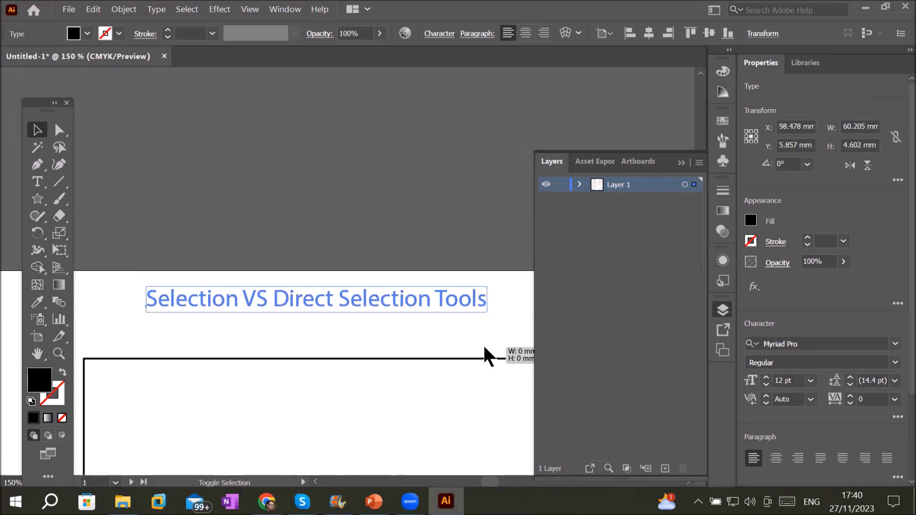
Scale the title text down proportionally to about 60 mm wide and select all its characters with the Type tool
drag(315, 305, 414, 339)
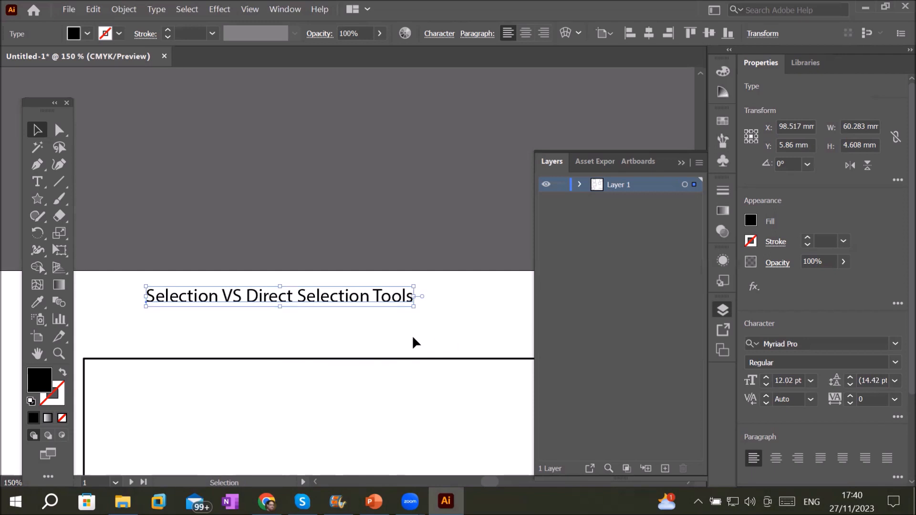
click(37, 182)
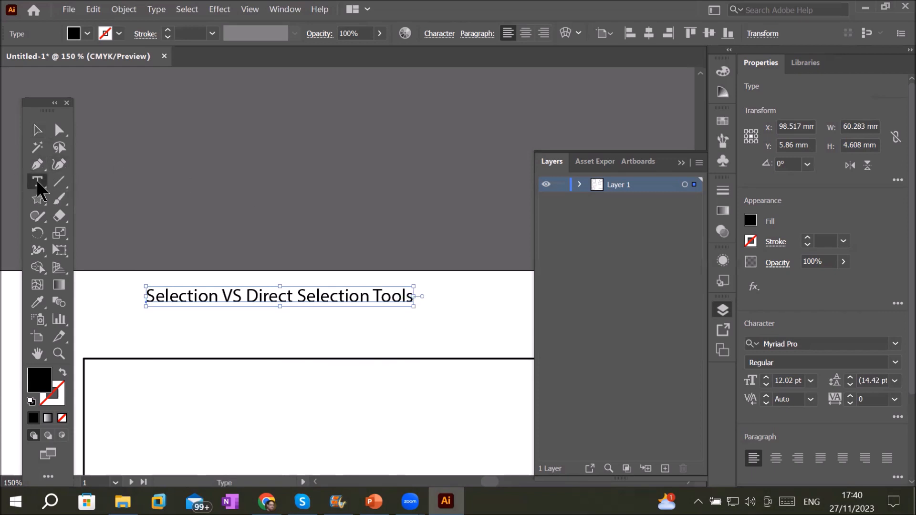
double_click(204, 296)
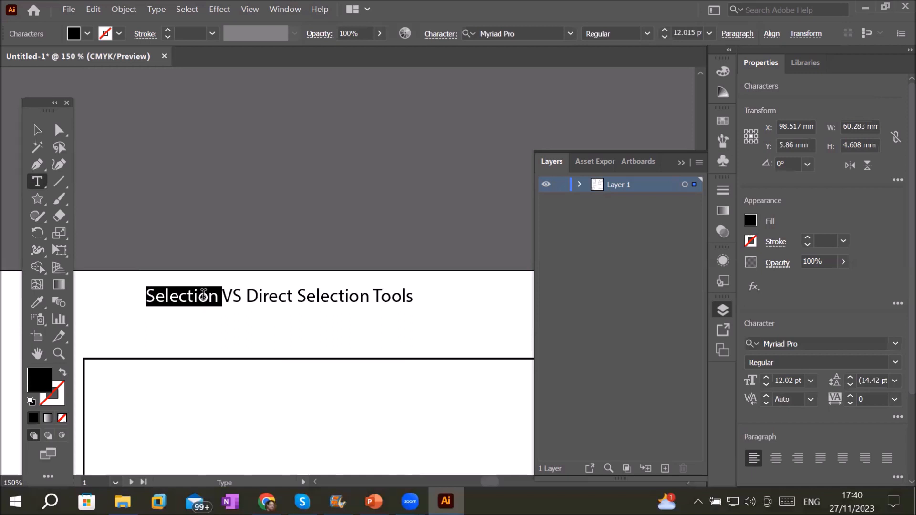
double_click(279, 296)
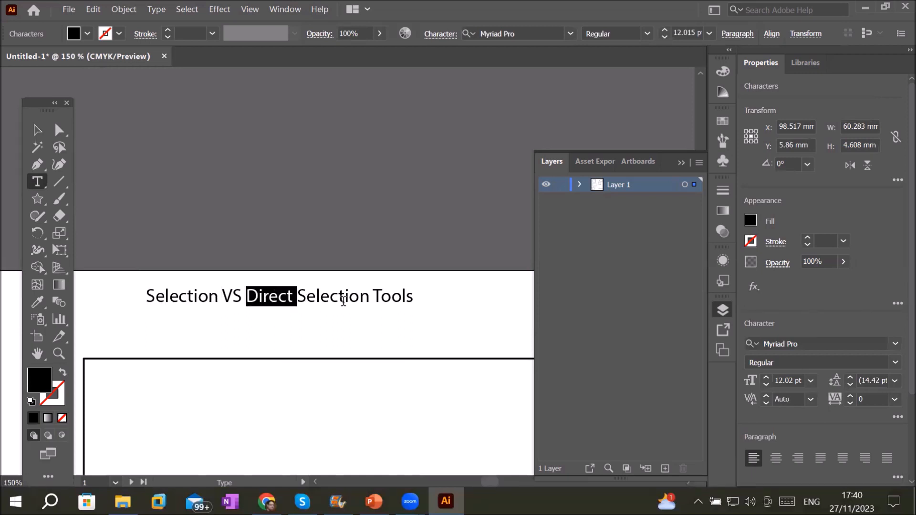
drag(414, 294, 137, 295)
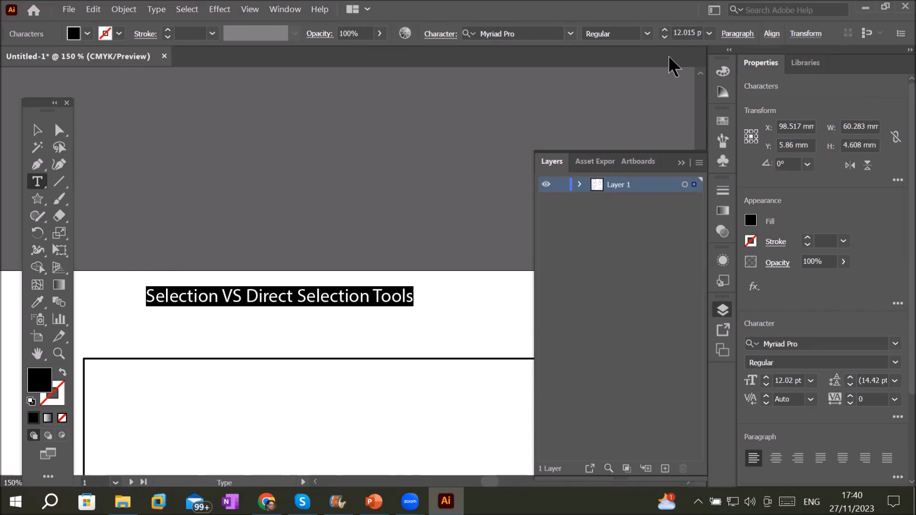
Try different font sizes on the whole title, ending at 9 pt
click(669, 28)
click(668, 28)
click(668, 29)
click(668, 28)
click(668, 30)
click(668, 29)
click(668, 29)
click(669, 30)
click(668, 30)
click(665, 37)
click(666, 37)
click(666, 37)
click(665, 37)
click(665, 37)
click(665, 38)
click(666, 38)
click(665, 38)
click(665, 37)
click(666, 37)
click(665, 37)
click(665, 38)
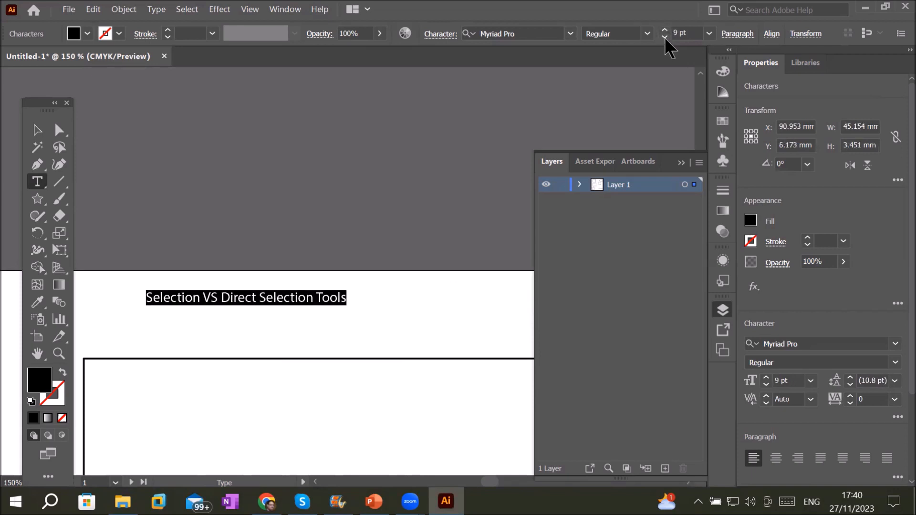
Enlarge the whole title's font size to 17 pt
click(668, 29)
click(668, 29)
click(669, 30)
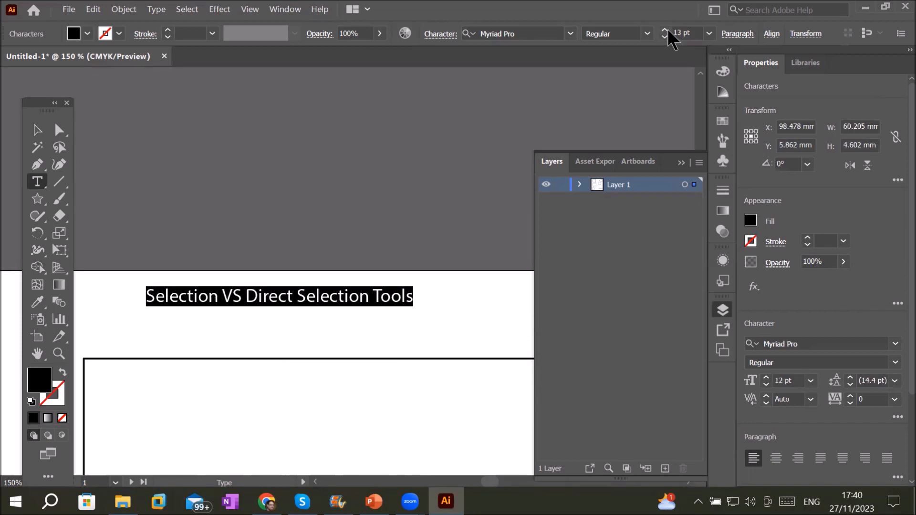
click(668, 29)
click(668, 29)
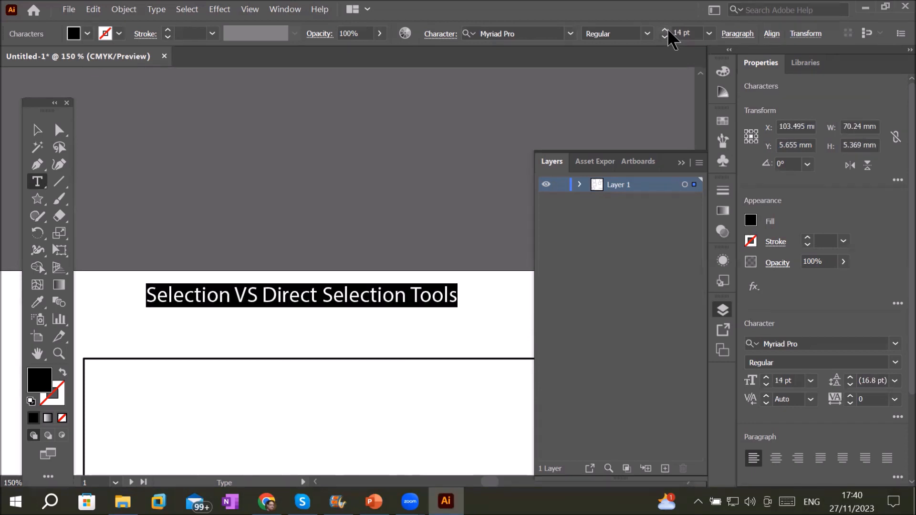
click(668, 30)
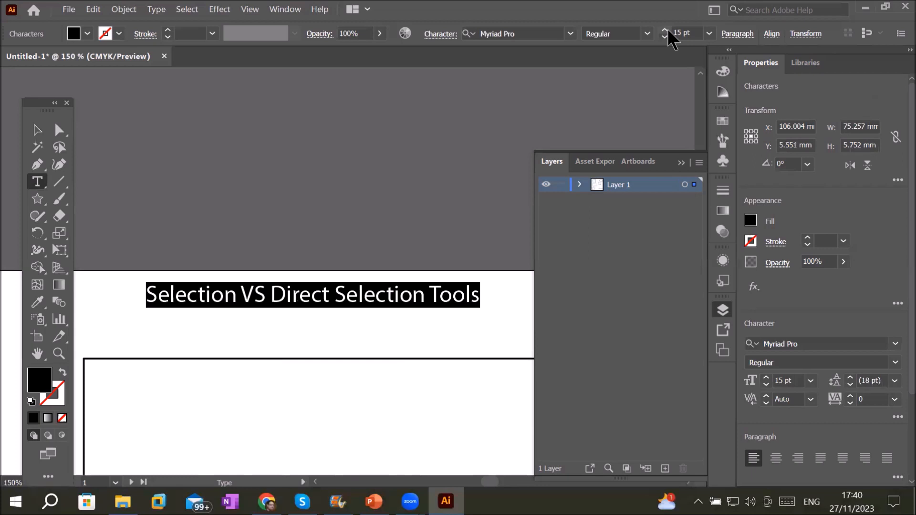
click(668, 29)
click(668, 29)
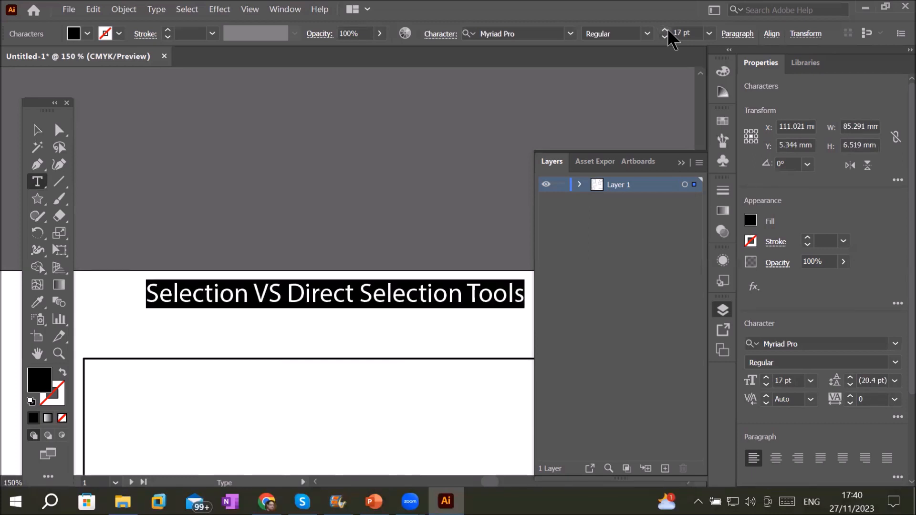
Set the whole title's font size to 13 pt
click(664, 37)
click(663, 38)
click(664, 37)
click(663, 37)
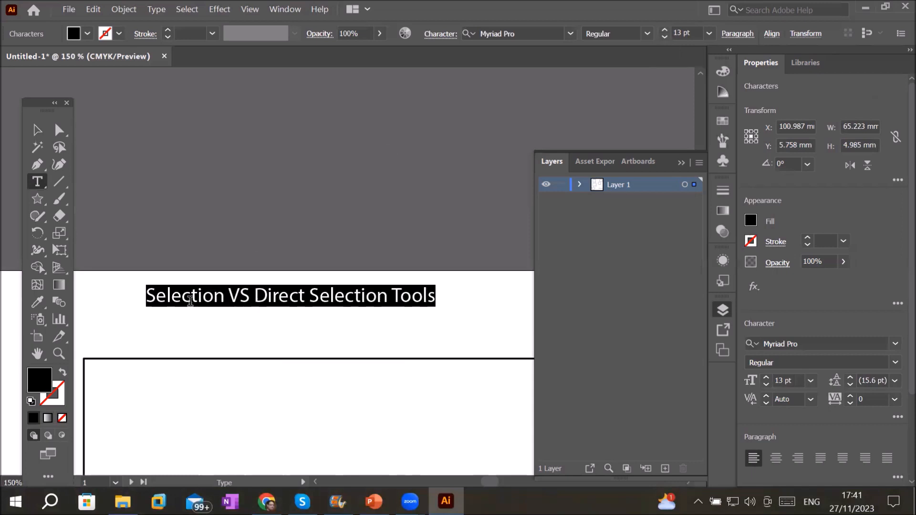
Set the first word of the title, "Selection", to 22 pt
double_click(190, 298)
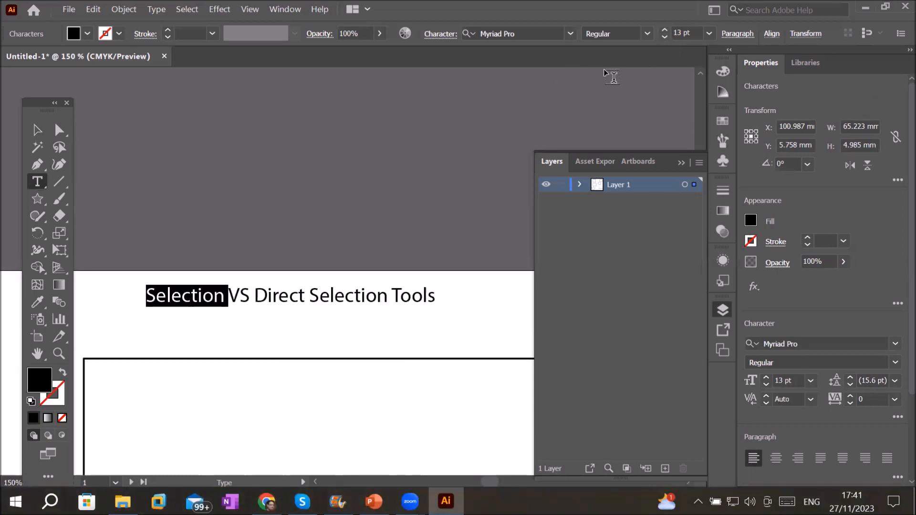
click(663, 28)
click(663, 28)
click(663, 28)
click(663, 29)
click(664, 28)
click(663, 28)
click(663, 28)
click(664, 29)
click(663, 29)
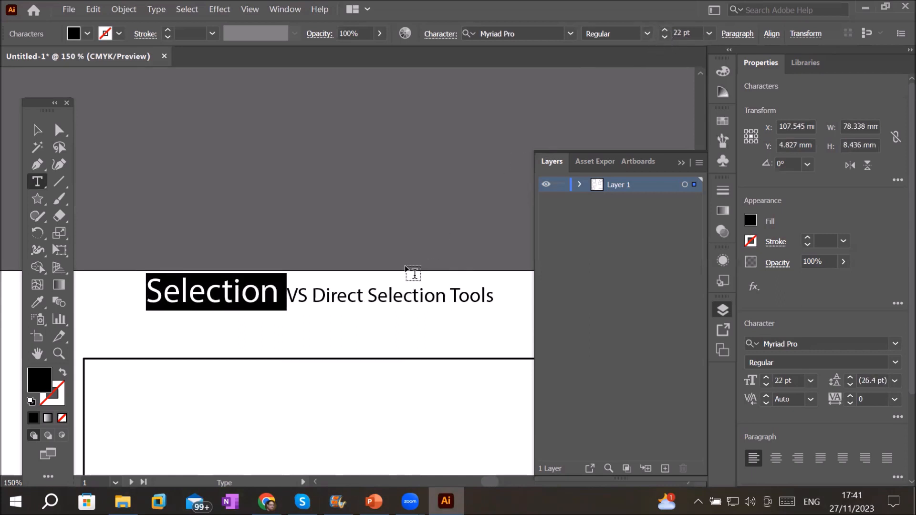
click(344, 313)
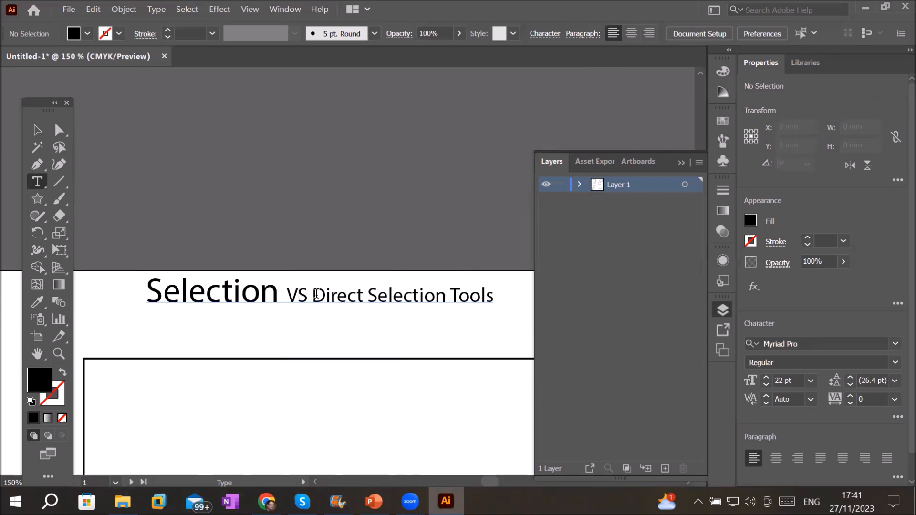
Set the words "Direct Selection" in the title to 19 pt and finish editing the text
drag(312, 296, 446, 291)
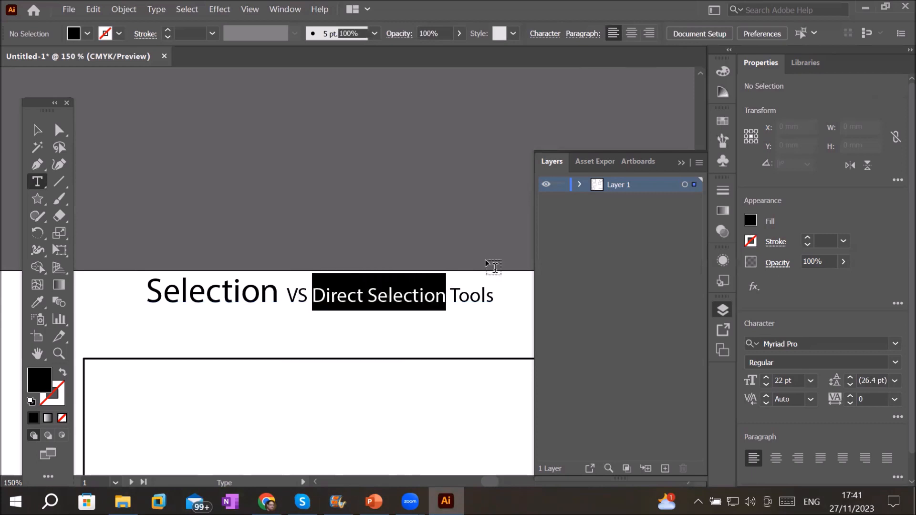
click(667, 30)
click(667, 30)
click(667, 30)
click(667, 29)
click(667, 29)
click(666, 30)
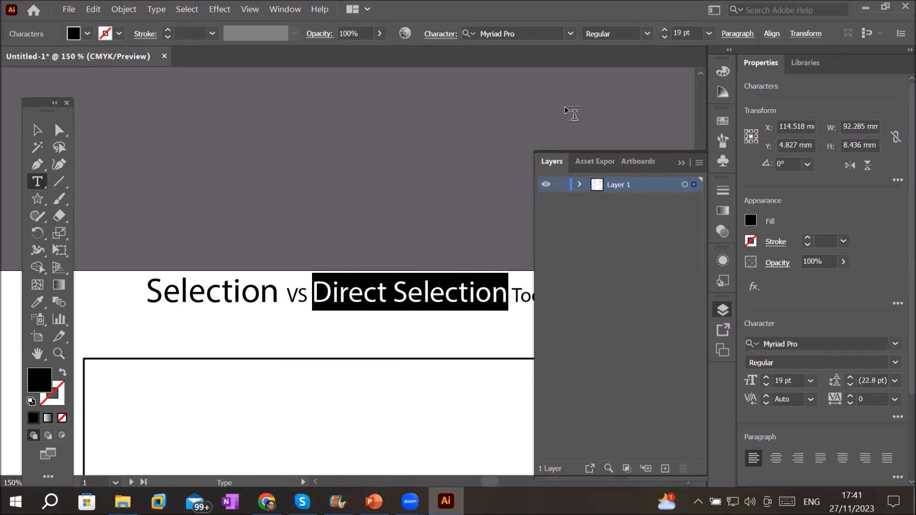
scroll(517, 147, down, 2)
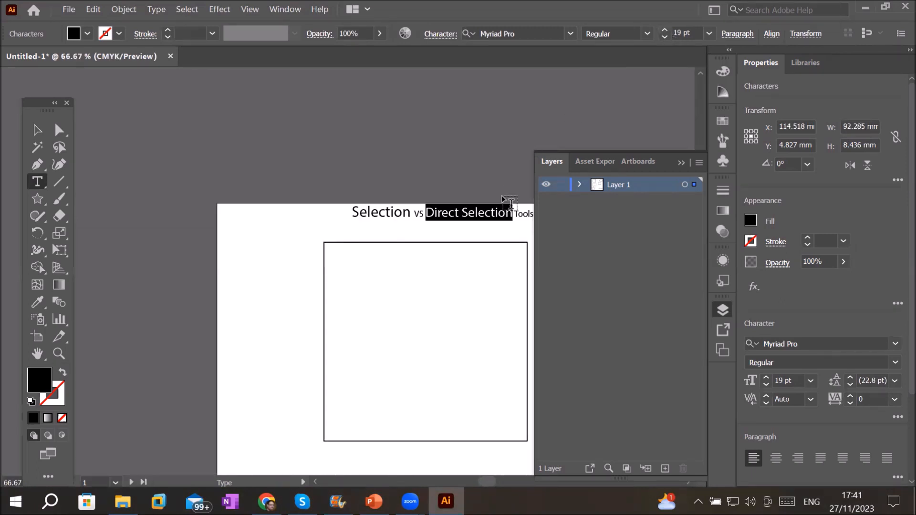
key(BackSpace)
key(ctrl+z)
click(37, 130)
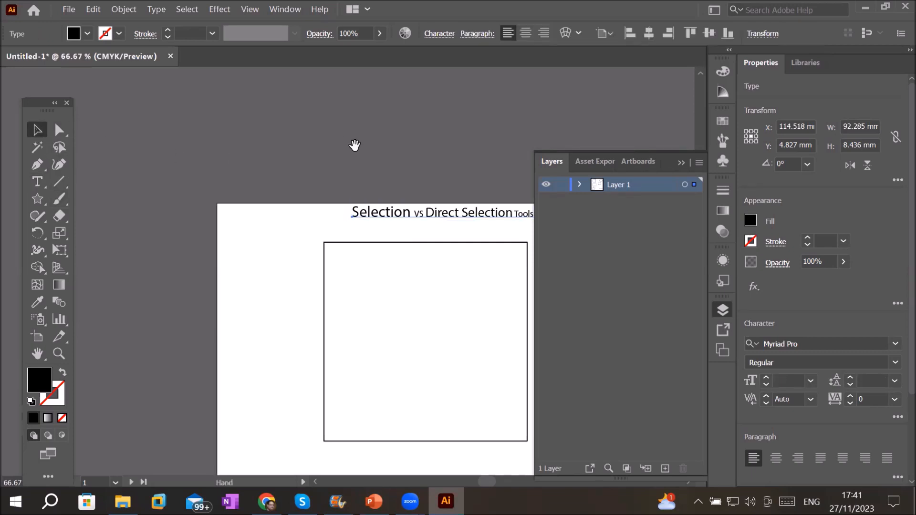
Rotate the title about 12.5° counterclockwise and move it over the square's upper edge, centred at about X 93 mm, Y 18 mm
drag(393, 153, 246, 76)
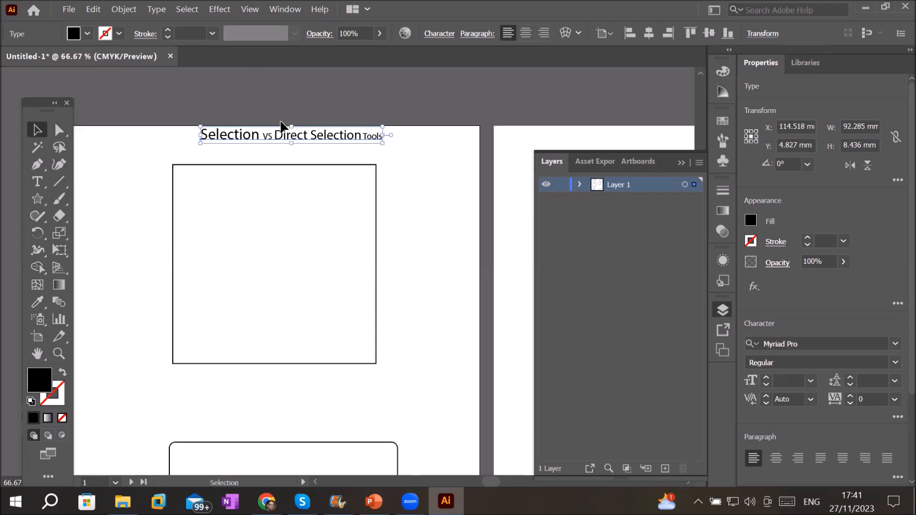
scroll(282, 127, up, 4)
scroll(282, 127, down, 2)
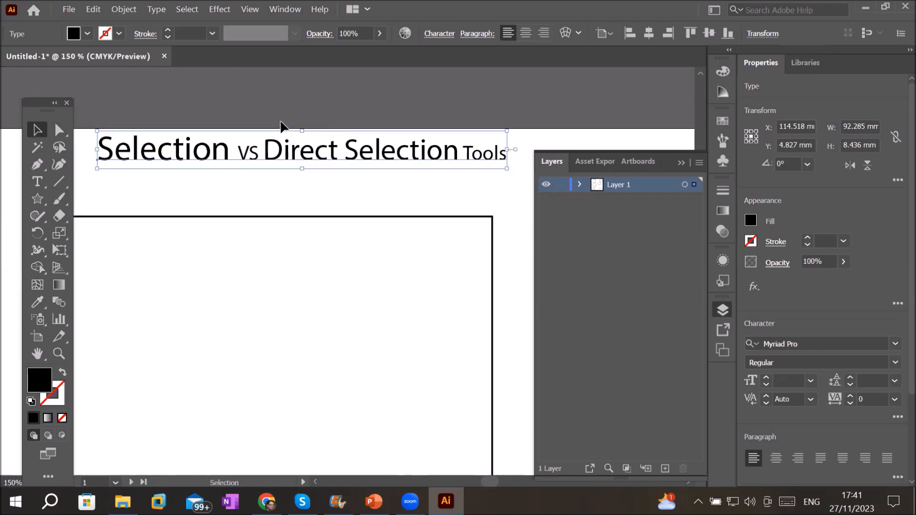
scroll(282, 127, down, 1)
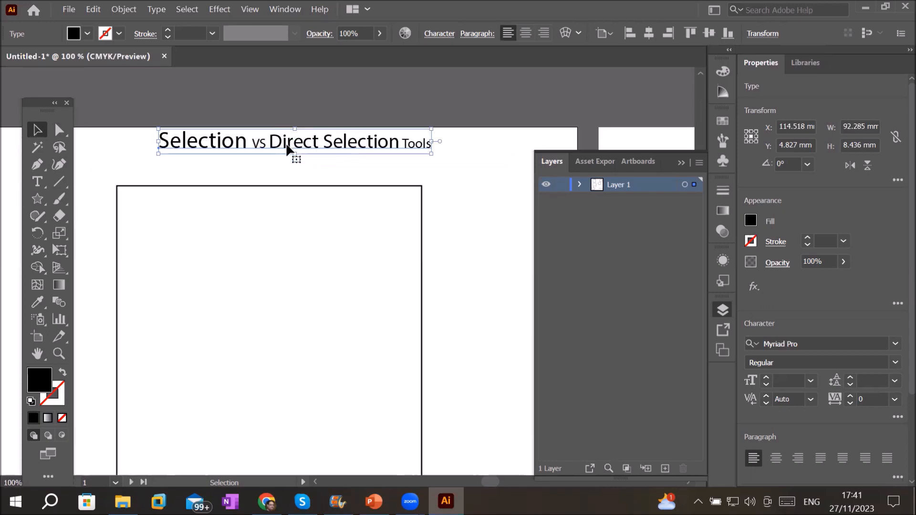
drag(287, 147, 261, 165)
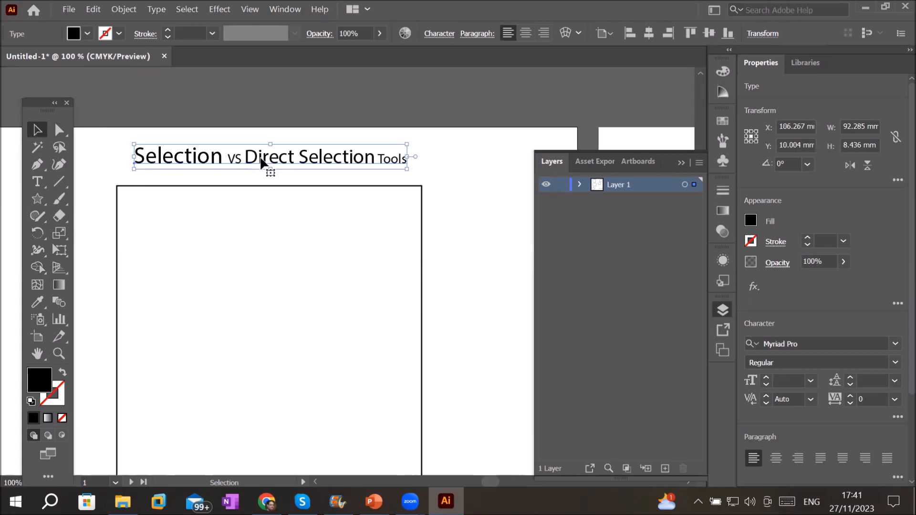
drag(413, 168, 426, 137)
drag(348, 144, 306, 169)
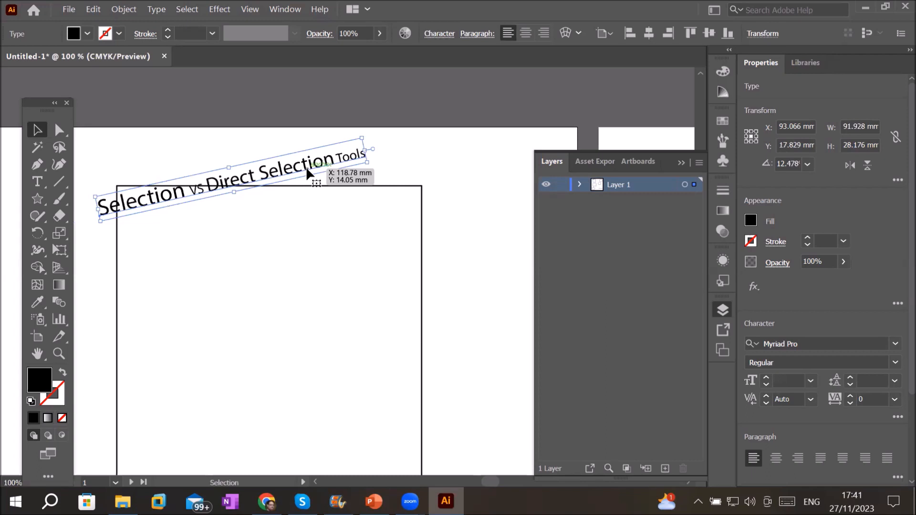
Duplicate the tilted title just below the original and flip the copy upside down as a mirror reflection
drag(308, 172, 320, 194)
scroll(250, 173, up, 1)
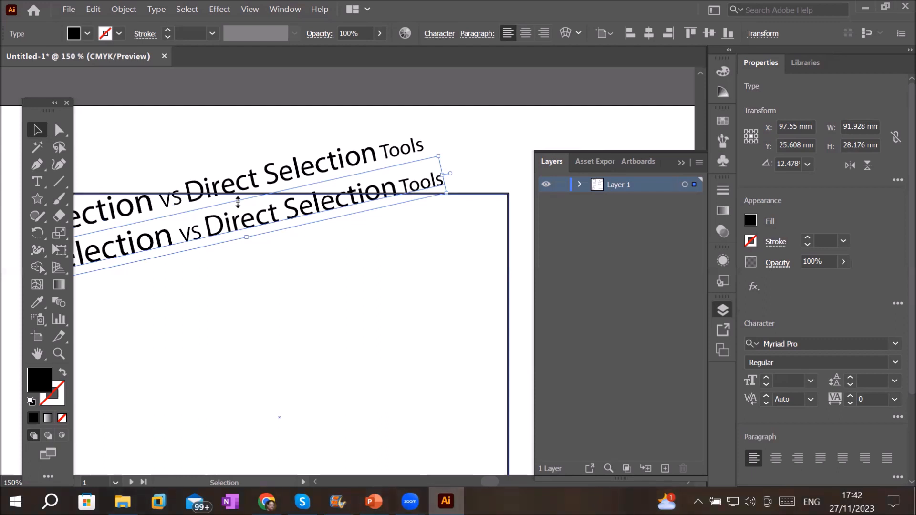
drag(238, 203, 224, 214)
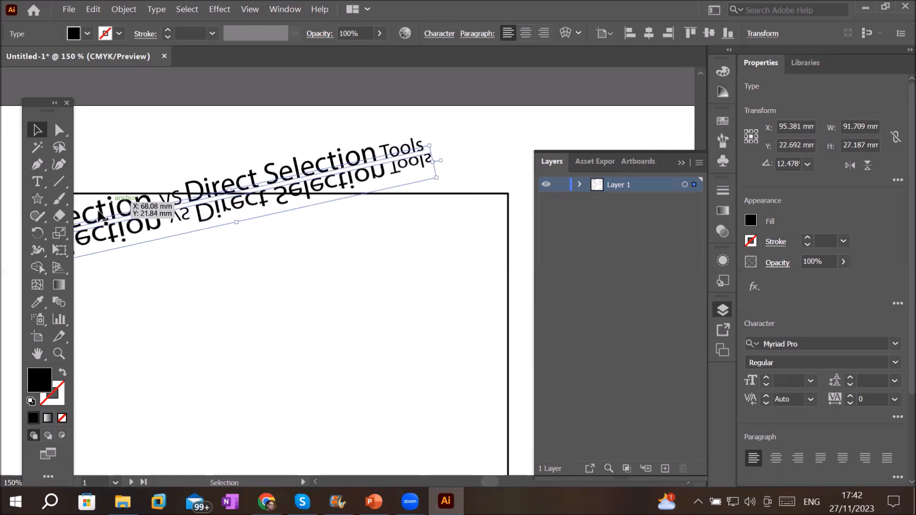
Shift the reflected copy slightly so its letters line up under the original title, at about X 94.4 mm, Y 22.5 mm
click(169, 276)
drag(170, 276, 321, 278)
scroll(264, 235, up, 3)
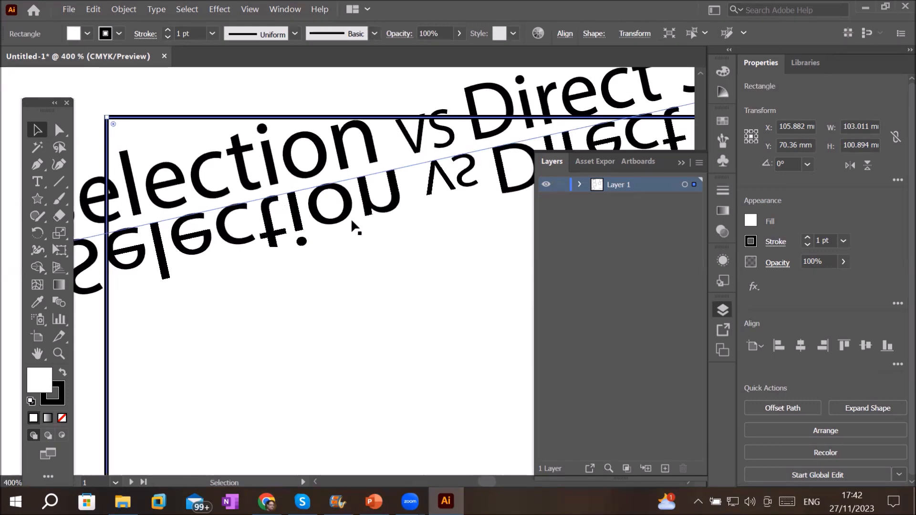
mouse_move(342, 220)
mouse_down()
mouse_move(333, 173)
mouse_move(343, 213)
mouse_move(332, 217)
mouse_move(333, 185)
mouse_move(323, 198)
mouse_move(332, 216)
mouse_up()
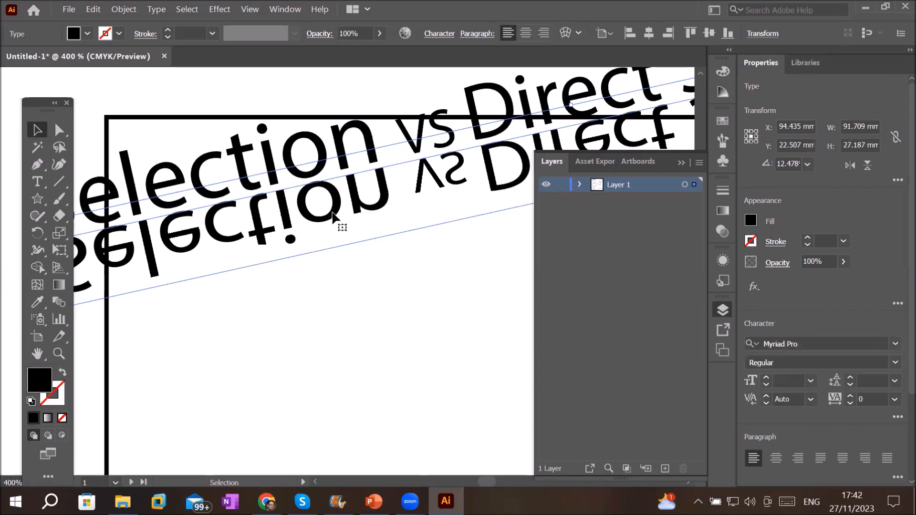
scroll(351, 269, down, 4)
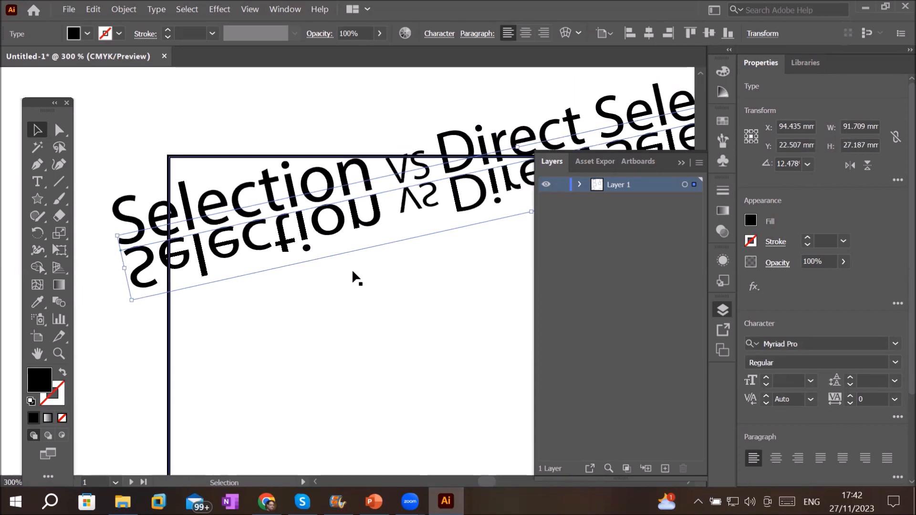
scroll(365, 278, up, 1)
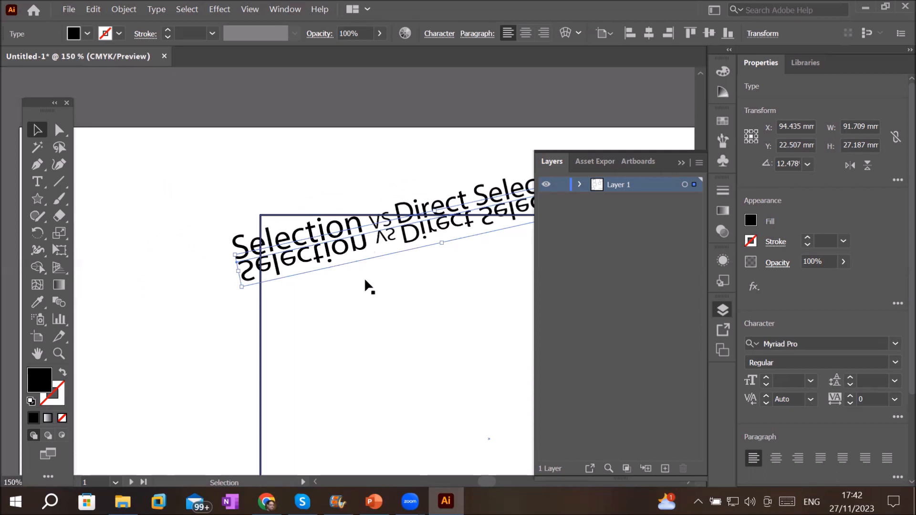
Add a new 19 pt text object reading "Heading" inside the square, below the tilted titles
click(399, 315)
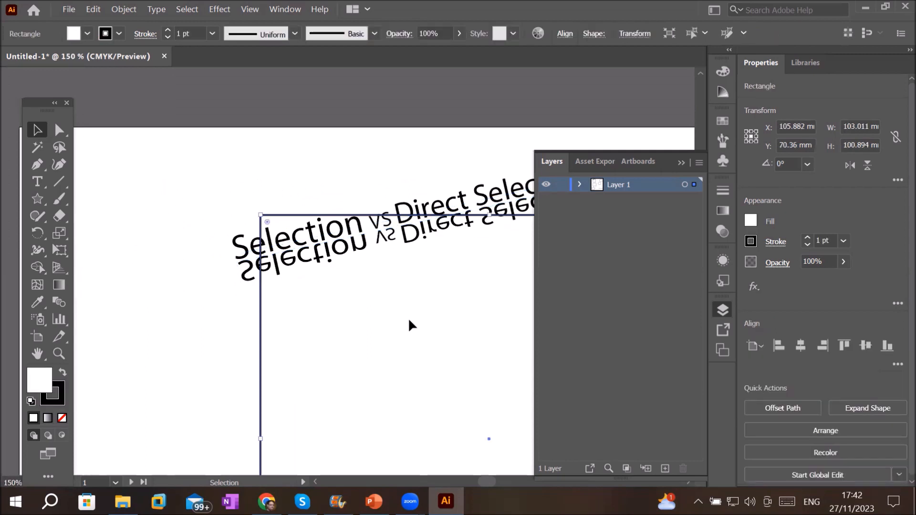
key(space)
drag(399, 327, 252, 212)
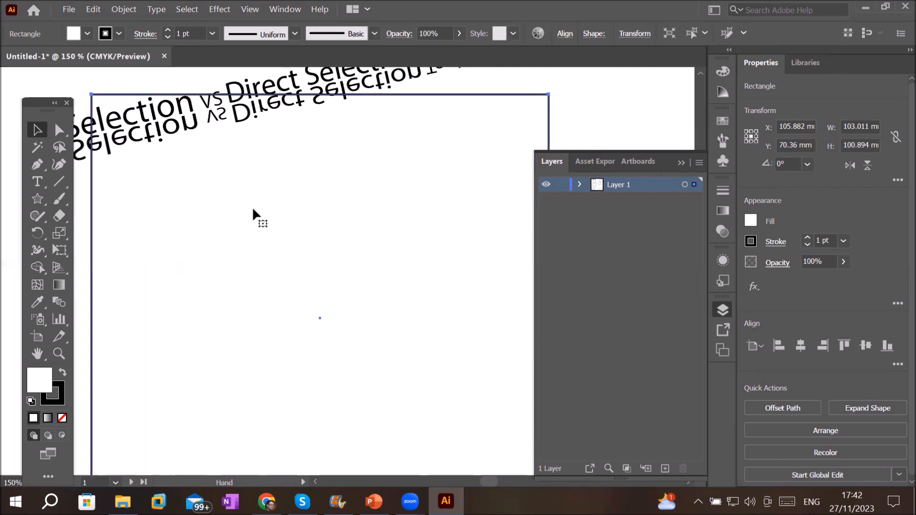
click(38, 182)
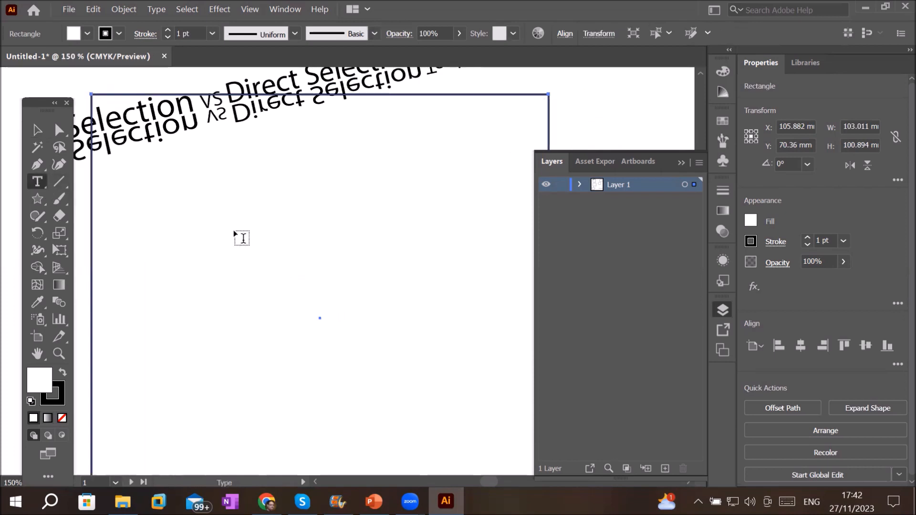
click(242, 238)
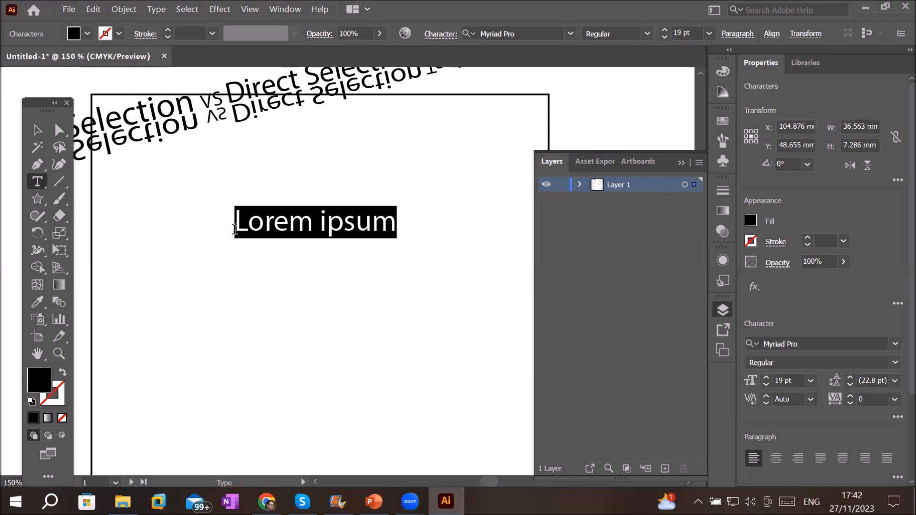
text(Heading)
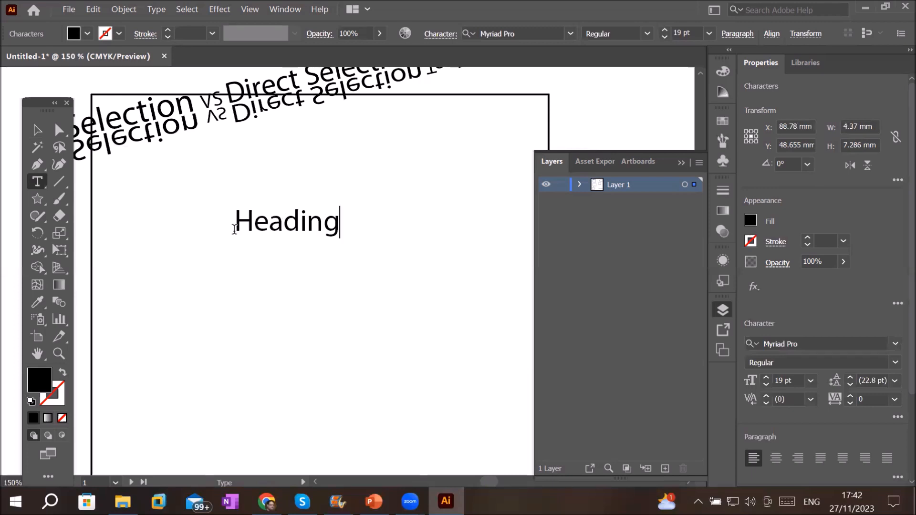
click(31, 136)
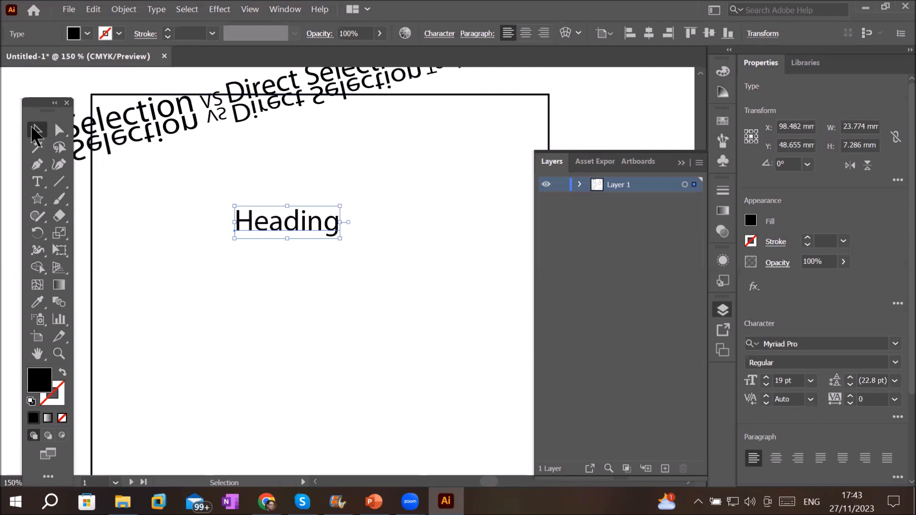
Narrow the "Heading" text horizontally to about 21.1 mm wide, keeping its height
mouse_move(233, 224)
mouse_down()
mouse_move(458, 230)
mouse_move(246, 230)
mouse_up()
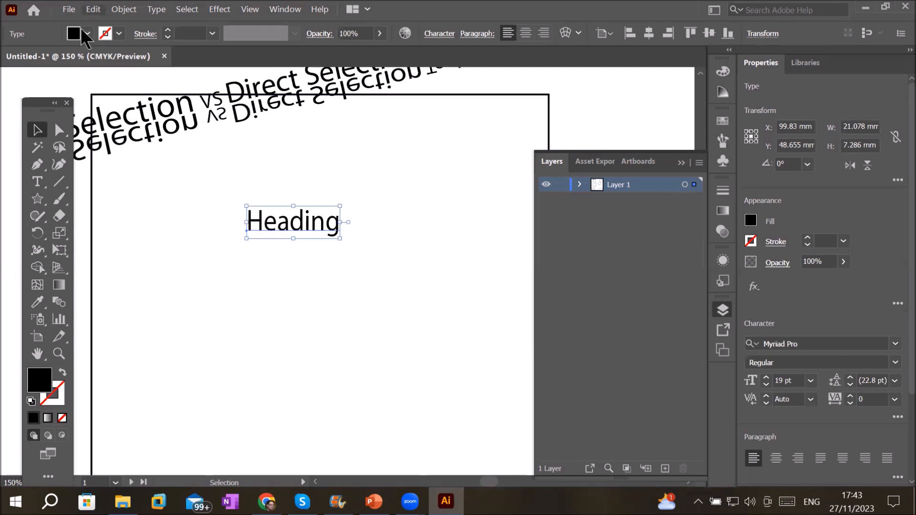
Copy the "Heading" text with an ordinary paste and delete the offset duplicate
click(93, 9)
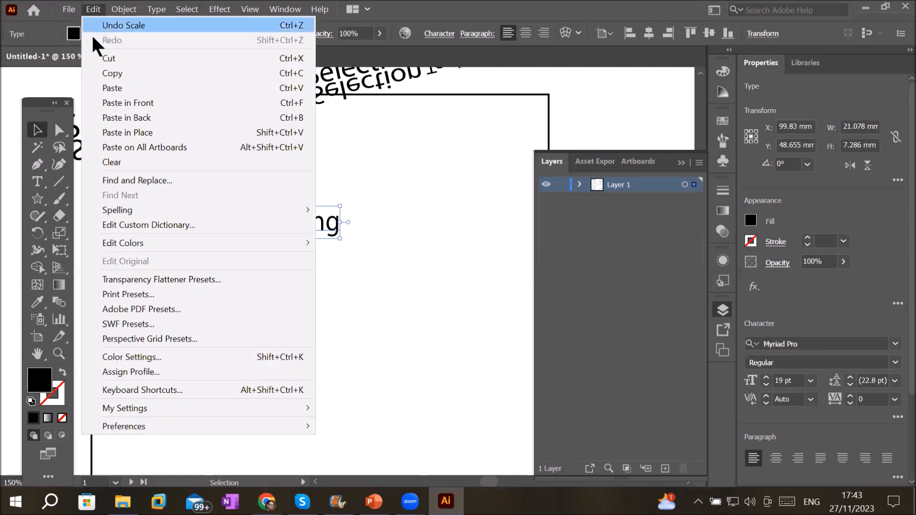
click(124, 72)
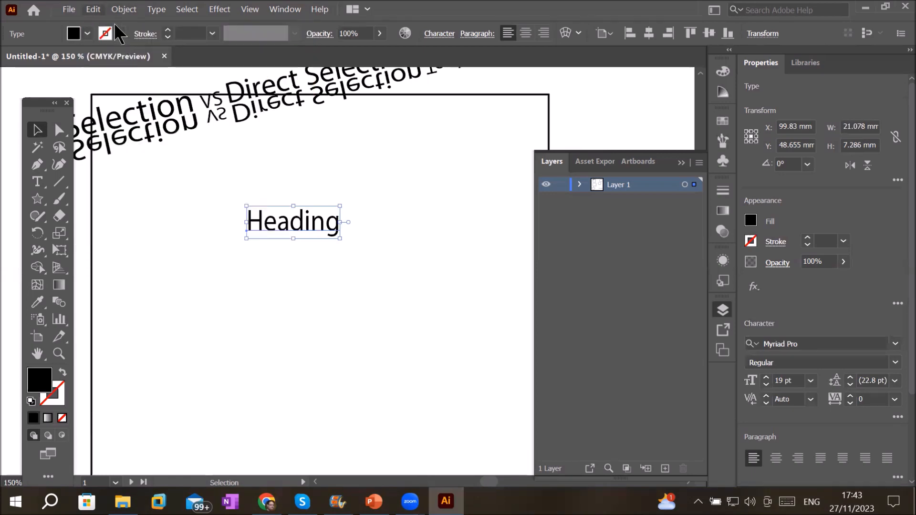
click(95, 10)
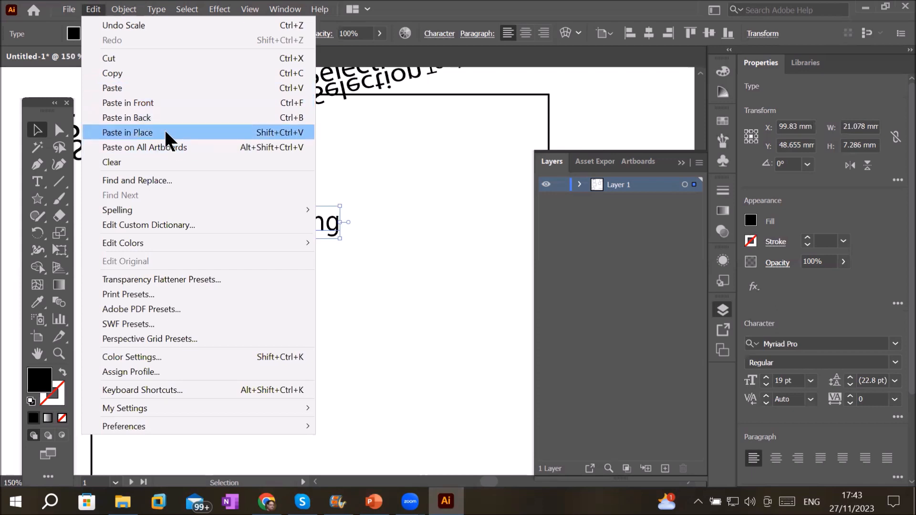
click(179, 93)
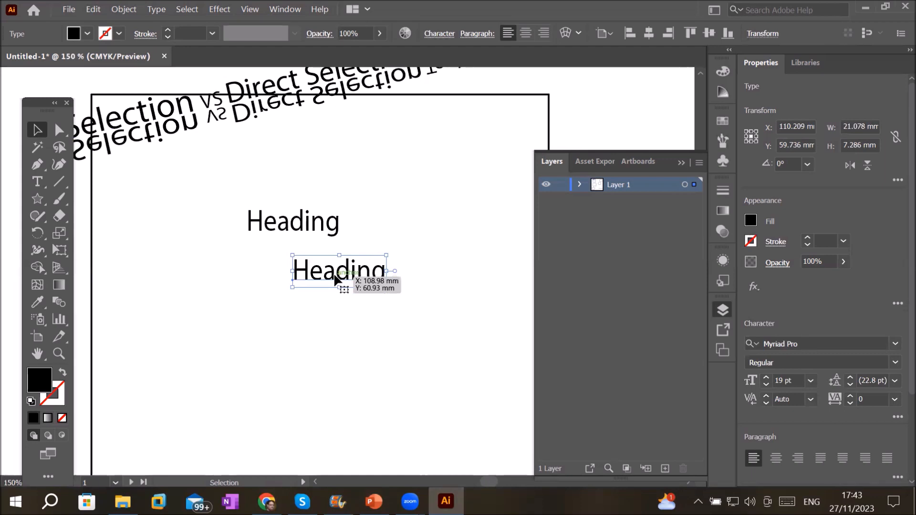
key(Delete)
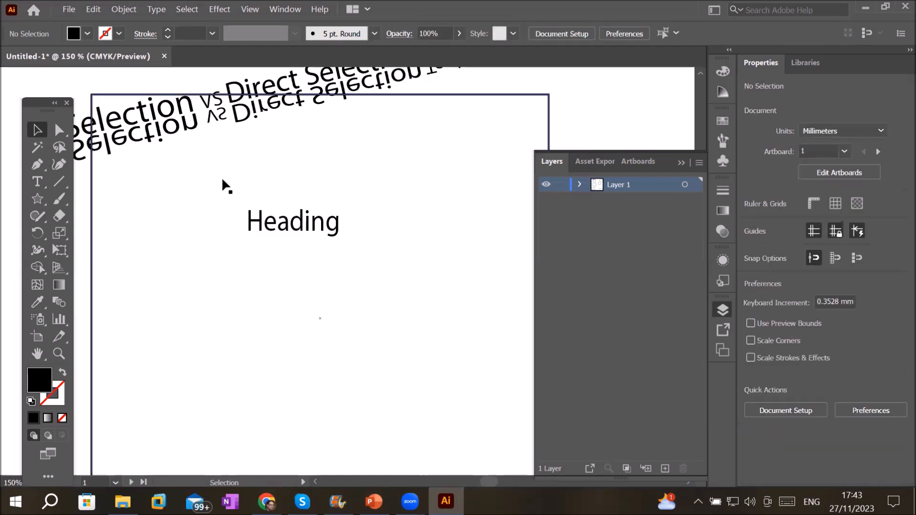
Duplicate the "Heading" text exactly on top of the original using Paste in Front
click(322, 226)
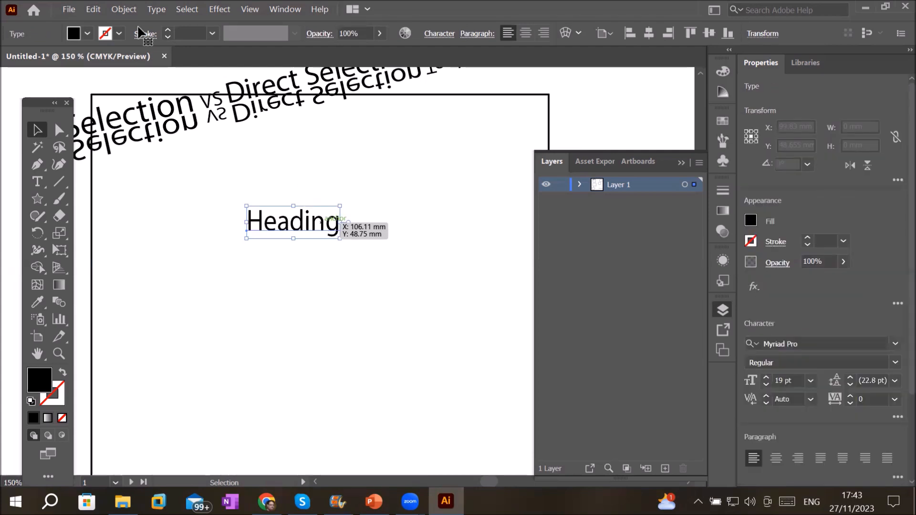
click(93, 9)
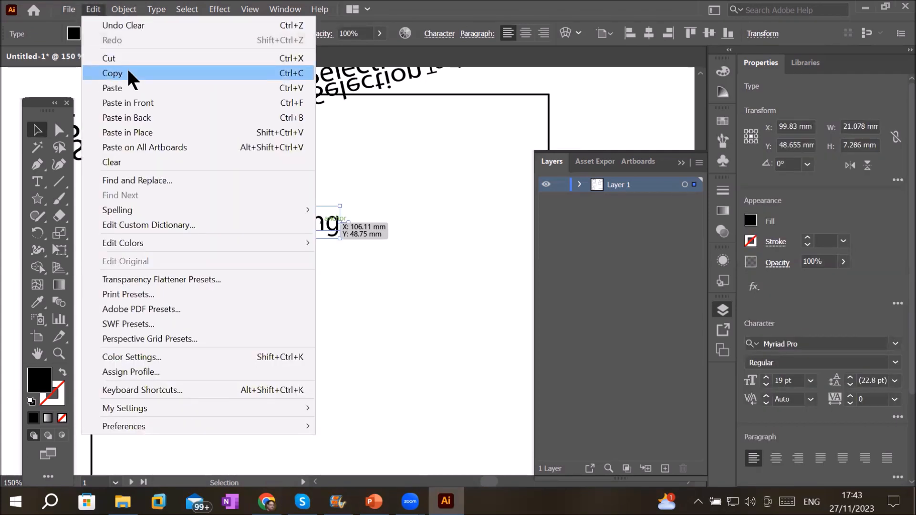
click(127, 67)
click(94, 10)
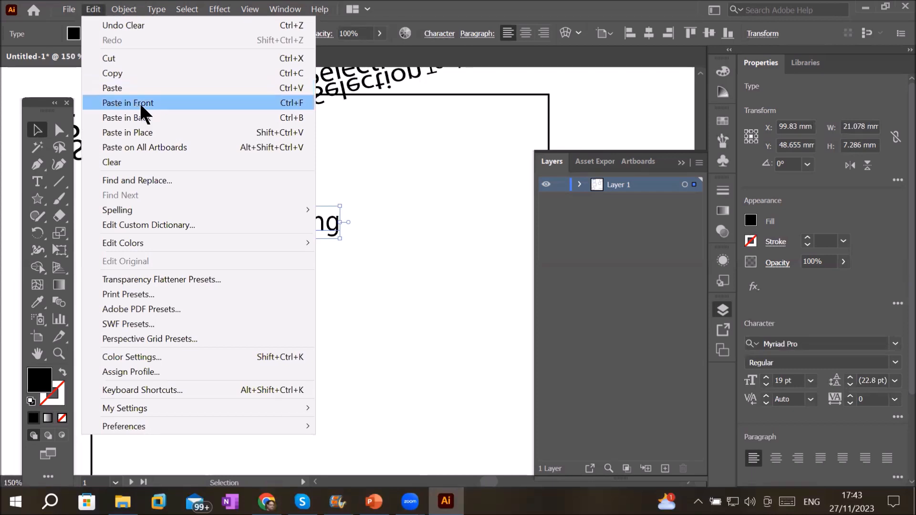
click(193, 103)
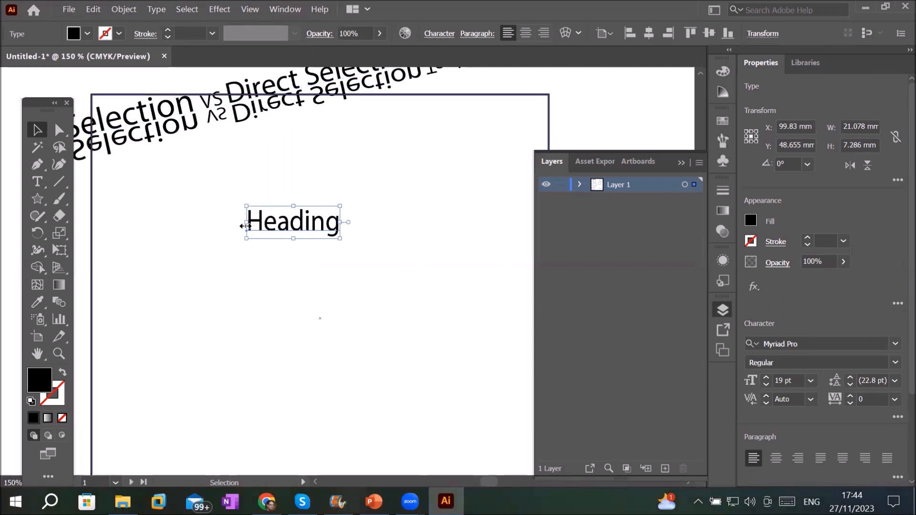
Flip the front copy of "Heading" horizontally so it mirrors beside the original's final letter, about 16.8 mm wide
scroll(245, 217, up, 2)
scroll(255, 229, up, 1)
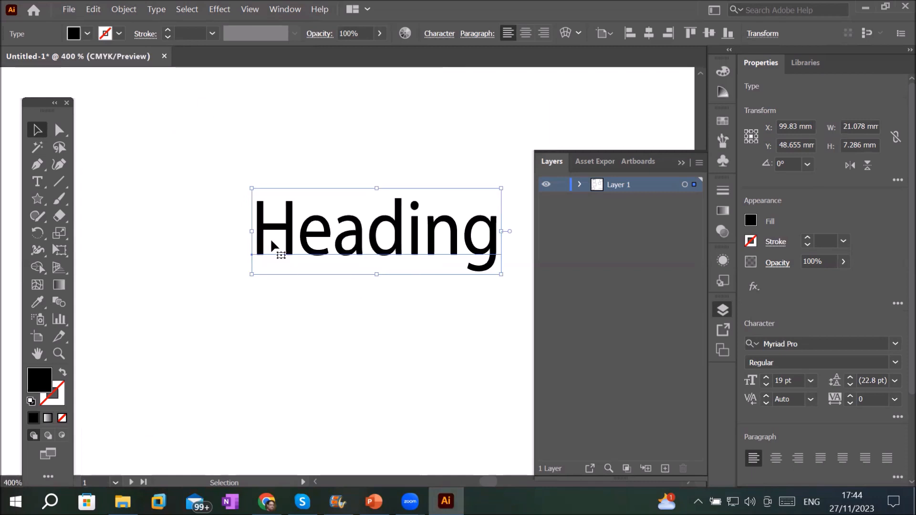
click(297, 297)
drag(298, 303, 182, 309)
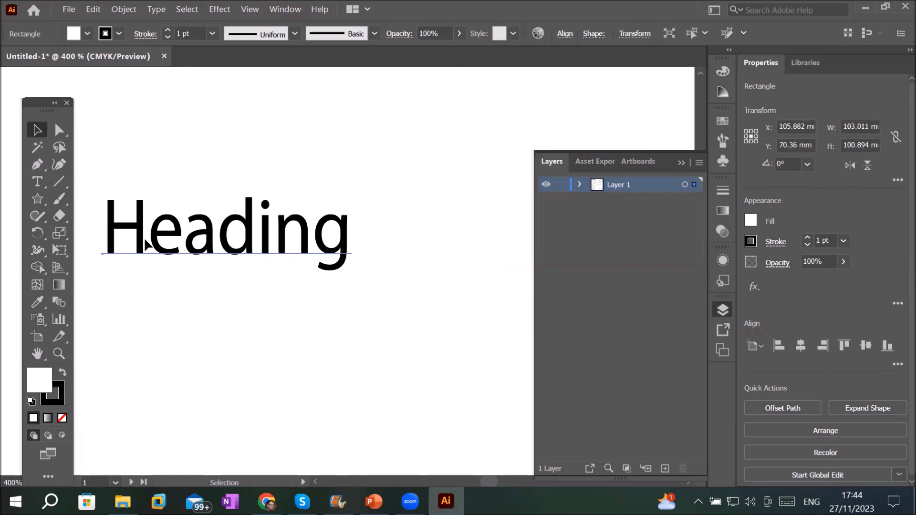
click(122, 234)
drag(102, 230, 551, 242)
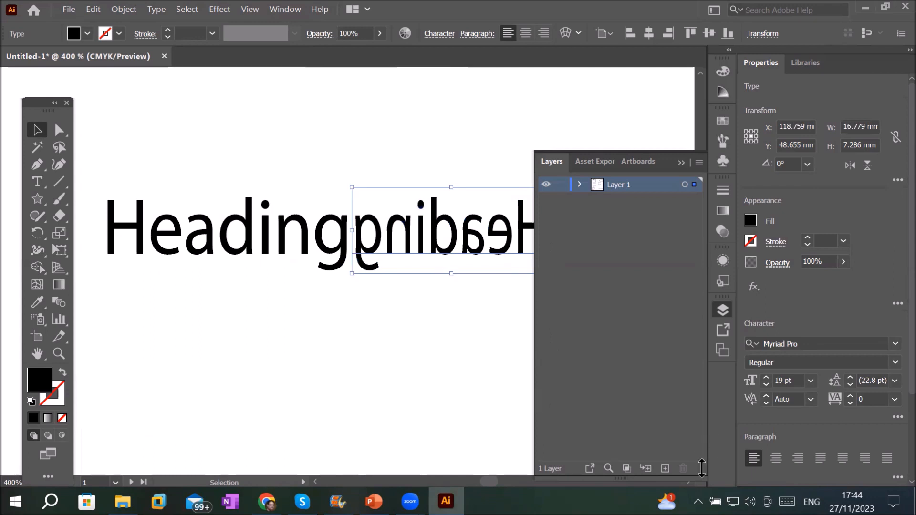
Copy the unmirrored "Heading" again and place the duplicate directly in front of it
click(395, 365)
drag(401, 364, 374, 277)
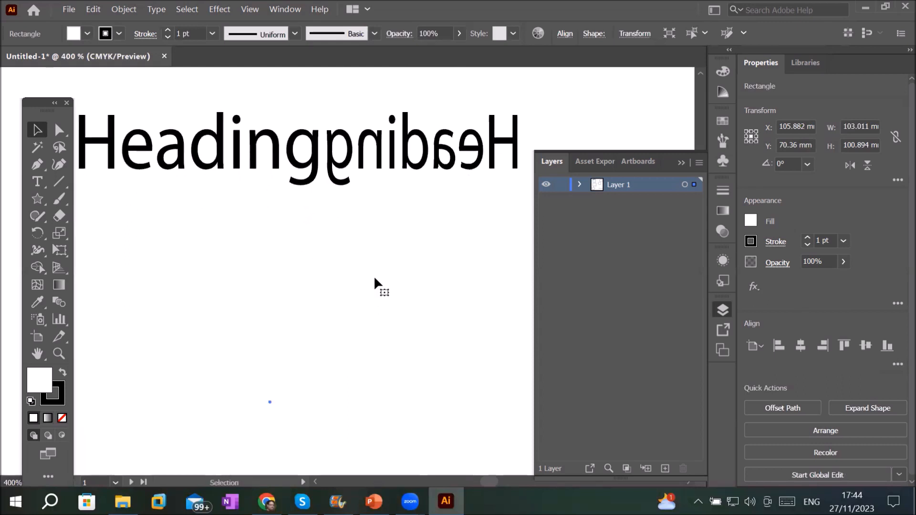
click(251, 155)
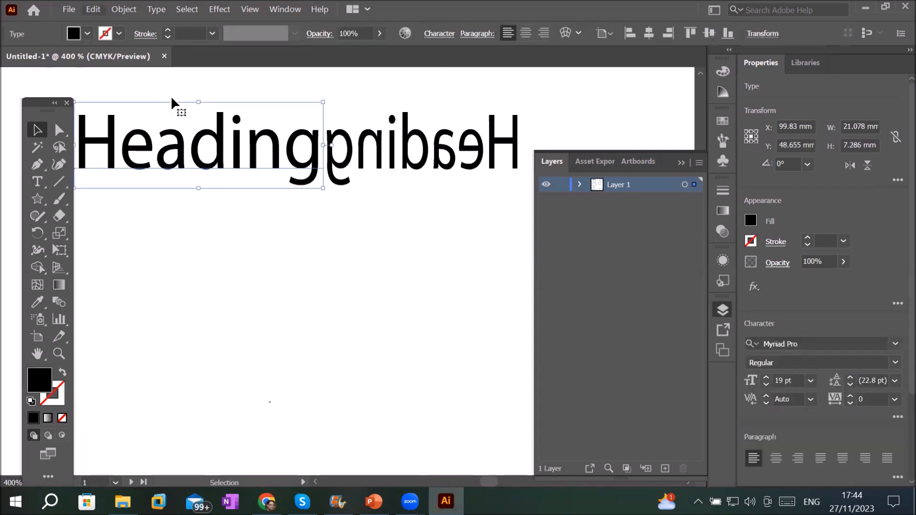
click(93, 9)
click(123, 70)
click(93, 9)
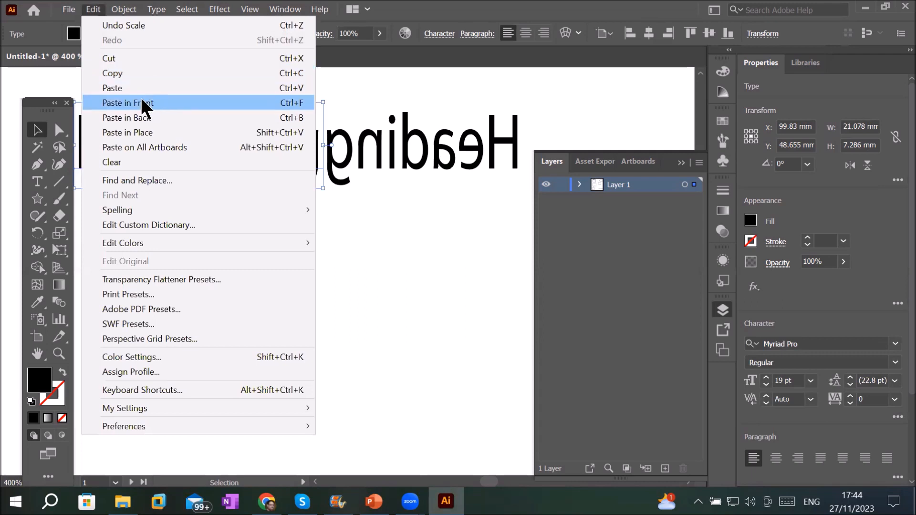
click(174, 105)
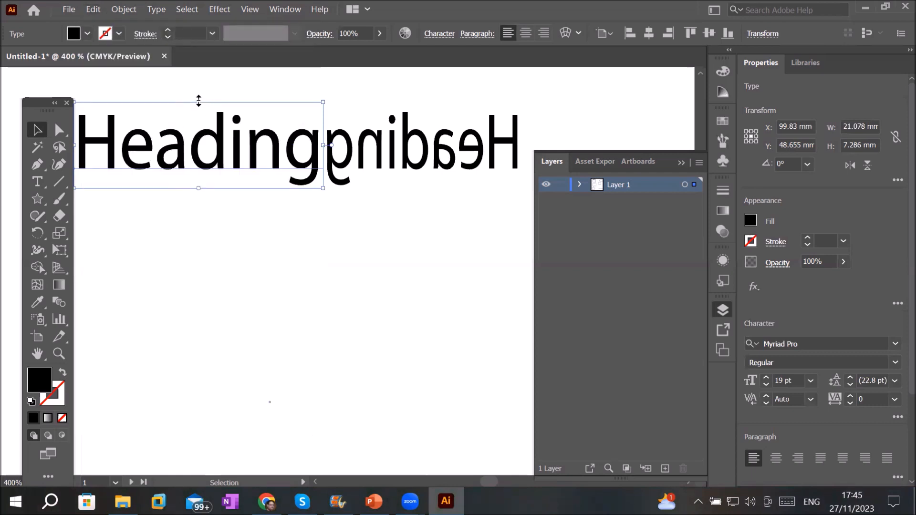
Flip the new copy upside down below the original, about 6 mm high, and nudge it to about X 100.1 mm
drag(199, 101, 189, 260)
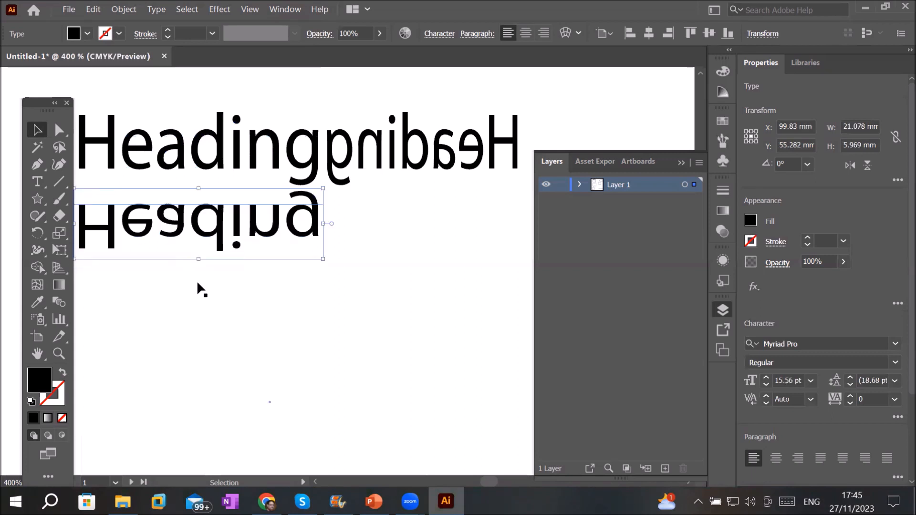
mouse_move(225, 242)
mouse_down()
mouse_move(230, 213)
mouse_move(225, 235)
mouse_up()
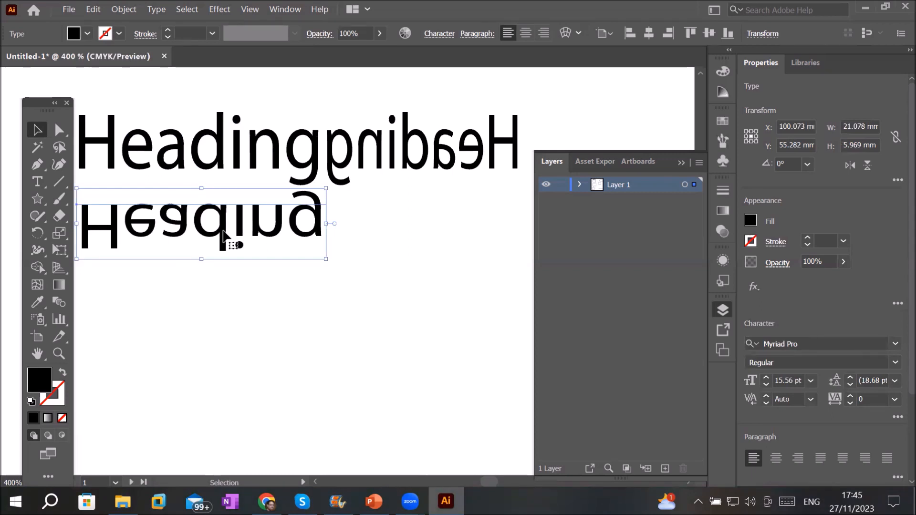
Fill the upside-down "Heading" copy with a light grey swatch to make it look like a reflection
click(89, 35)
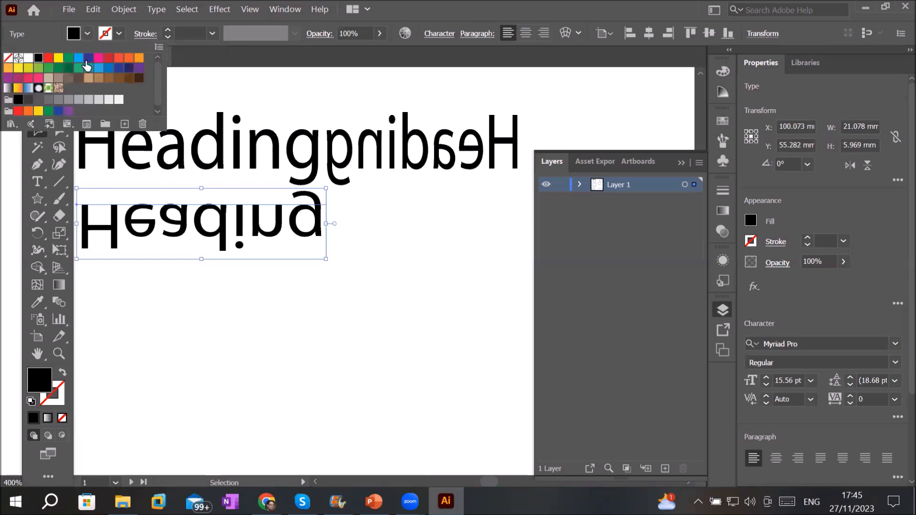
click(79, 100)
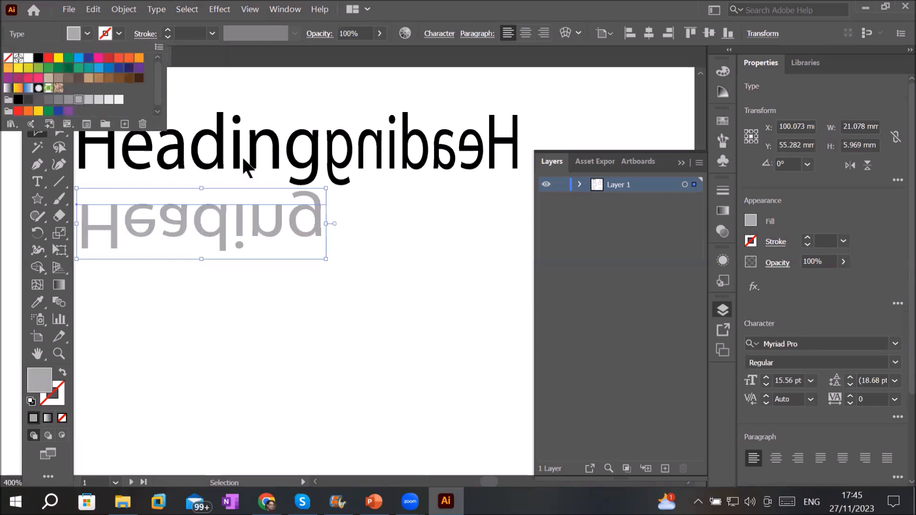
click(320, 293)
scroll(210, 167, up, 3)
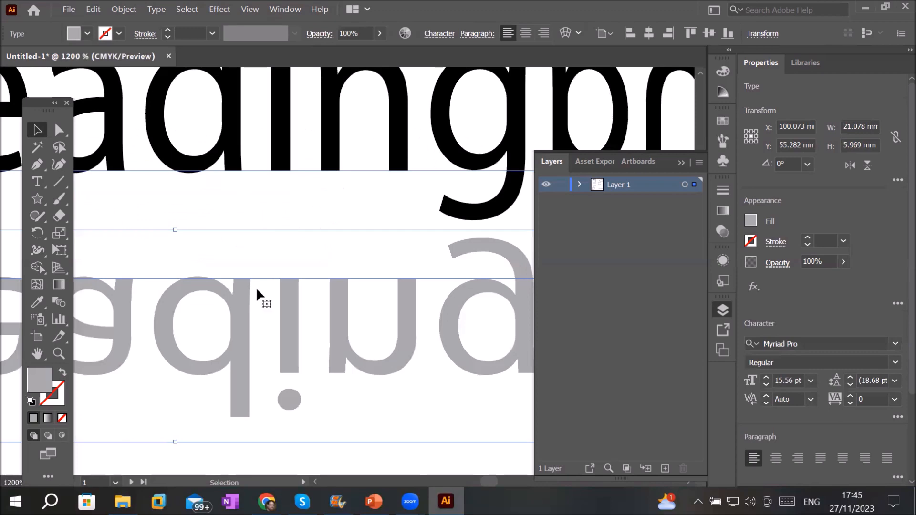
click(393, 448)
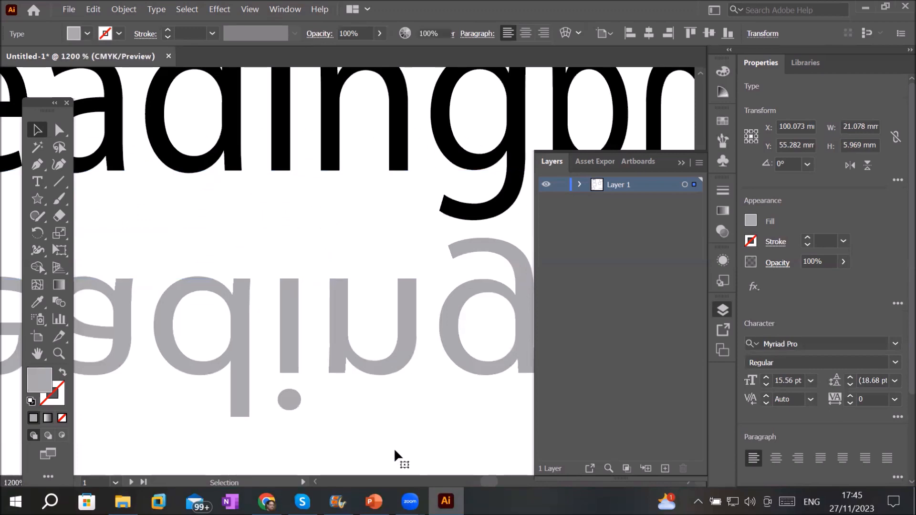
scroll(393, 449, down, 2)
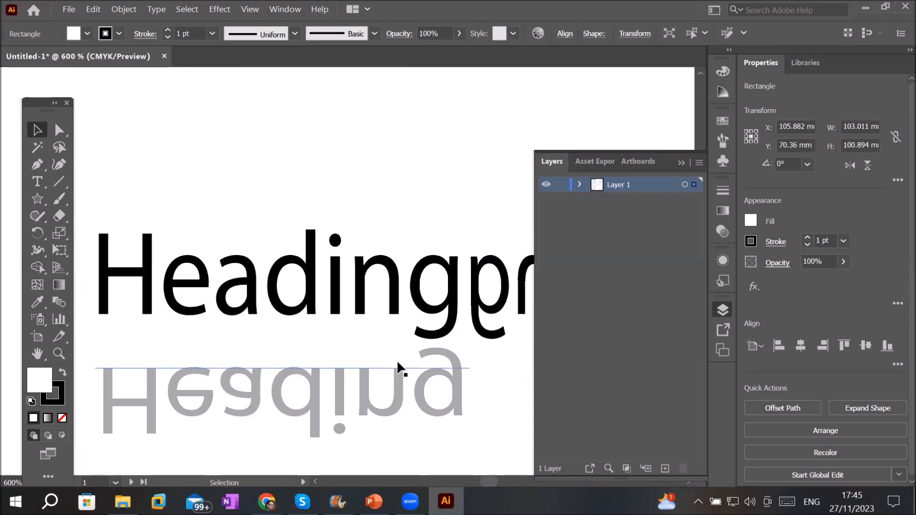
scroll(396, 360, down, 3)
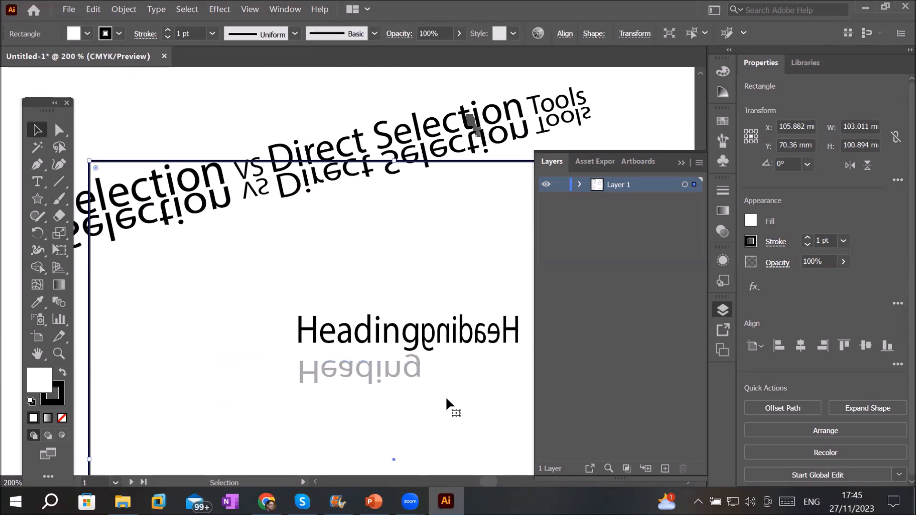
Move the original "Heading" up and away from its two reflections, centred at about X 94.1 mm, Y 35.7 mm
drag(461, 439, 343, 342)
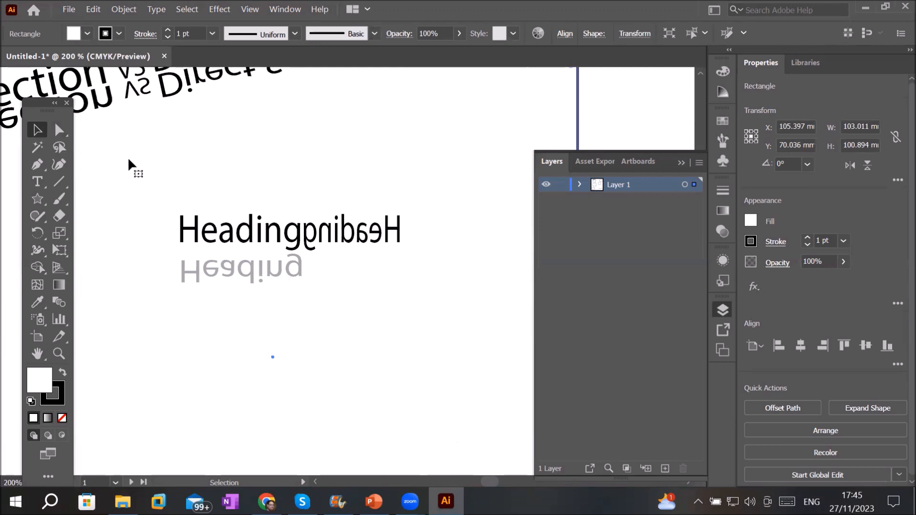
drag(247, 241, 337, 158)
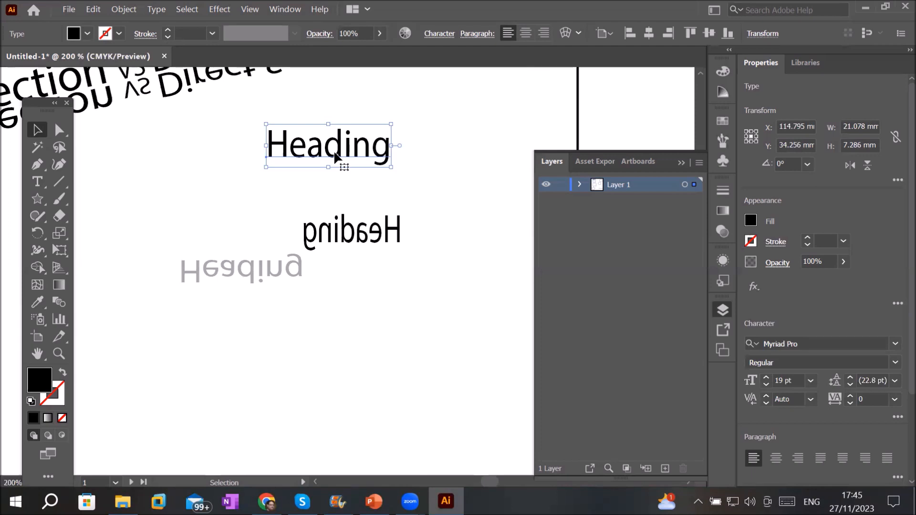
drag(336, 155, 211, 162)
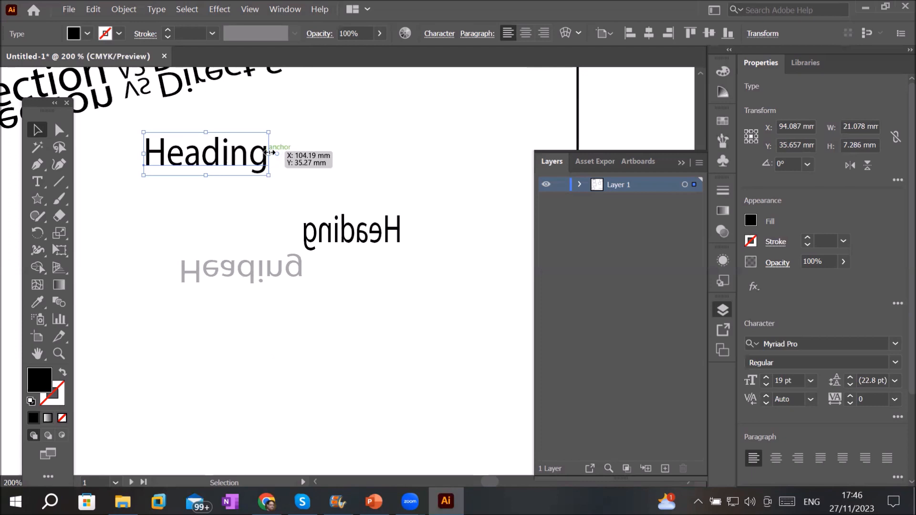
Stretch the original "Heading" freely by its sides and corner to about 27.1 mm wide and 8.1 mm high
mouse_move(271, 151)
mouse_down()
mouse_move(432, 153)
mouse_move(282, 153)
mouse_up()
mouse_move(215, 176)
mouse_down()
mouse_move(209, 241)
mouse_move(203, 182)
mouse_move(212, 181)
mouse_up()
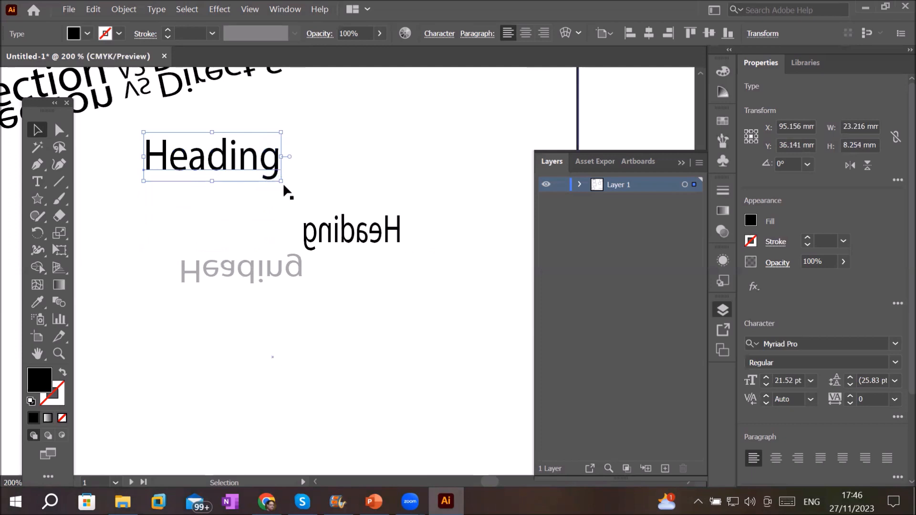
drag(282, 182, 304, 181)
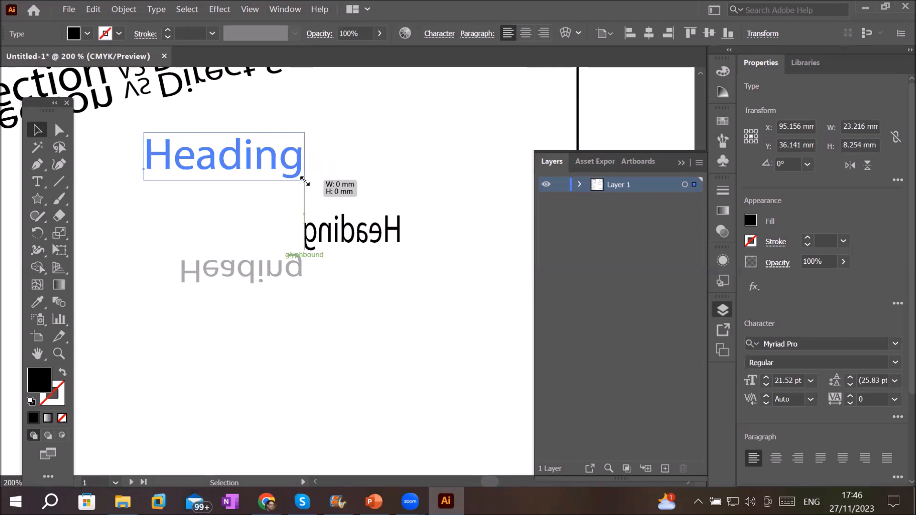
drag(303, 180, 304, 182)
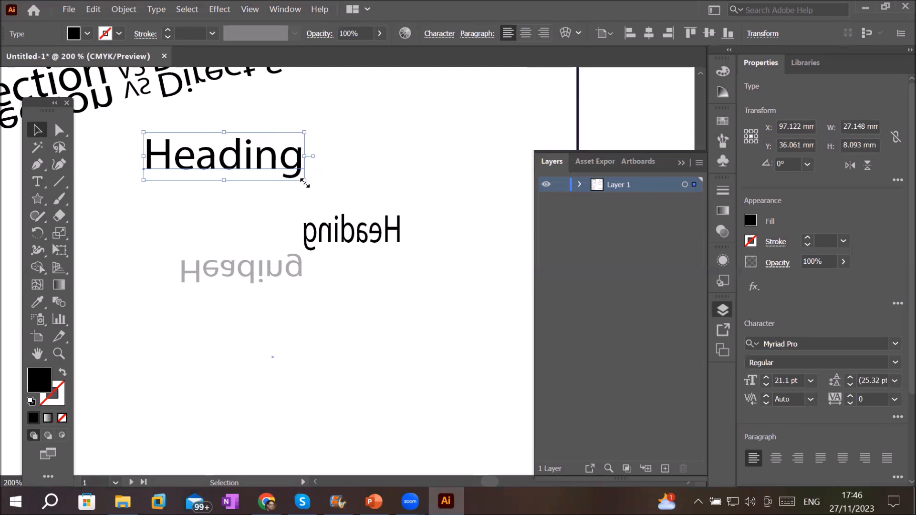
mouse_move(304, 182)
mouse_down()
mouse_move(427, 239)
mouse_move(353, 203)
mouse_move(256, 184)
mouse_move(459, 182)
mouse_move(448, 301)
mouse_move(478, 231)
mouse_move(454, 129)
mouse_move(229, 168)
mouse_move(467, 176)
mouse_move(420, 182)
mouse_move(341, 222)
mouse_move(408, 187)
mouse_move(299, 187)
mouse_up()
key(ctrl+z)
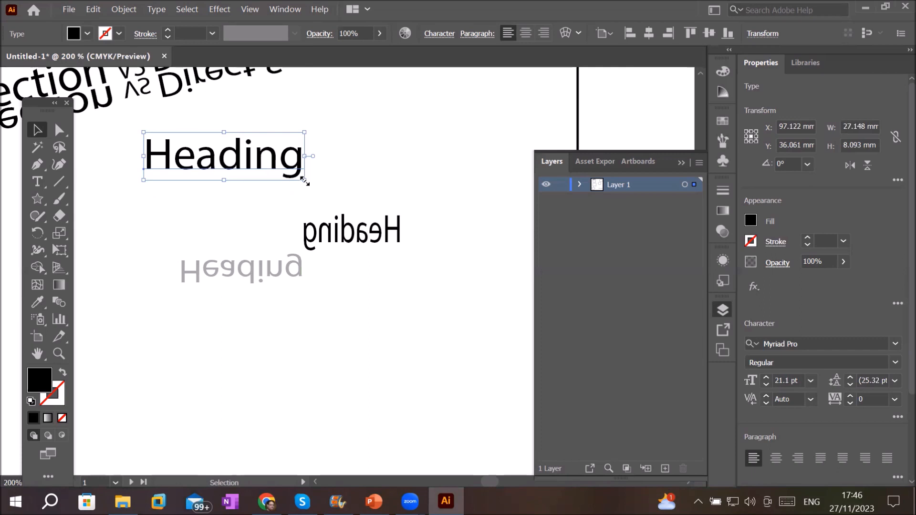
Scale the original "Heading" proportionally to about 44.8 mm wide and 13.4 mm high, and move it to about X 118 mm, Y 34.8 mm
drag(304, 181, 357, 188)
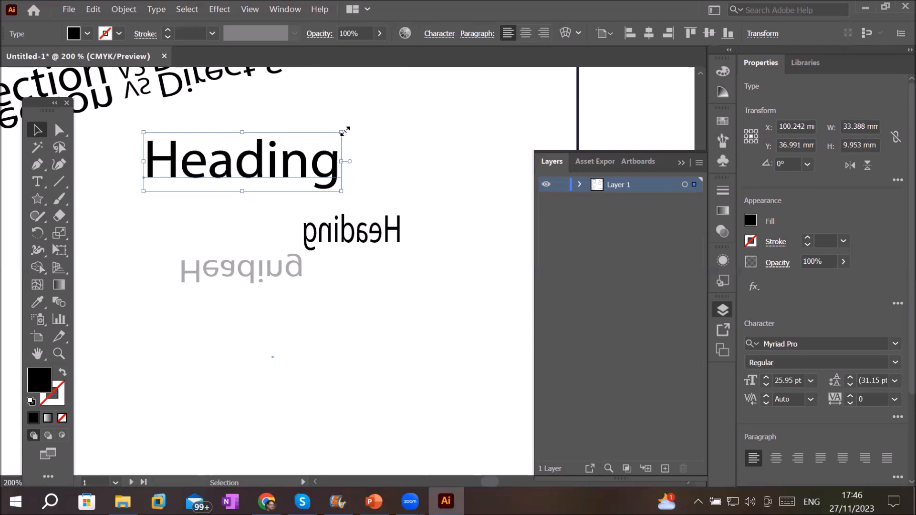
drag(344, 131, 414, 113)
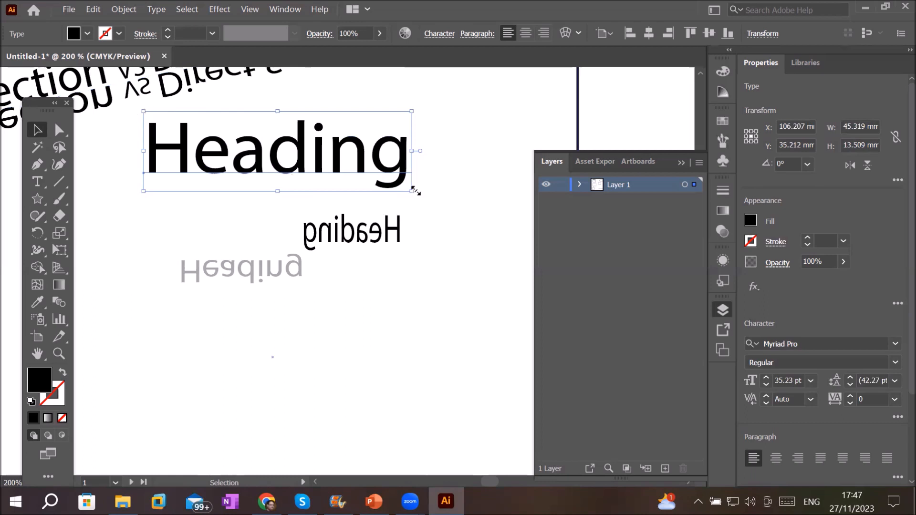
drag(412, 191, 383, 190)
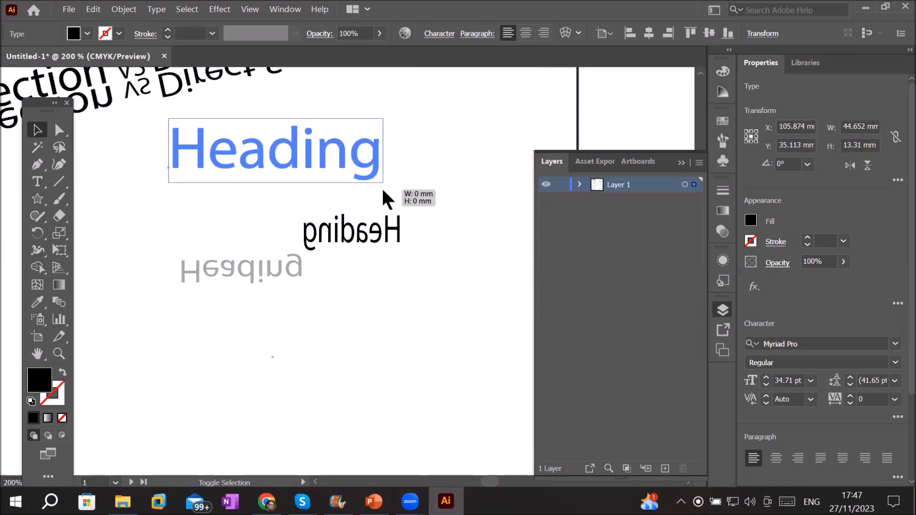
drag(383, 191, 409, 204)
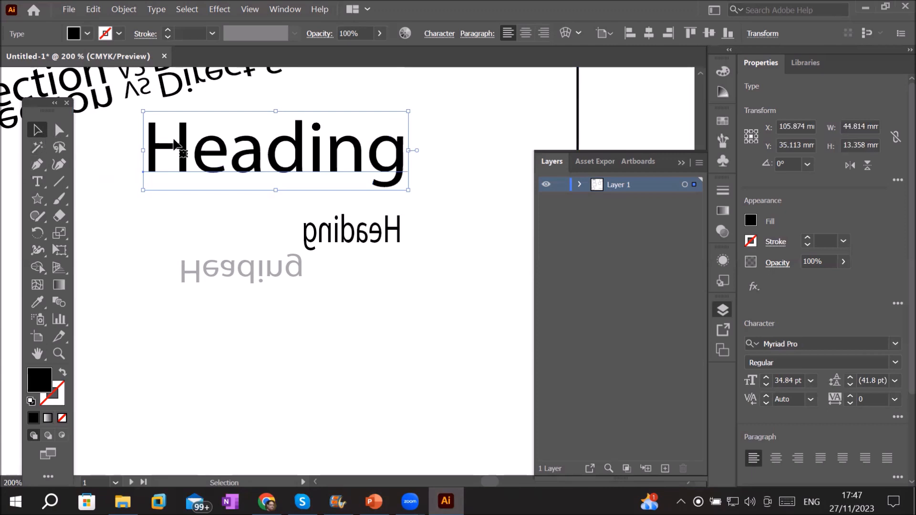
drag(184, 145, 258, 146)
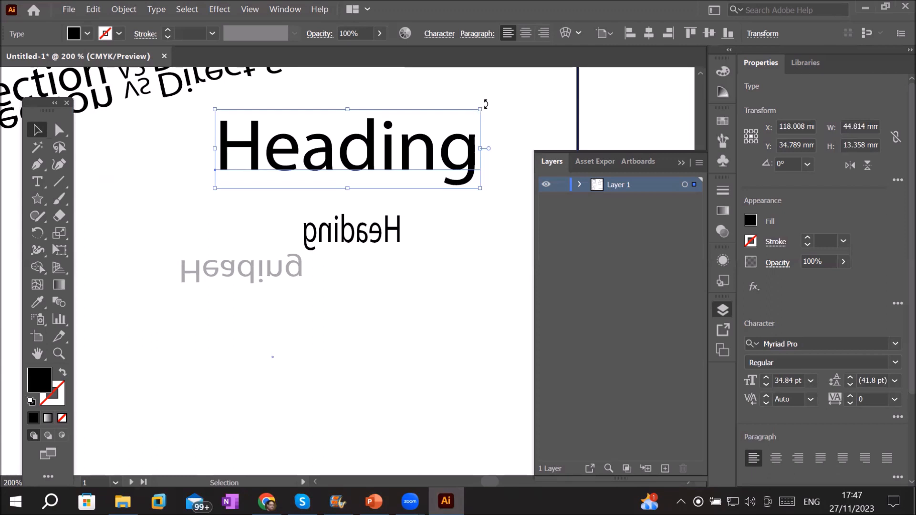
Rotate the original "Heading" about 20° clockwise around its centre and keep repeating that rotation until its angle is about 8.2°
drag(486, 114, 497, 155)
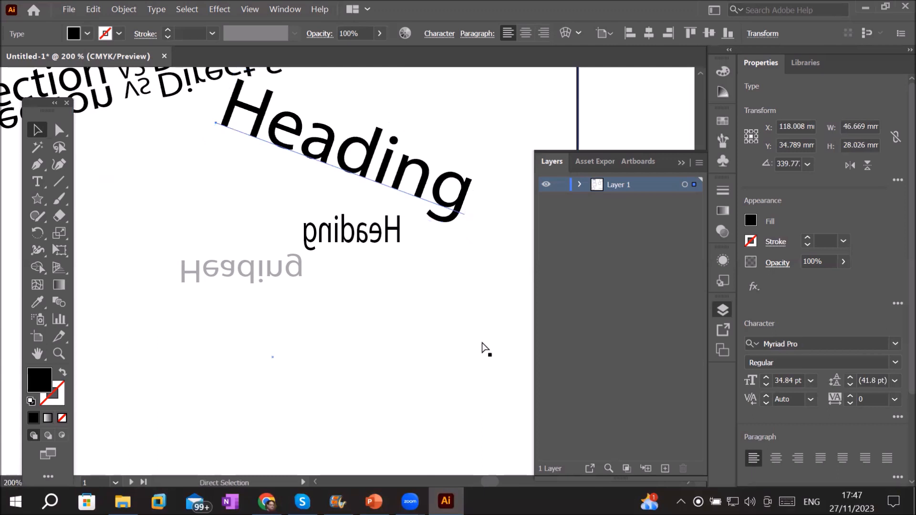
key(ctrl+d)
key(ctrl+d)
key(ctrl+d)
key(ctrl+d)
key(ctrl+d)
key(ctrl+d)
key(ctrl+d)
key(ctrl+d)
key(ctrl+d)
key(ctrl+d)
key(ctrl+d)
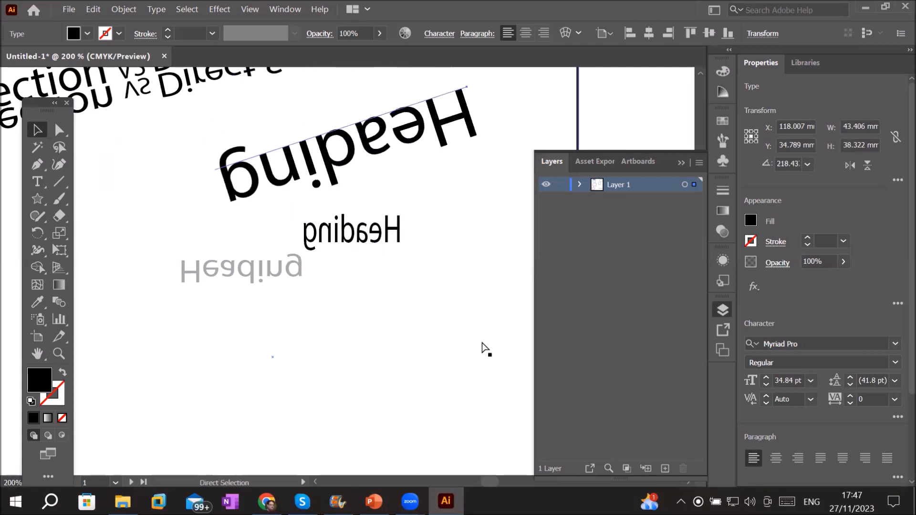
key(ctrl+d)
key(ctrl+d)
key(ctrl+d)
key(ctrl+d)
key(ctrl+d)
key(ctrl+d)
key(ctrl+d)
key(ctrl+d)
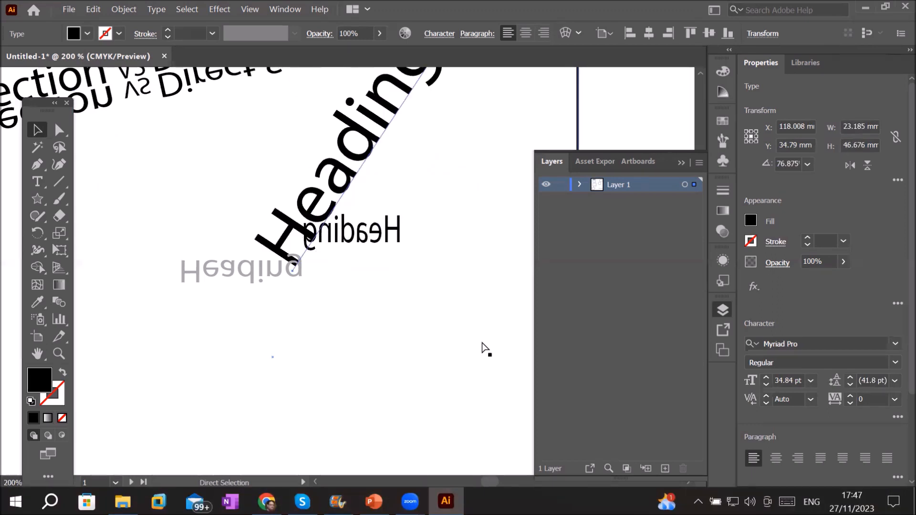
key(ctrl+d)
key(ctrl+d)
key(ctrl+d)
key(ctrl+d)
key(ctrl+d)
key(ctrl+d)
key(ctrl+d)
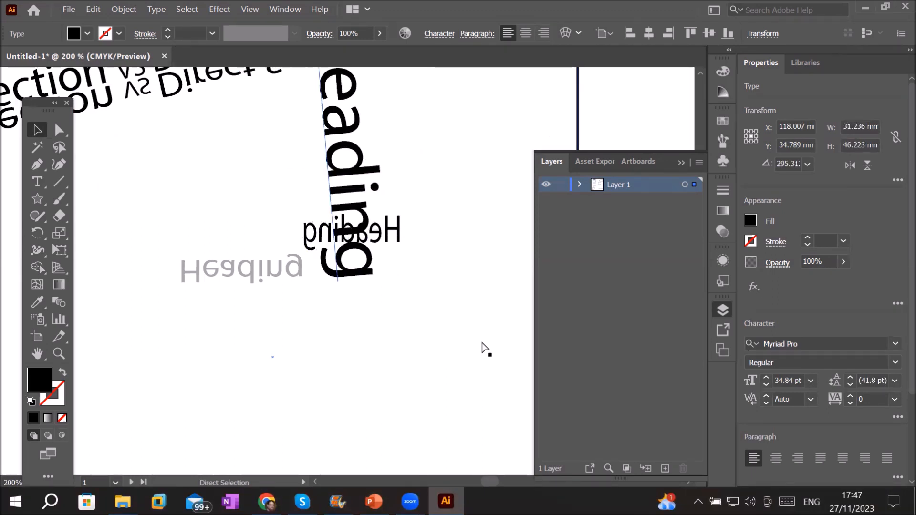
key(ctrl+d)
key(ctrl+d)
key(ctrl+d)
key(ctrl+d)
key(ctrl+d)
key(ctrl+d)
key(ctrl+d)
key(ctrl+d)
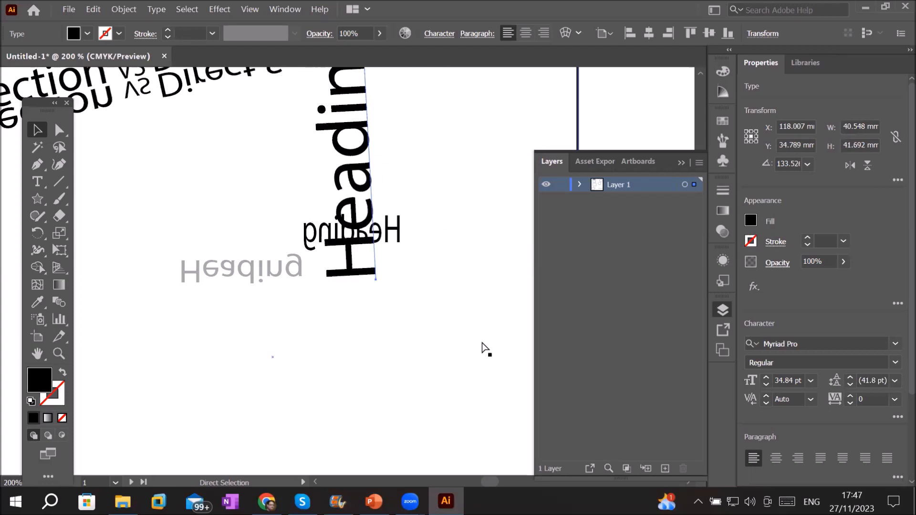
key(ctrl+d)
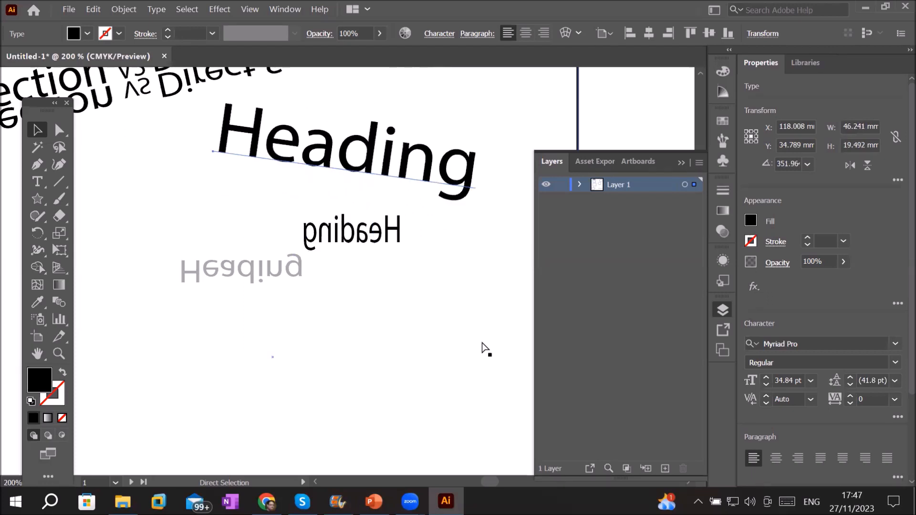
key(ctrl+d)
key(ctrl+d)
key(ctrl+d)
key(ctrl+d)
key(ctrl+d)
key(ctrl+d)
key(ctrl+d)
key(ctrl+d)
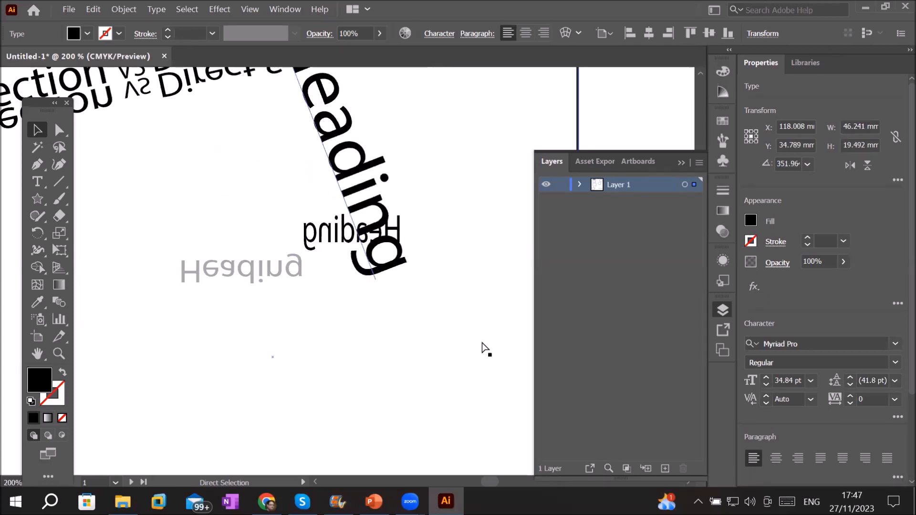
key(ctrl+d)
key(ctrl+d)
key(ctrl+d)
key(ctrl+d)
key(ctrl+d)
key(ctrl+d)
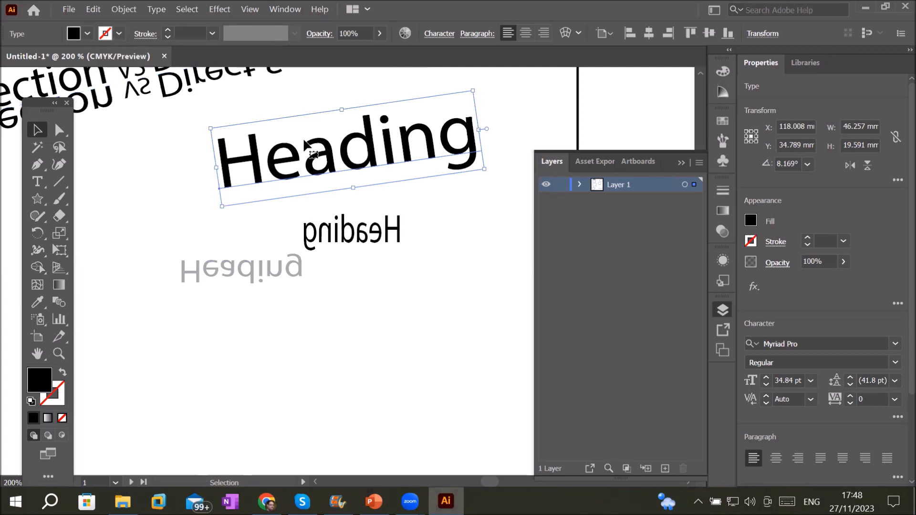
Give the tilted "Heading" a red 1 pt stroke while keeping its black fill
scroll(305, 141, up, 2)
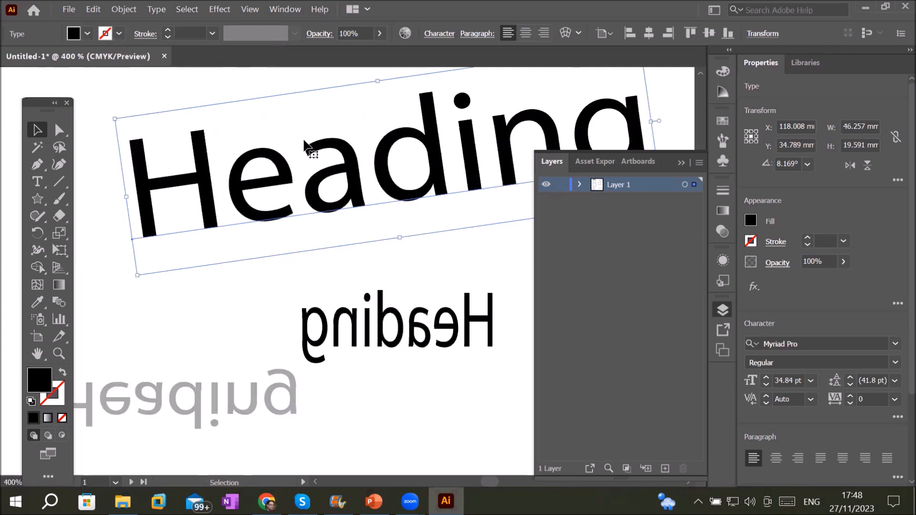
click(119, 34)
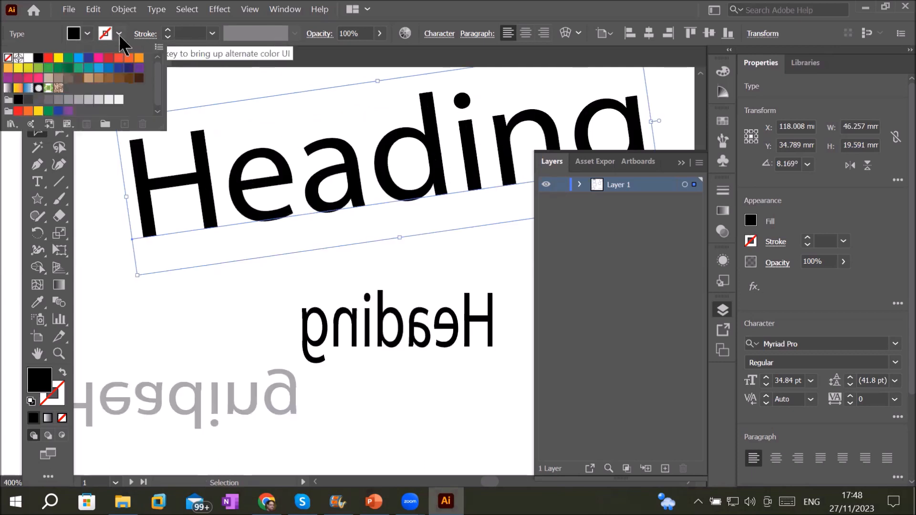
click(50, 59)
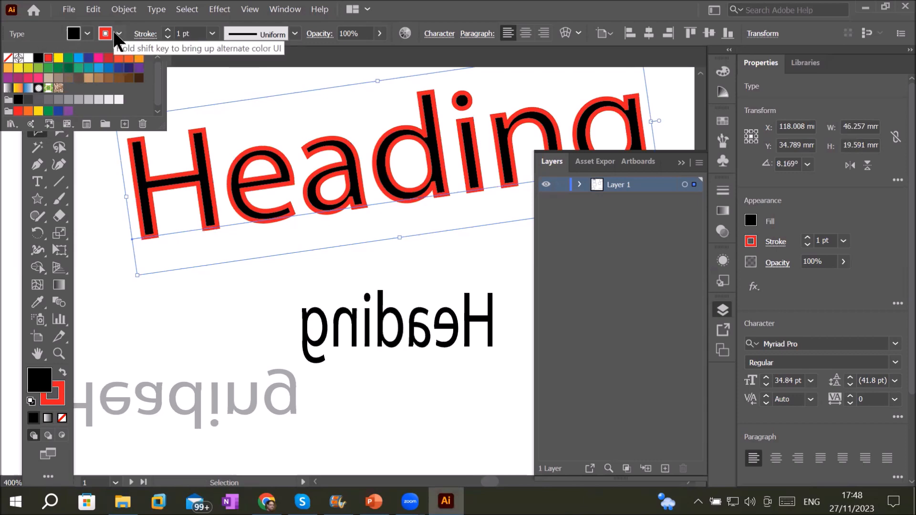
click(185, 34)
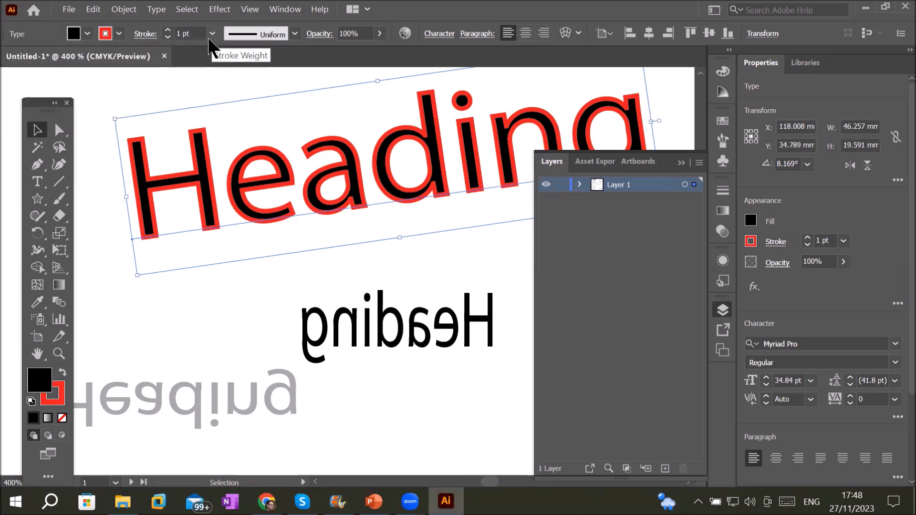
Try stroke weights of 2 pt and 3 pt on the tilted "Heading", and return the weight to 1 pt
click(168, 30)
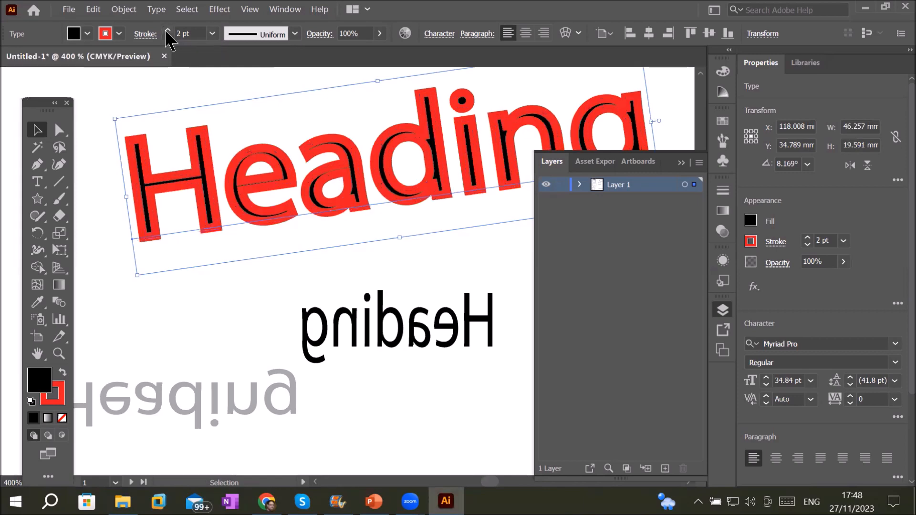
click(168, 30)
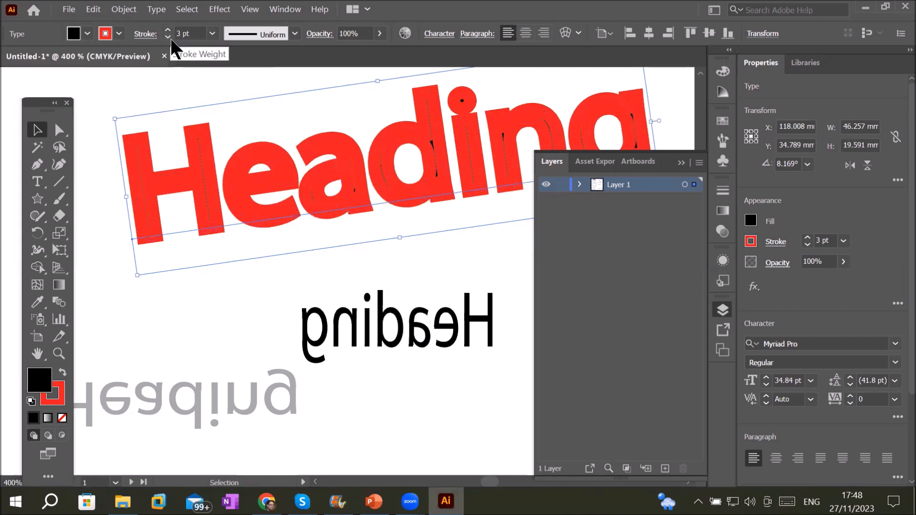
click(170, 39)
click(171, 39)
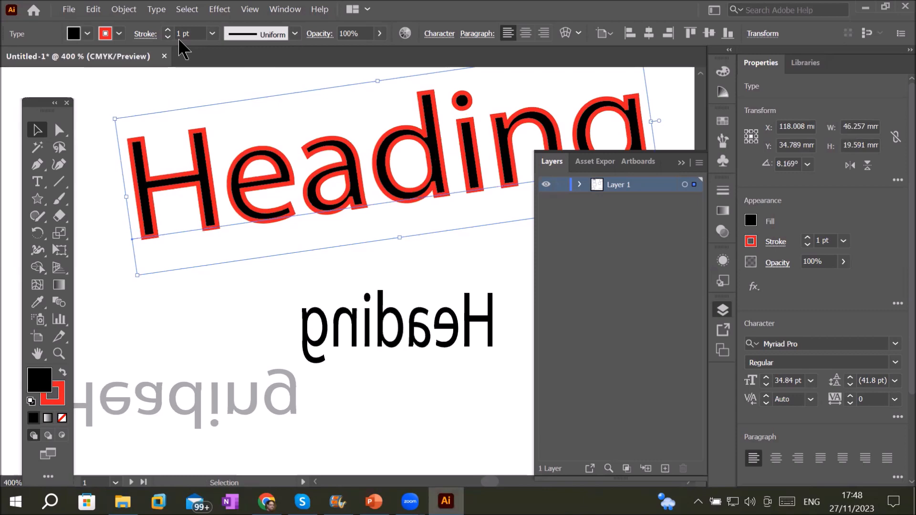
Move the large square down below the tilted "Heading", centred at about X 106.9 mm, Y 96.3 mm
scroll(289, 159, down, 5)
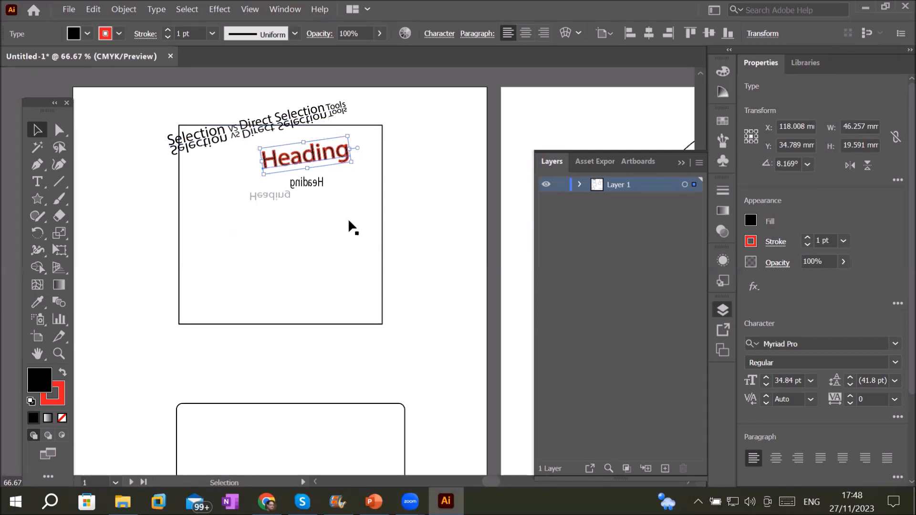
click(383, 265)
drag(382, 262, 384, 313)
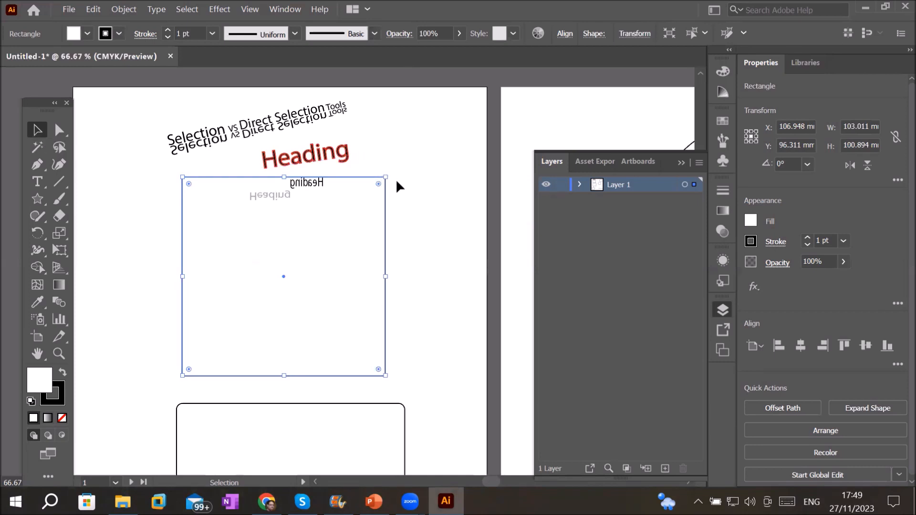
Rotate the square slightly to about 359.5° and scale it around its centre to about 71.5 mm wide and 70.1 mm high
mouse_move(390, 175)
mouse_down()
mouse_move(403, 229)
mouse_move(388, 300)
mouse_move(407, 233)
mouse_move(401, 158)
mouse_move(395, 167)
mouse_up()
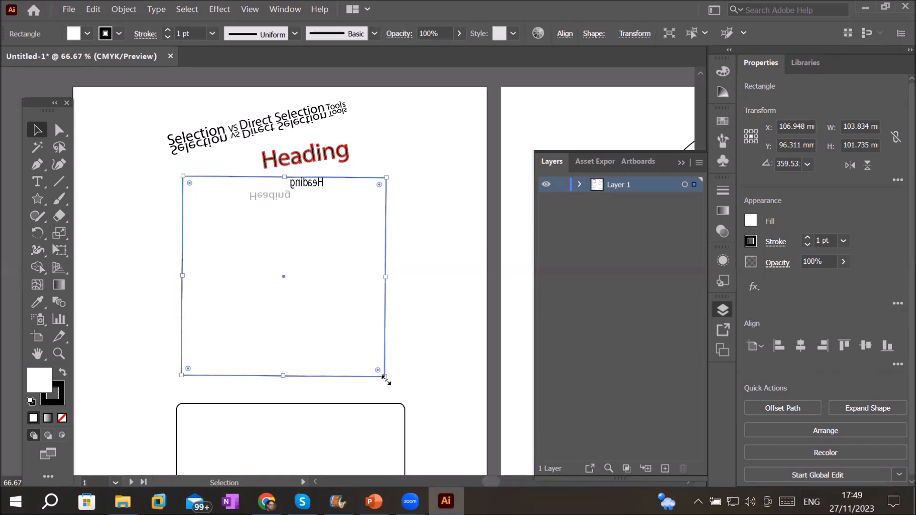
drag(384, 378, 403, 349)
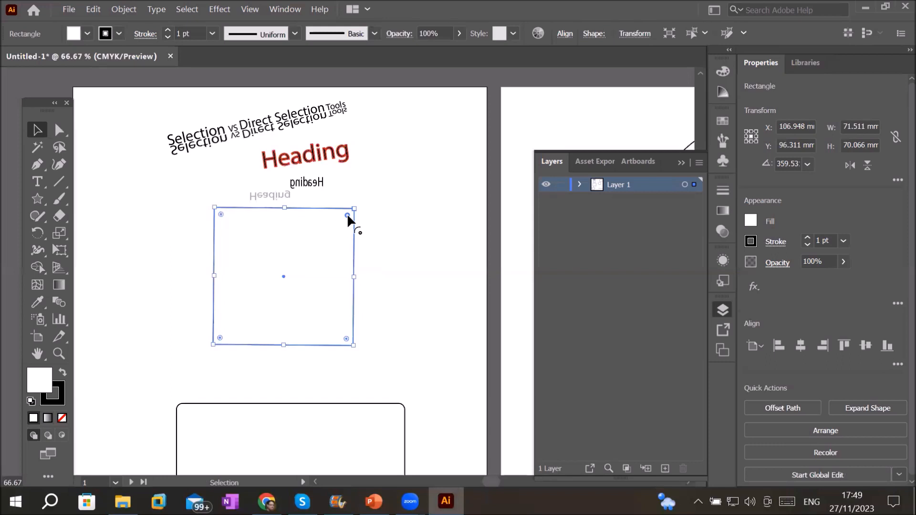
Try adjusting the square's corner radius with its live corner widgets, and return the corners to 0 mm
drag(347, 214, 389, 224)
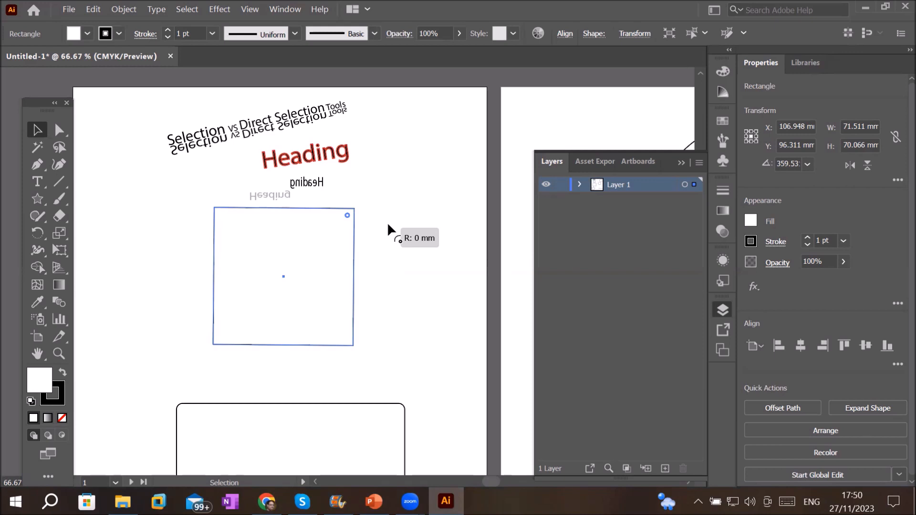
drag(387, 225, 387, 225)
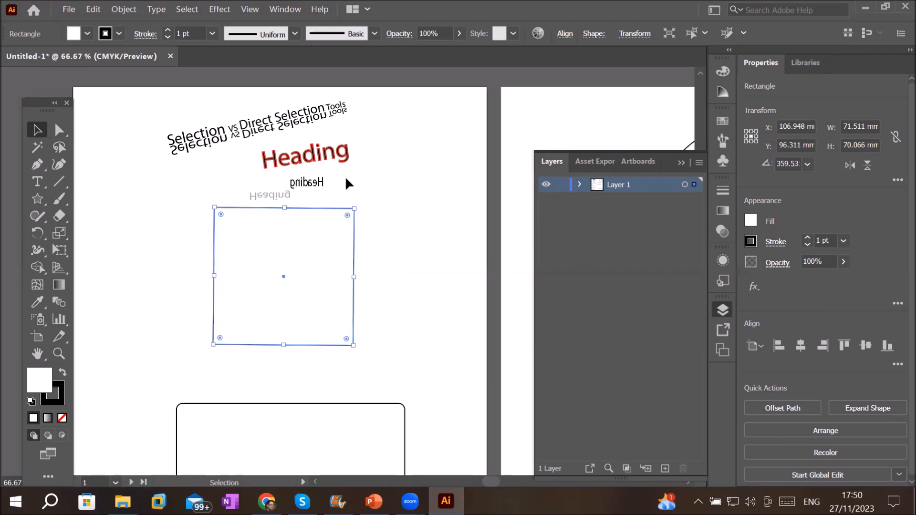
drag(345, 188, 385, 371)
drag(346, 338, 466, 383)
mouse_move(345, 213)
mouse_down()
mouse_move(256, 294)
mouse_move(375, 202)
mouse_move(346, 207)
mouse_up()
mouse_move(220, 213)
mouse_down()
mouse_move(291, 300)
mouse_move(181, 205)
mouse_move(204, 206)
mouse_up()
Round the square's two upper corners to a radius of about 35.5 mm and its two lower corners only slightly
drag(345, 213, 317, 339)
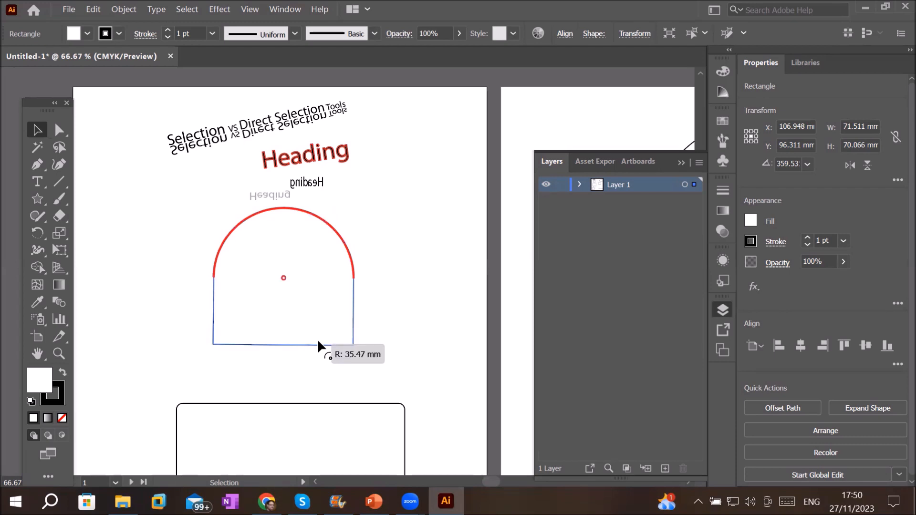
drag(317, 339, 317, 339)
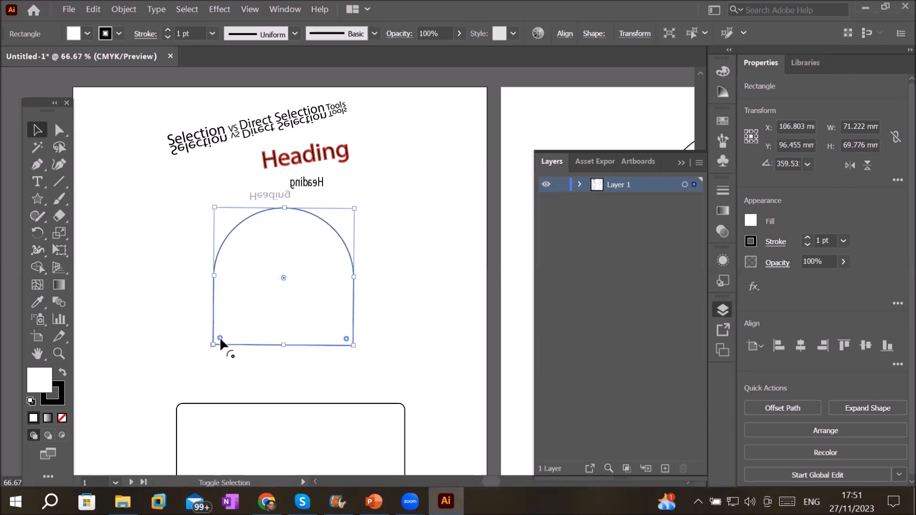
drag(220, 337, 301, 370)
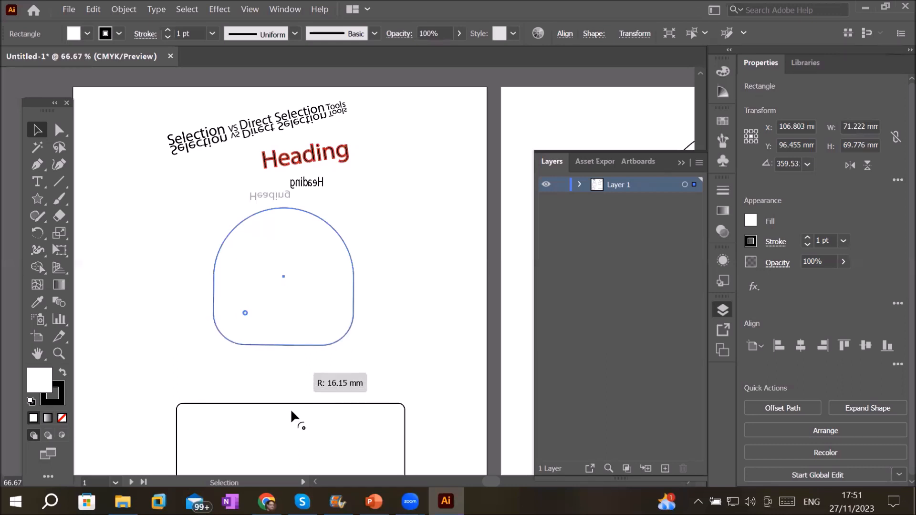
drag(291, 408, 293, 417)
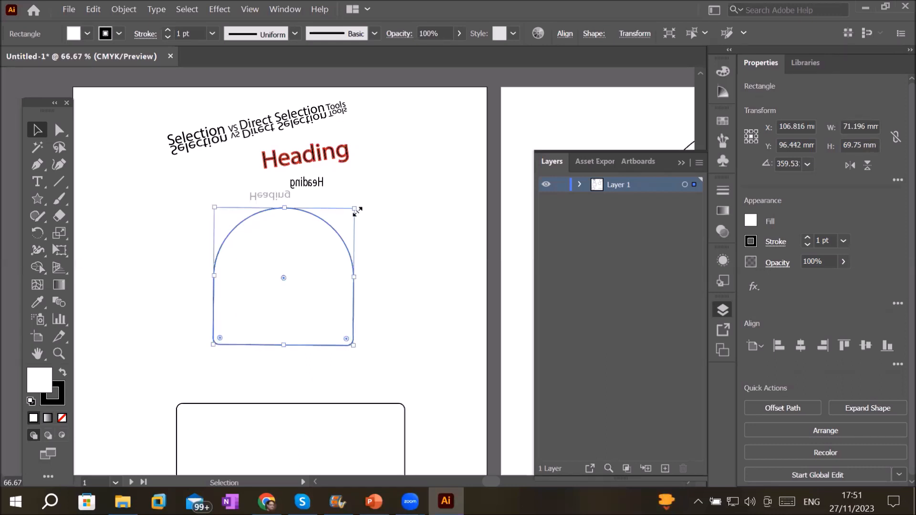
Stretch the arch-shaped square freely from its upper corner to about 91.3 mm wide and 81.3 mm high, and deselect it
drag(356, 208, 405, 186)
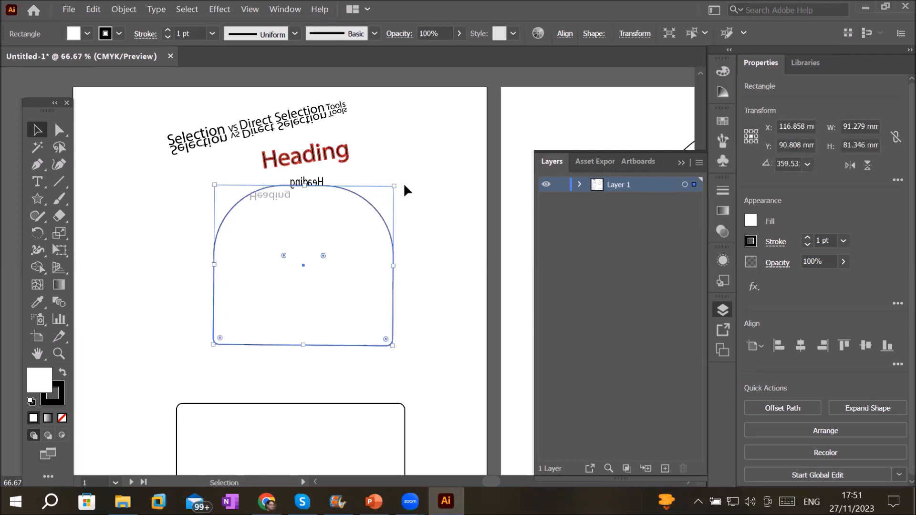
click(440, 200)
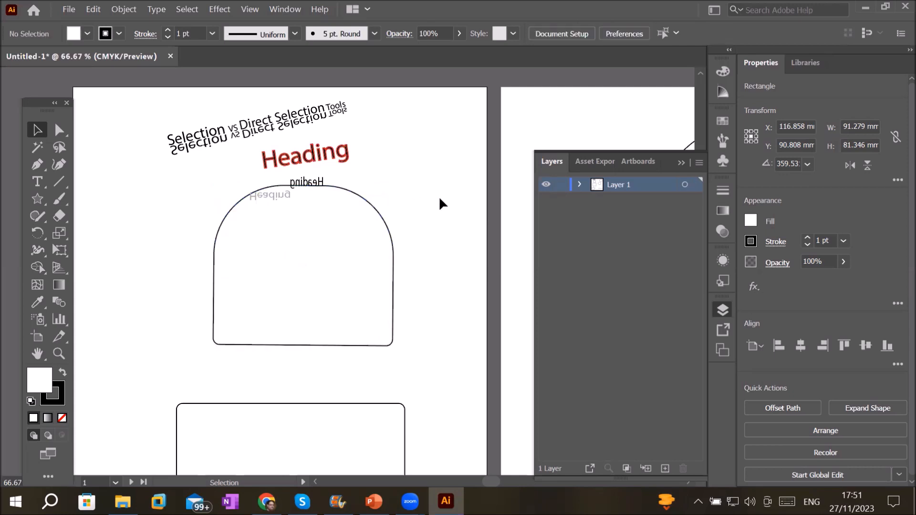
Scale the arch-shaped square around its centre and adjust it from its upper corner to about 114.7 mm wide and 102.3 mm high
click(391, 234)
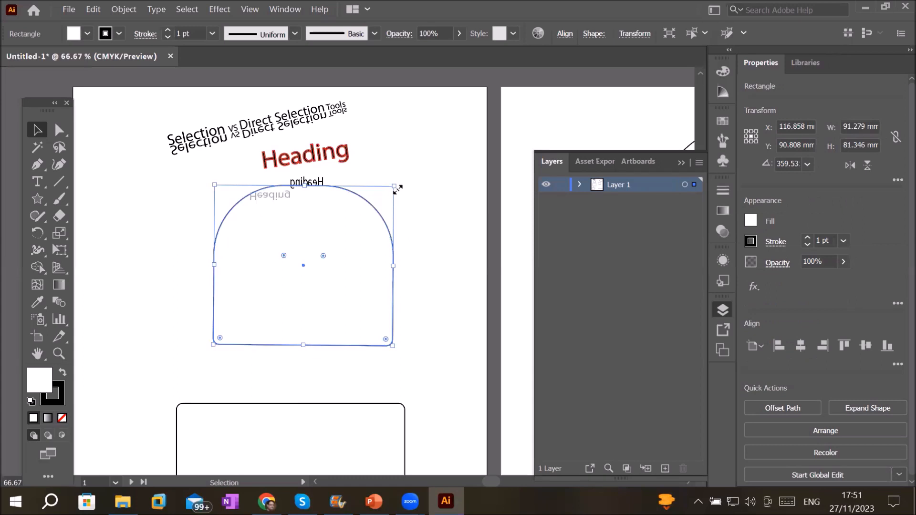
drag(398, 189, 351, 272)
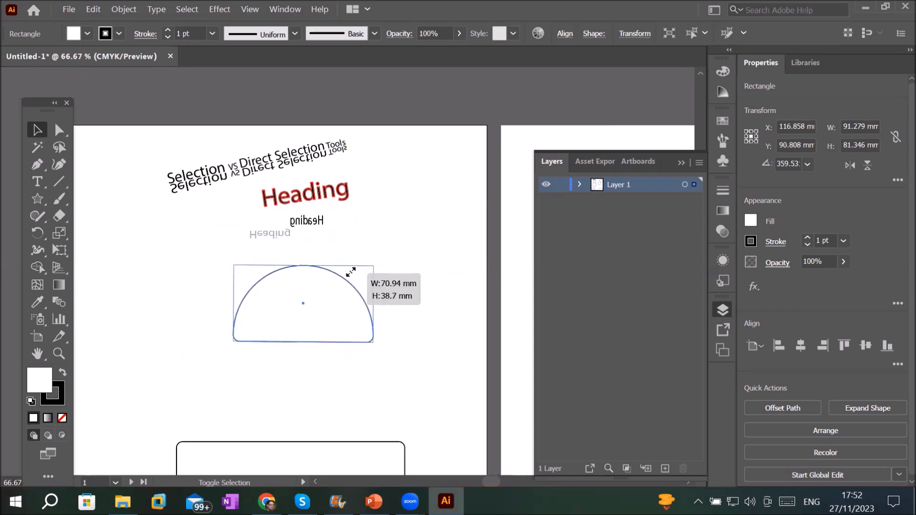
drag(351, 272, 330, 302)
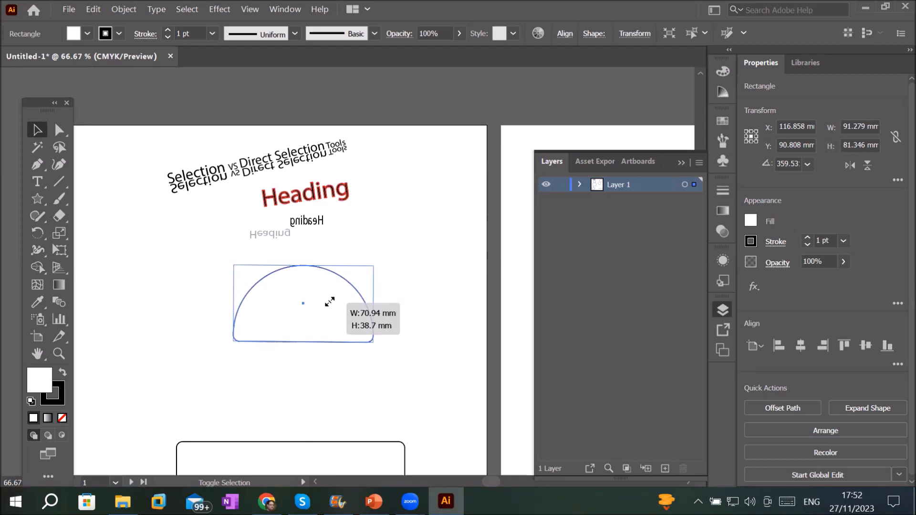
drag(330, 301, 422, 176)
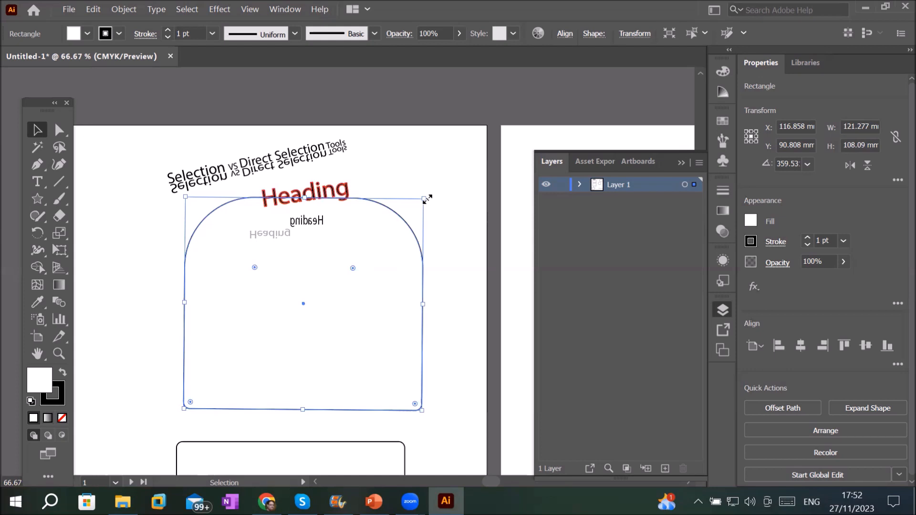
mouse_move(428, 199)
mouse_down()
mouse_move(368, 229)
mouse_move(262, 308)
mouse_move(532, 132)
mouse_move(418, 218)
mouse_move(430, 209)
mouse_up()
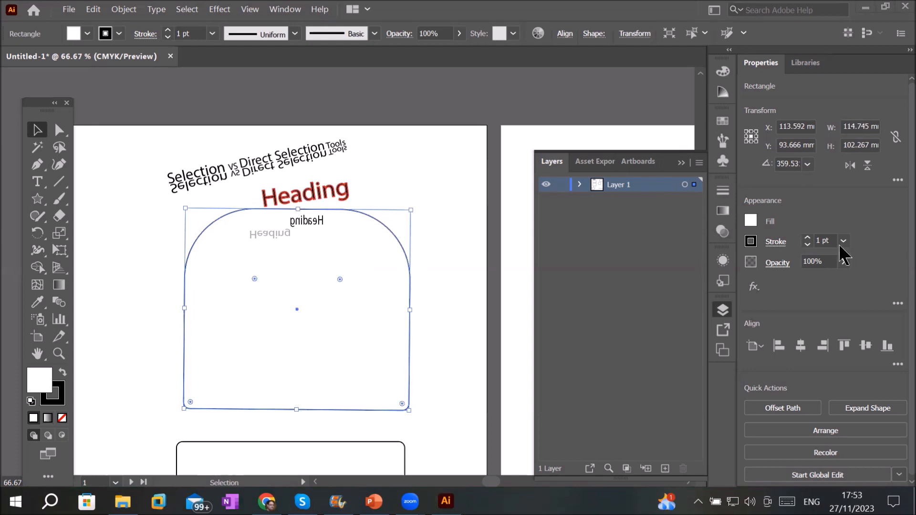
Examine the arch's stroke options and its detailed appearance attributes
click(773, 243)
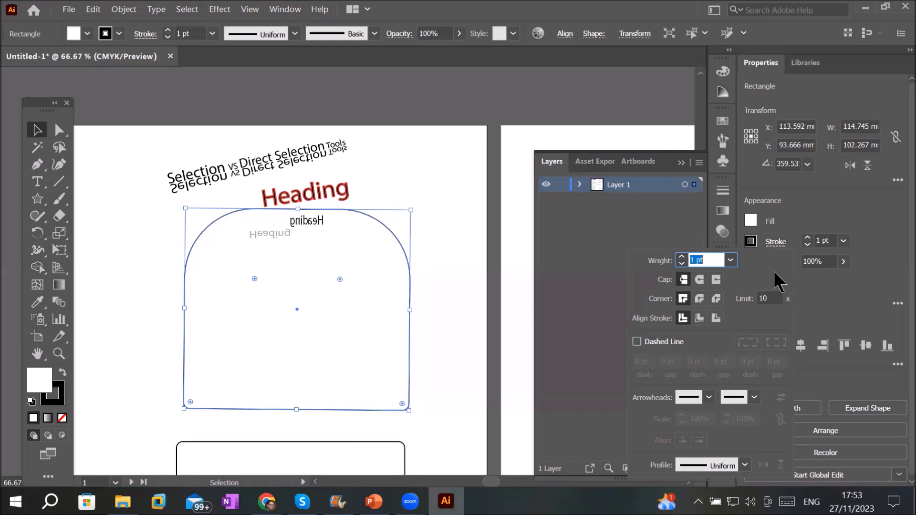
click(898, 304)
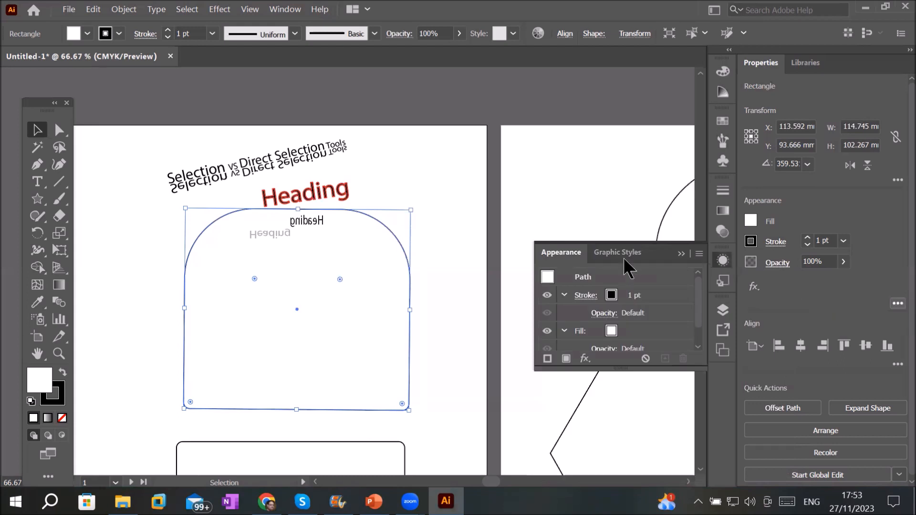
click(683, 255)
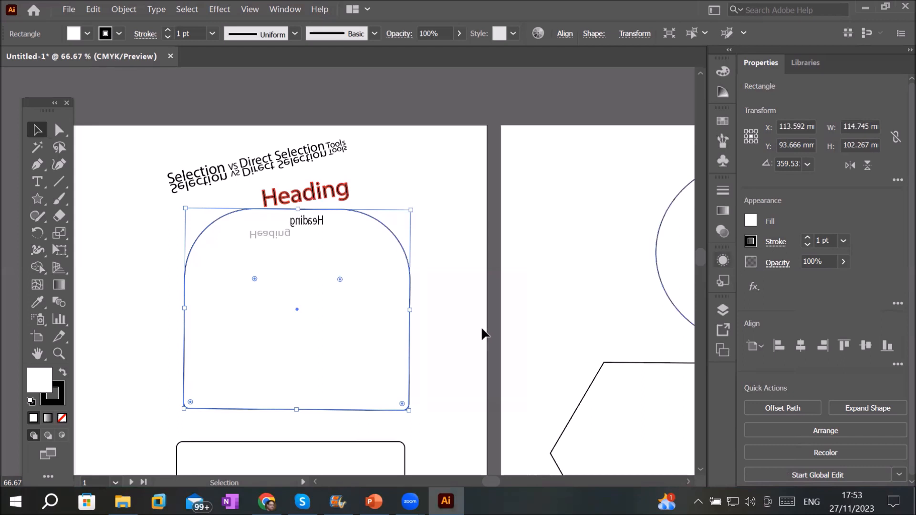
Try rounding the lower rectangle's upper-right corner alone to about 90 mm, undo it, and make that single corner sharp
scroll(398, 340, down, 2)
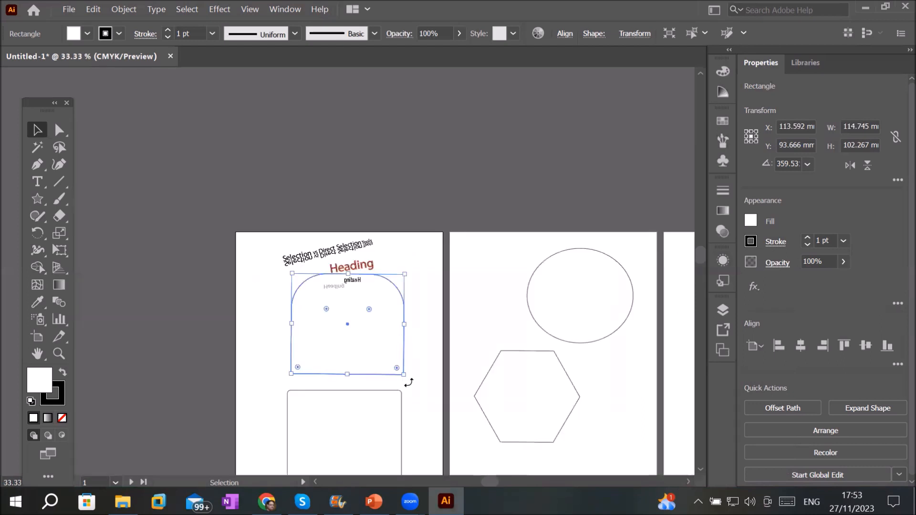
scroll(409, 383, up, 1)
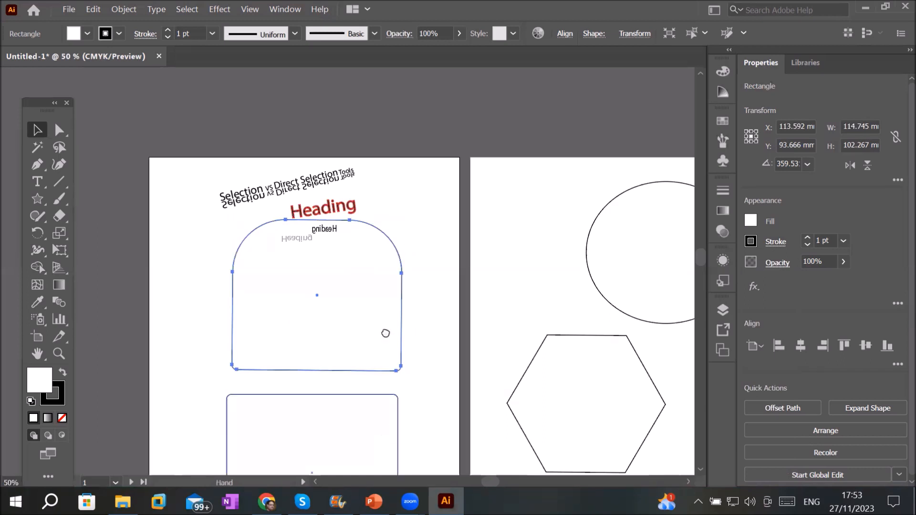
drag(386, 332, 399, 241)
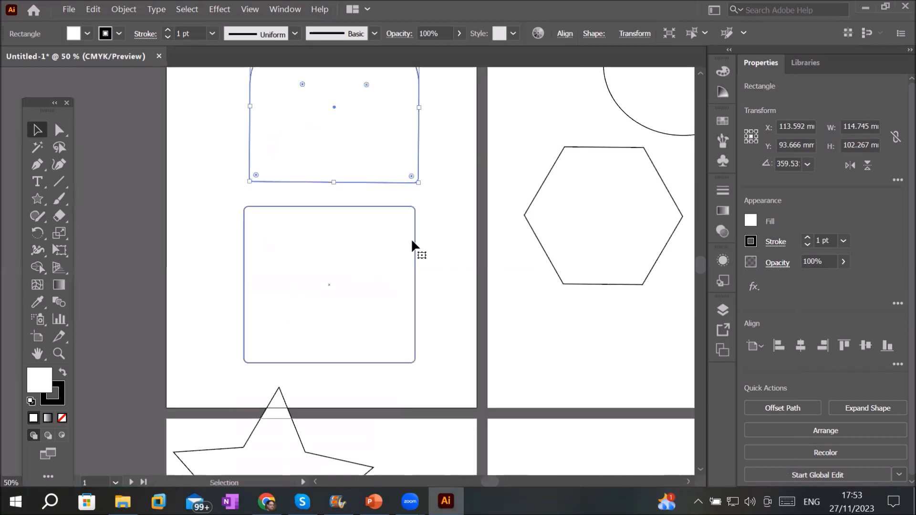
click(411, 238)
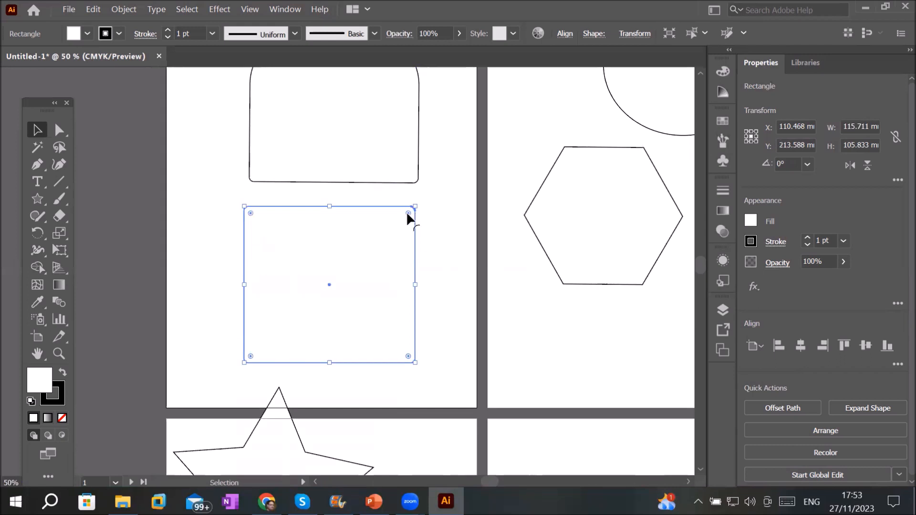
drag(408, 213, 285, 341)
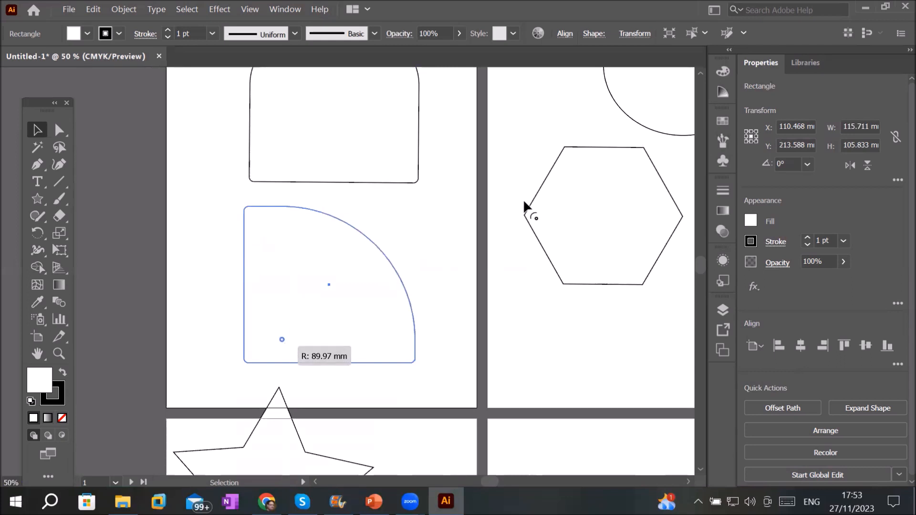
key(ctrl+z)
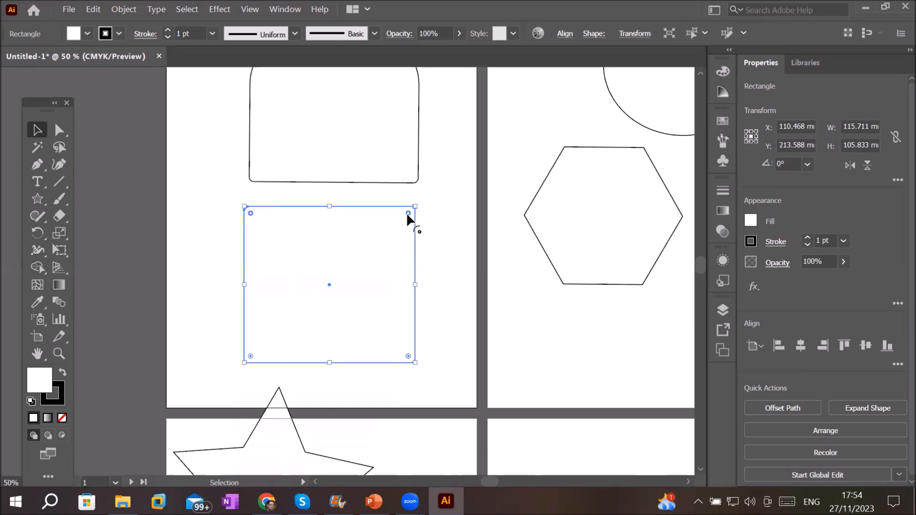
drag(409, 214, 439, 197)
Squash the ellipse from its upper side to about 82.7 mm high, and try rotating it before returning it to 0°
key(space)
drag(646, 259, 333, 379)
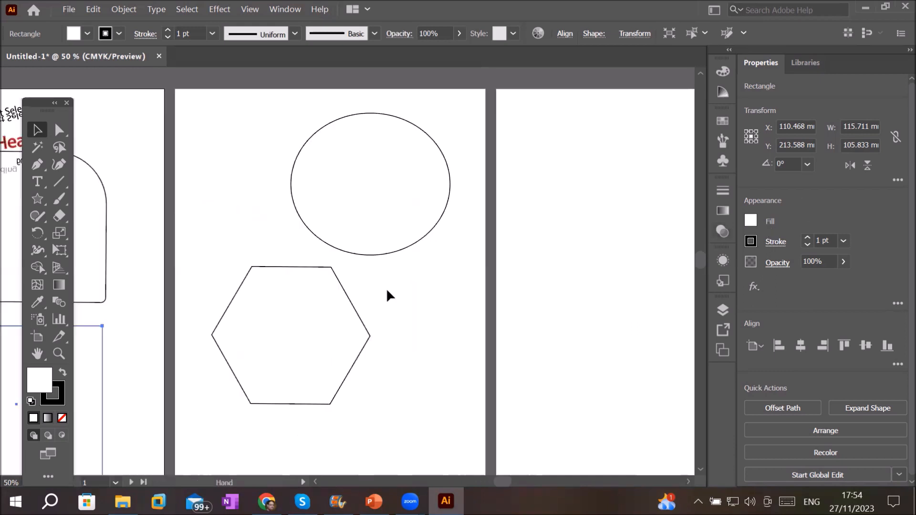
click(410, 248)
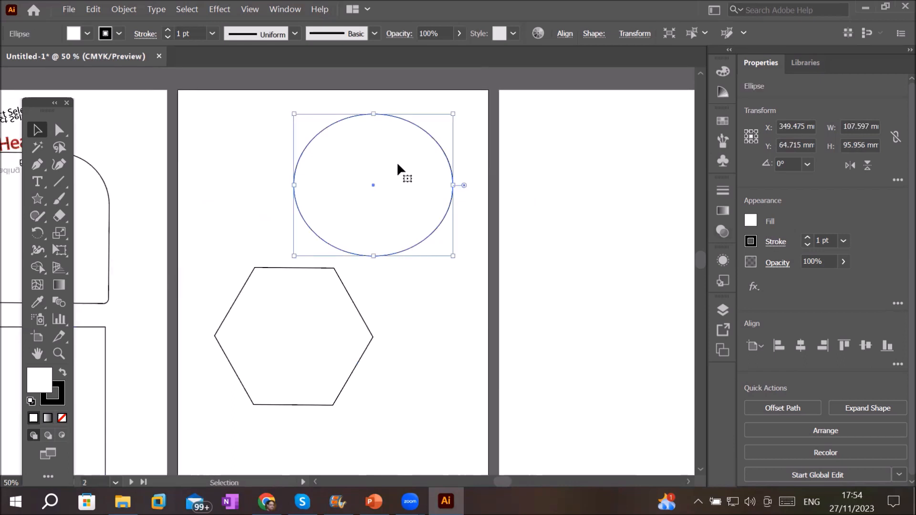
mouse_move(377, 112)
mouse_down()
mouse_move(364, 218)
mouse_move(393, 104)
mouse_move(391, 163)
mouse_move(396, 133)
mouse_move(382, 127)
mouse_up()
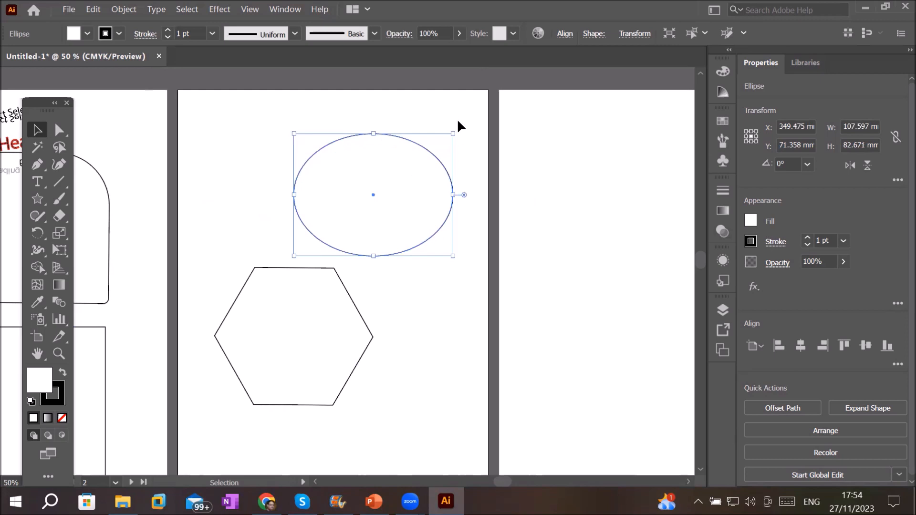
drag(458, 131, 479, 300)
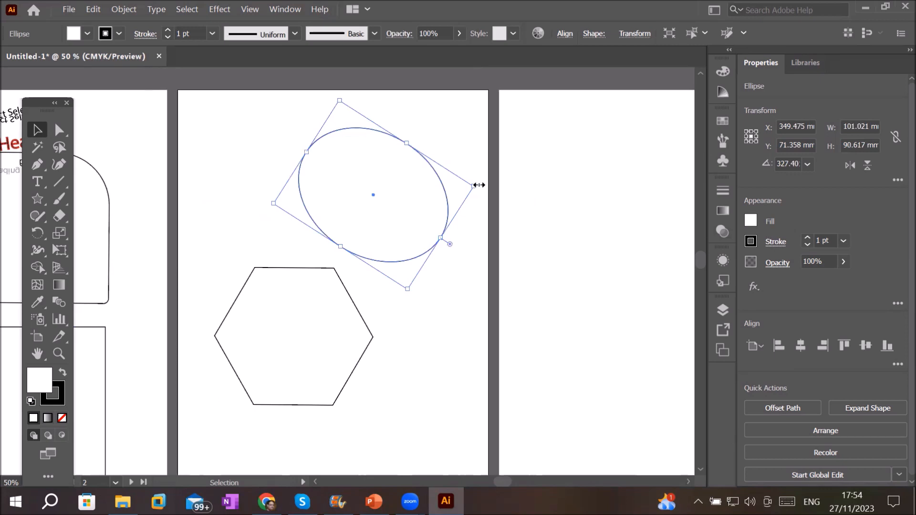
drag(480, 160, 477, 123)
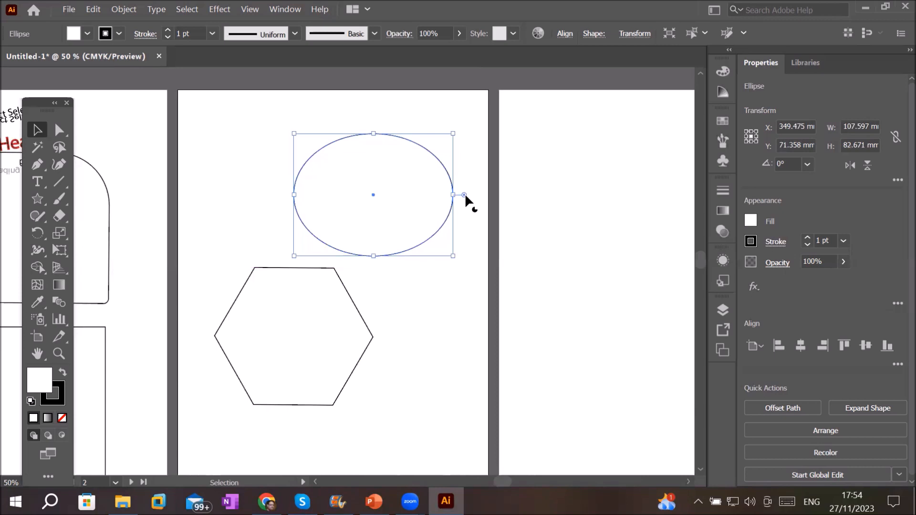
Cut the ellipse down to a narrow pie wedge about 47.9 mm wide and 41.3 mm high with its pie-angle widgets, and deselect it
drag(464, 195, 450, 244)
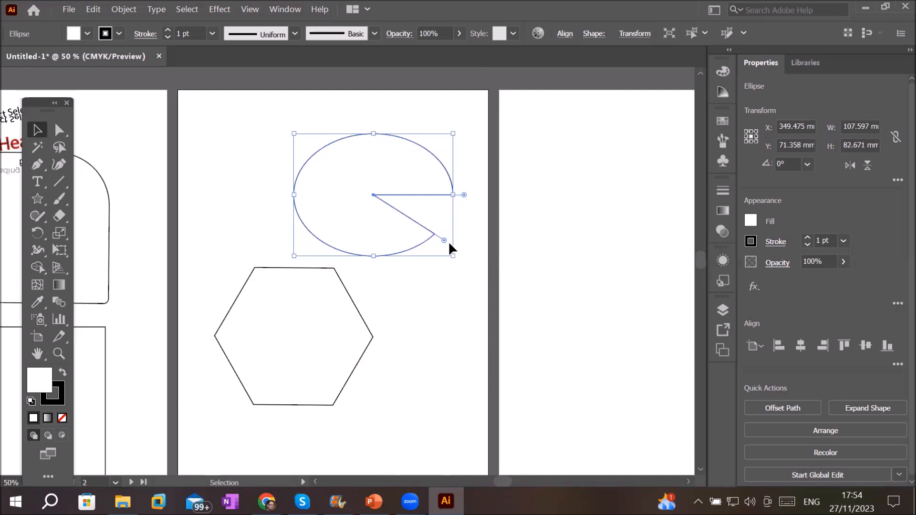
drag(465, 193, 464, 142)
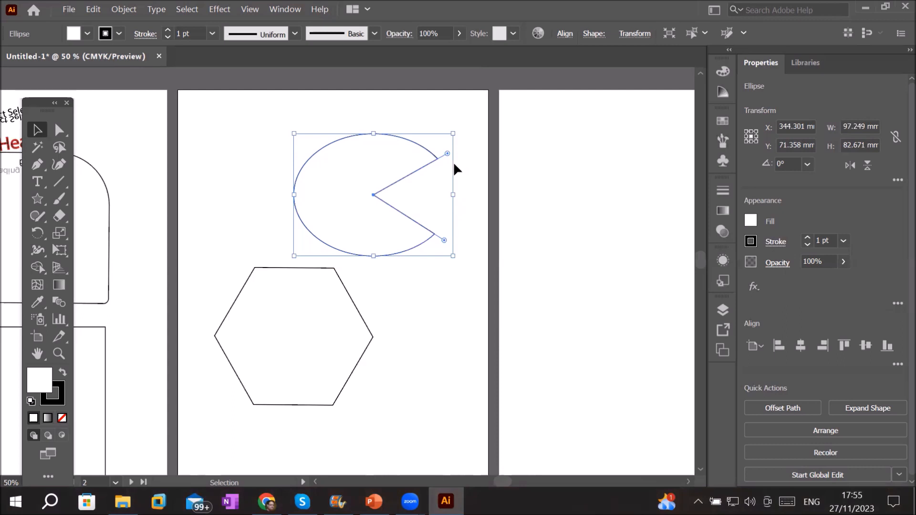
drag(447, 159, 369, 242)
click(428, 337)
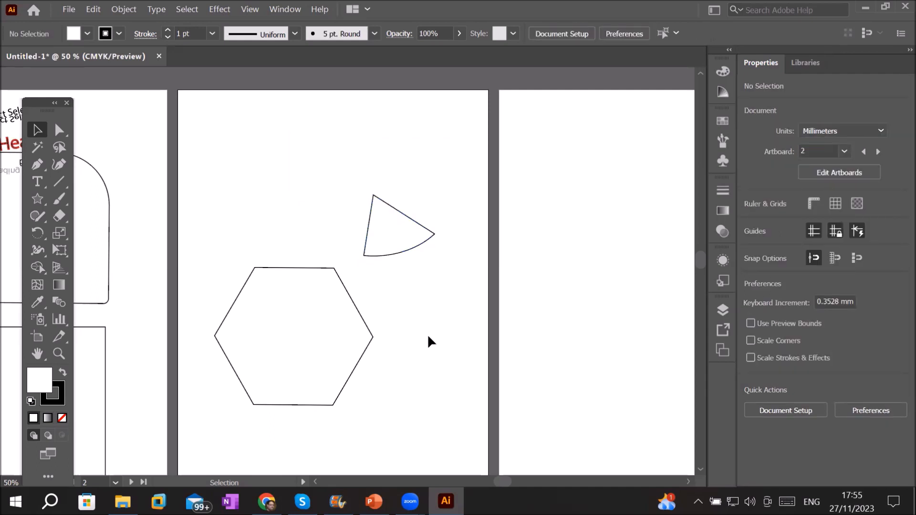
Adjust both pie angles to form roughly a quarter wedge about 55.1 mm wide and 43.8 mm high, and deselect it
click(412, 237)
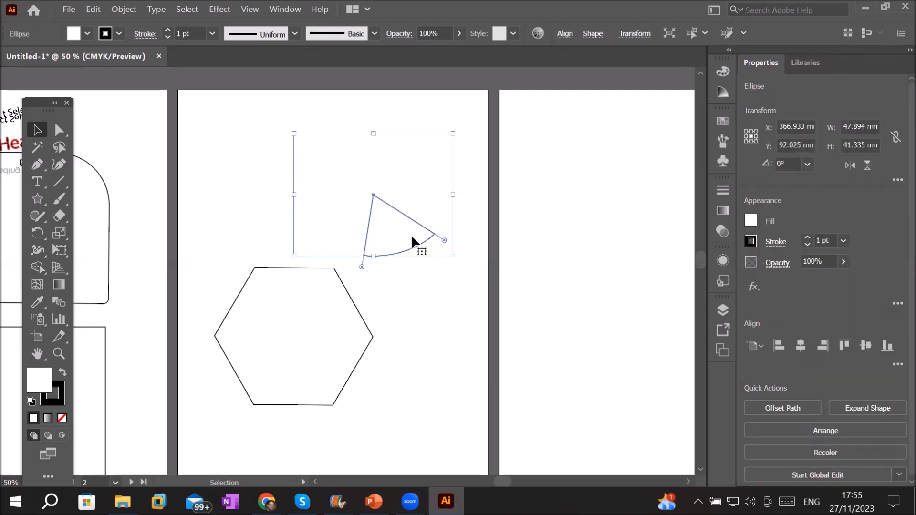
drag(445, 240, 459, 192)
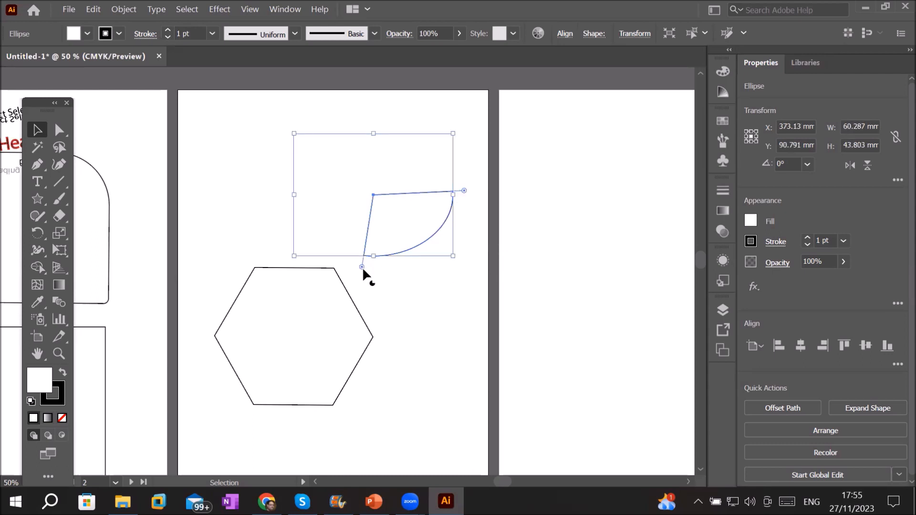
drag(363, 274, 370, 268)
click(411, 370)
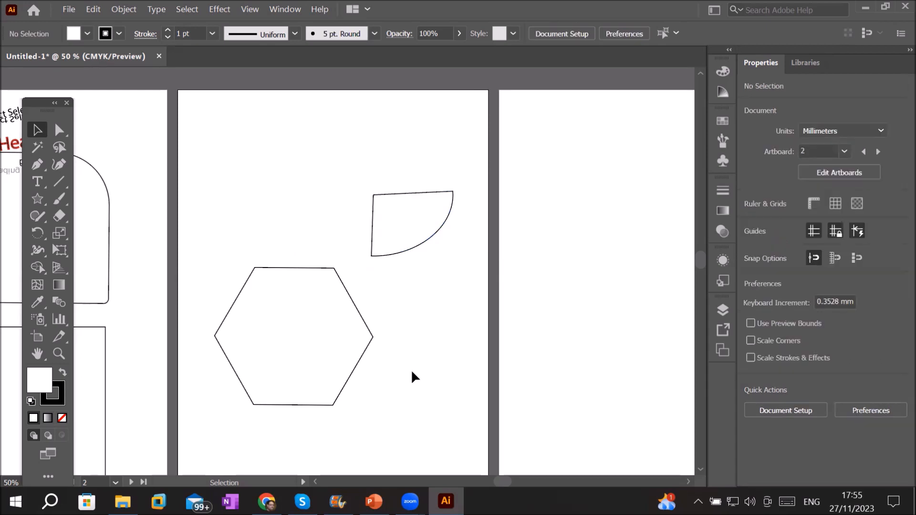
Open the wedge into a 245° pie with a start angle of about 147° and an end angle of about 32°, and deselect it
click(433, 198)
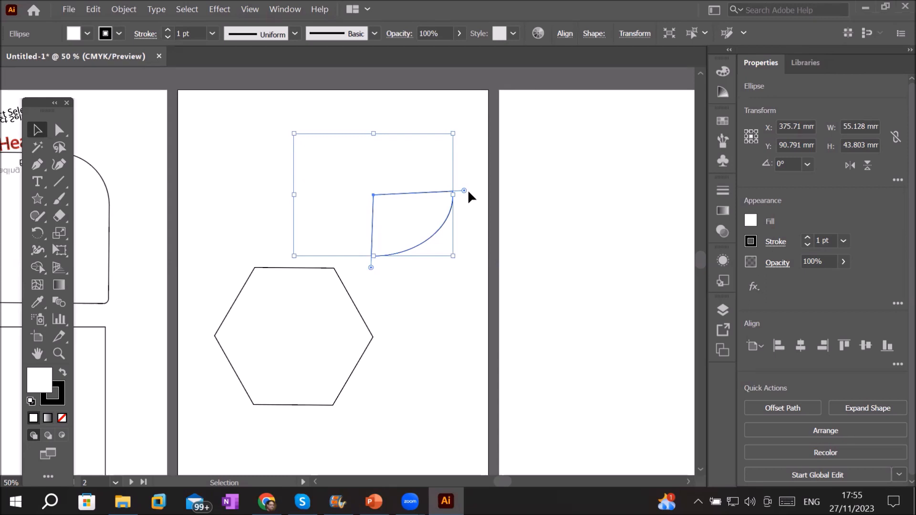
drag(468, 191, 419, 126)
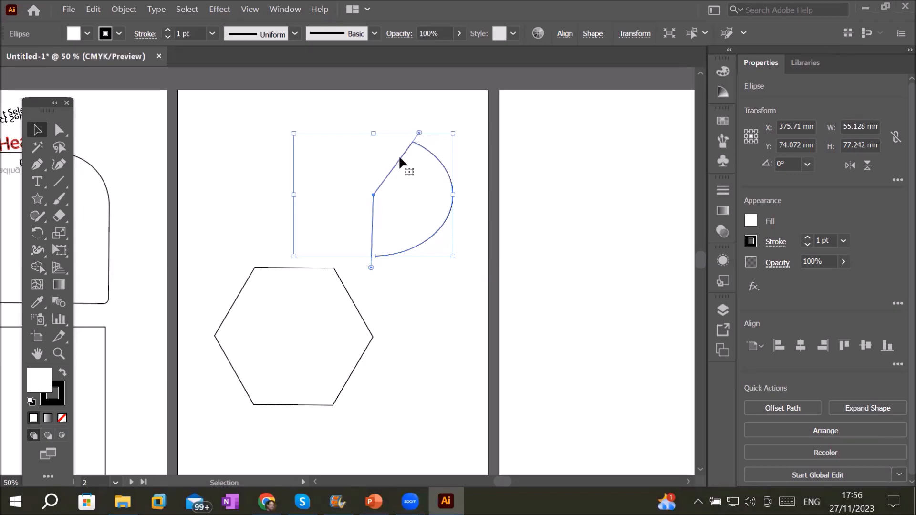
mouse_move(372, 267)
mouse_down()
mouse_move(344, 262)
mouse_move(313, 206)
mouse_move(328, 165)
mouse_up()
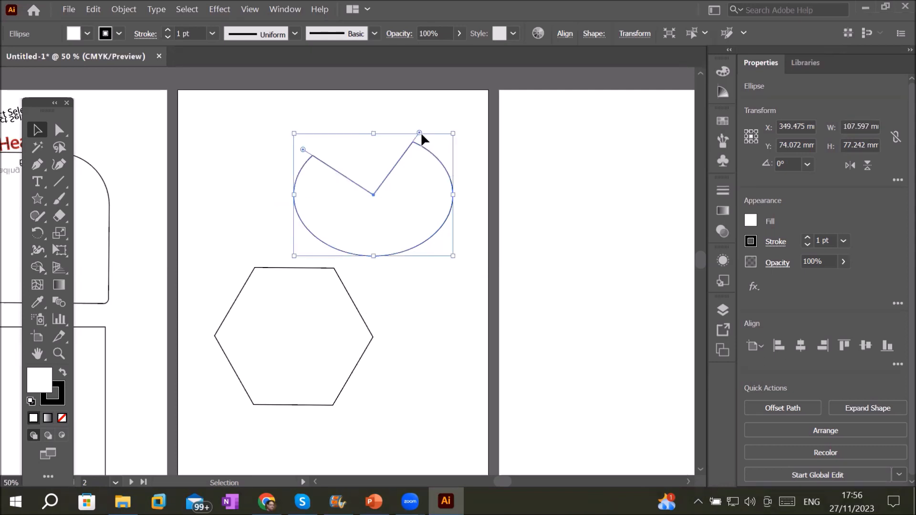
drag(420, 132, 431, 166)
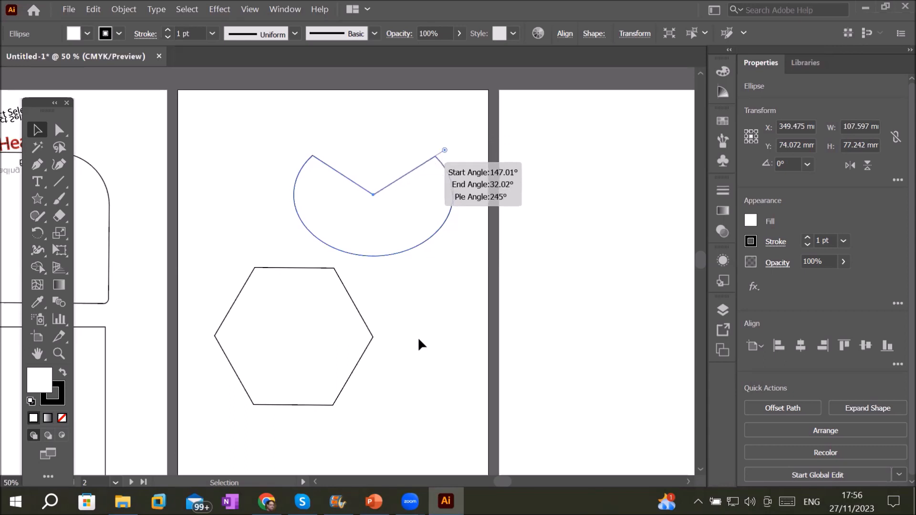
click(419, 340)
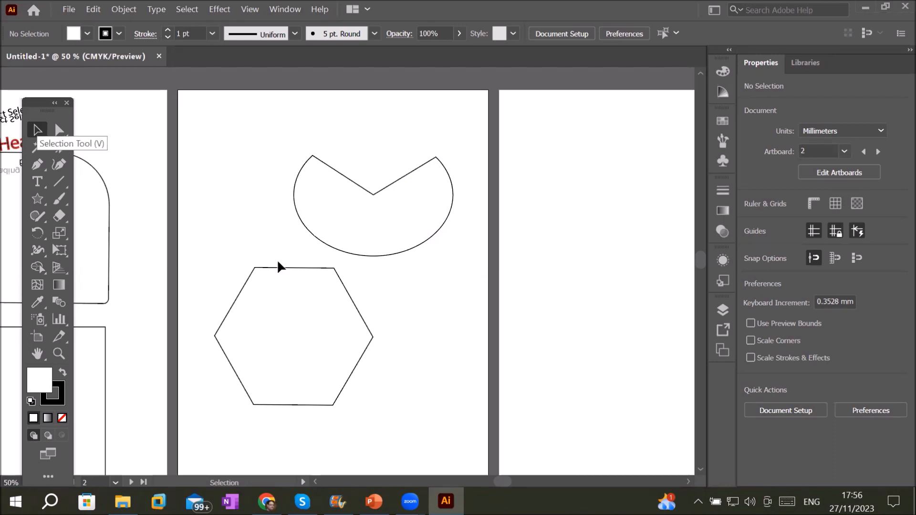
Try rounding all of the hexagon's corners with its live corner widget, and return them to sharp corners
click(286, 269)
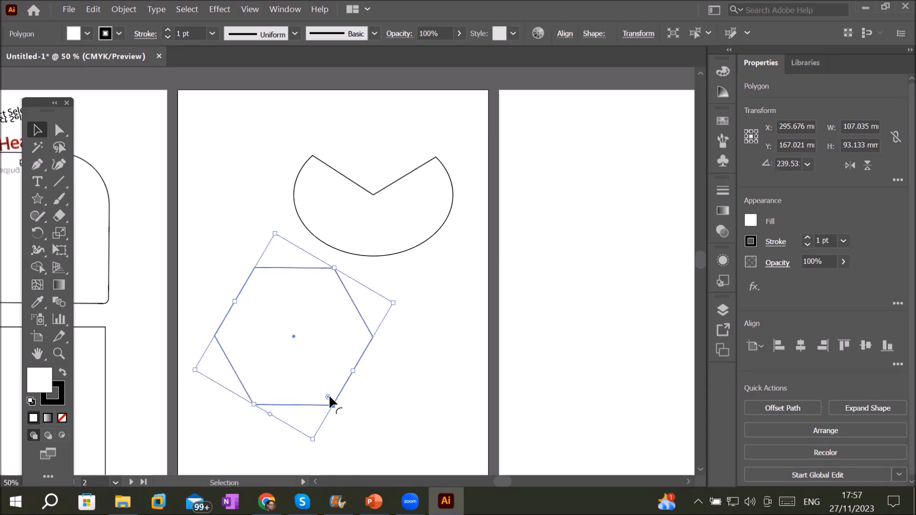
drag(323, 398, 312, 376)
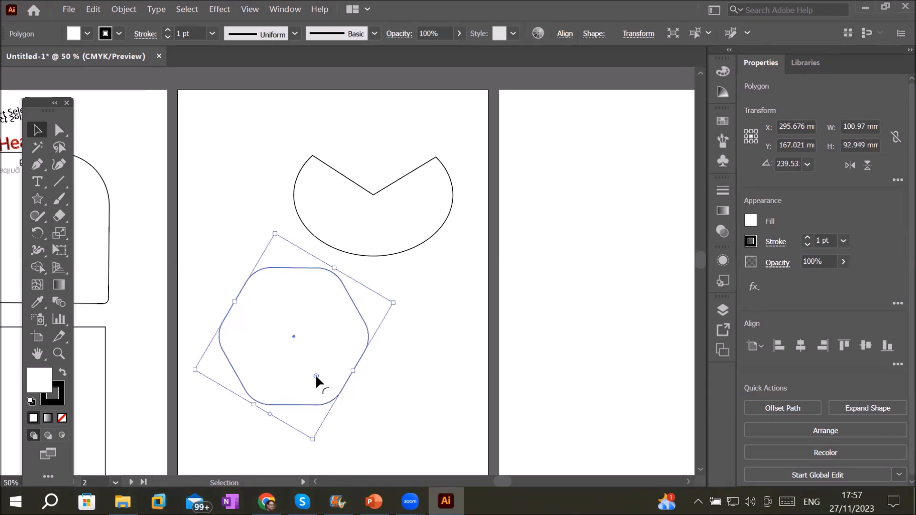
drag(325, 394, 402, 440)
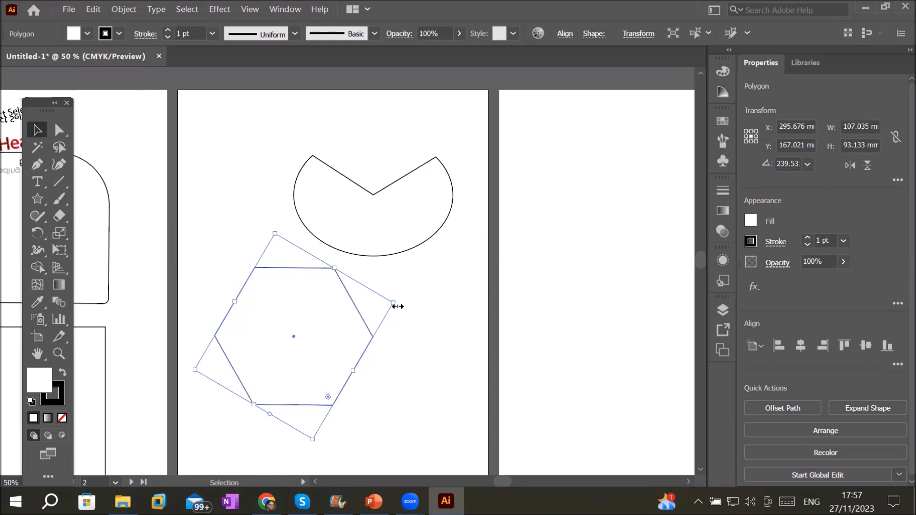
Move the star fully onto its own artboard, placing its centre at about X 108.9 mm and Y 392.9 mm
key(space)
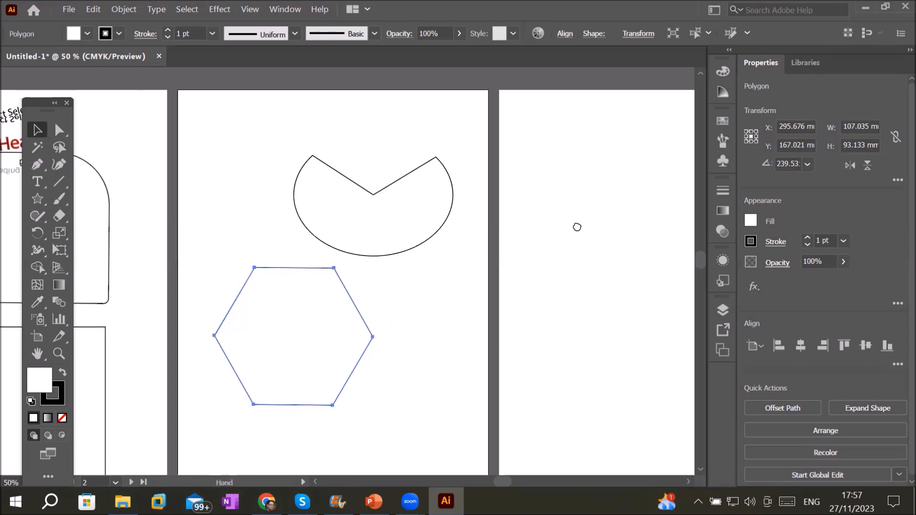
drag(578, 227, 590, 177)
drag(417, 367, 571, 190)
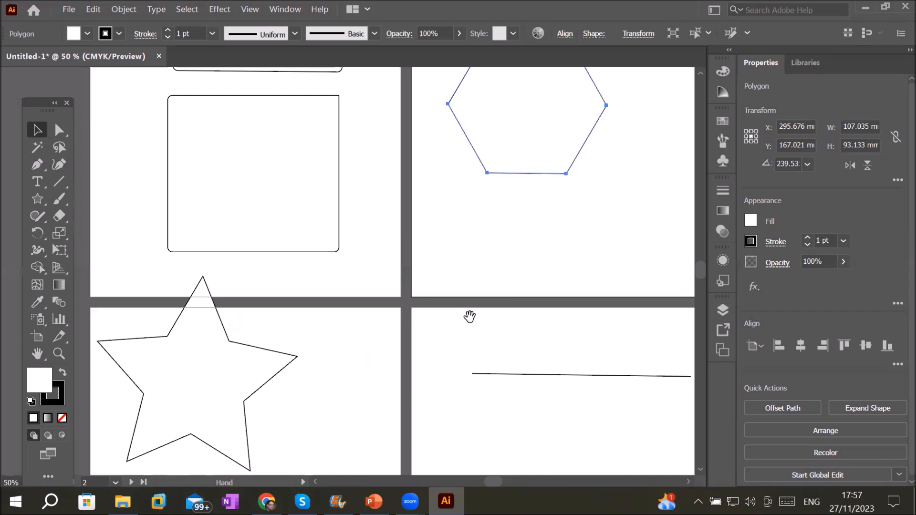
click(356, 321)
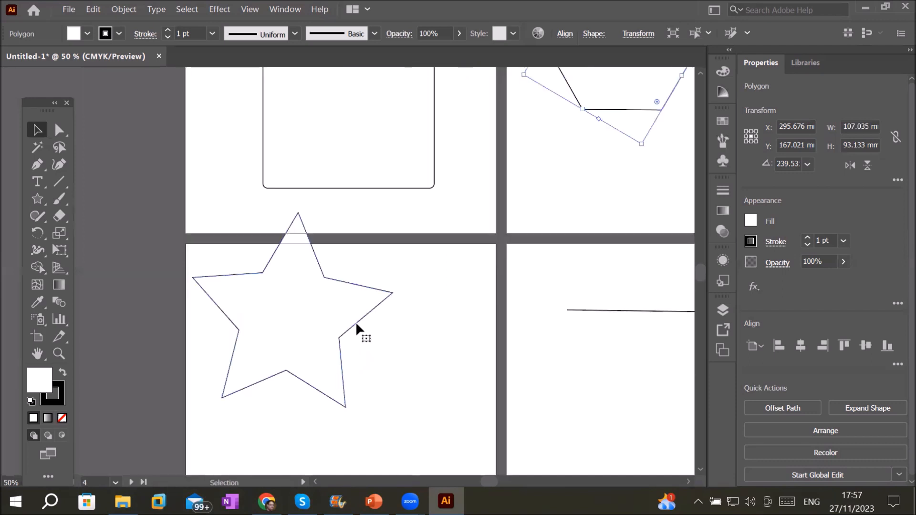
drag(356, 322, 409, 386)
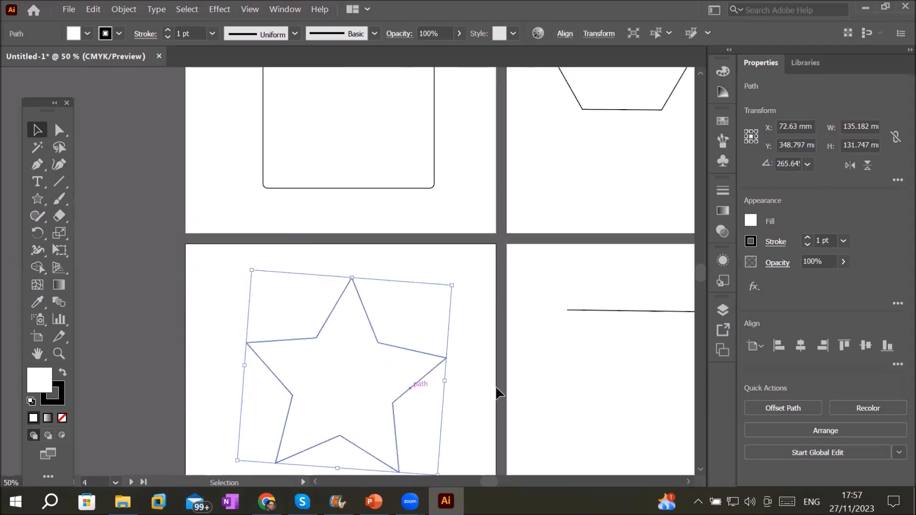
drag(415, 436, 367, 308)
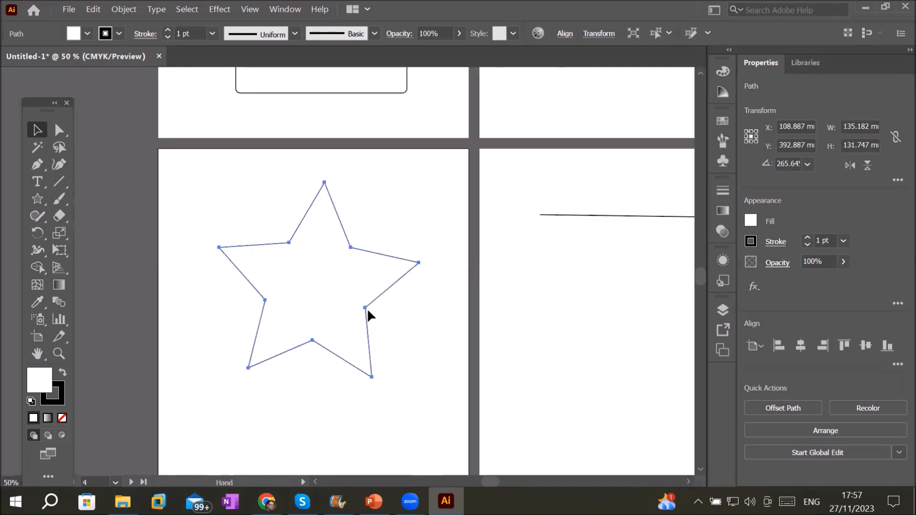
Rotate the star counterclockwise by its bounding box to an angle of about 292°
click(367, 310)
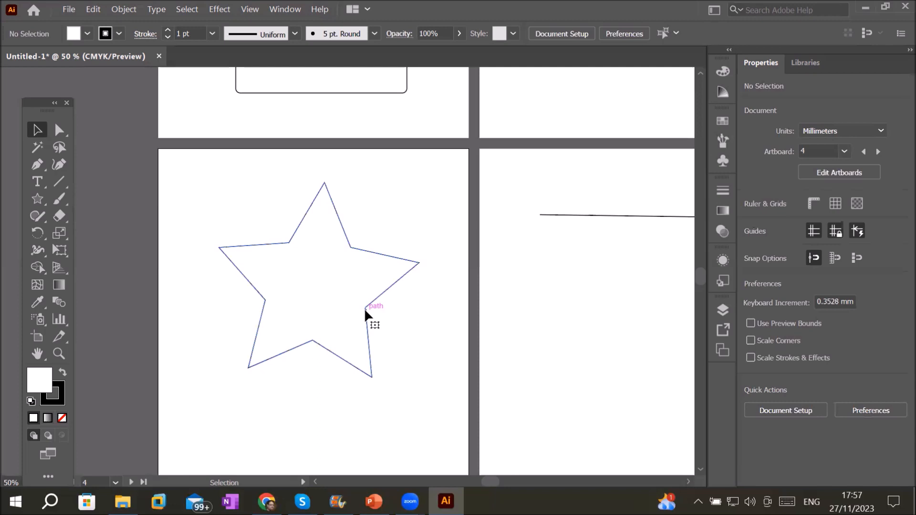
click(365, 309)
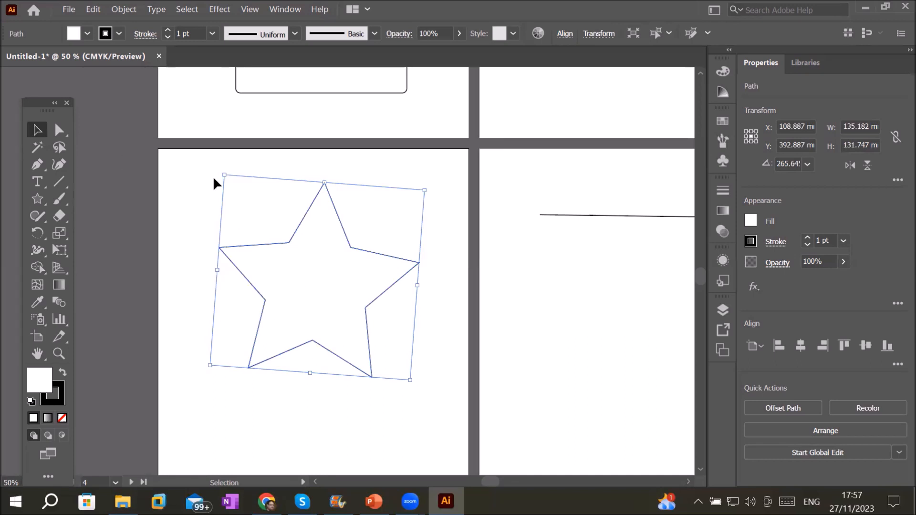
mouse_move(199, 231)
mouse_down()
mouse_move(196, 261)
mouse_move(216, 236)
mouse_up()
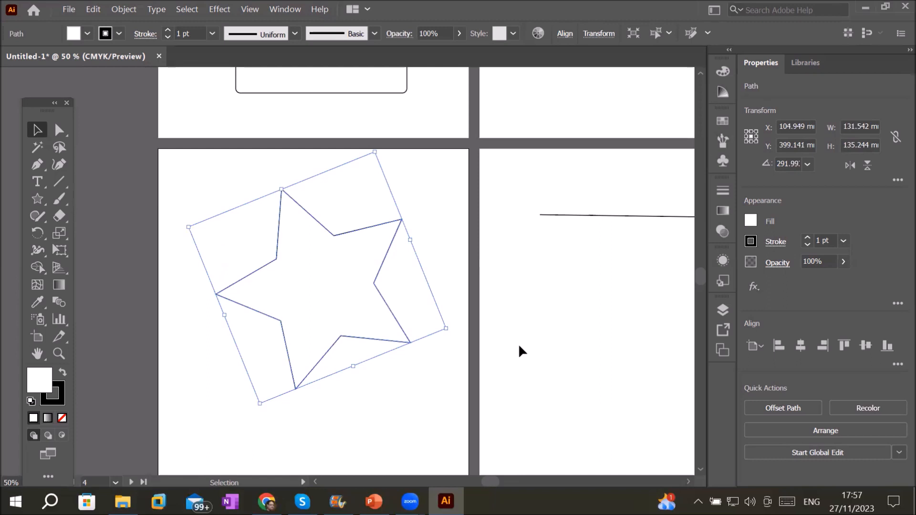
Reposition both endpoints of the line on the neighbouring artboard to make it horizontal and about 144.3 mm long
key(space)
drag(391, 296, 309, 286)
click(307, 195)
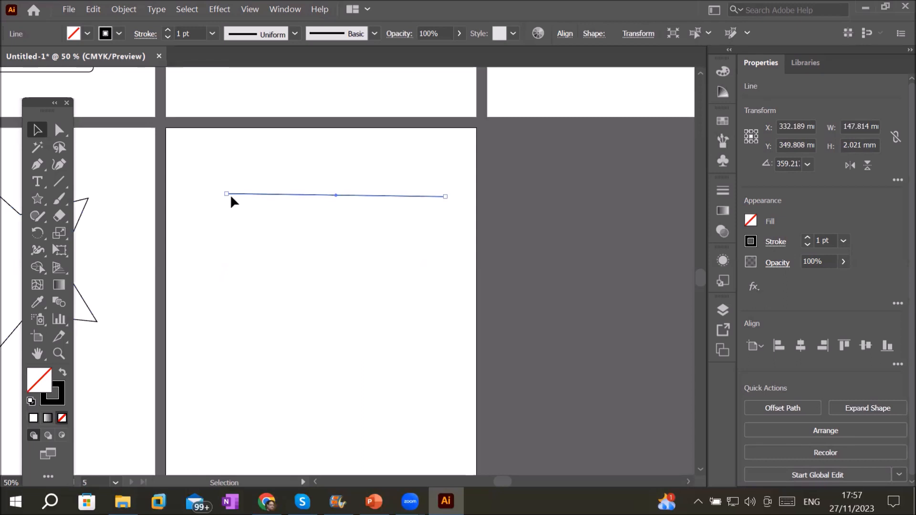
drag(227, 194, 359, 386)
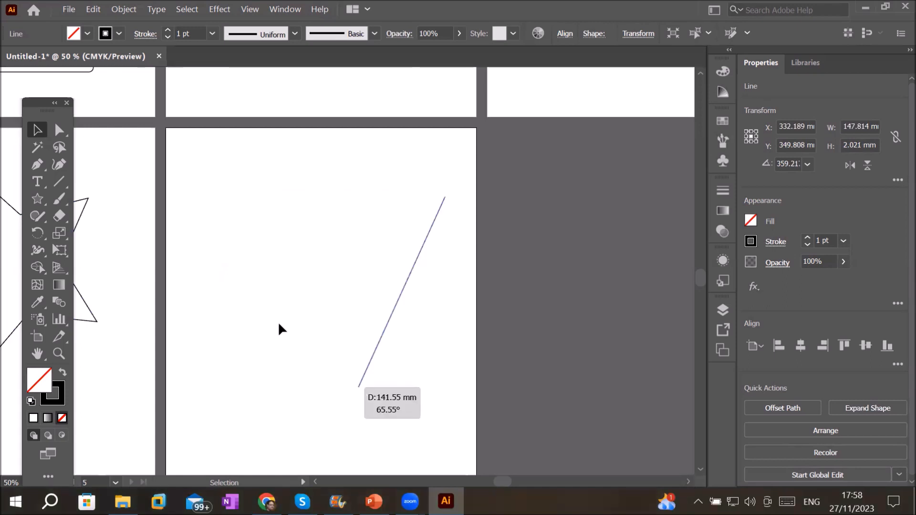
drag(279, 325, 229, 233)
drag(319, 220, 227, 217)
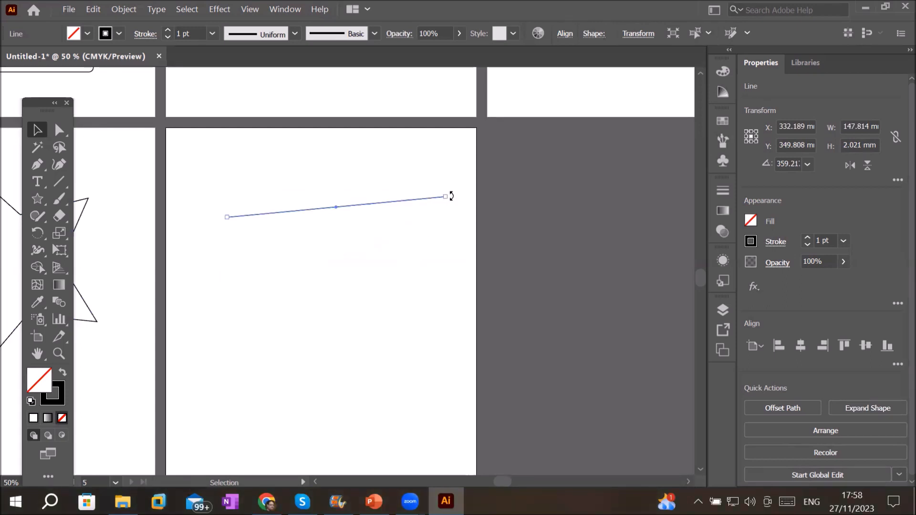
drag(448, 196, 441, 217)
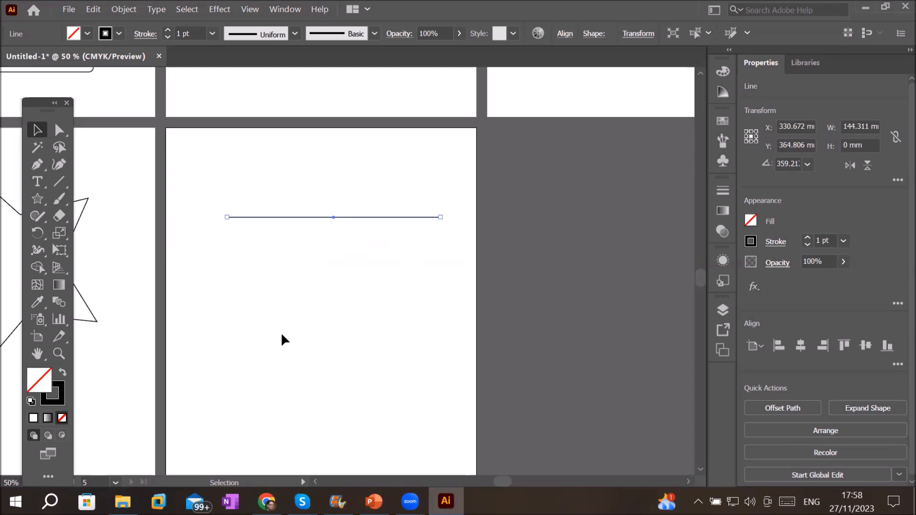
Rotate the star upright to an angle of about 269.5° and move it lower, to about X 113.7 mm and Y 439.4 mm
scroll(281, 332, down, 2)
click(333, 180)
drag(206, 266, 343, 253)
click(311, 289)
scroll(354, 340, down, 1)
scroll(357, 342, up, 1)
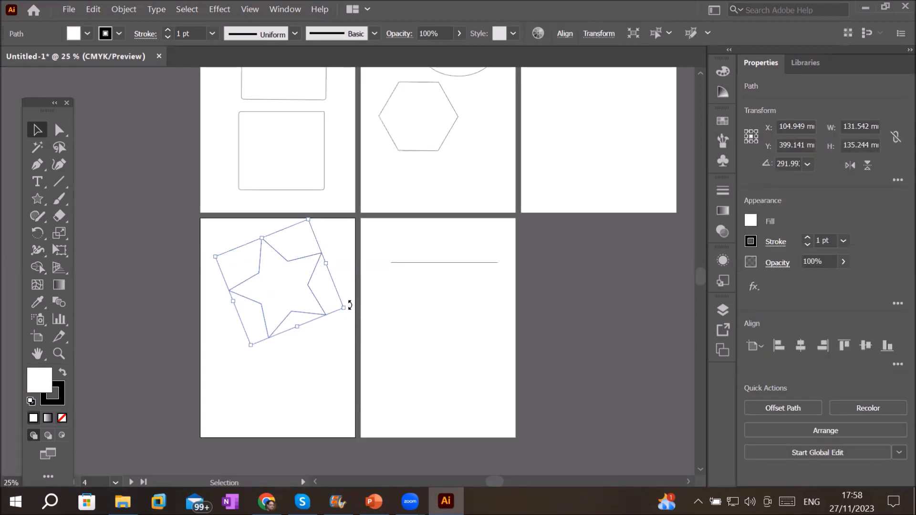
drag(344, 317, 326, 329)
drag(290, 285, 295, 321)
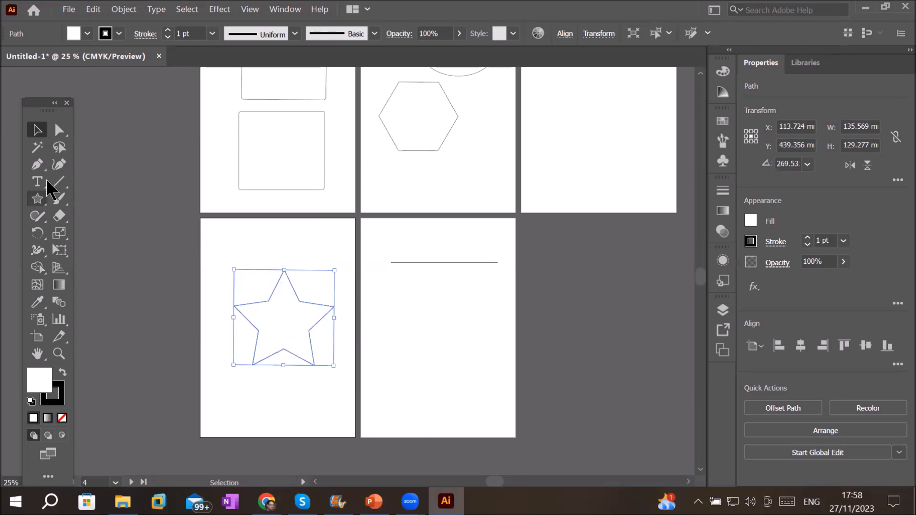
Draw straight lines from the star's top, left and right tips to their opposite inner corners with the Line Segment tool
key(backslash)
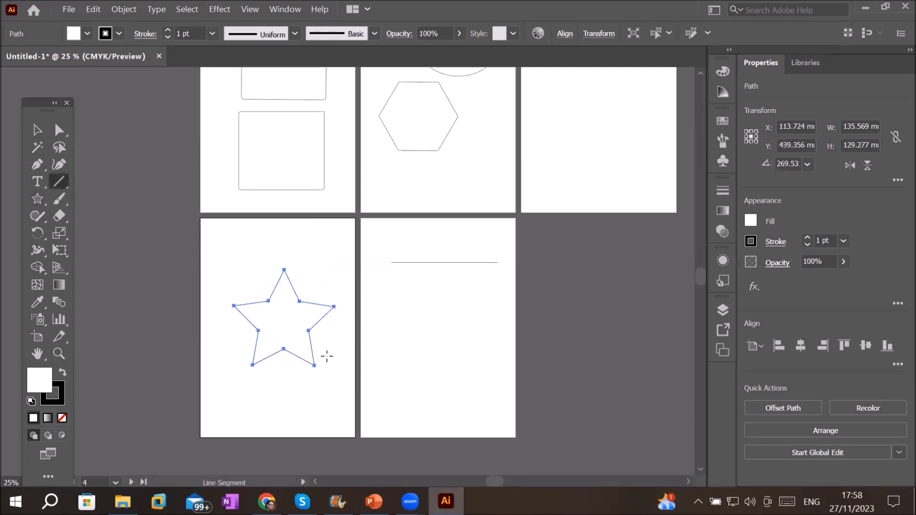
scroll(327, 356, up, 1)
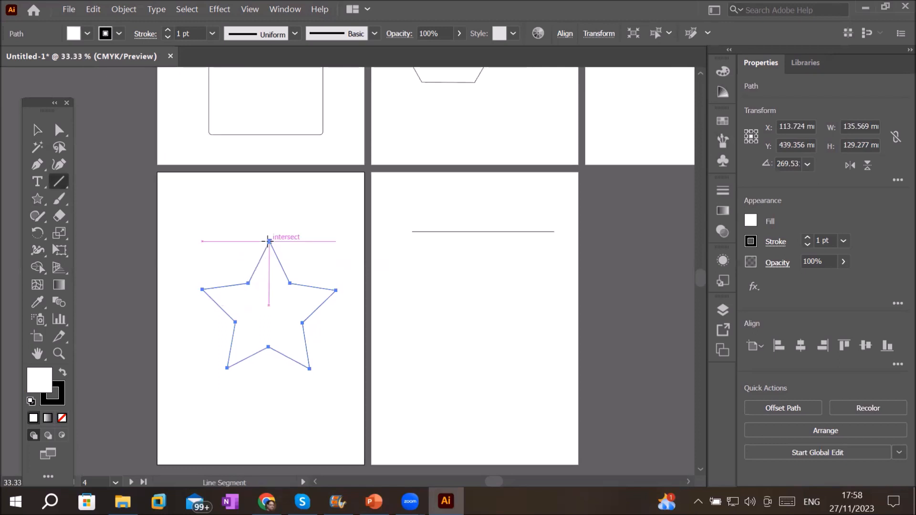
drag(269, 241, 268, 347)
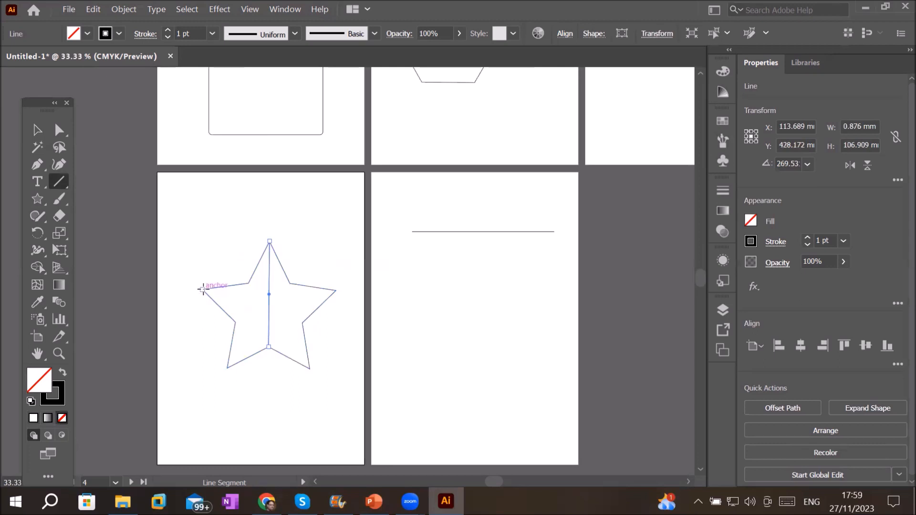
drag(203, 290, 303, 324)
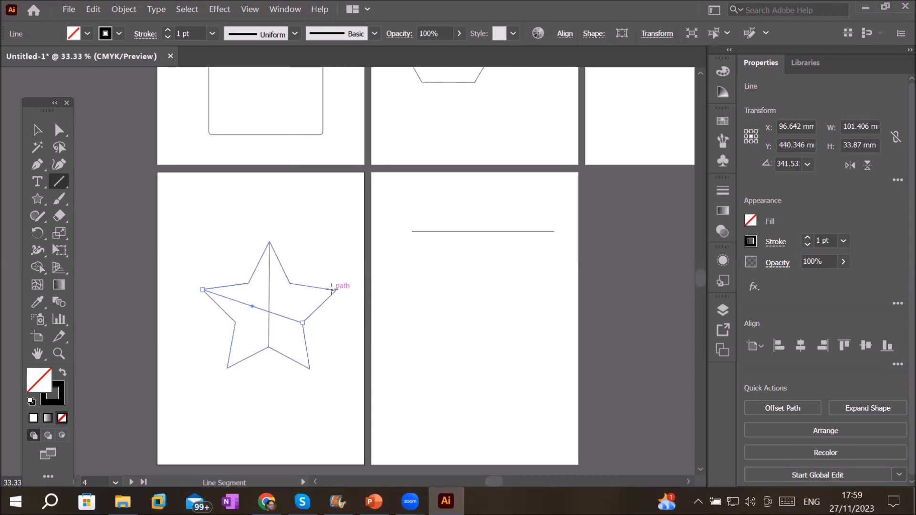
drag(336, 290, 239, 323)
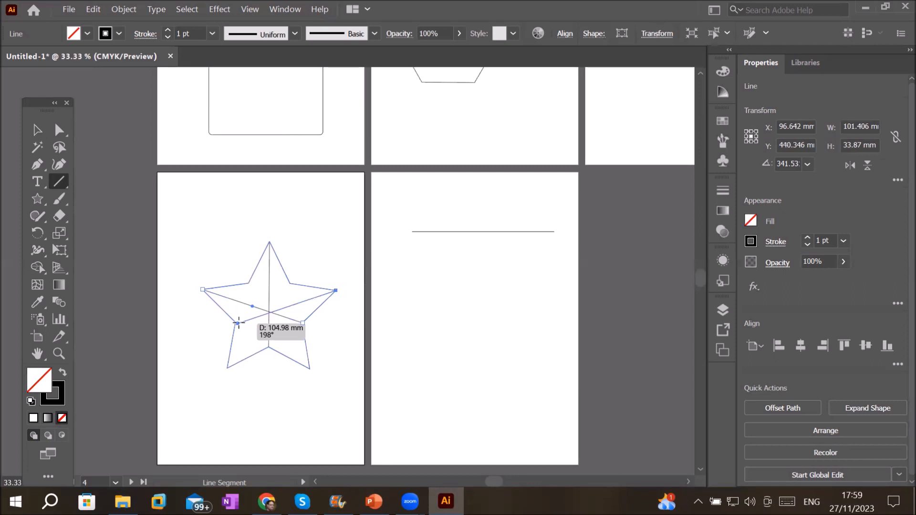
drag(239, 323, 237, 323)
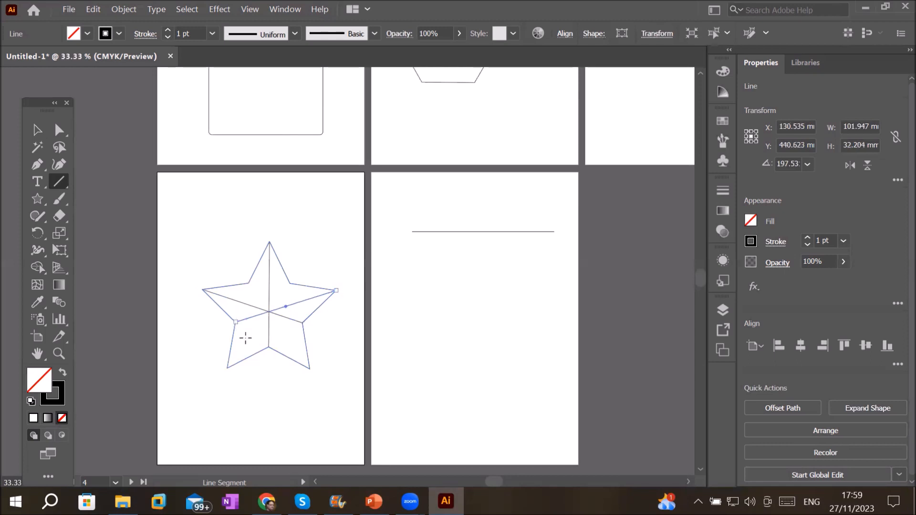
Draw two more lines joining the star's two lower tips to their opposite upper inner corners, and deselect everything
scroll(243, 332, up, 4)
scroll(181, 265, up, 7)
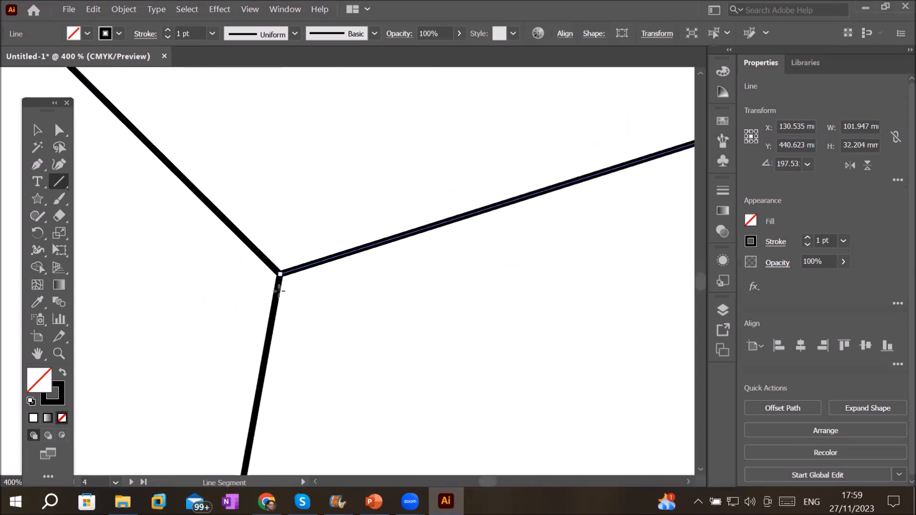
scroll(421, 300, down, 9)
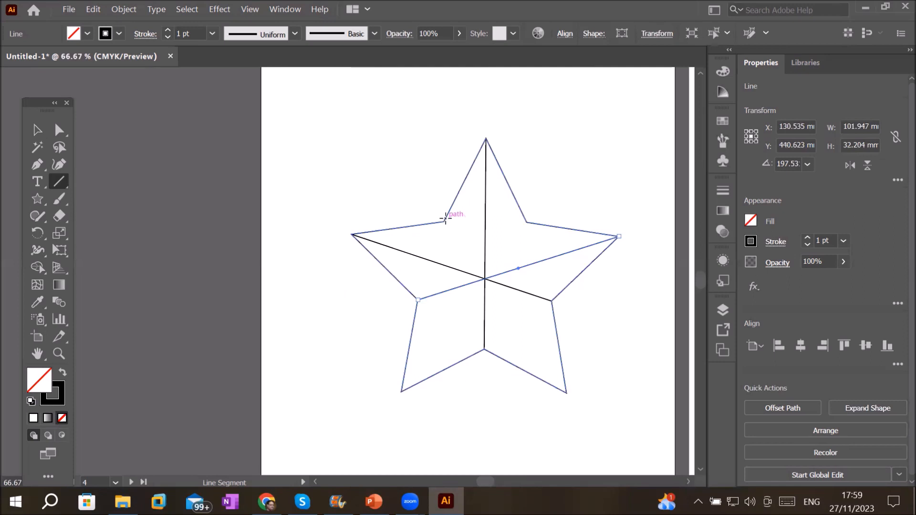
drag(444, 221, 568, 394)
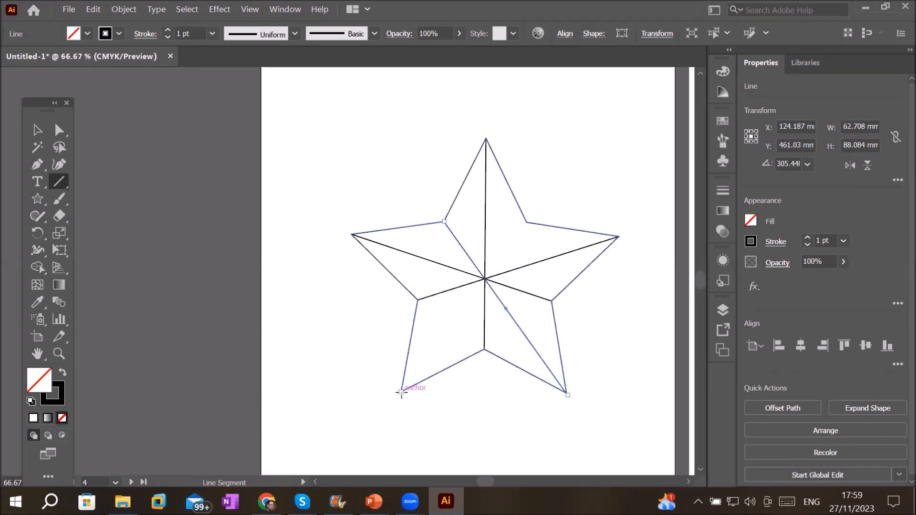
mouse_move(402, 392)
mouse_down()
mouse_move(427, 329)
mouse_move(529, 222)
mouse_up()
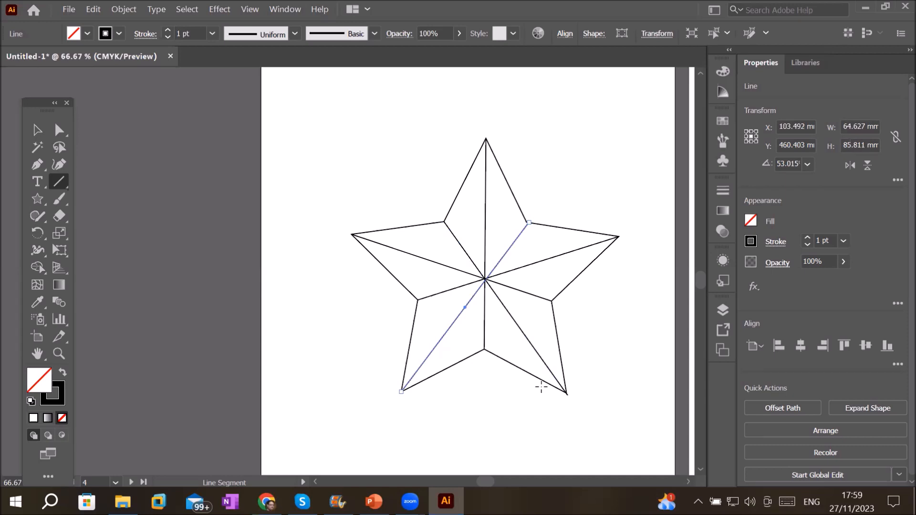
click(36, 130)
click(339, 181)
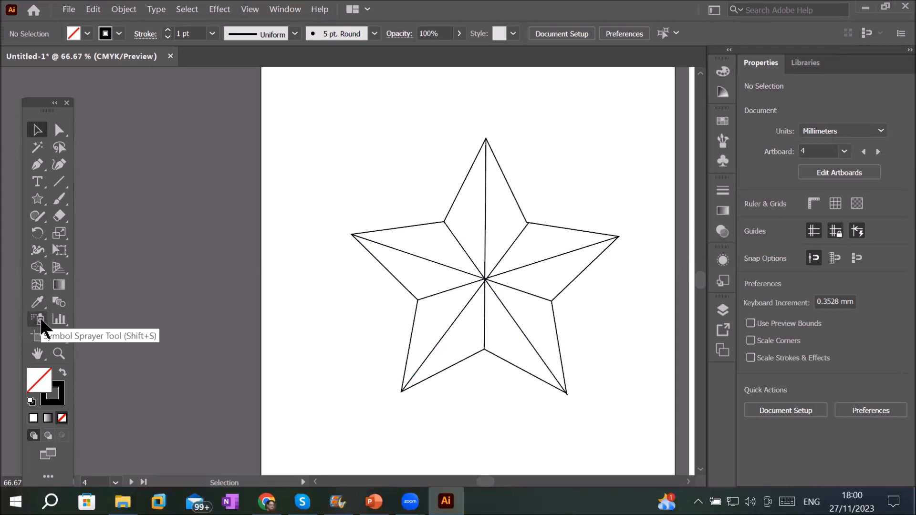
Activate the Shape Builder tool and examine closely where the dividing lines meet the star's tips, inner corners and centre
click(37, 266)
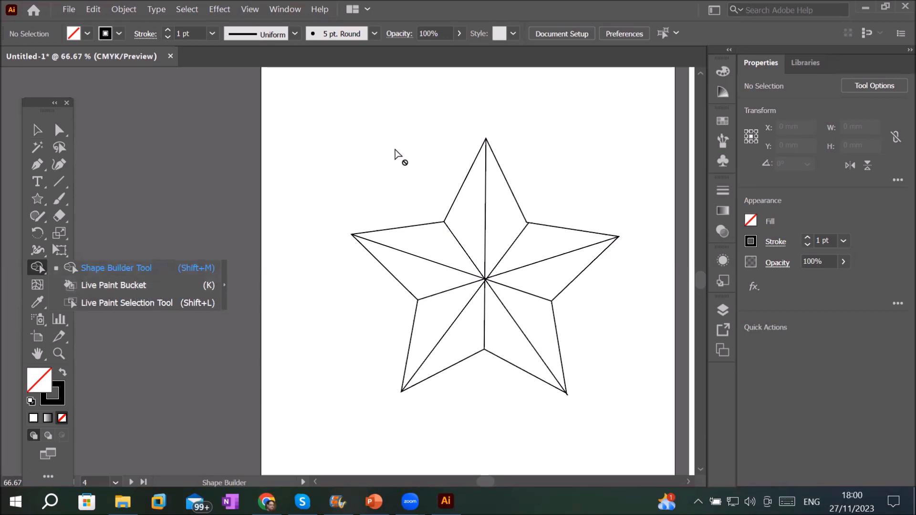
scroll(502, 139, up, 8)
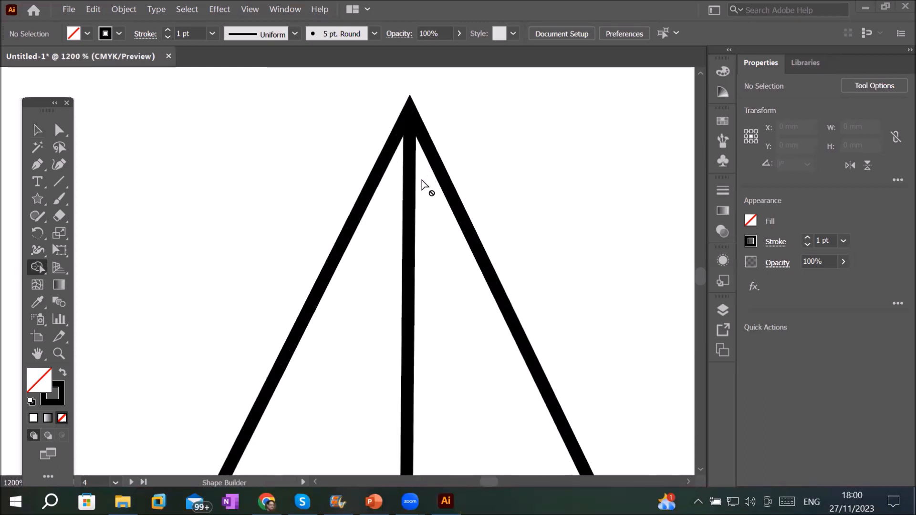
scroll(424, 187, down, 10)
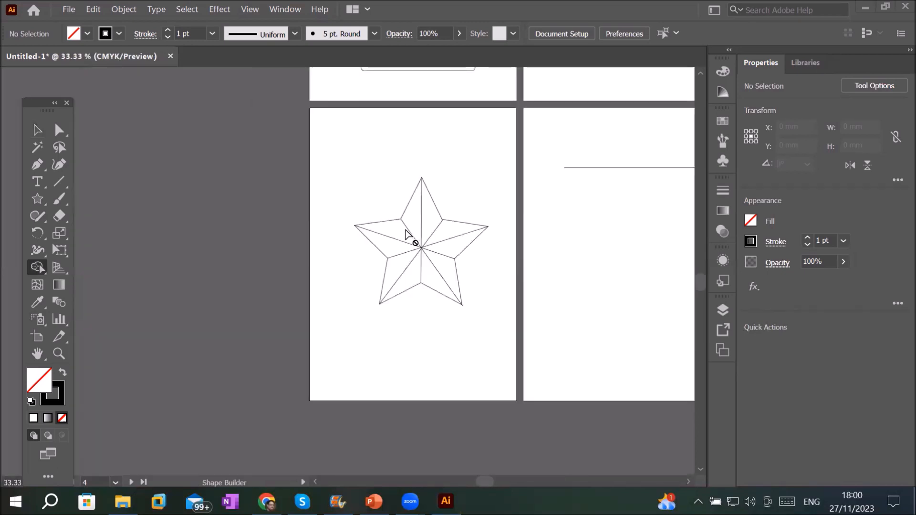
scroll(405, 232, up, 5)
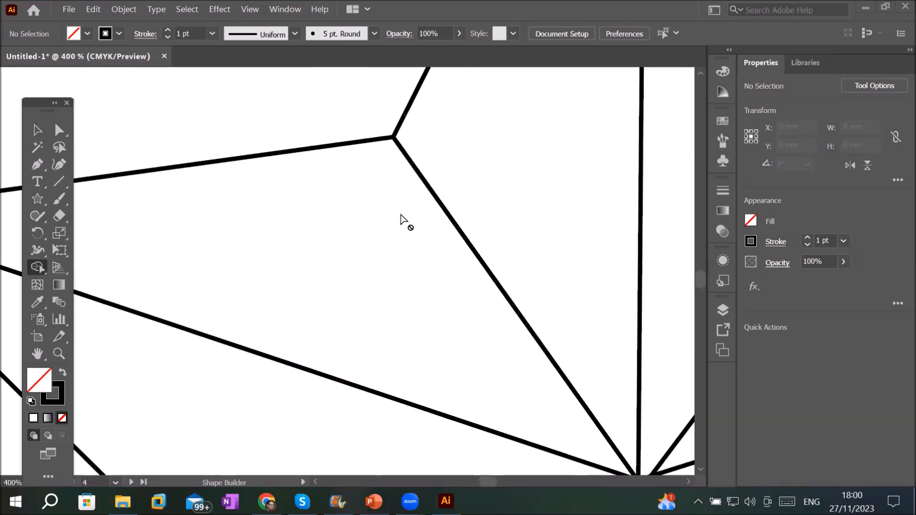
scroll(400, 221, down, 5)
scroll(327, 217, up, 8)
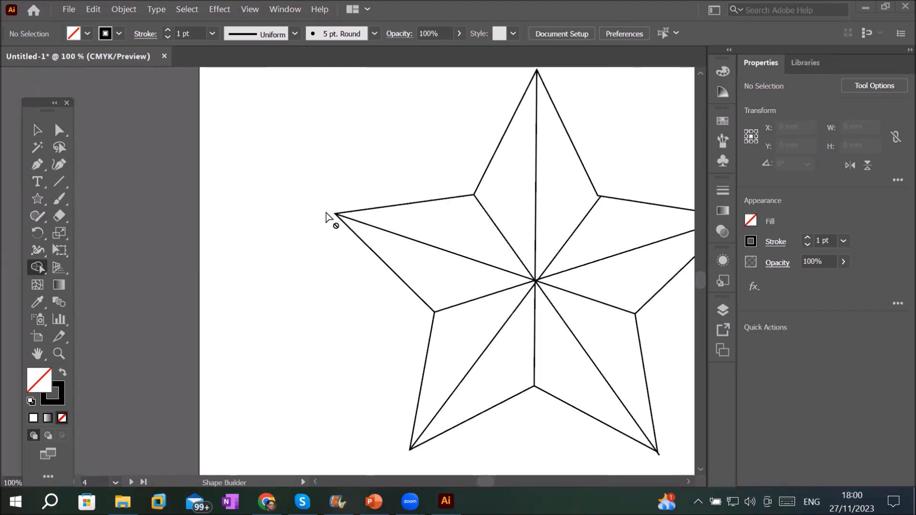
scroll(354, 233, down, 8)
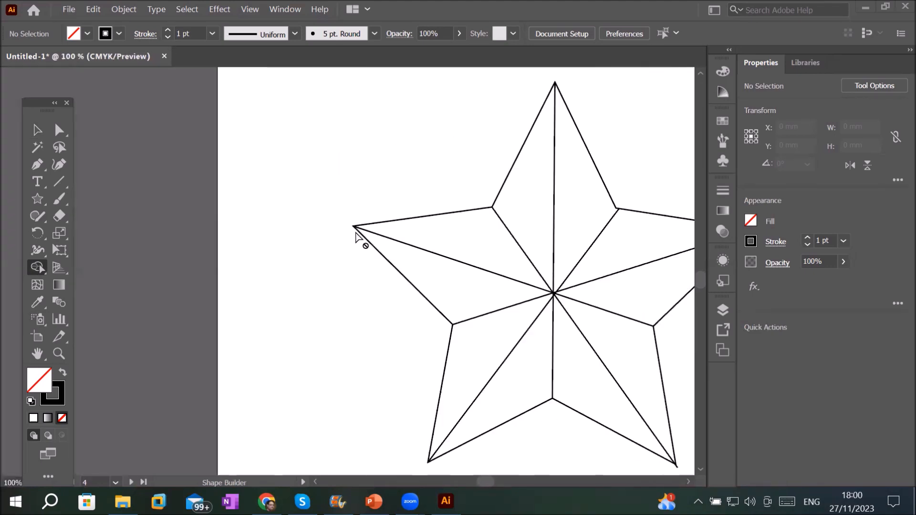
scroll(430, 468, up, 8)
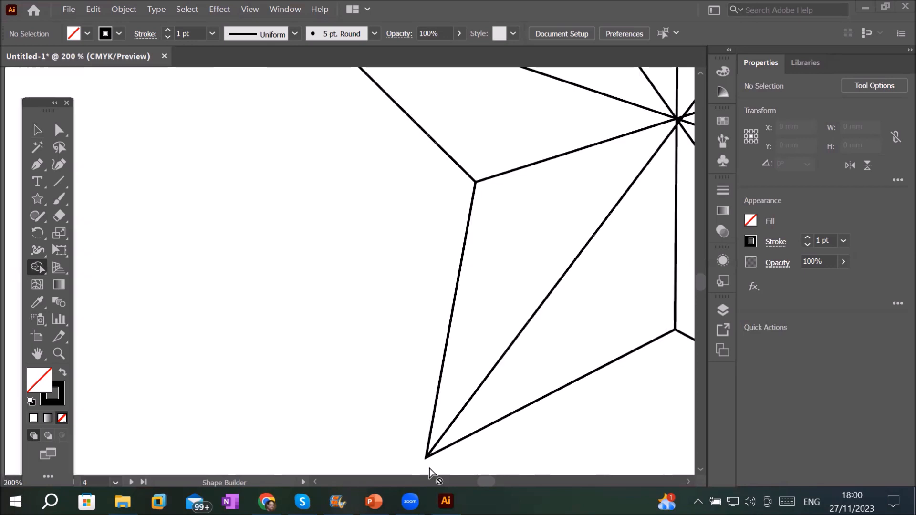
scroll(430, 466, down, 8)
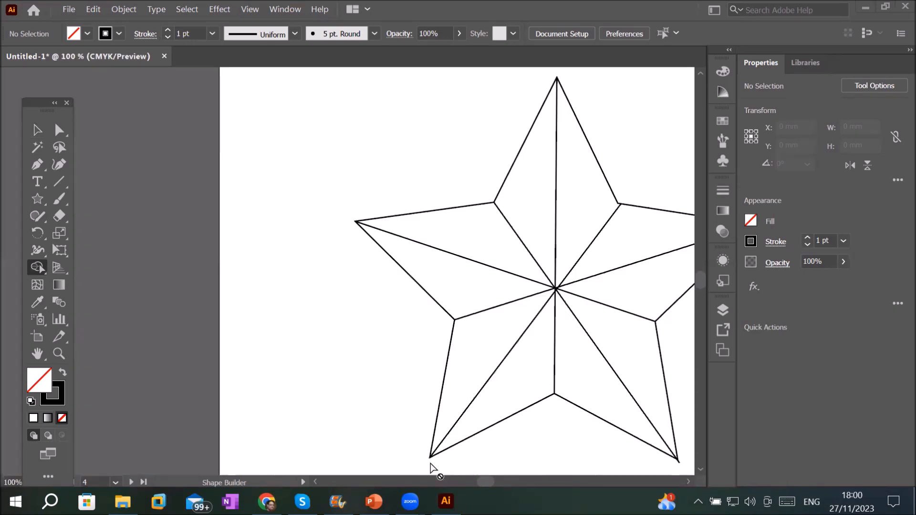
scroll(558, 403, up, 3)
scroll(559, 405, up, 4)
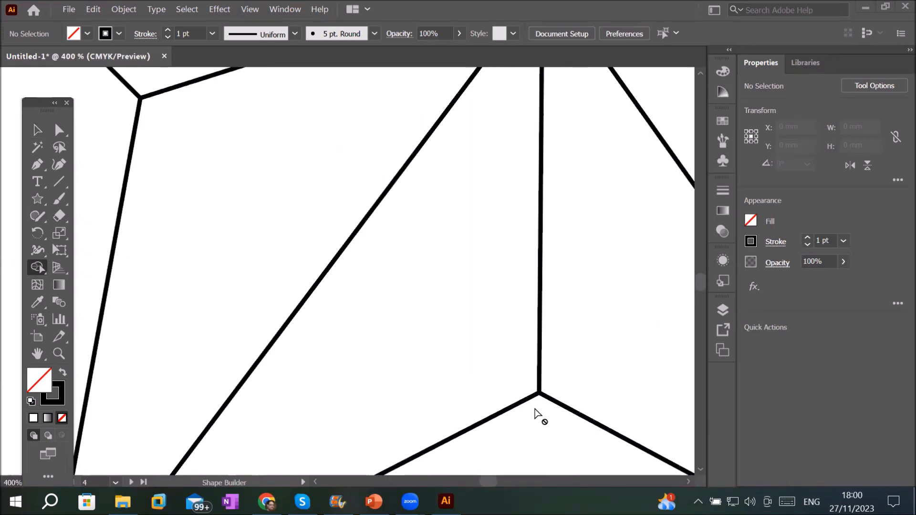
scroll(544, 411, down, 4)
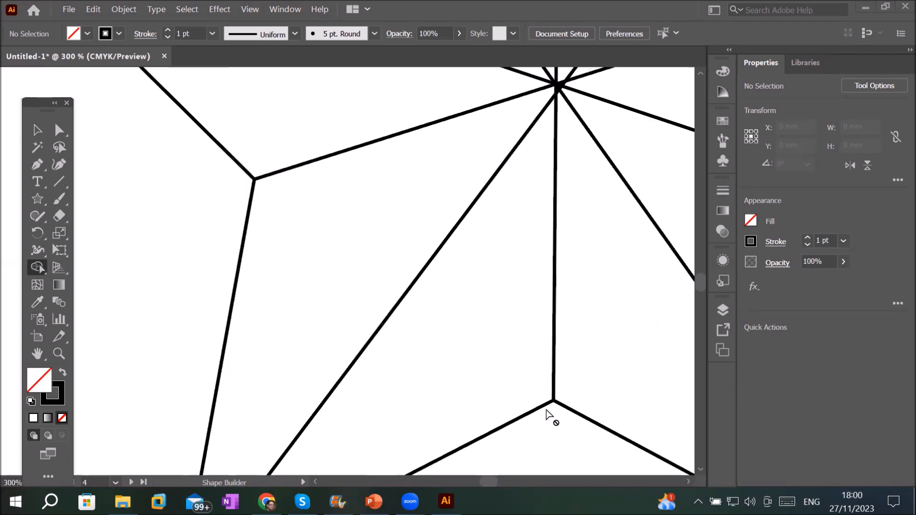
Shorten the dividing line overshooting the star's lower-right tip so it ends on the tip, about 62.1 mm wide and 87 mm high
scroll(597, 425, down, 3)
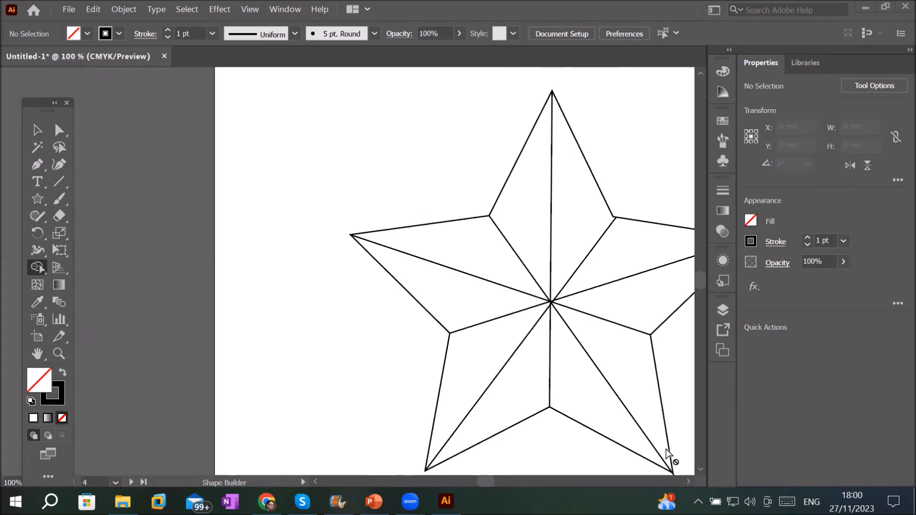
click(703, 473)
click(700, 470)
click(688, 482)
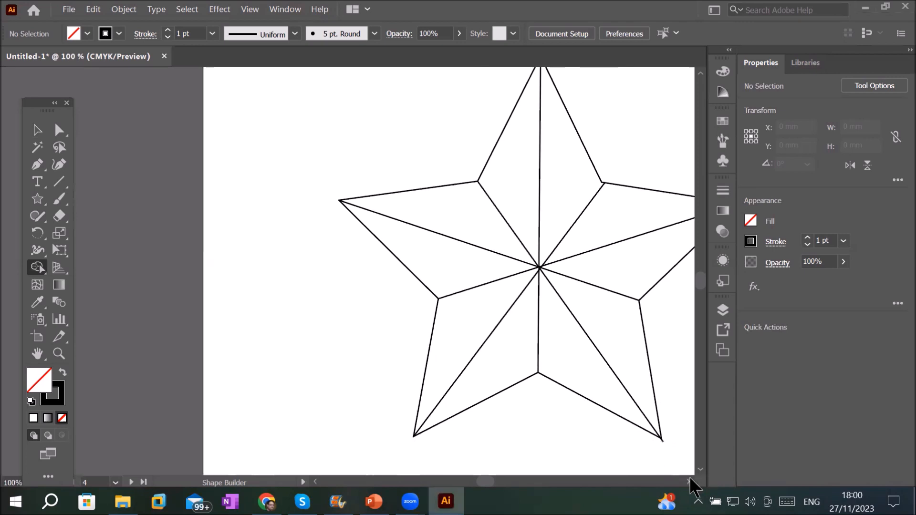
scroll(654, 455, up, 5)
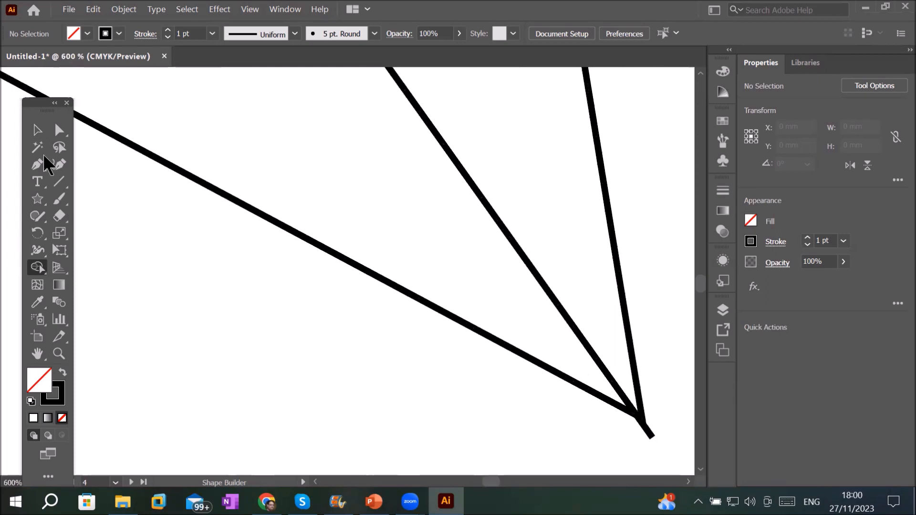
click(37, 130)
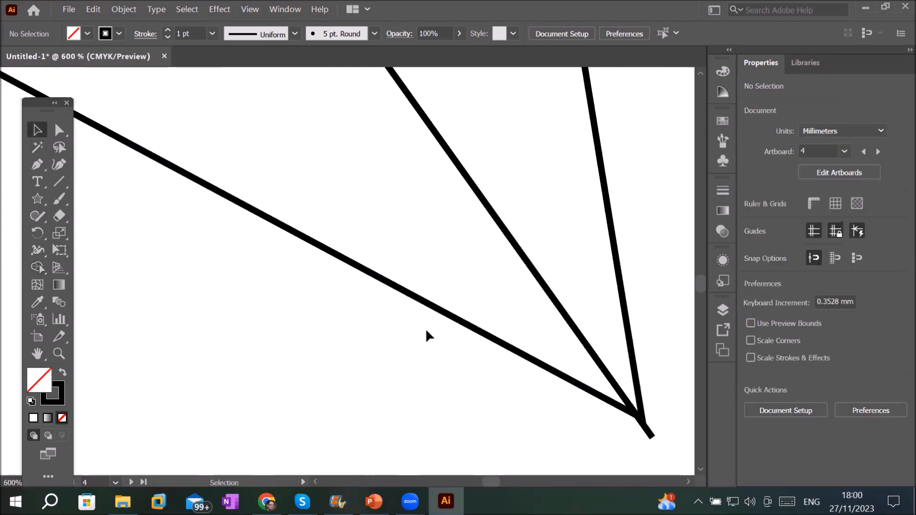
click(644, 423)
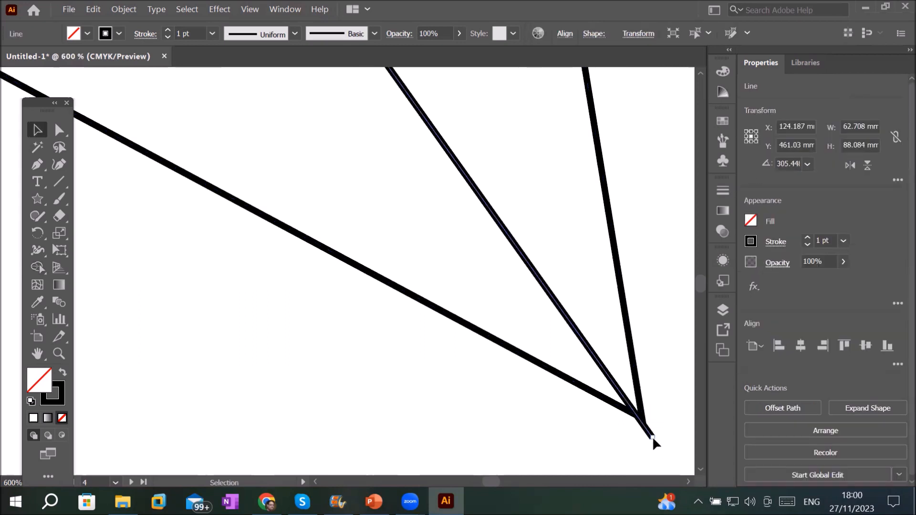
drag(651, 436, 614, 376)
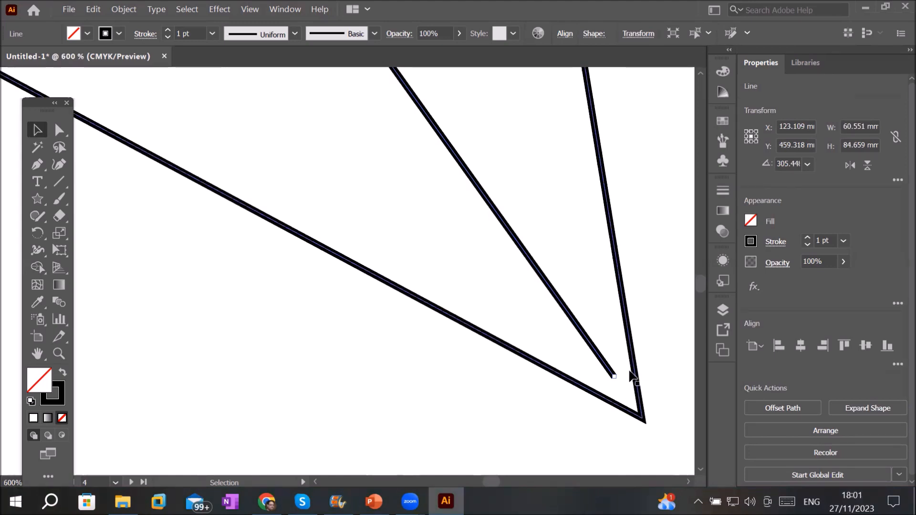
drag(614, 374, 640, 419)
scroll(462, 328, down, 5)
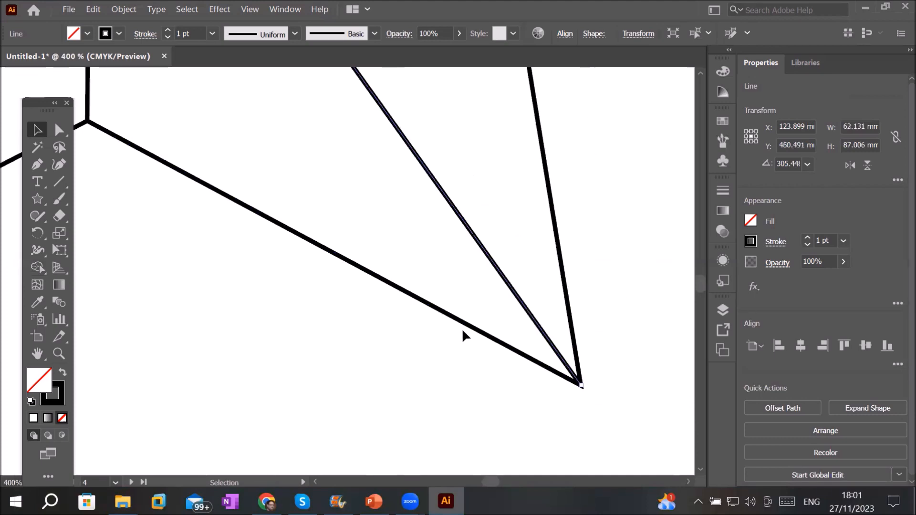
Examine the star's right tip and the crossing of the dividing lines at its centre, and deselect everything
scroll(568, 103, up, 5)
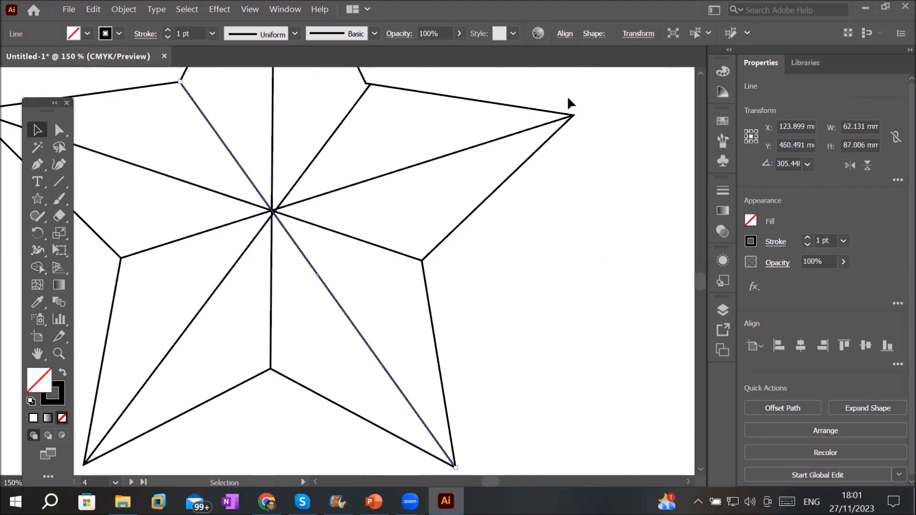
scroll(568, 100, down, 5)
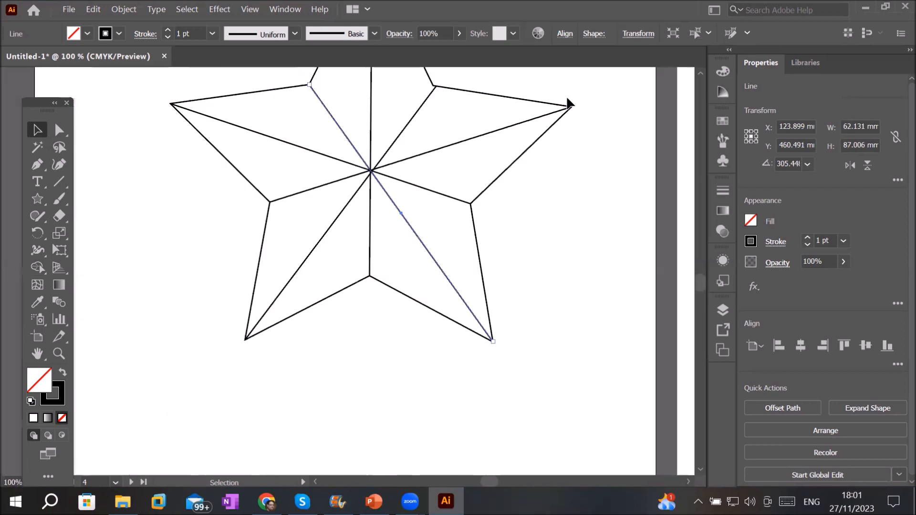
scroll(382, 168, up, 6)
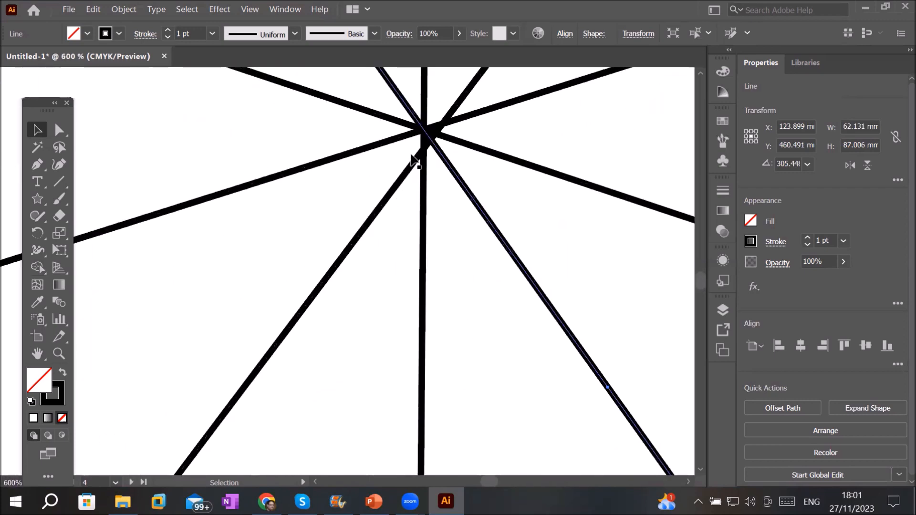
scroll(454, 113, up, 4)
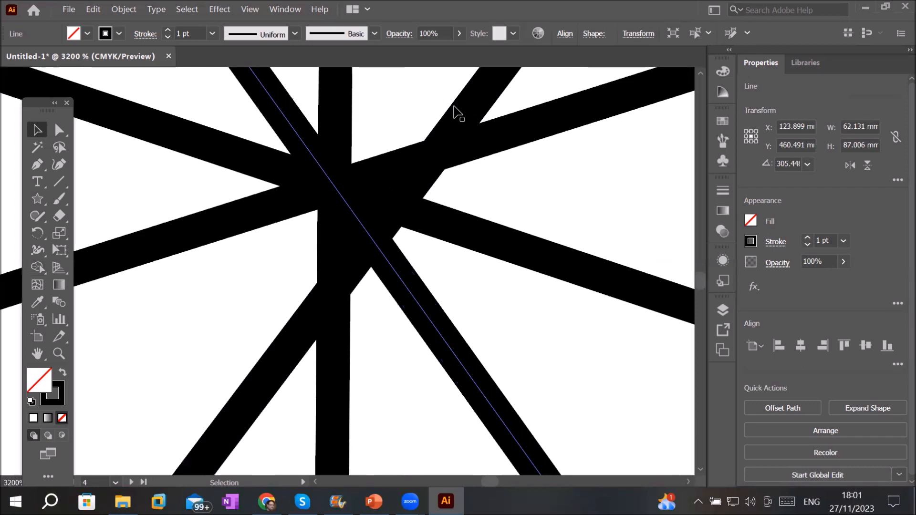
scroll(456, 112, down, 10)
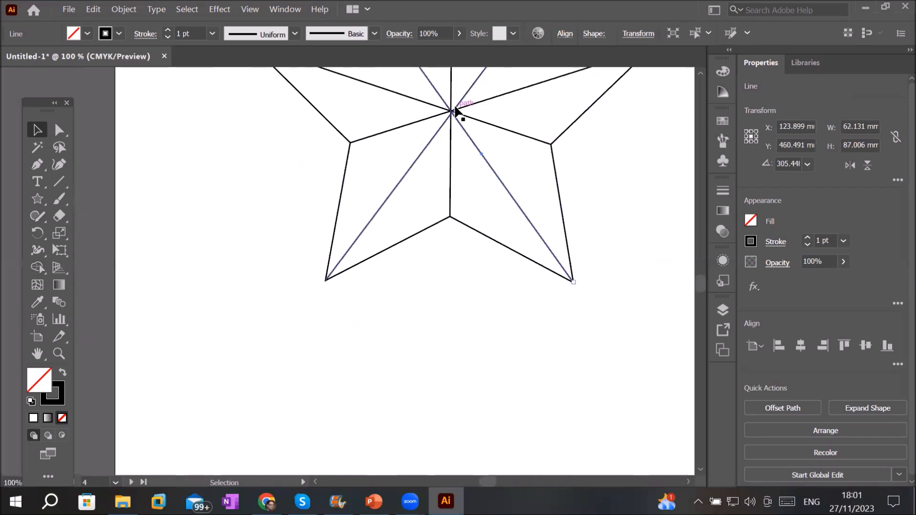
click(580, 153)
key(space)
drag(582, 157, 550, 330)
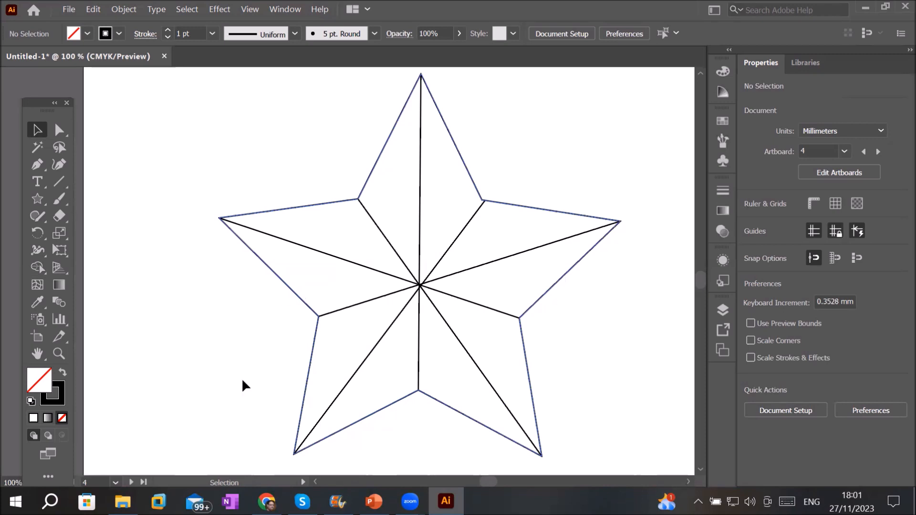
Activate the Live Paint Bucket and cycle its fill colour through the swatches to light blue
click(37, 267)
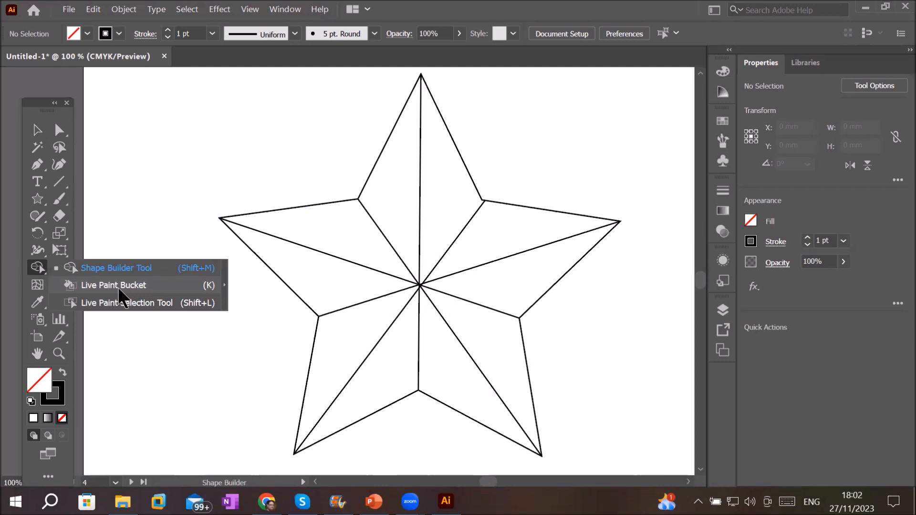
click(119, 288)
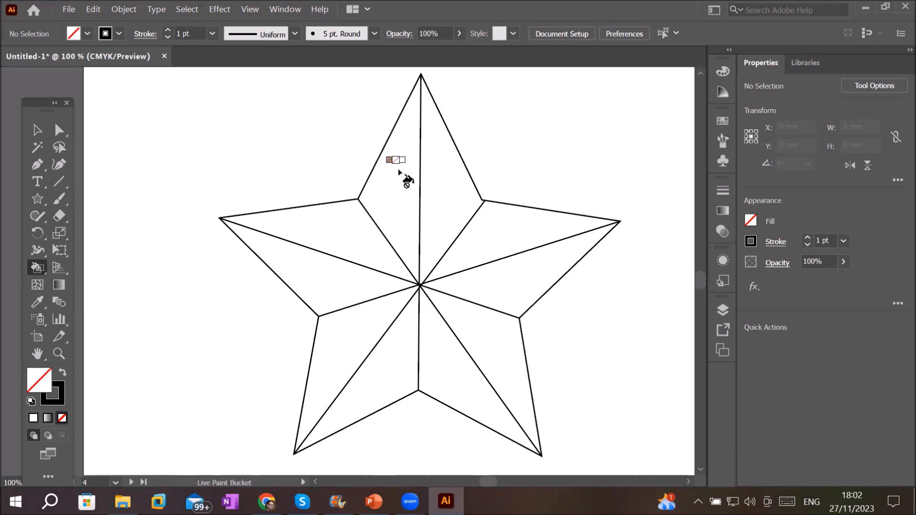
key(Right)
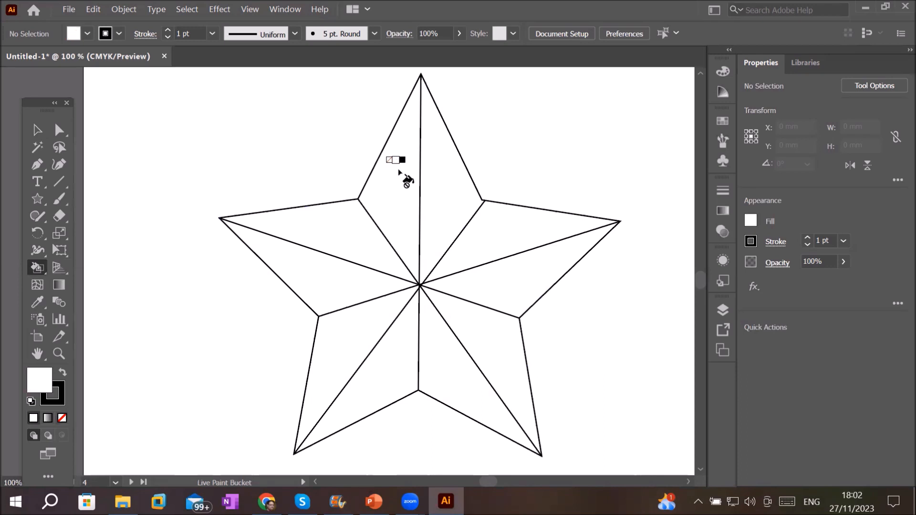
key(Right)
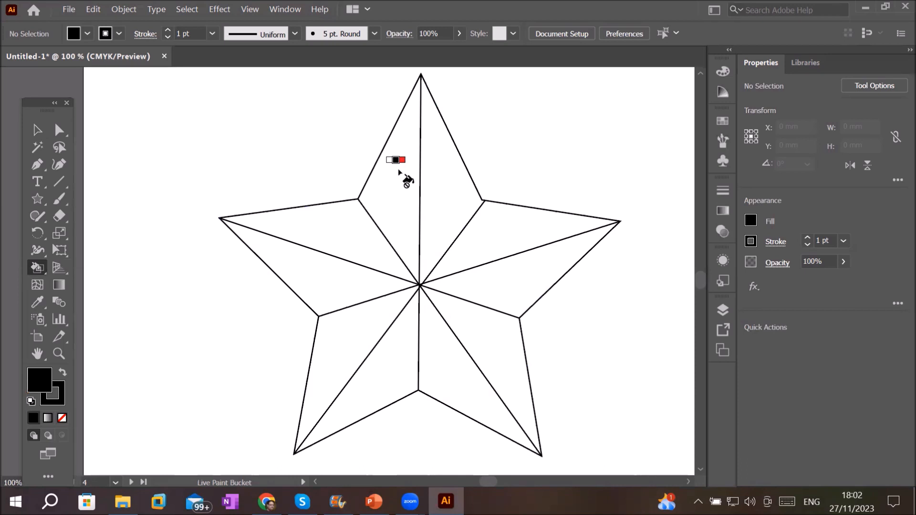
key(Right)
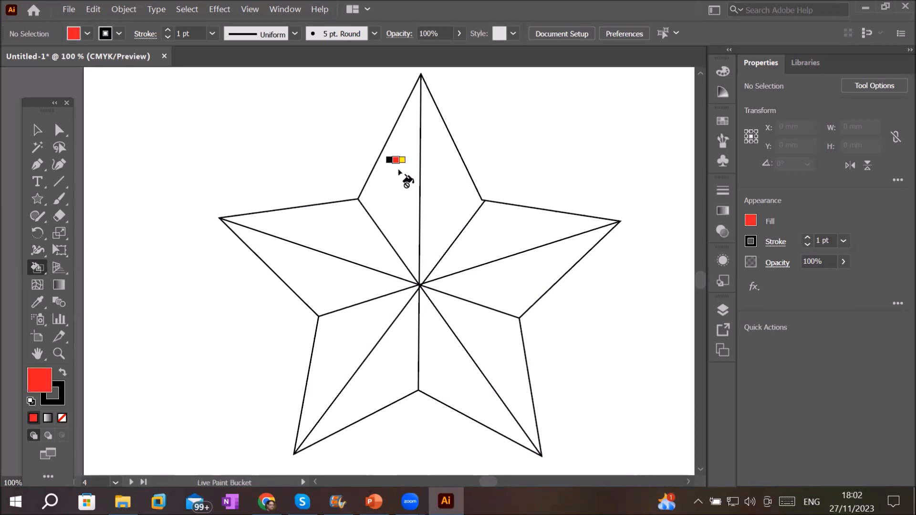
key(Right)
key(Right)
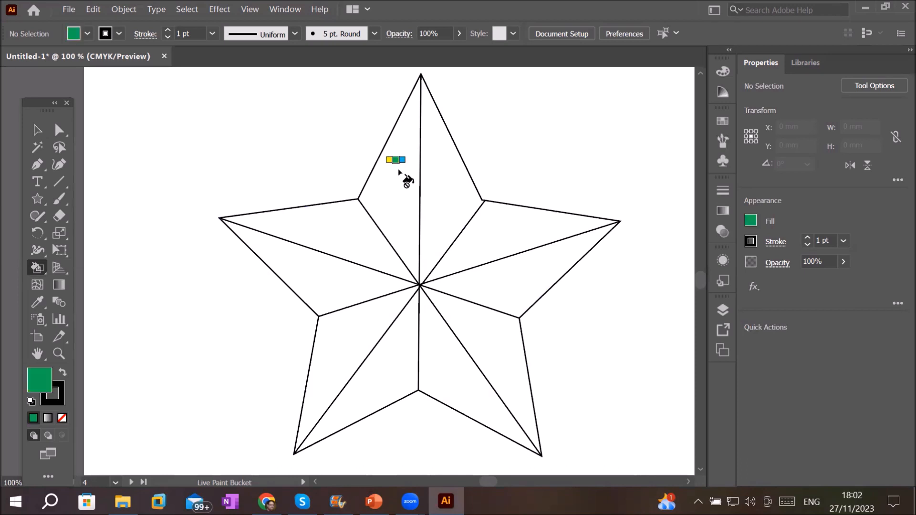
key(Right)
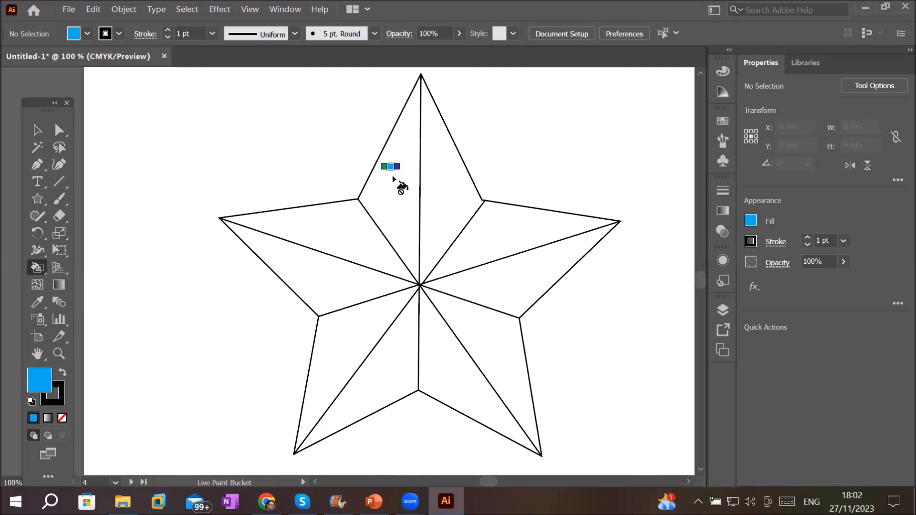
Select the whole star with all its dividing lines and activate the Live Paint Bucket on it
scroll(400, 186, down, 1)
click(39, 132)
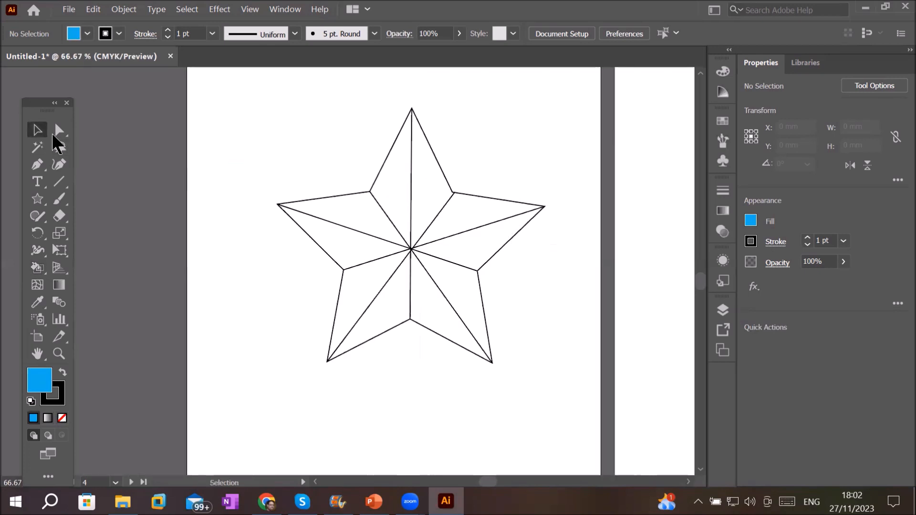
click(247, 102)
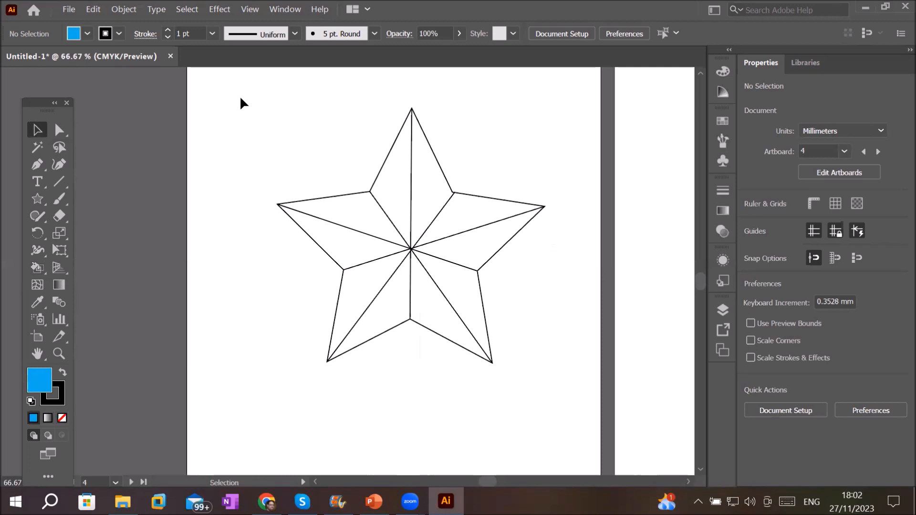
drag(240, 99, 563, 442)
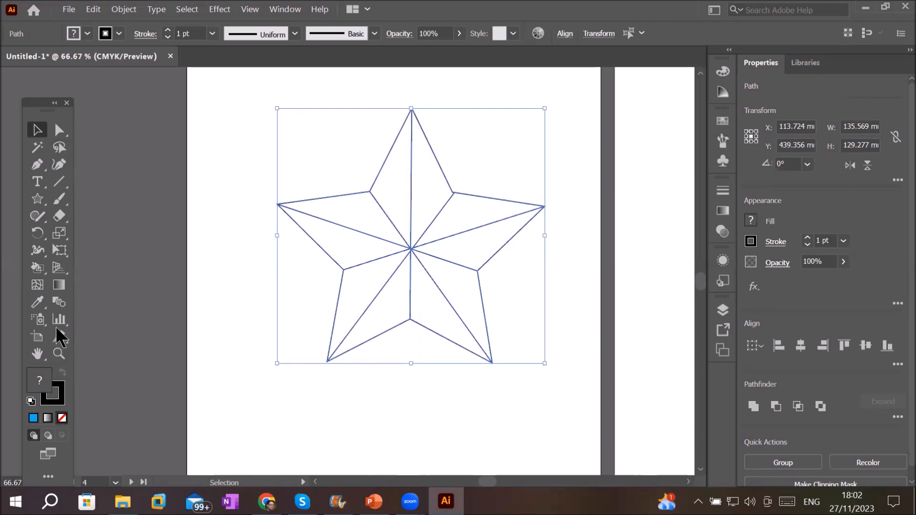
click(38, 268)
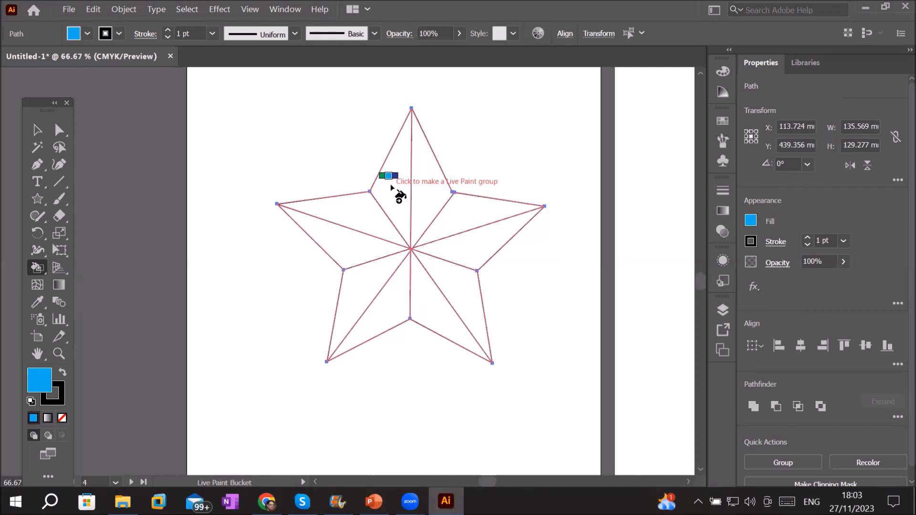
Look through the fill swatches and sample a coral red from the colour spectrum as the fill
click(89, 36)
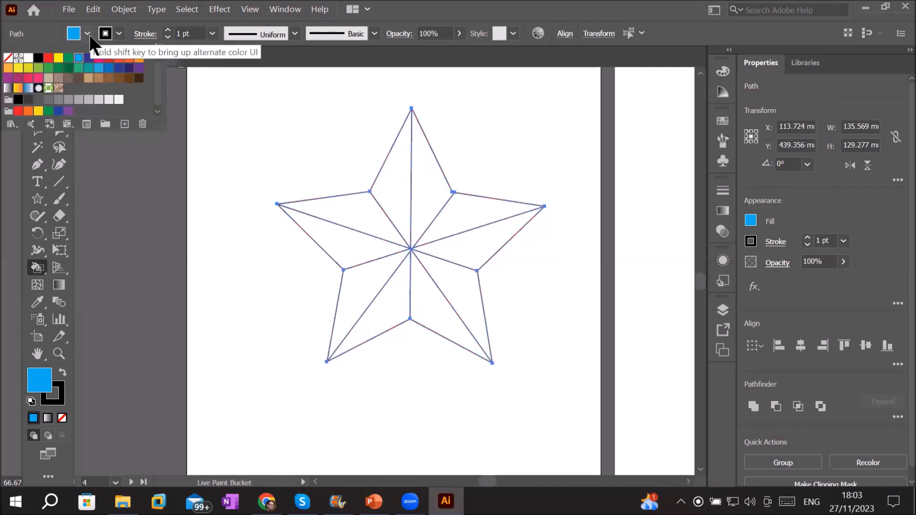
click(90, 36)
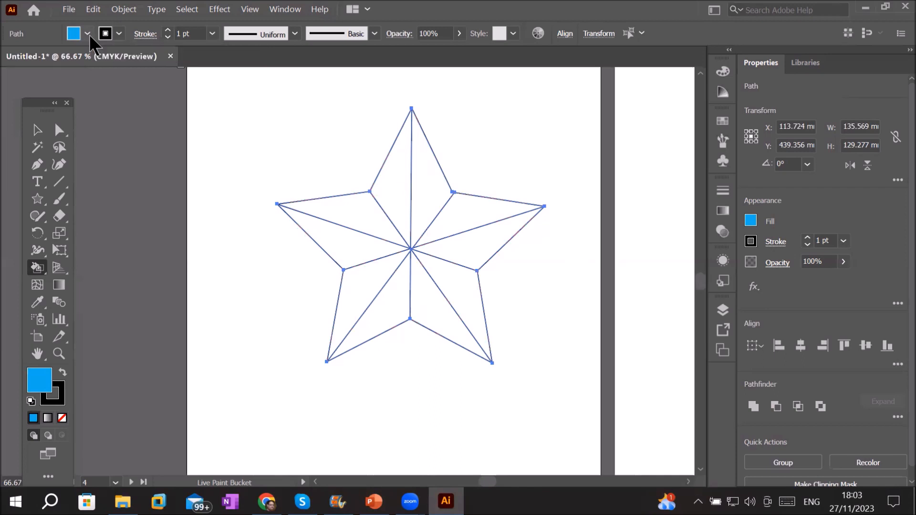
click(724, 73)
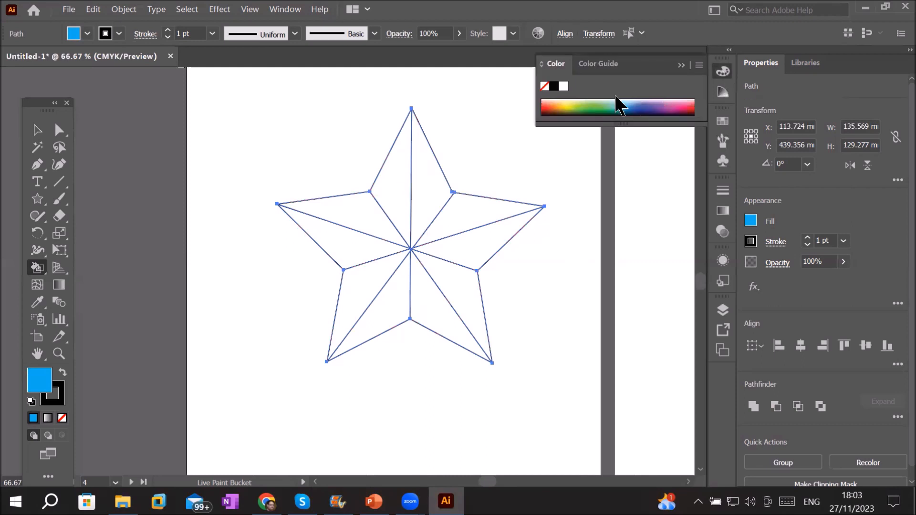
click(637, 100)
click(638, 104)
click(689, 104)
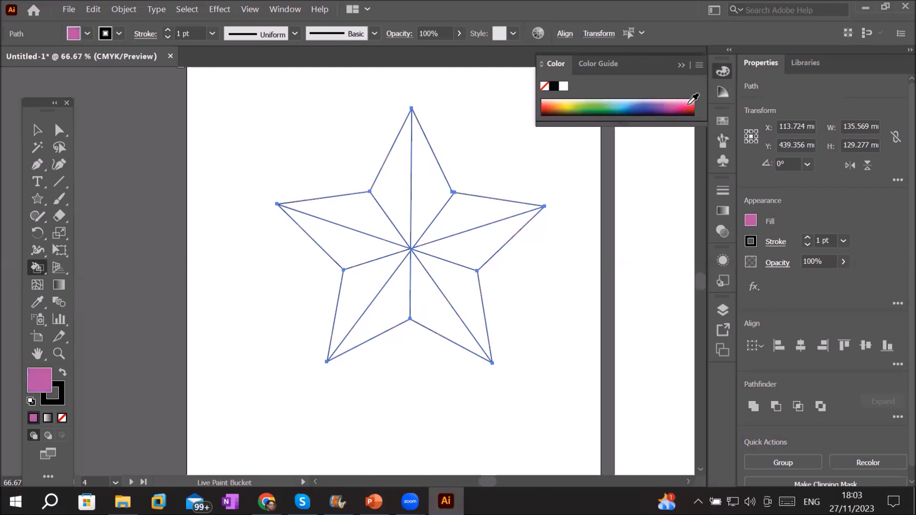
Set the fill to a light blue-violet with a hue of about 245° in the Color Picker
double_click(40, 385)
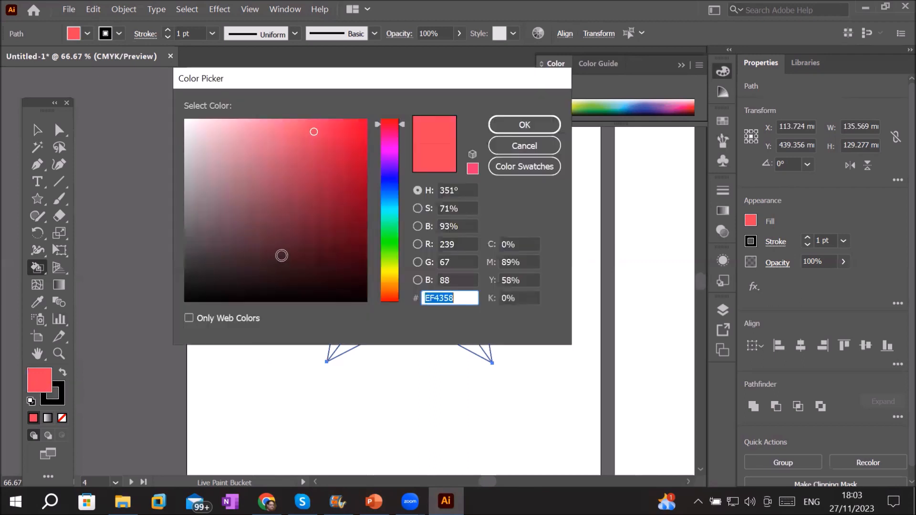
click(390, 178)
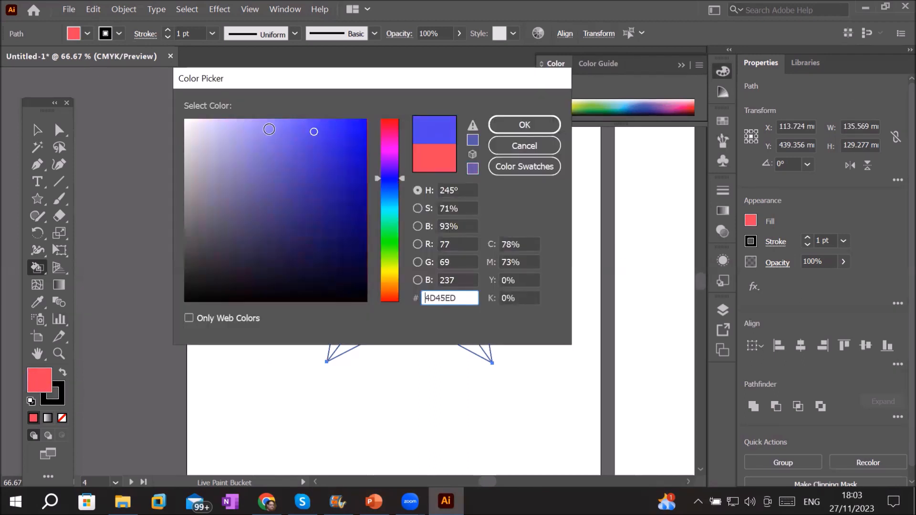
click(270, 129)
click(520, 120)
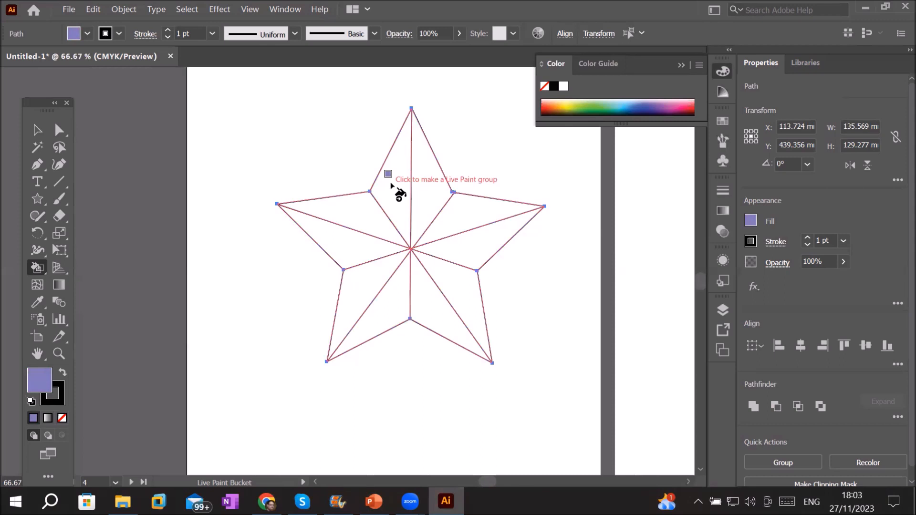
Make the star a Live Paint group and paint every other facet blue-violet, starting with the left half of the top tip
click(391, 185)
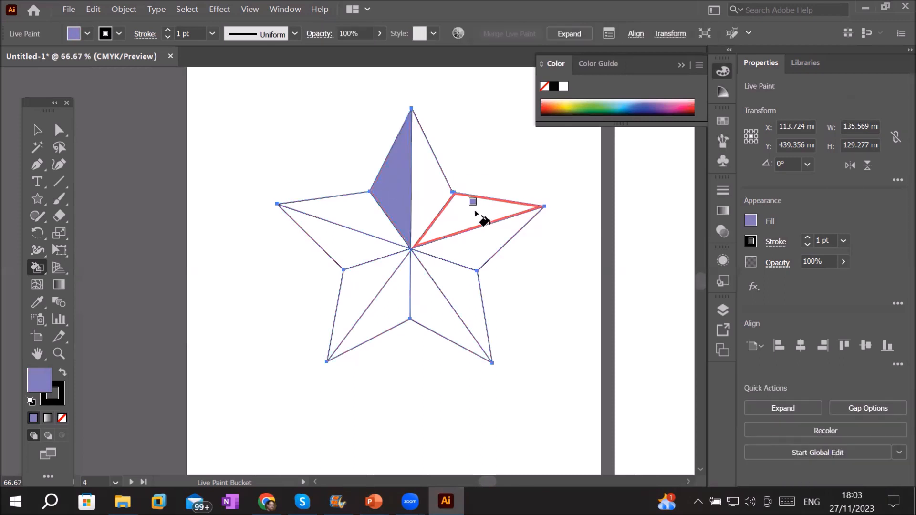
click(482, 216)
click(458, 287)
click(393, 321)
click(334, 241)
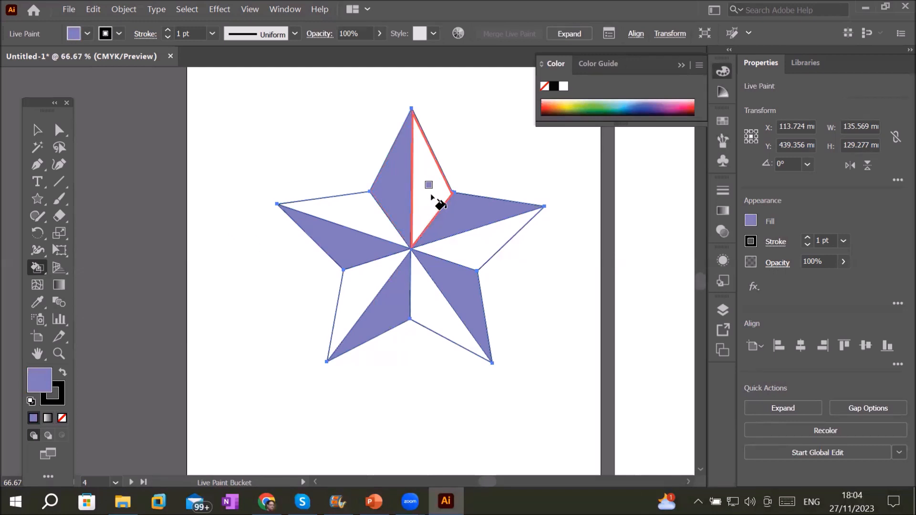
Sample a red from the colour spectrum and paint the star's five remaining white facets with it
click(660, 104)
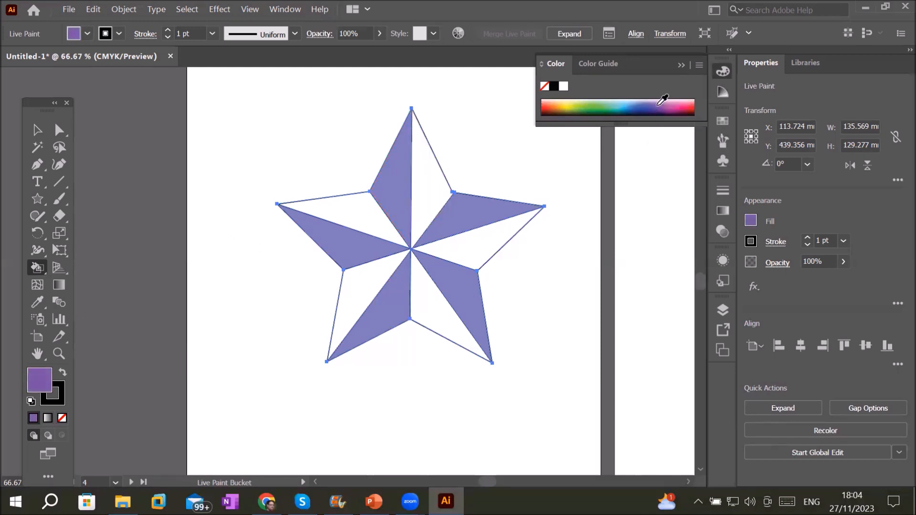
click(653, 104)
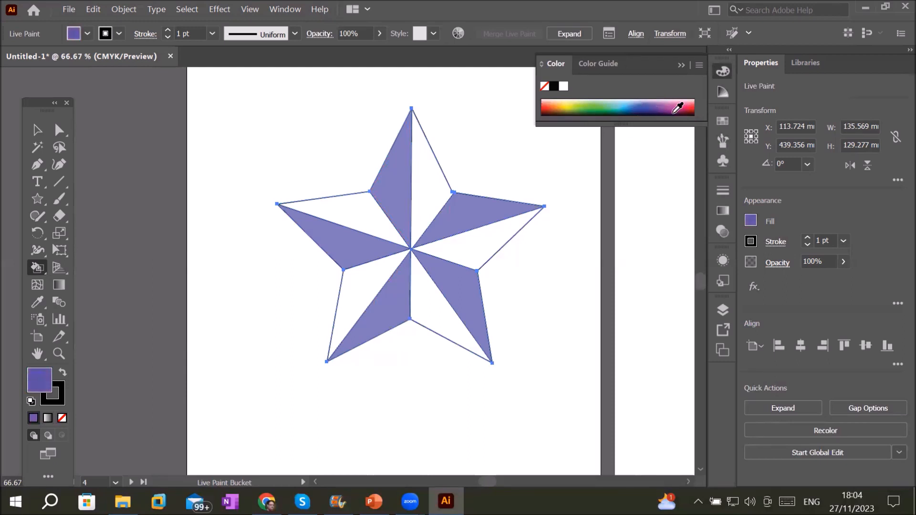
click(694, 103)
click(423, 181)
click(467, 243)
click(420, 295)
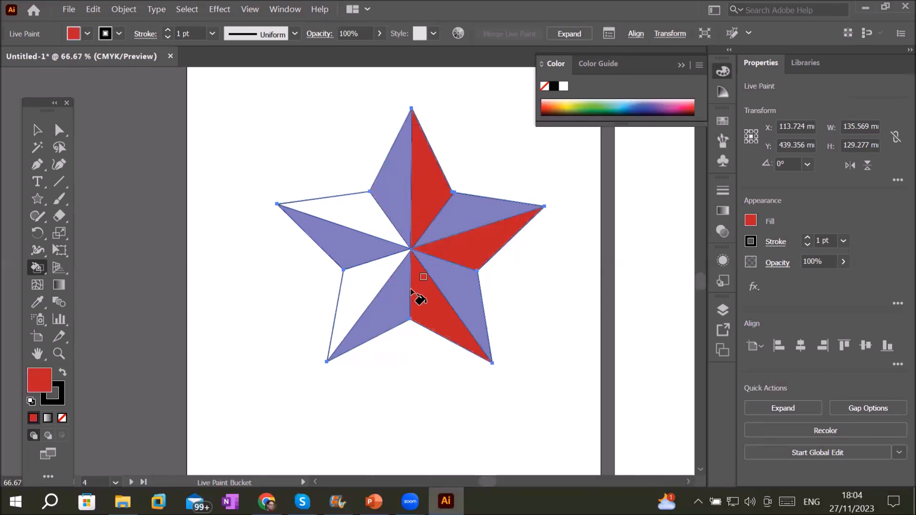
click(361, 289)
click(353, 214)
click(37, 129)
click(241, 161)
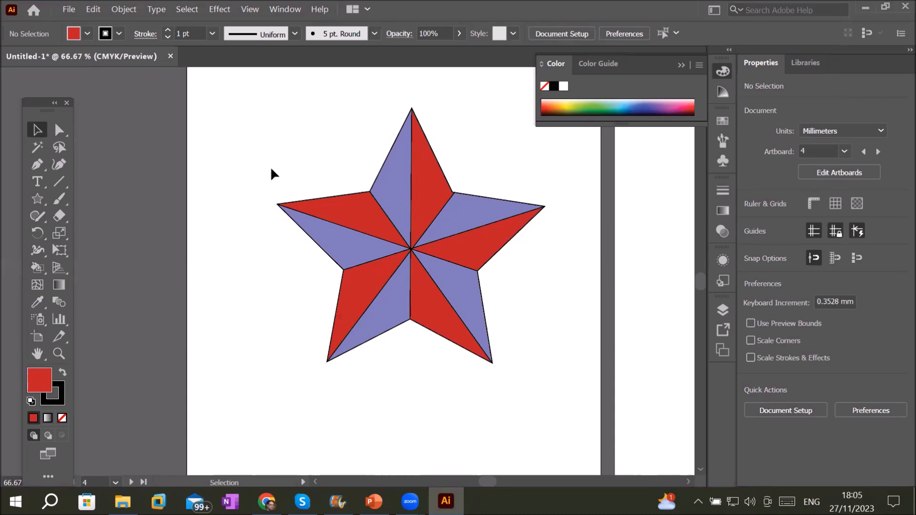
Draw a diagonal line about 116 mm wide and 106 mm high between opposite corners of the lower rounded rectangle on the first artboard
scroll(273, 171, down, 2)
scroll(296, 187, down, 1)
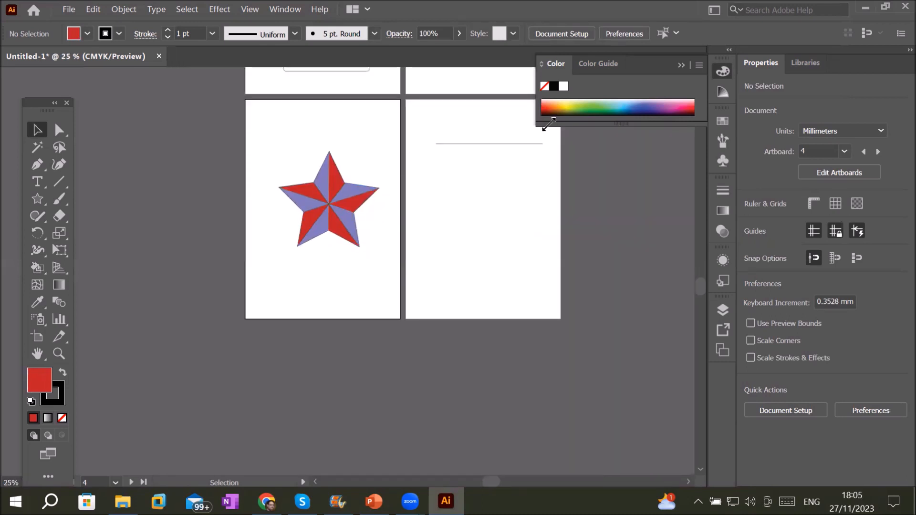
click(465, 183)
key(space)
drag(353, 122, 342, 307)
scroll(328, 333, up, 2)
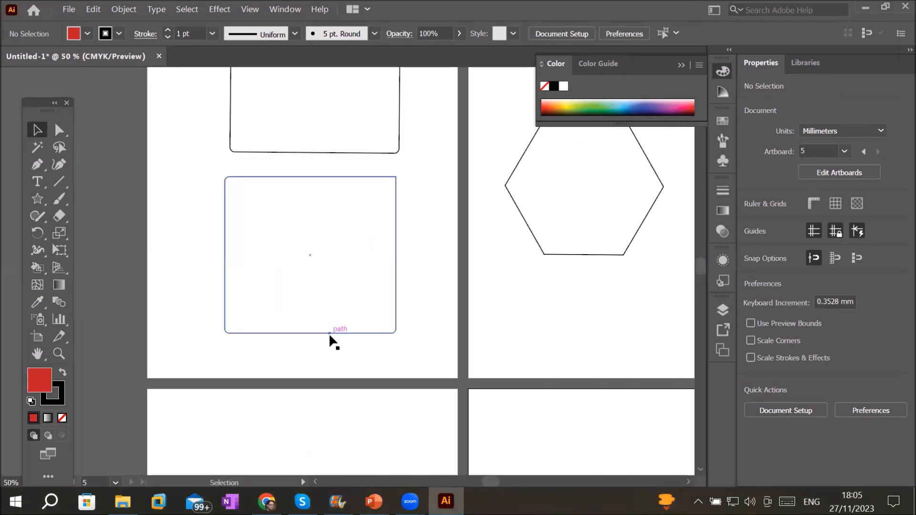
click(58, 180)
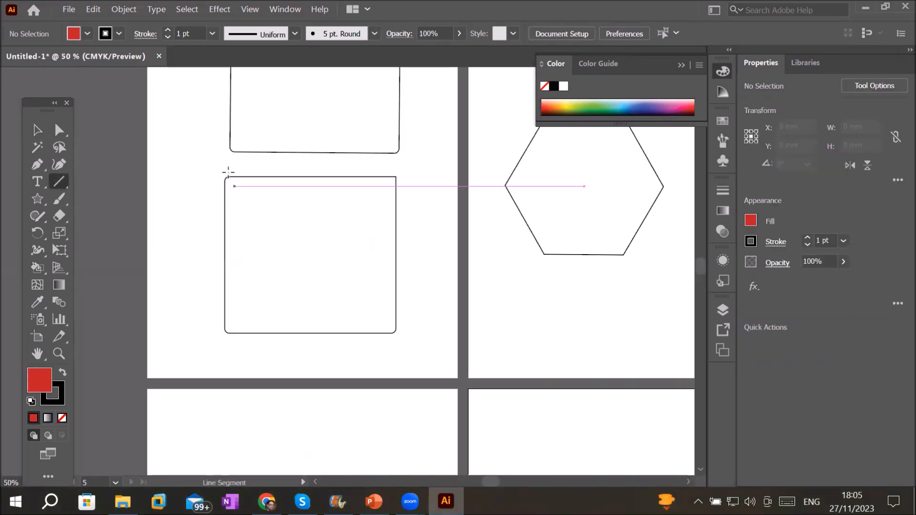
drag(225, 177, 398, 333)
Shorten the diagonal's upper-left end to just inside the rounded corner, making the line about 114 mm wide and 104 mm high
scroll(191, 175, up, 6)
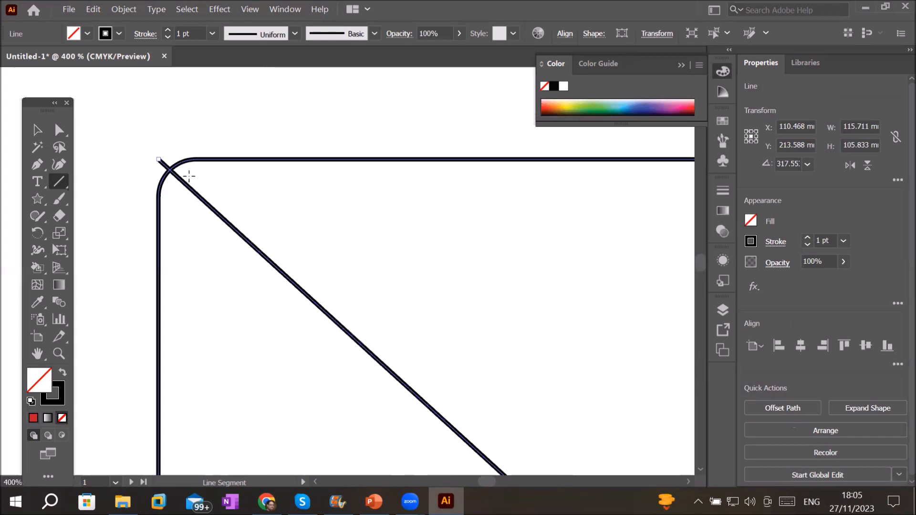
scroll(189, 177, up, 1)
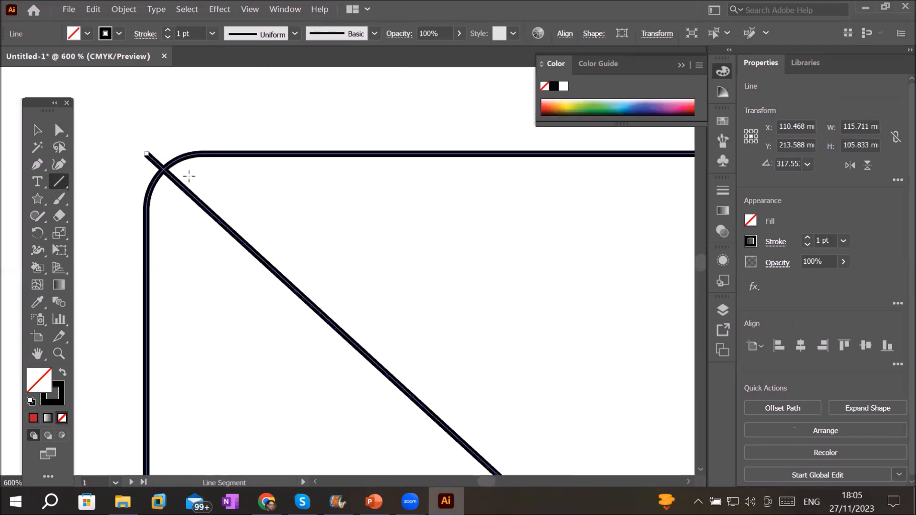
click(37, 129)
drag(148, 153, 176, 181)
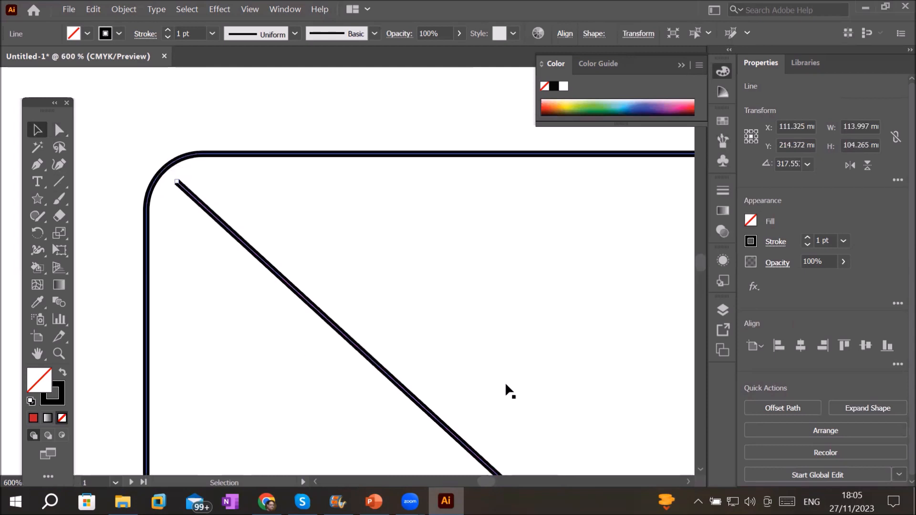
Examine how both ends of the diagonal line meet the rounded corners of the rectangle
scroll(505, 382, down, 4)
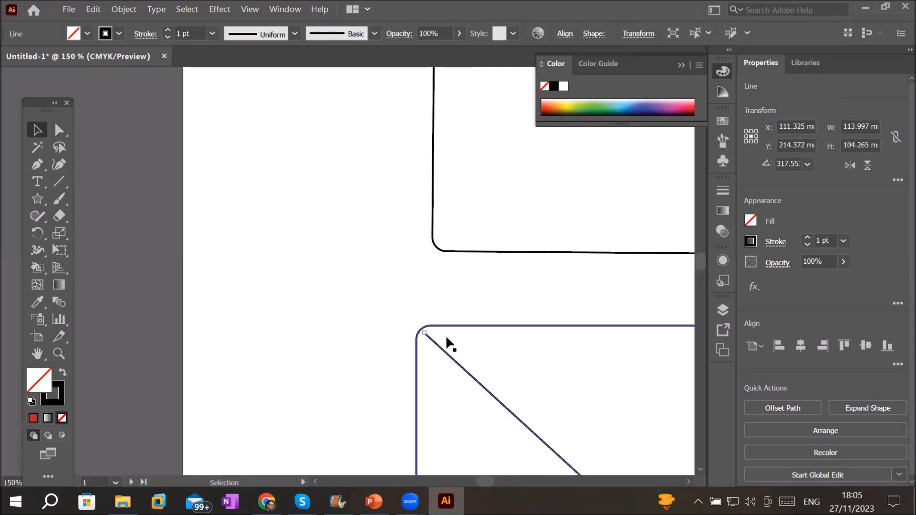
click(352, 311)
key(space)
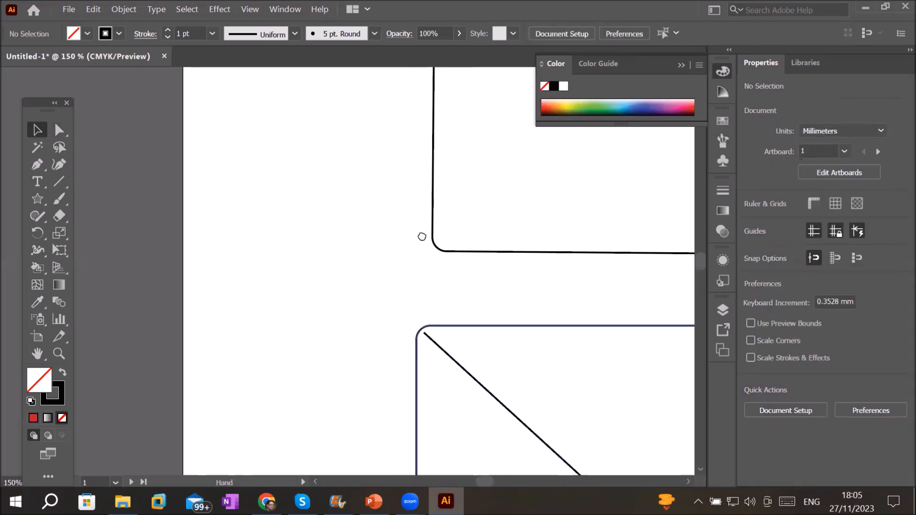
drag(422, 236, 293, 86)
drag(263, 25, 276, 36)
scroll(564, 445, up, 6)
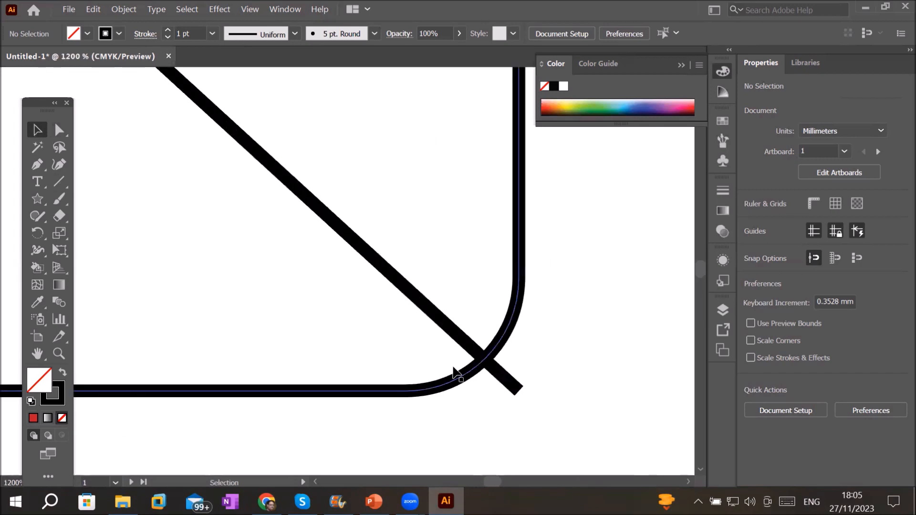
scroll(453, 370, down, 7)
scroll(203, 160, up, 2)
scroll(194, 151, up, 2)
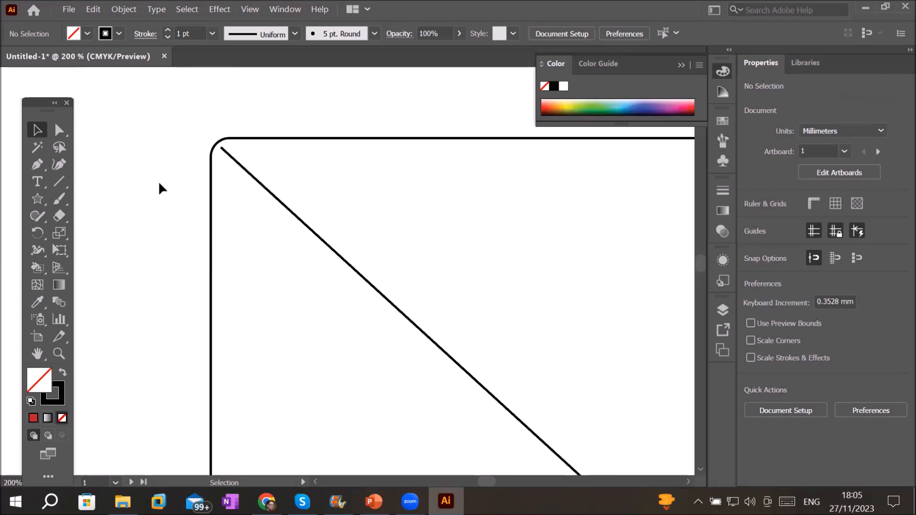
scroll(217, 208, down, 3)
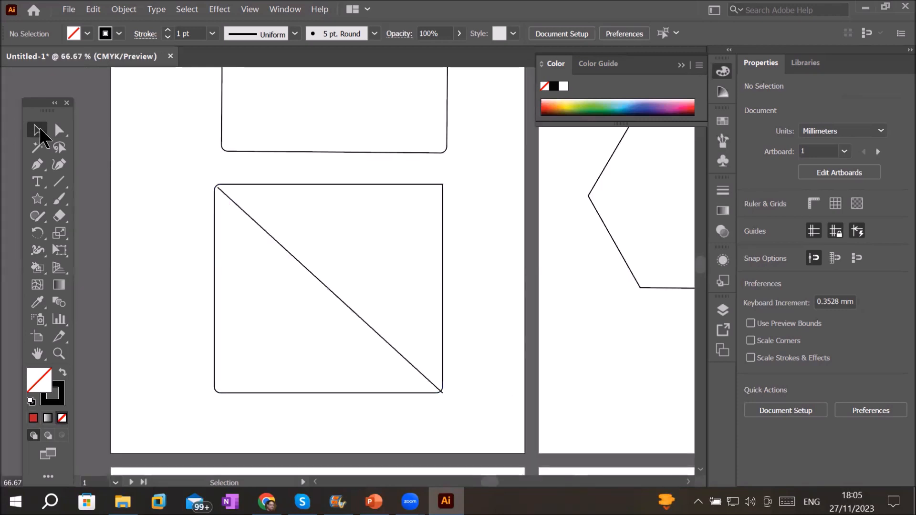
Try to paint the area above the diagonal green as a Live Paint group, and undo the fill
drag(181, 168, 463, 403)
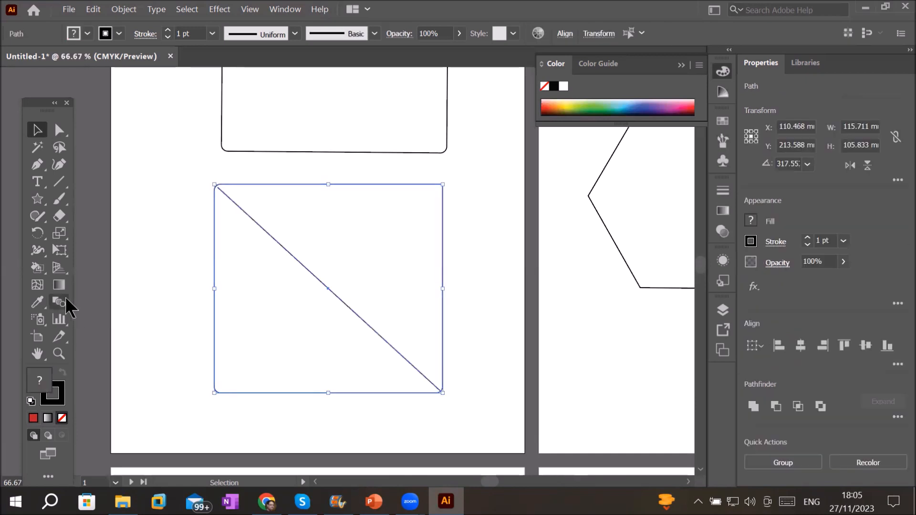
click(36, 267)
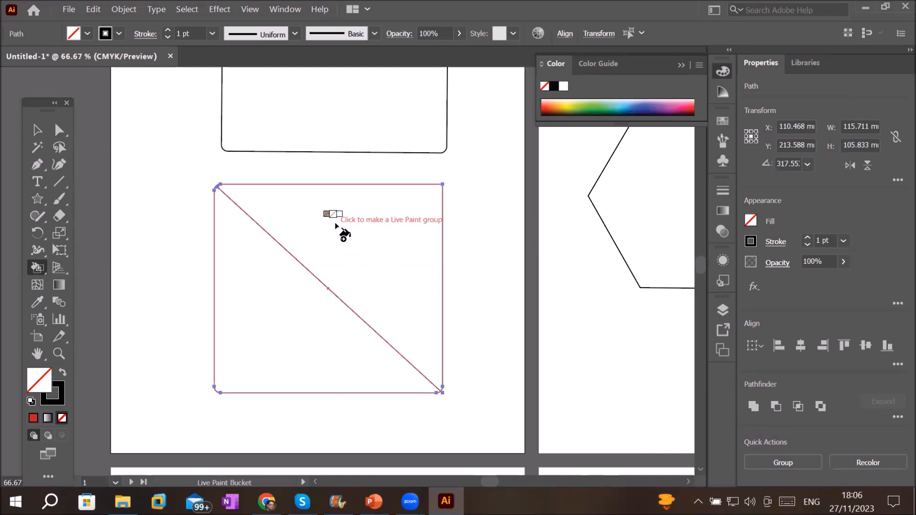
key(Right)
key(Right)
key(Right)
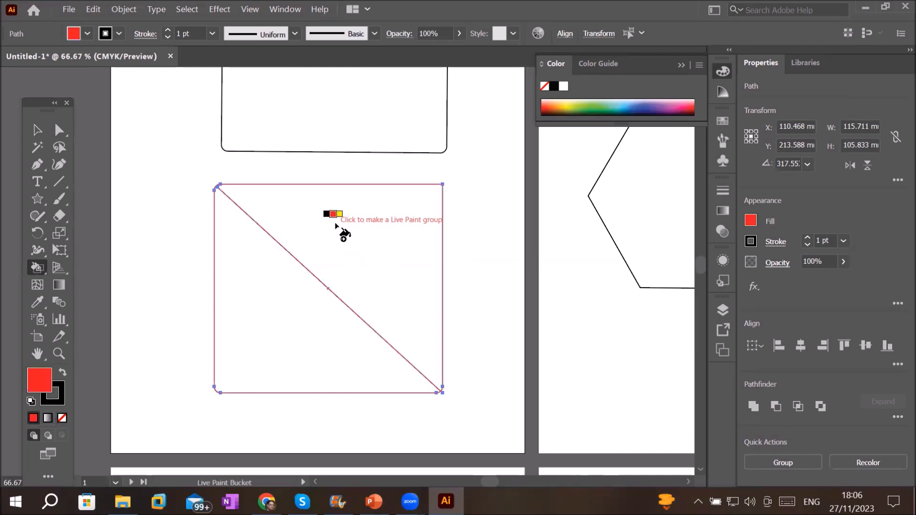
key(Right)
key(Right)
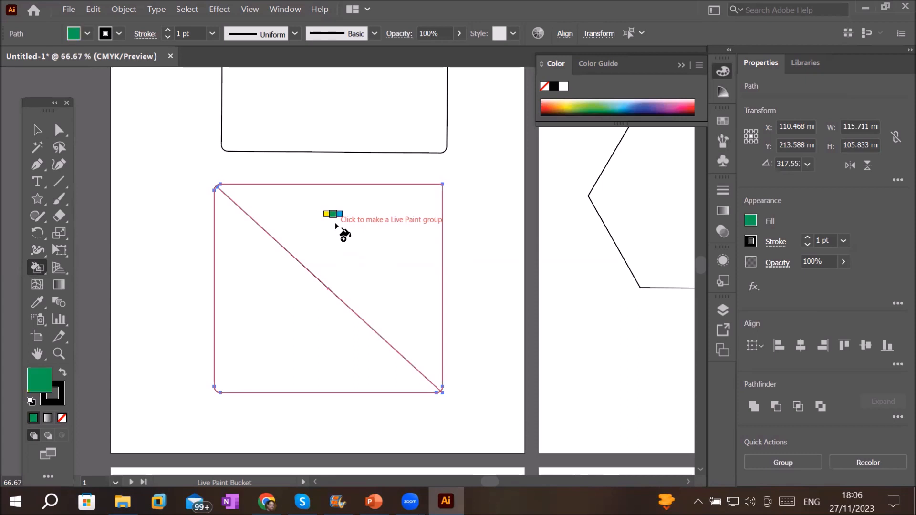
click(336, 225)
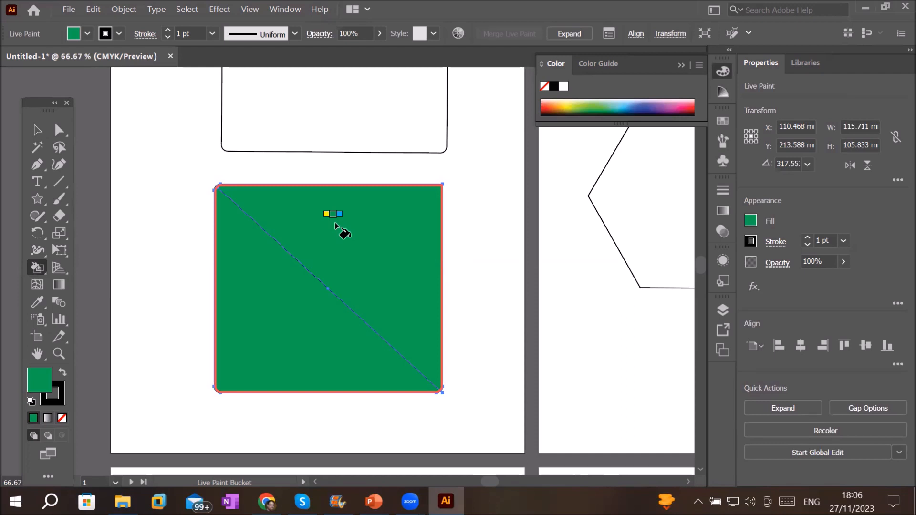
key(ctrl+z)
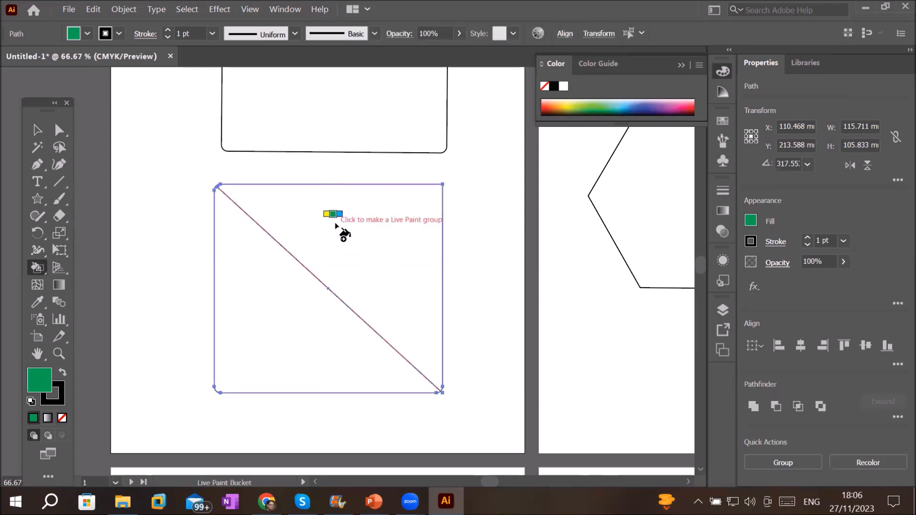
click(39, 132)
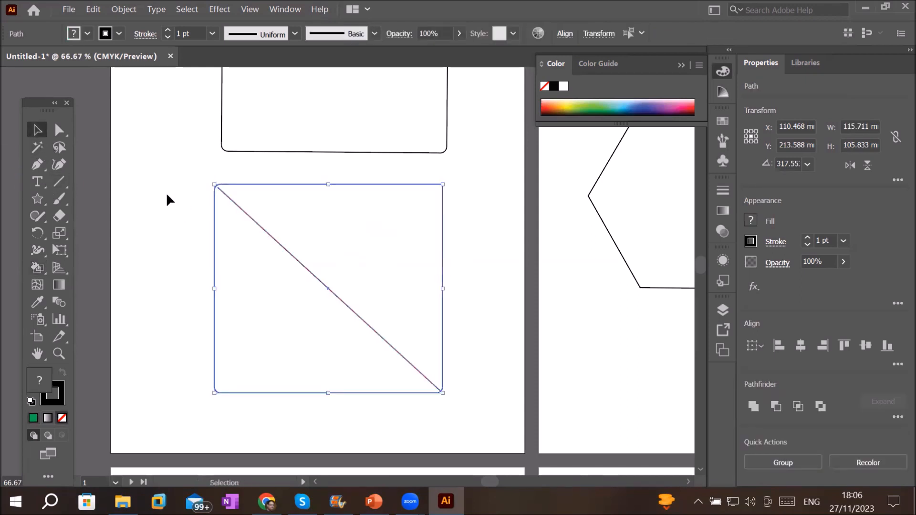
click(167, 195)
Extend the diagonal's upper-left end to touch the rounded corner, making the line about 114.7 mm wide and 104.9 mm high
scroll(215, 168, up, 4)
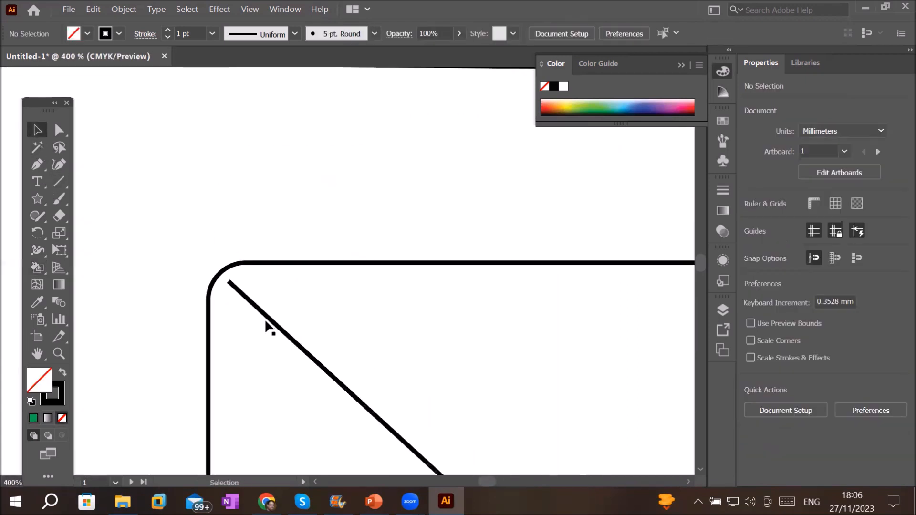
click(236, 289)
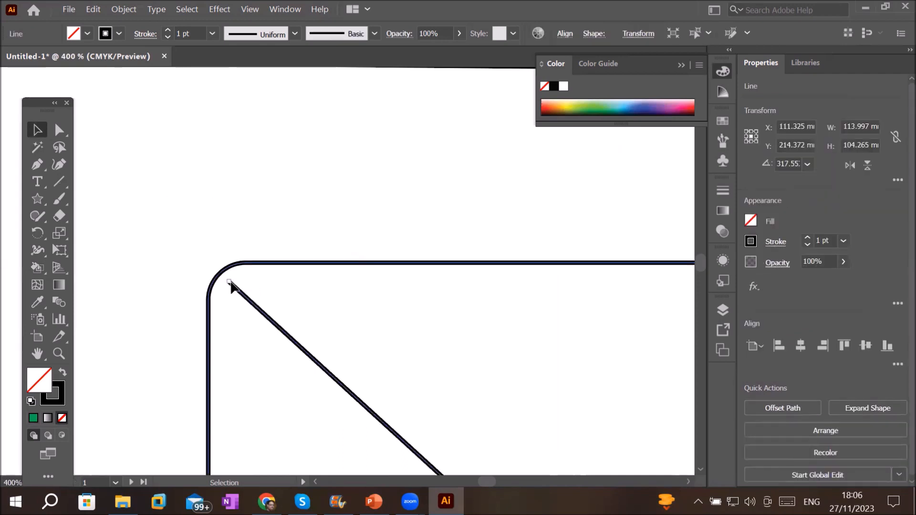
mouse_move(231, 283)
mouse_down()
mouse_move(129, 207)
mouse_move(154, 244)
mouse_move(219, 290)
mouse_move(221, 276)
mouse_up()
scroll(494, 382, down, 3)
scroll(648, 430, down, 2)
scroll(647, 429, up, 2)
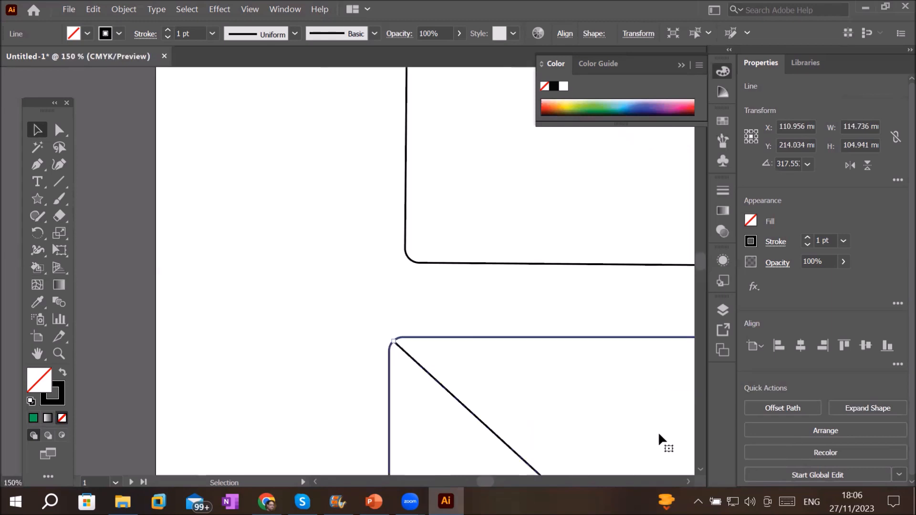
Examine where the diagonal's lower-right end crosses the rectangle's rounded corner
click(657, 431)
drag(658, 432, 354, 141)
drag(546, 349, 510, 144)
scroll(584, 400, up, 3)
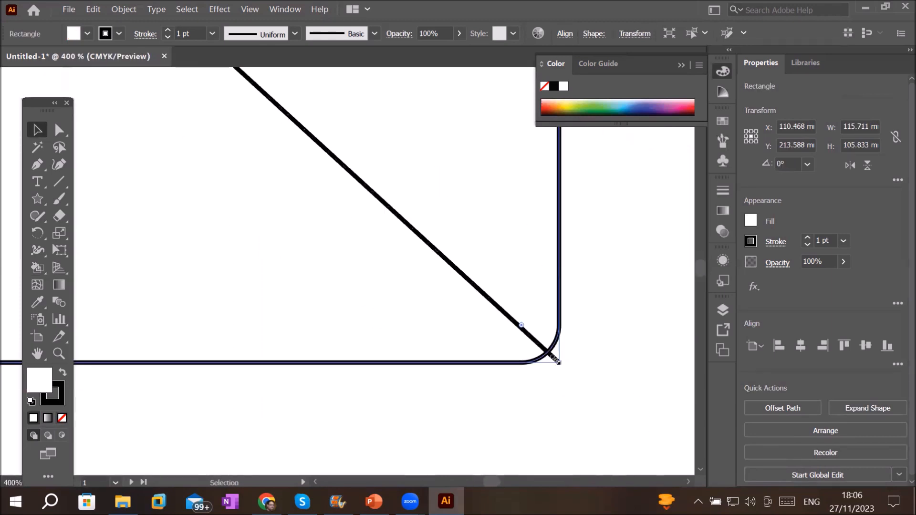
scroll(556, 361, down, 5)
scroll(554, 356, down, 2)
scroll(554, 356, up, 3)
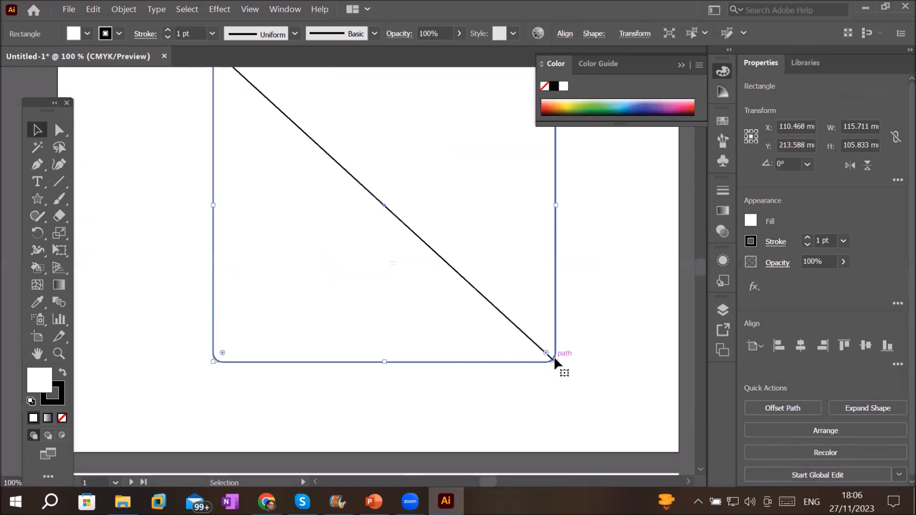
scroll(554, 356, down, 2)
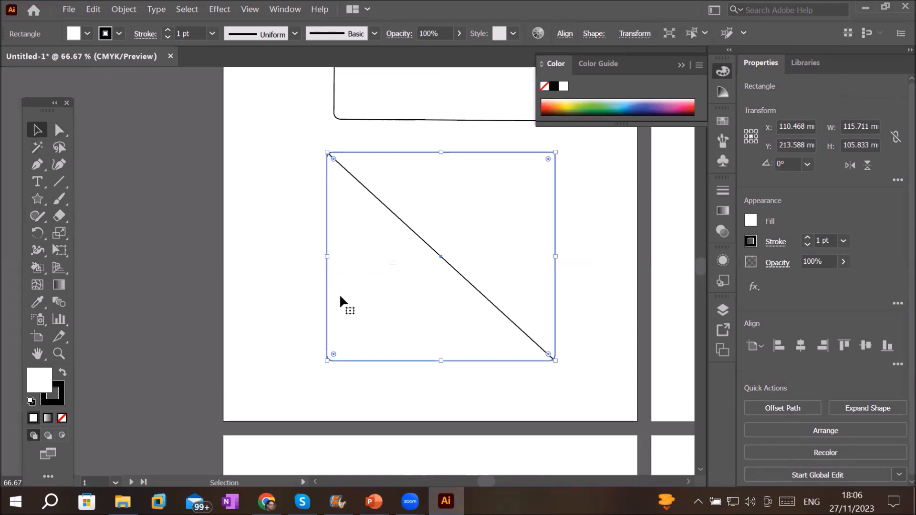
click(260, 305)
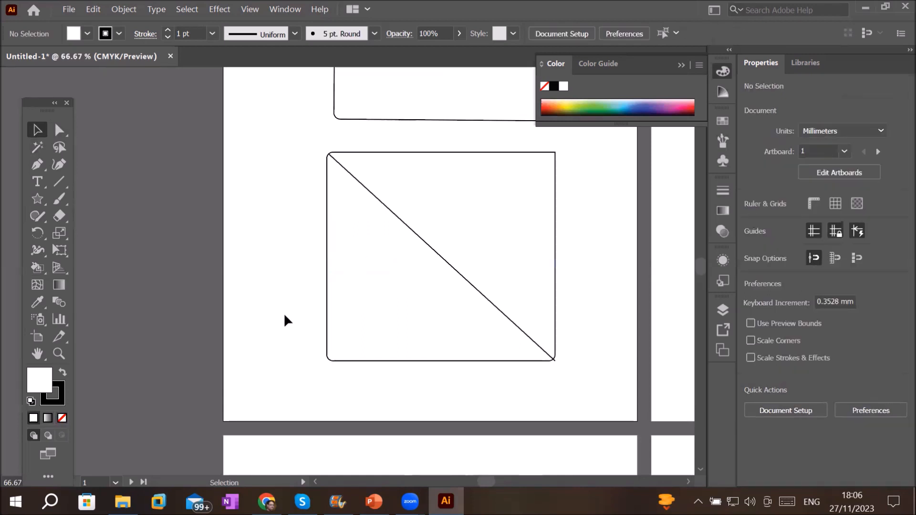
Try a dark blue swatch as the fill of the rectangle alone, and undo it
click(328, 321)
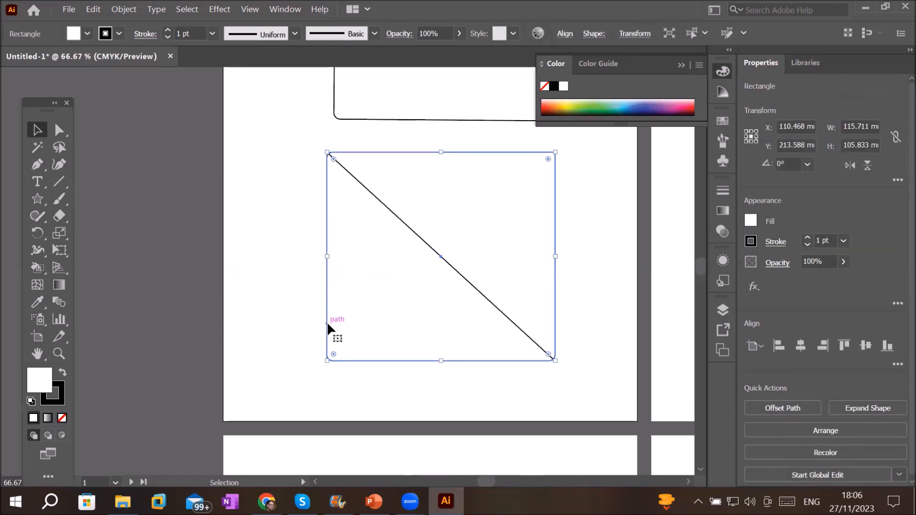
click(88, 33)
click(88, 58)
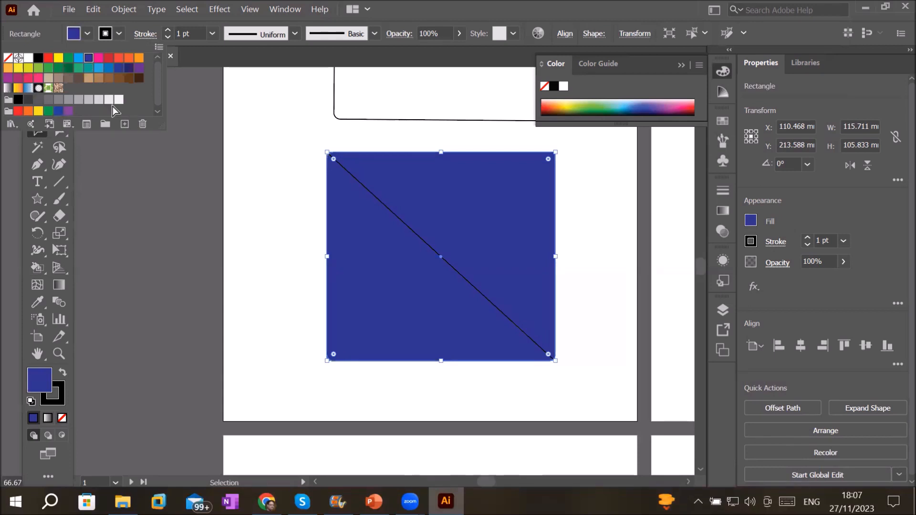
key(Escape)
click(295, 197)
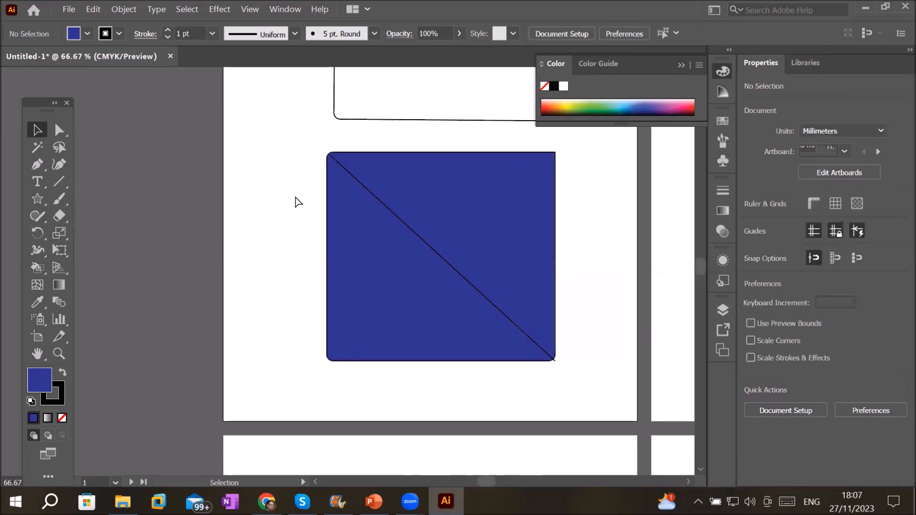
key(ctrl+z)
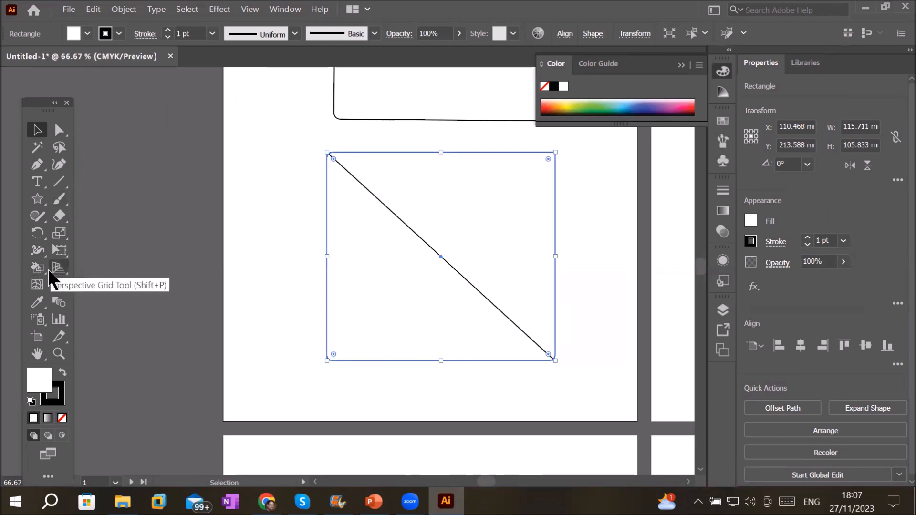
drag(286, 150, 574, 381)
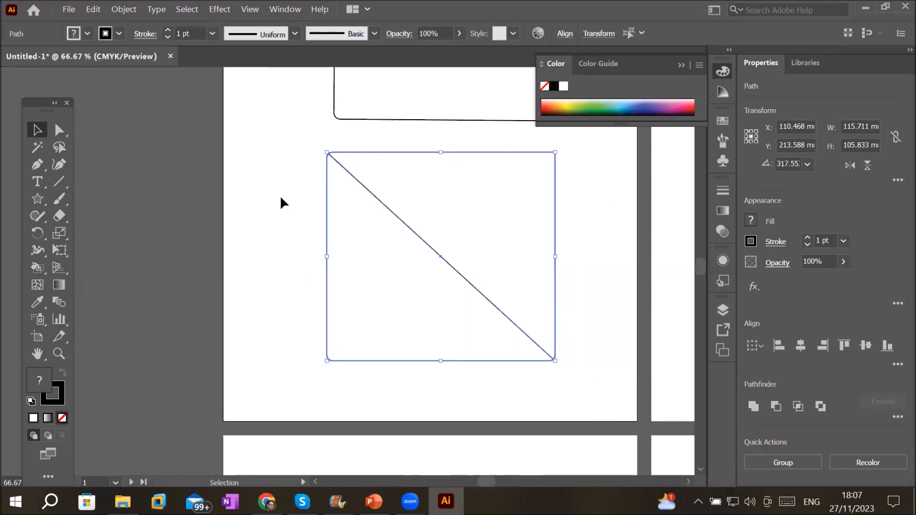
click(34, 270)
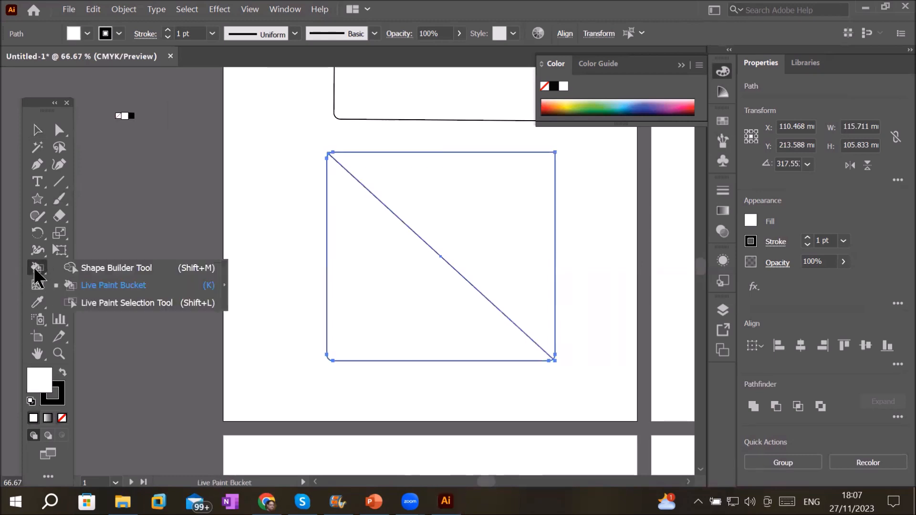
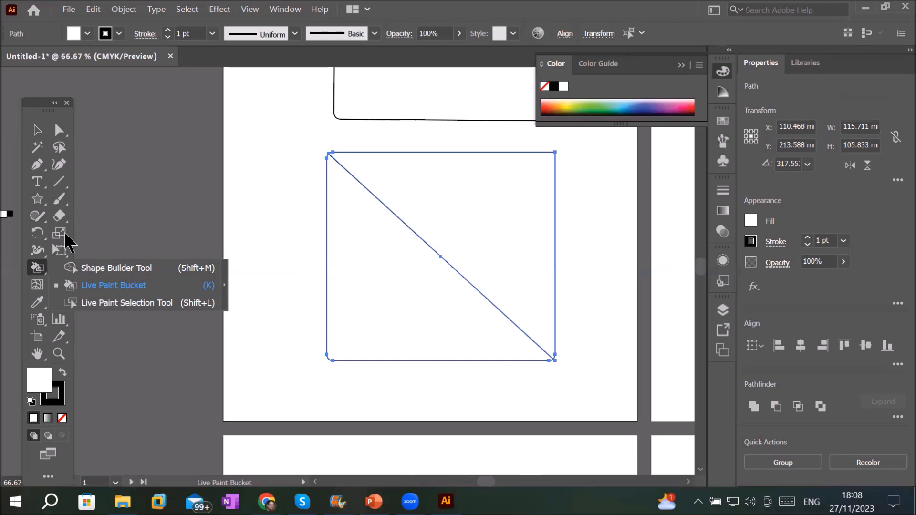
click(36, 131)
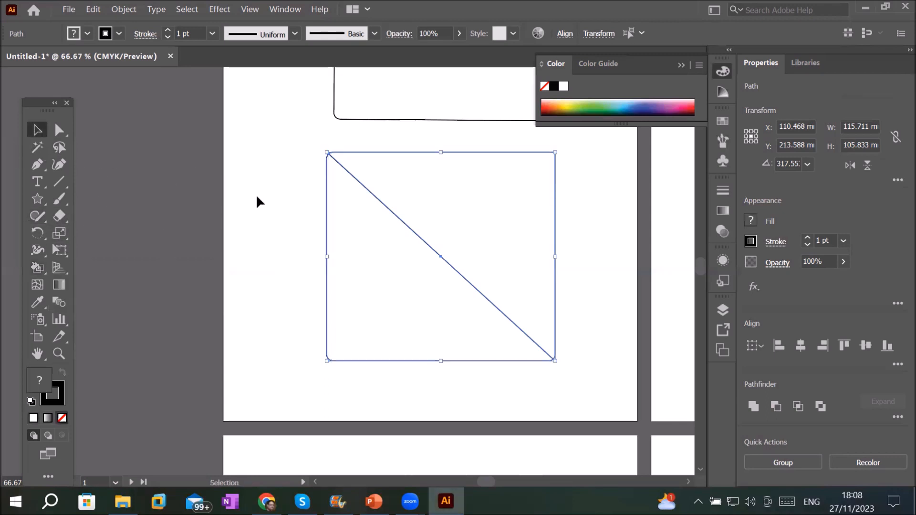
click(259, 196)
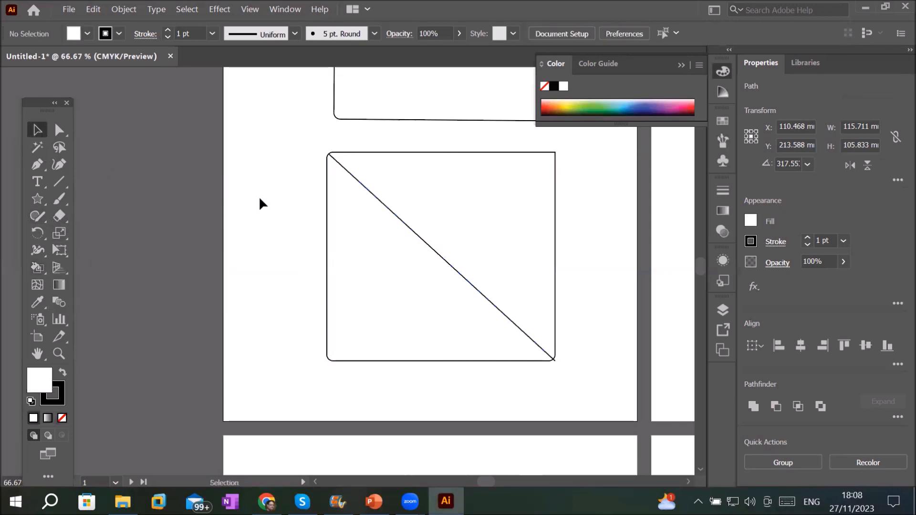
Draw a five-pointed star about 80.9 mm wide and 78.2 mm high around the middle of the rectangle's diagonal
click(41, 199)
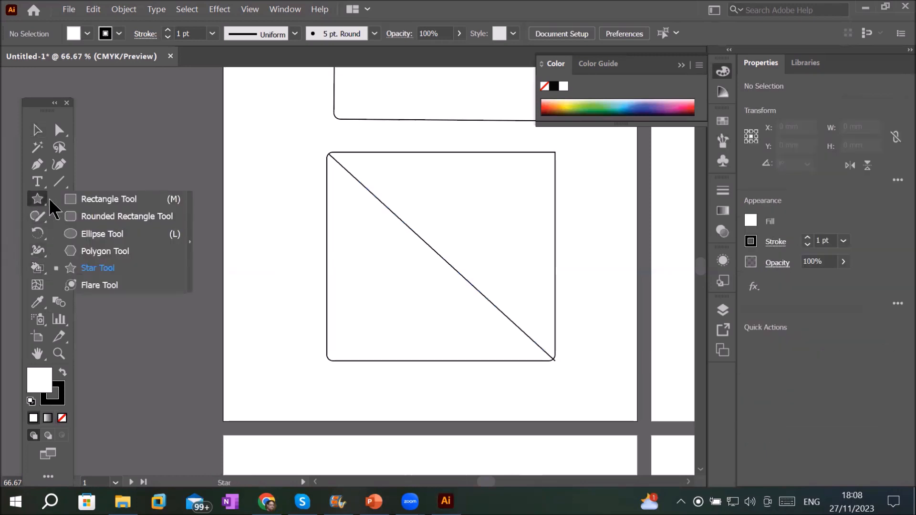
click(93, 268)
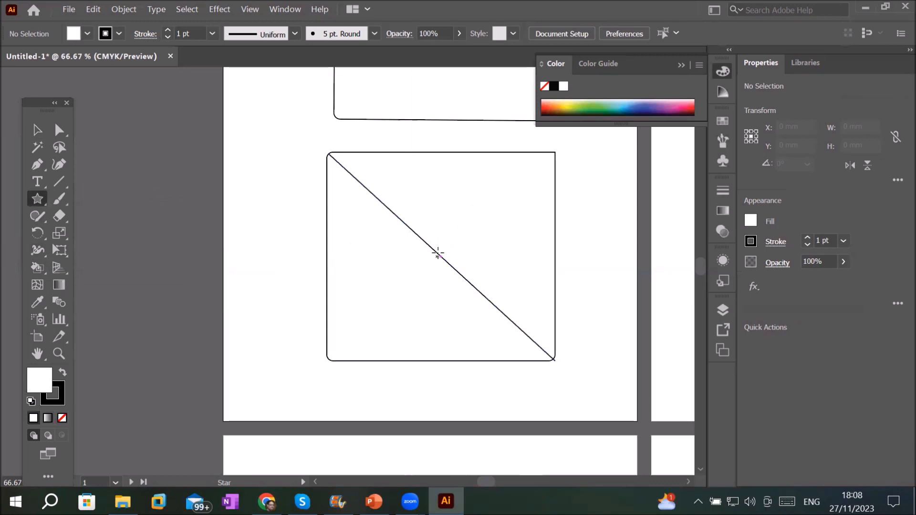
drag(438, 252, 493, 337)
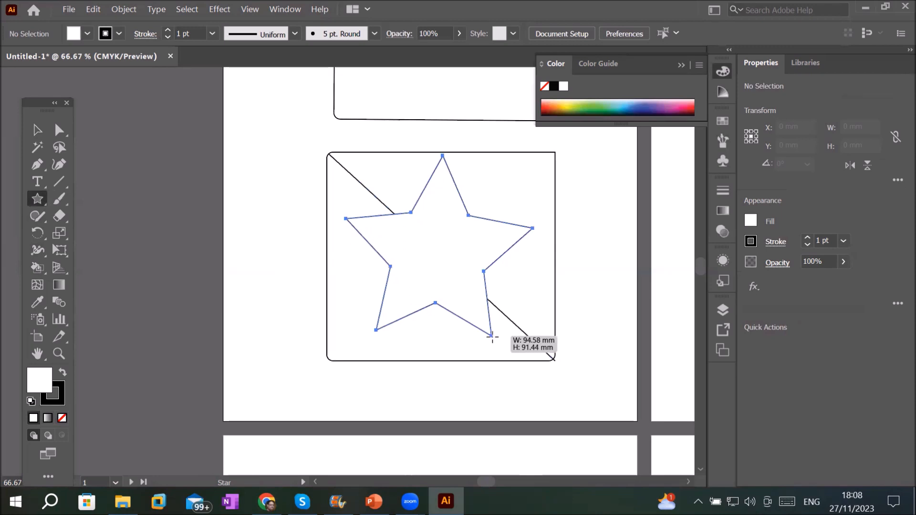
drag(492, 329, 484, 324)
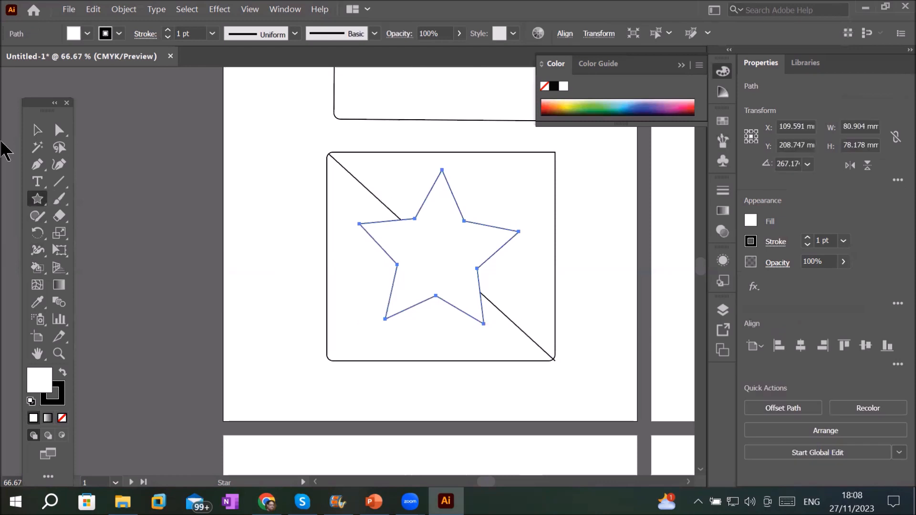
click(37, 131)
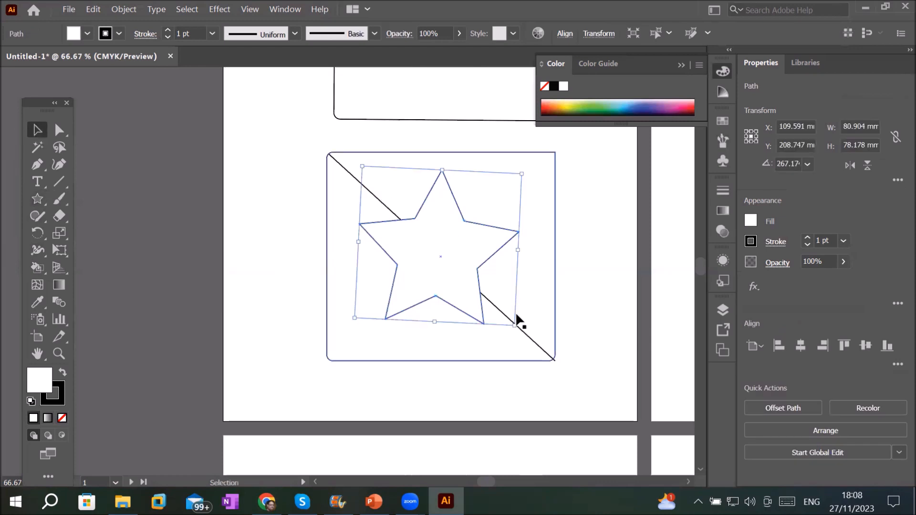
Bring the diagonal line to the front so it runs over the star
mouse_move(526, 334)
mouse_down()
mouse_move(521, 342)
mouse_move(527, 337)
mouse_up()
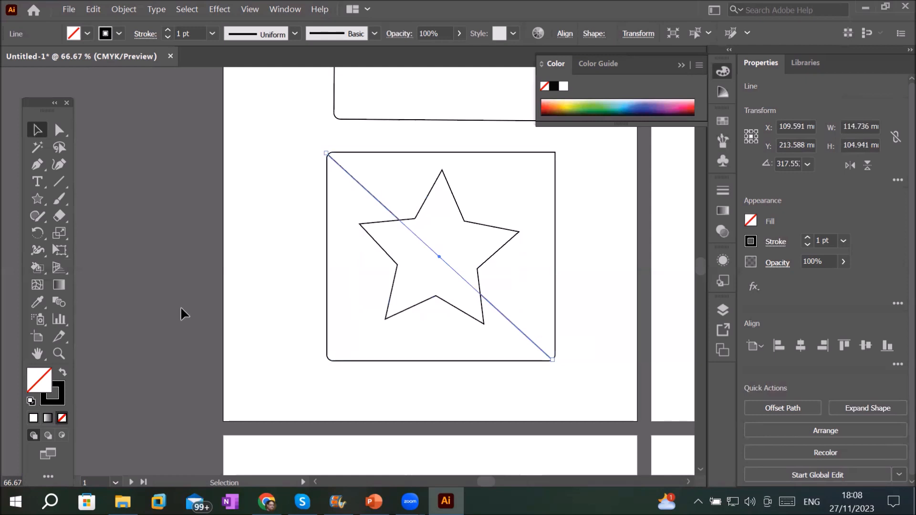
right_click(351, 180)
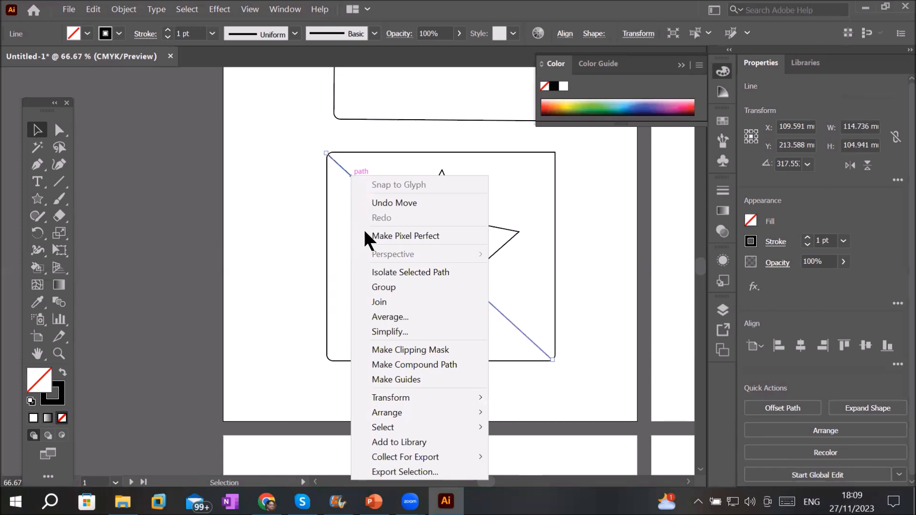
mouse_move(422, 412)
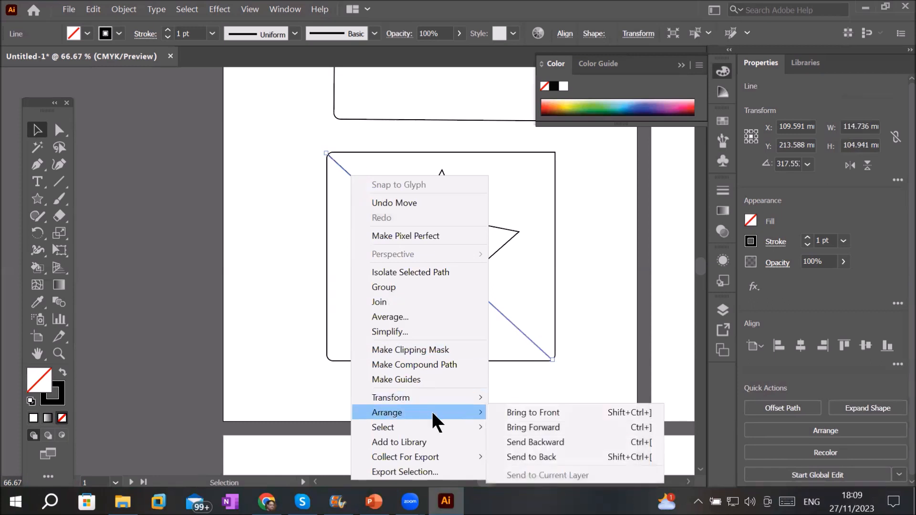
click(554, 413)
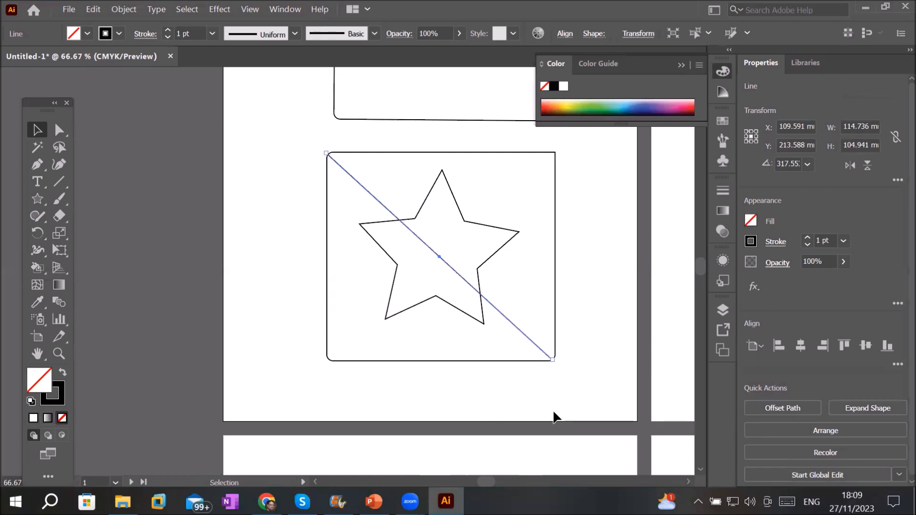
click(252, 260)
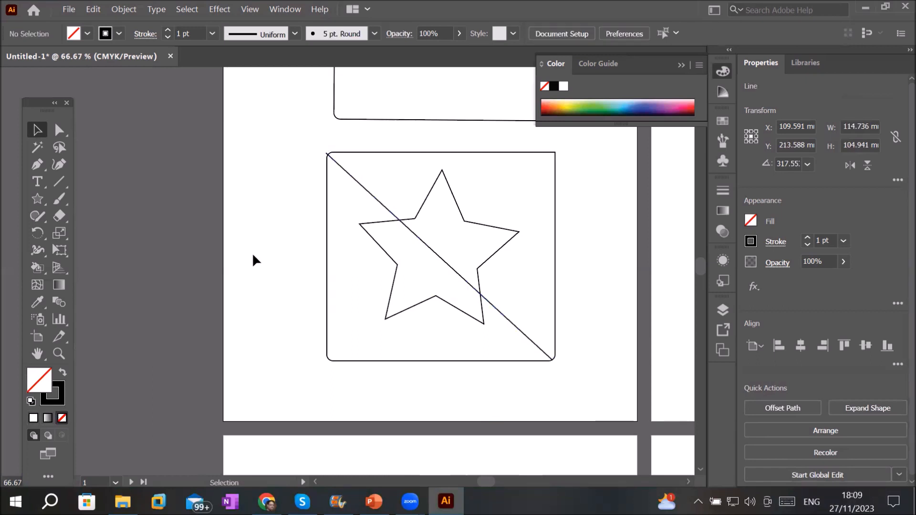
Draw a second diagonal from the rectangle's upper-right corner to its lower-left corner, about 115.7 mm wide and 105.8 mm high
click(370, 194)
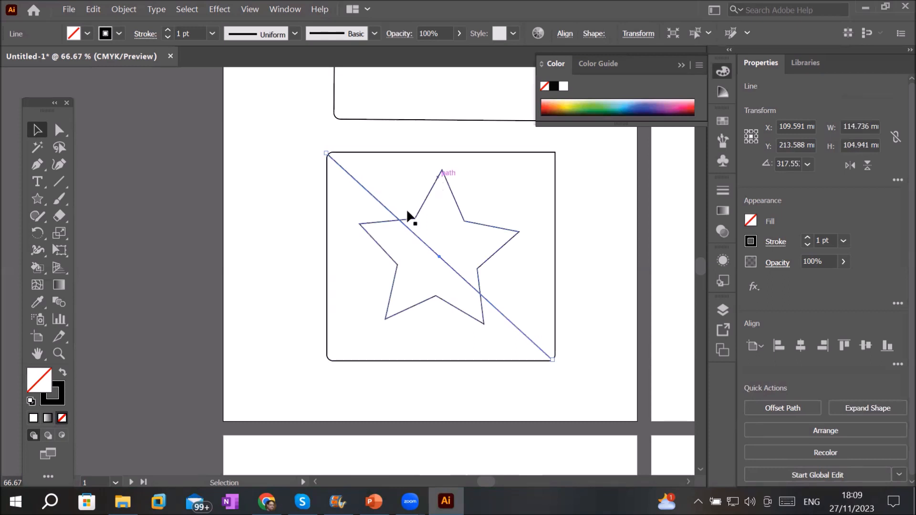
click(59, 182)
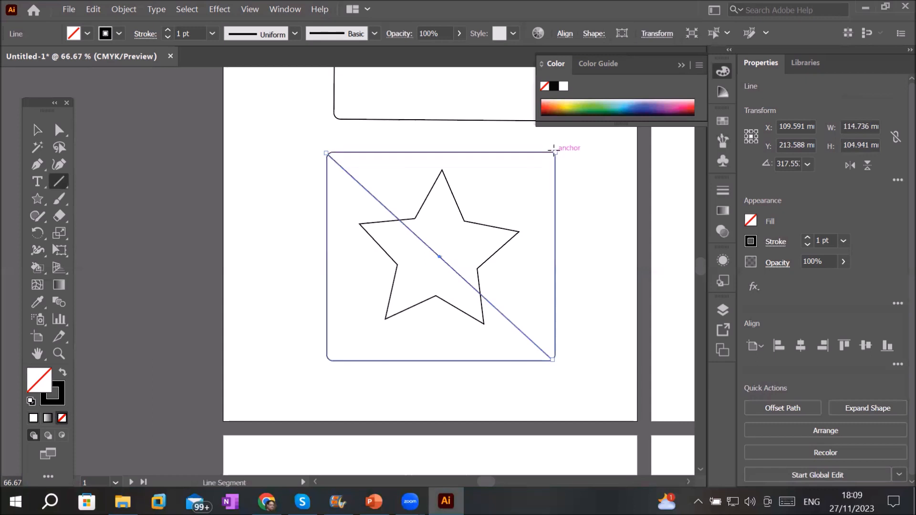
drag(555, 153, 327, 360)
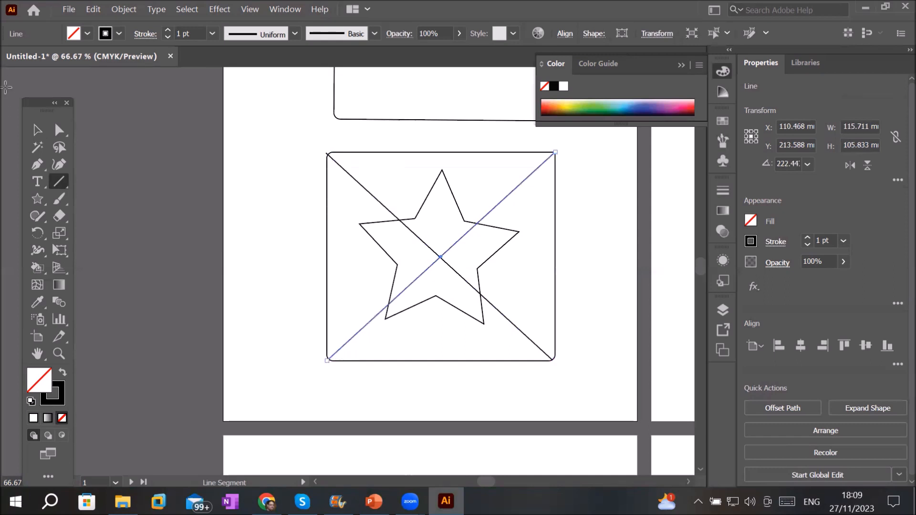
Move the star slightly down so that the two diagonals cross nearer its upper body
click(37, 130)
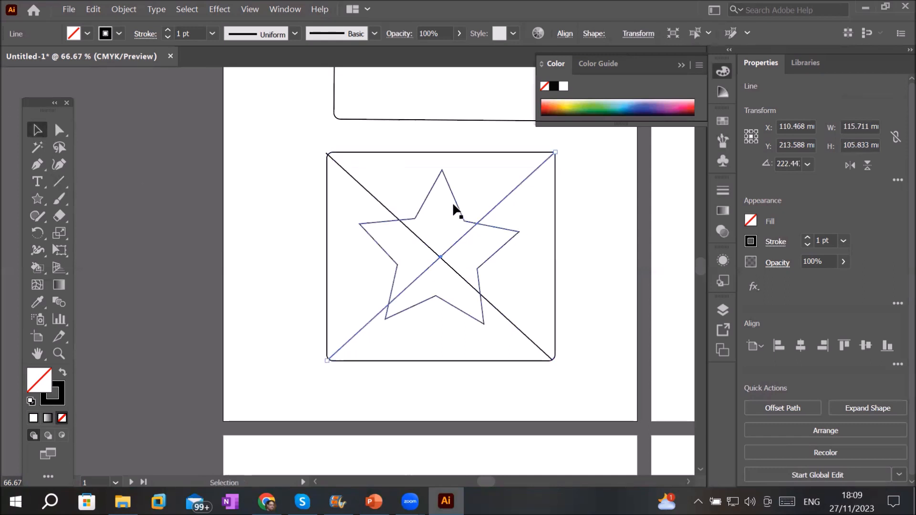
mouse_move(445, 209)
mouse_down()
mouse_move(454, 207)
mouse_move(453, 218)
mouse_move(452, 210)
mouse_up()
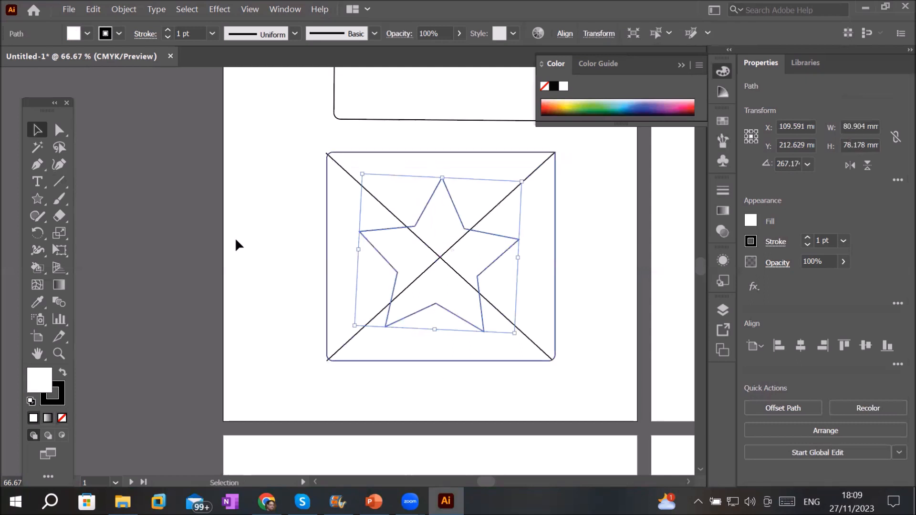
click(262, 223)
Select the rectangle, star and both diagonals for the Live Paint Bucket, and display the Swatches panel
drag(272, 137, 605, 387)
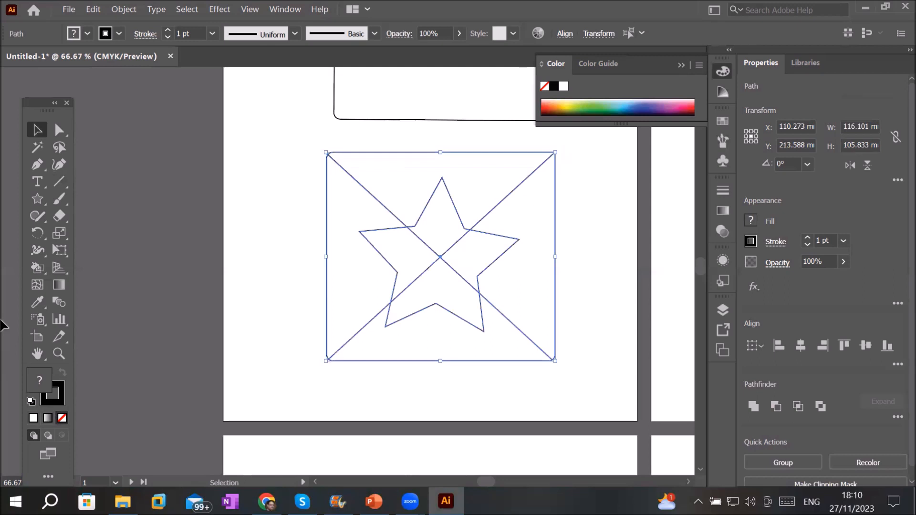
click(37, 268)
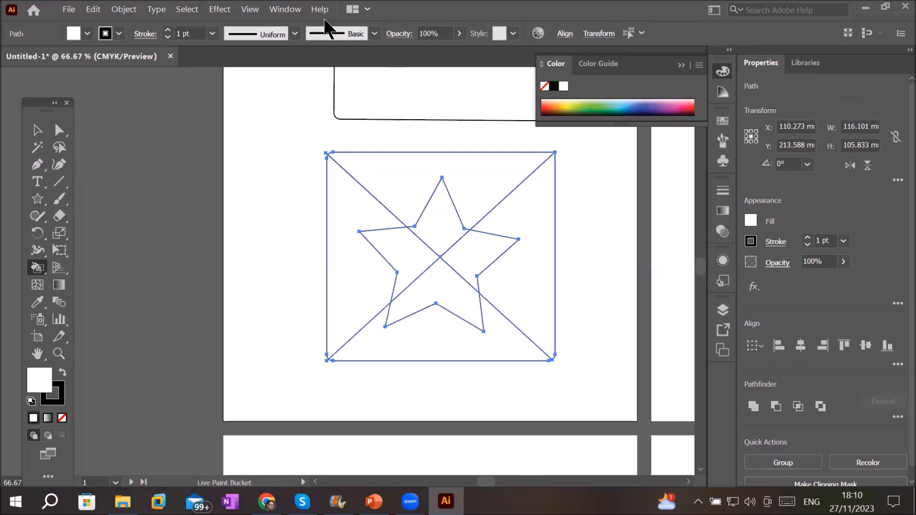
click(283, 10)
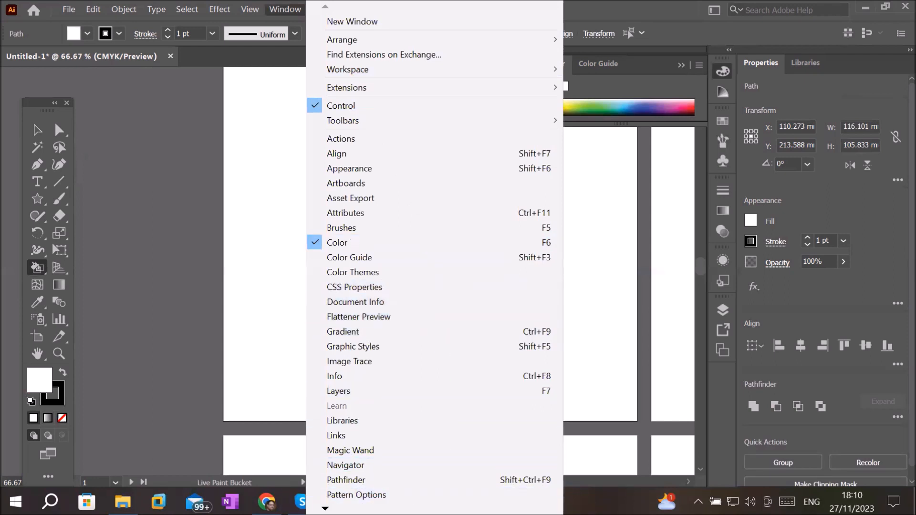
mouse_move(326, 509)
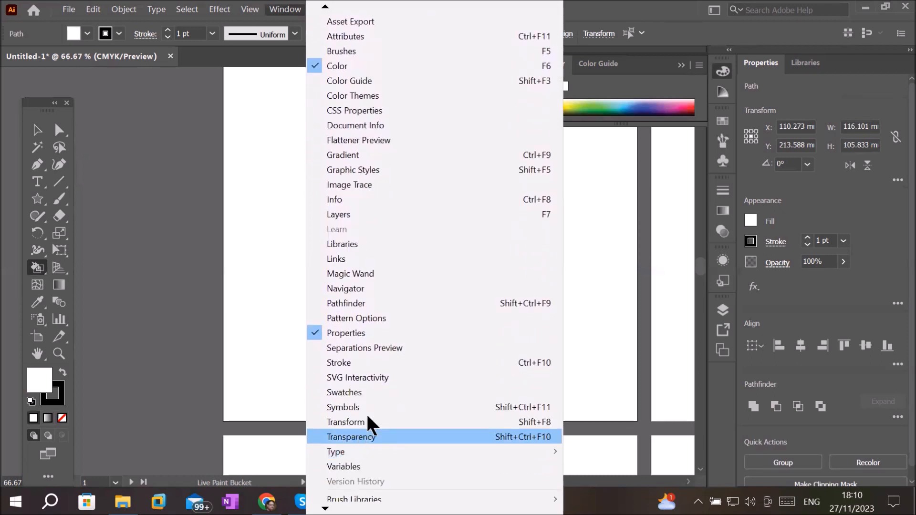
click(391, 392)
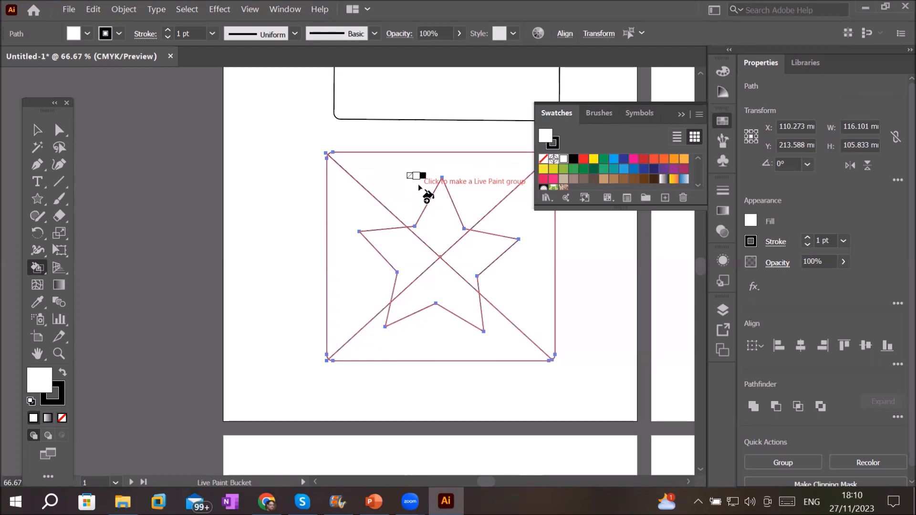
Cycle the Live Paint Bucket to the purple swatch, make the selection a Live Paint group, and paint the star's upper and lower sections
key(Right)
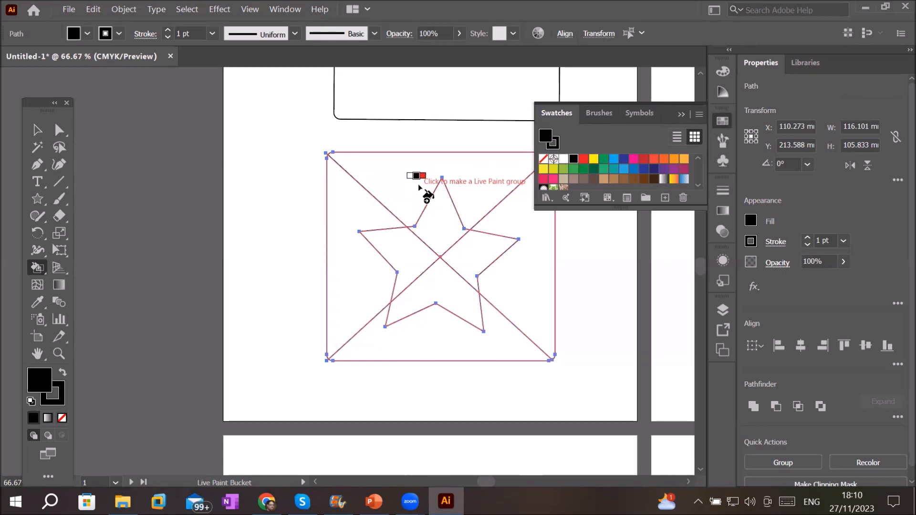
key(Right)
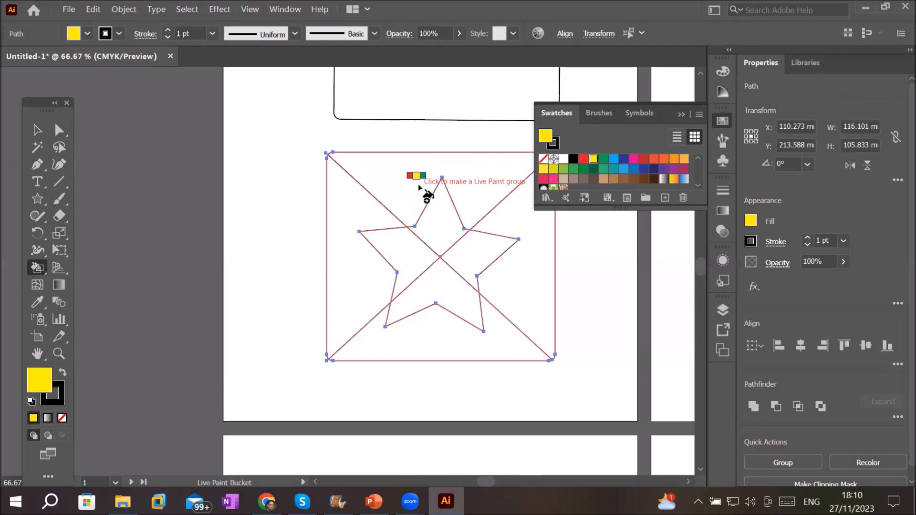
key(Right)
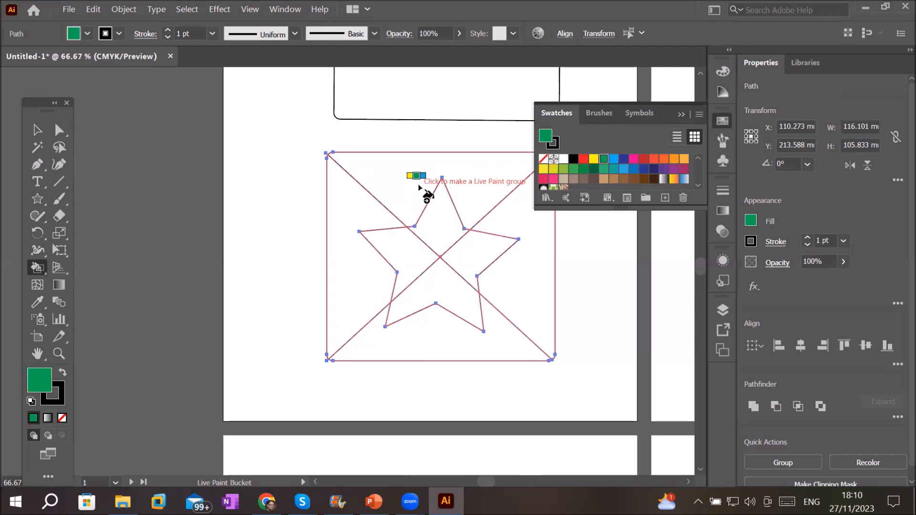
key(Right)
key(Right)
key(Right)
key(Right)
key(Right)
key(Right)
key(Right)
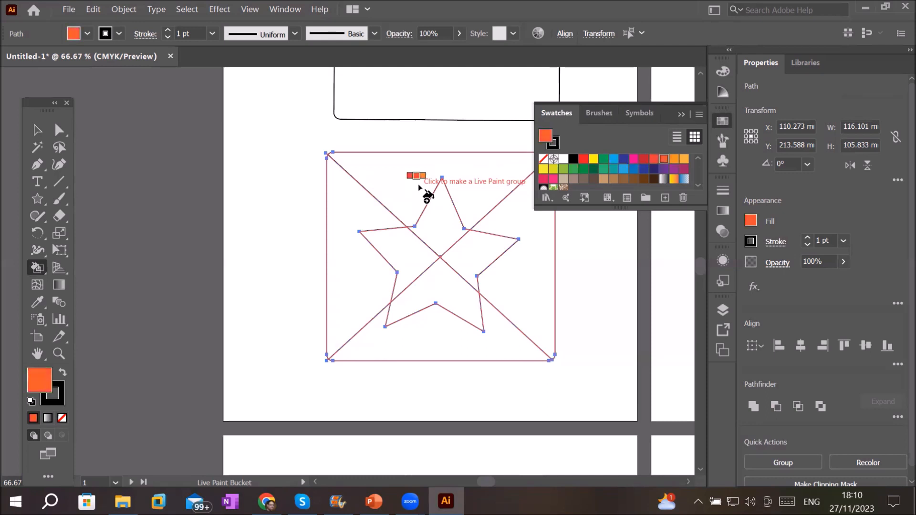
key(Right)
key(Right)
key(Right)
key(Right)
key(Right)
key(Right)
key(Right)
key(Right)
key(Right)
key(Right)
key(Right)
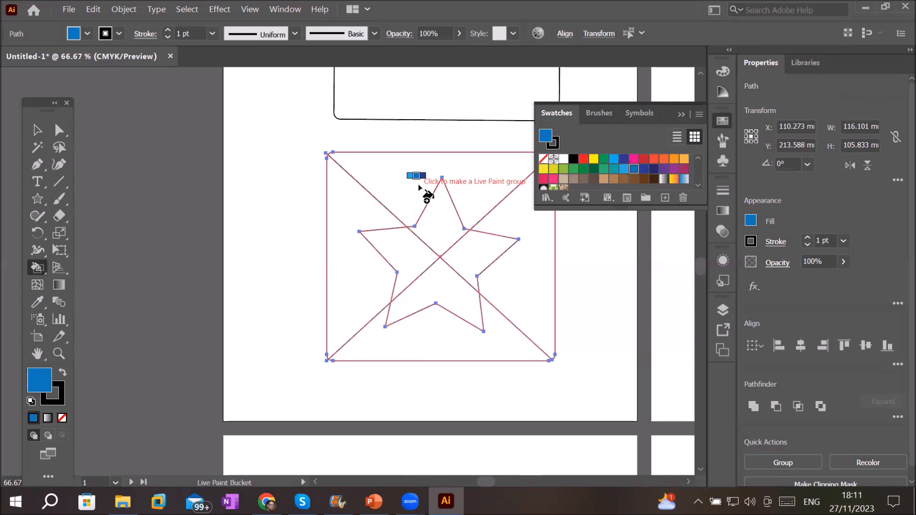
key(Left)
key(Left)
key(Left)
key(Left)
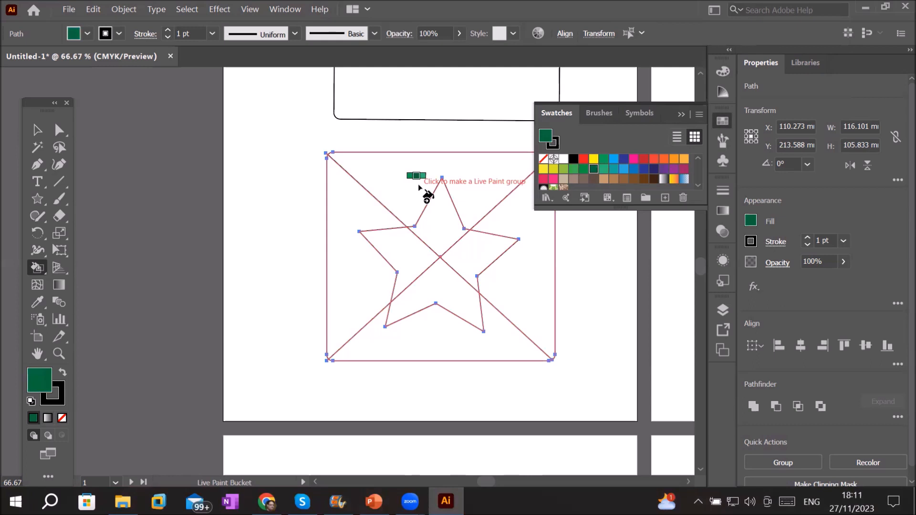
key(Right)
key(Right)
key(Right)
key(Right)
key(Right)
key(Right)
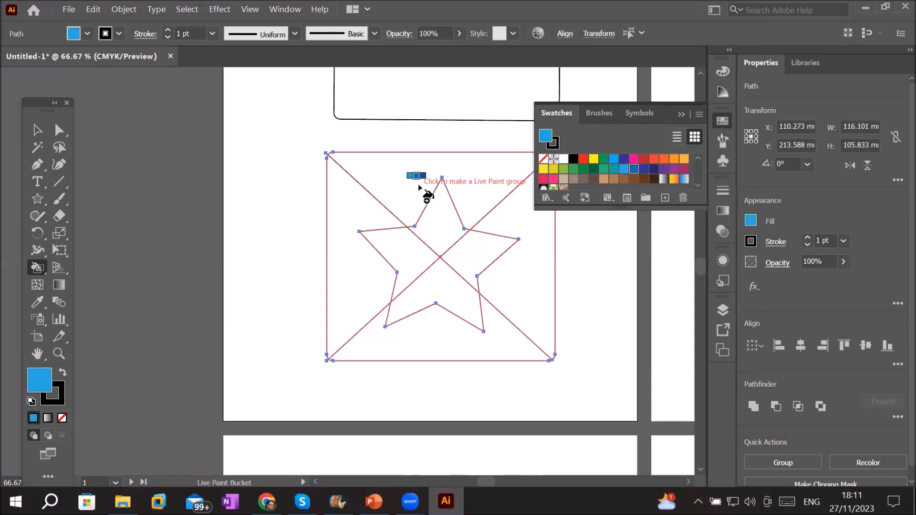
key(Right)
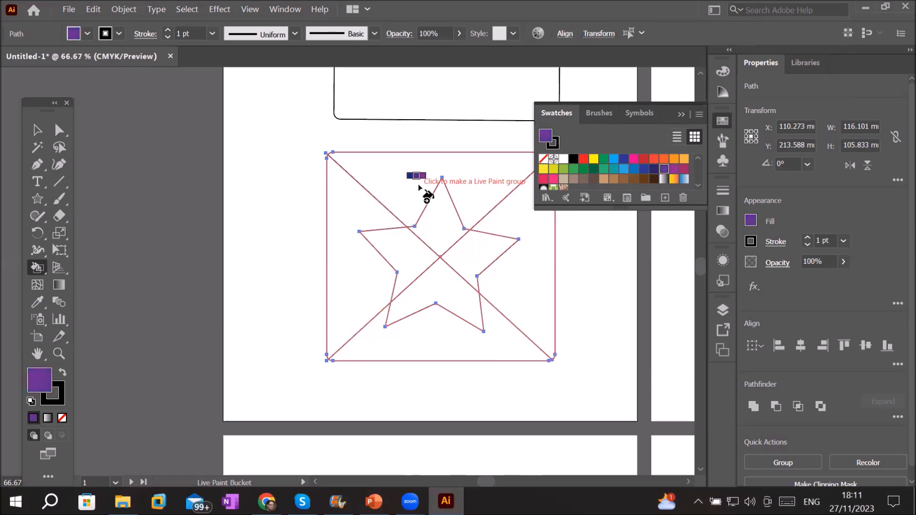
click(442, 225)
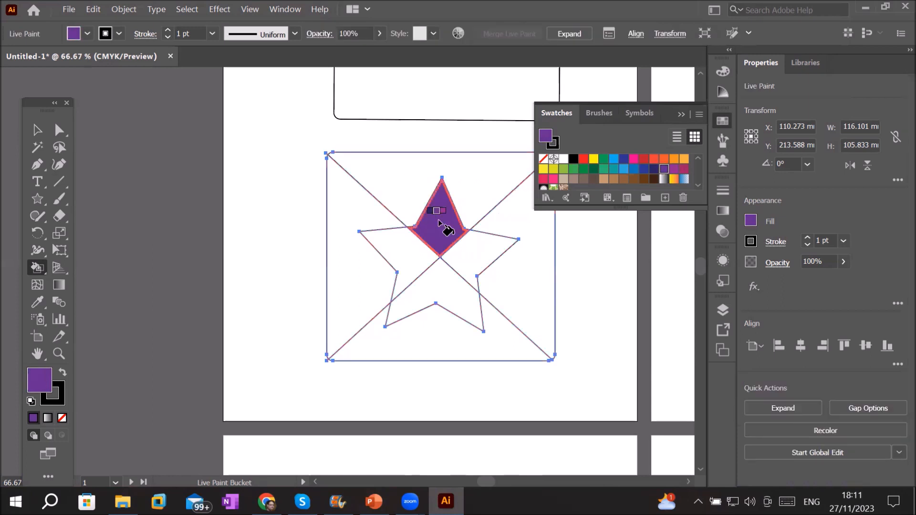
click(435, 291)
Paint the star's left and right sections with the pinkish-red swatch
key(Right)
key(Right)
key(Right)
click(470, 255)
click(388, 253)
Paint the rectangle areas above and below the star with the beige swatch
key(Right)
key(Right)
click(410, 187)
click(443, 340)
Paint the rectangle areas left and right of the star with the dark taupe swatch, and deselect the artwork
key(Right)
key(Right)
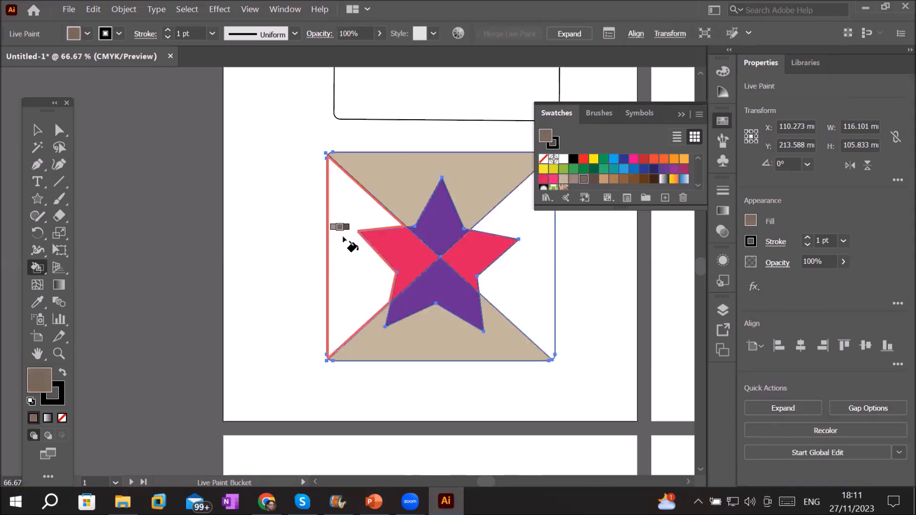
click(344, 240)
click(521, 287)
click(37, 131)
click(625, 289)
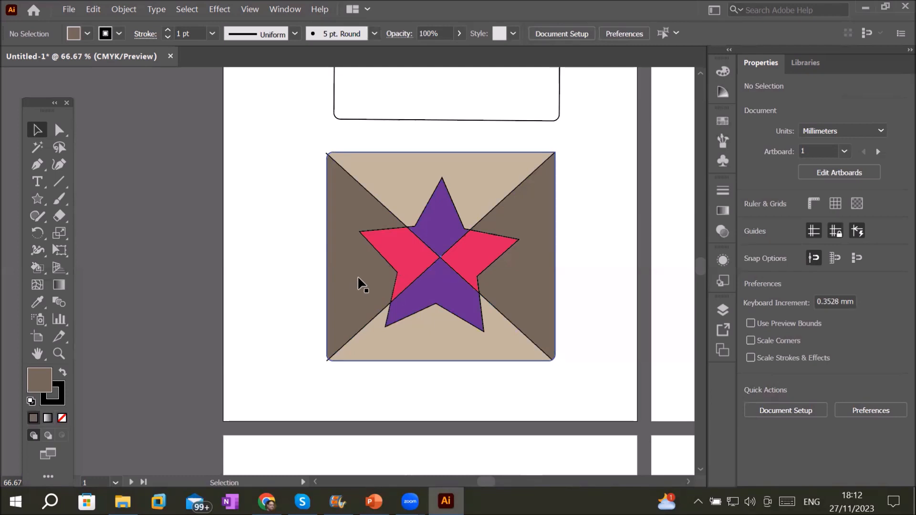
Choose a custom pink fill for the Live Paint Bucket and repaint the rectangle areas above and below the star
mouse_move(299, 146)
mouse_down()
mouse_move(392, 250)
mouse_move(557, 328)
mouse_move(588, 380)
mouse_up()
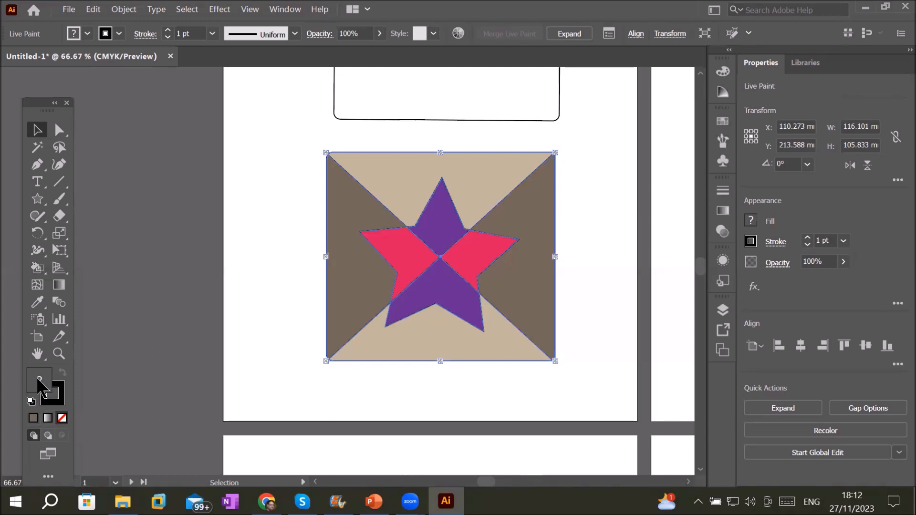
click(36, 270)
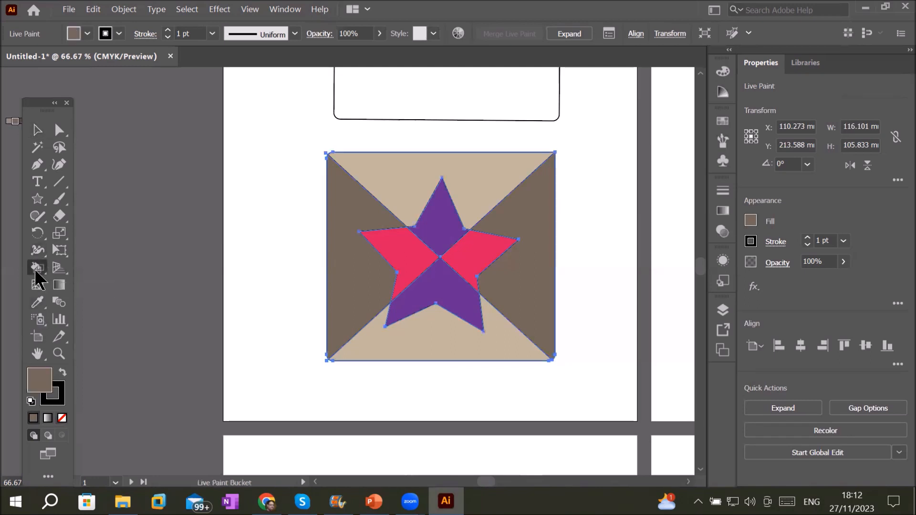
double_click(39, 384)
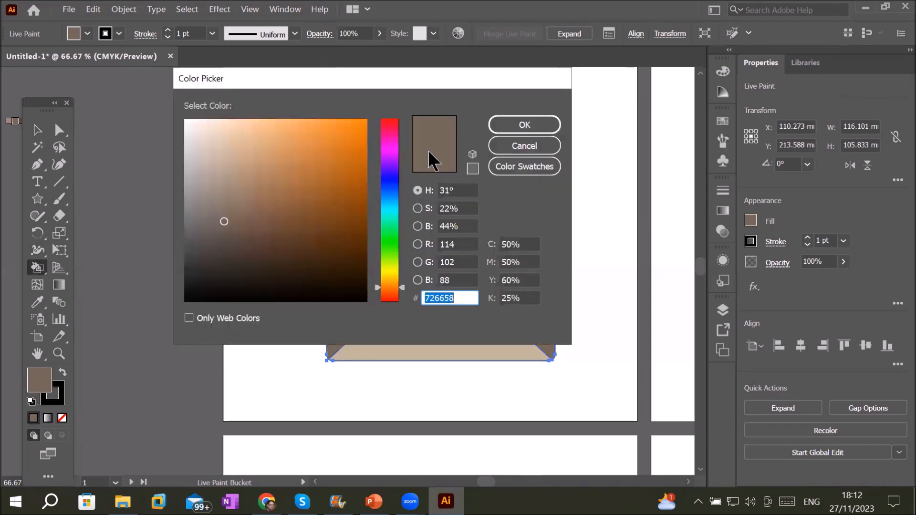
click(389, 145)
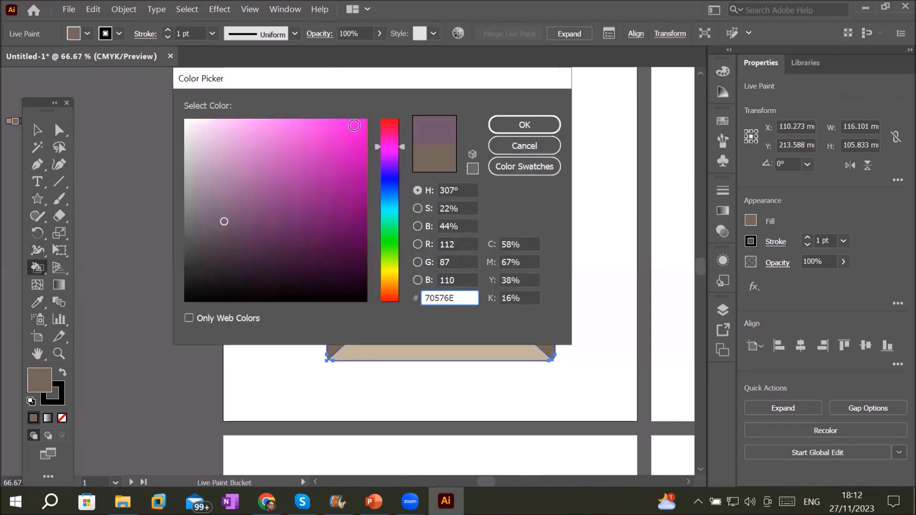
click(343, 126)
click(536, 127)
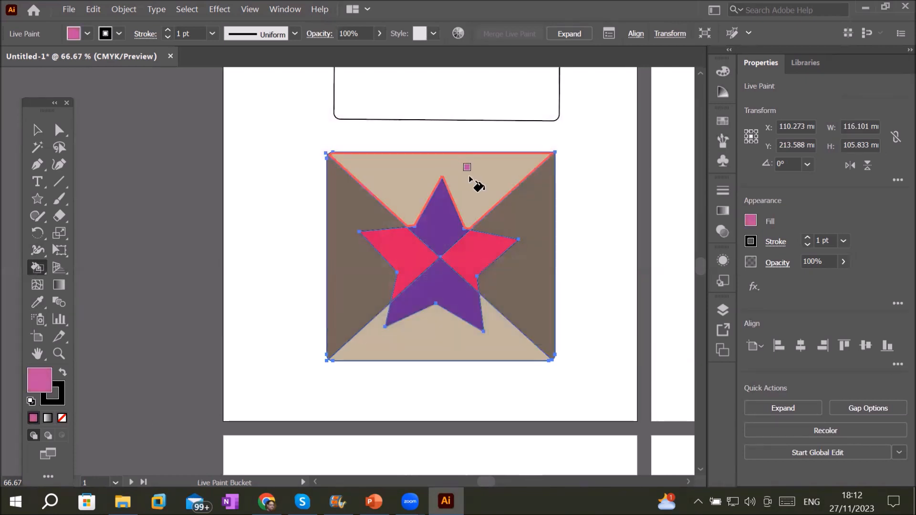
click(470, 179)
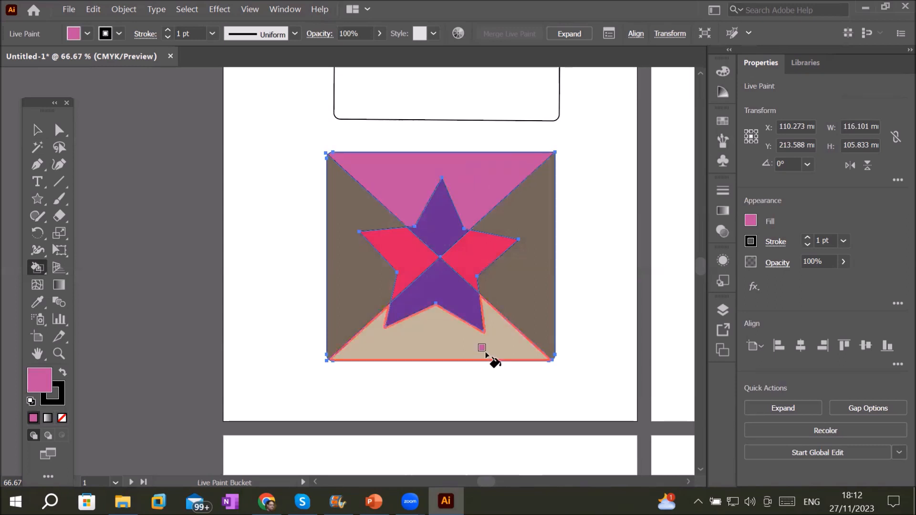
click(502, 350)
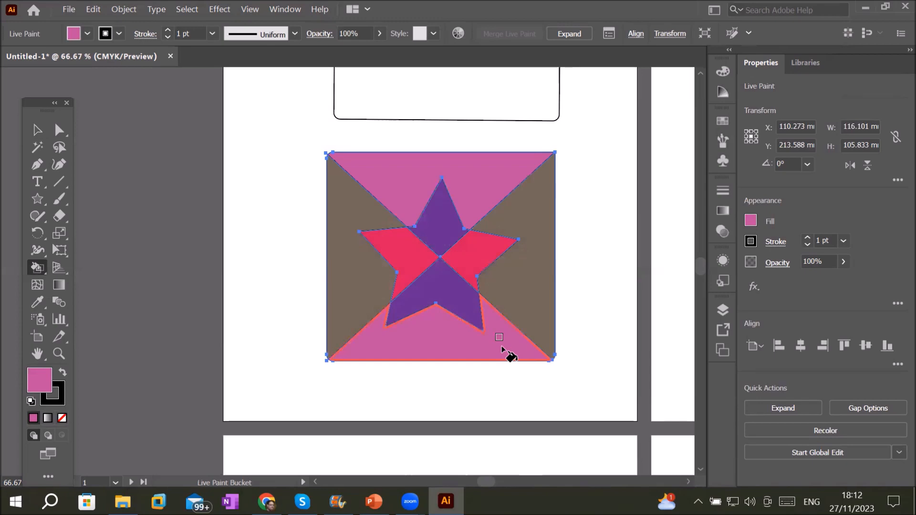
Draw three straight lines joining the opposite corners of the hexagon on the second artboard, and deselect them
scroll(556, 321, down, 2)
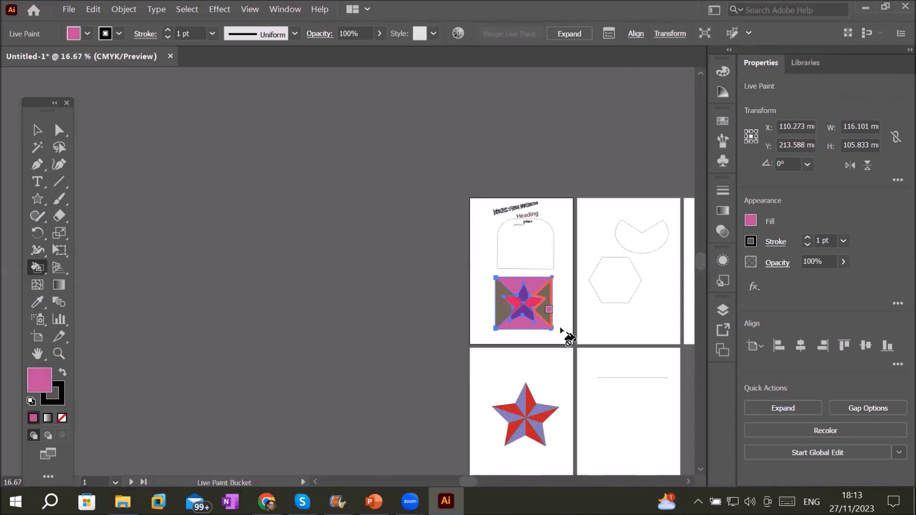
scroll(671, 329, up, 2)
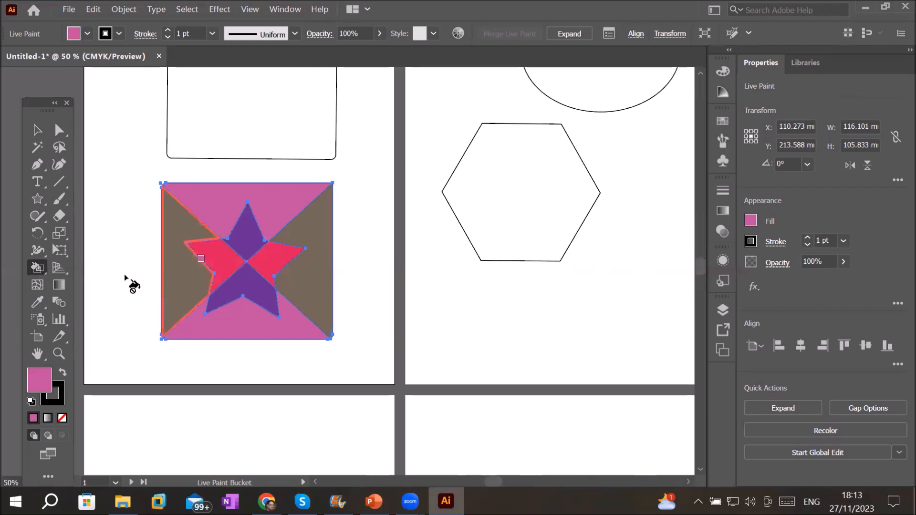
click(58, 182)
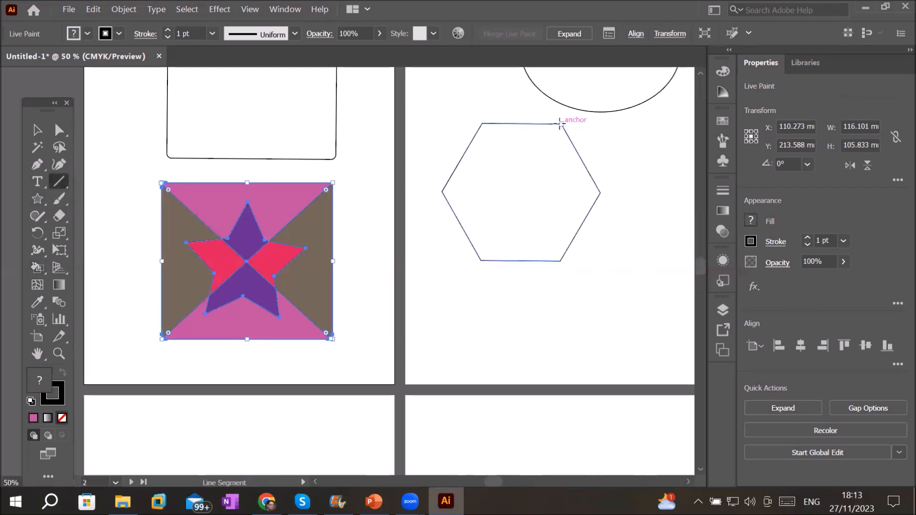
drag(560, 123, 482, 260)
drag(482, 124, 561, 261)
drag(442, 191, 601, 196)
scroll(609, 198, up, 5)
scroll(553, 154, down, 4)
click(39, 131)
click(628, 220)
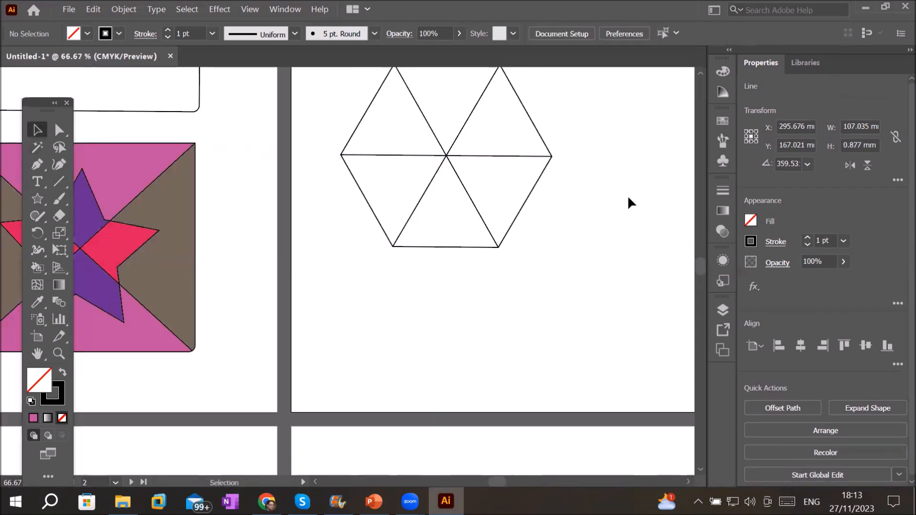
Make the hexagon and its three diagonals a Live Paint group, painting the upper-left triangle red
drag(616, 207, 623, 266)
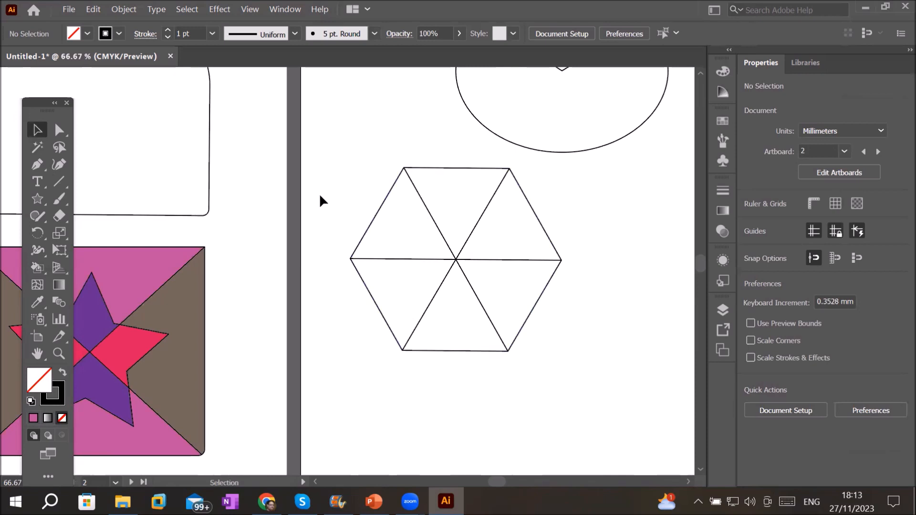
drag(400, 233, 594, 375)
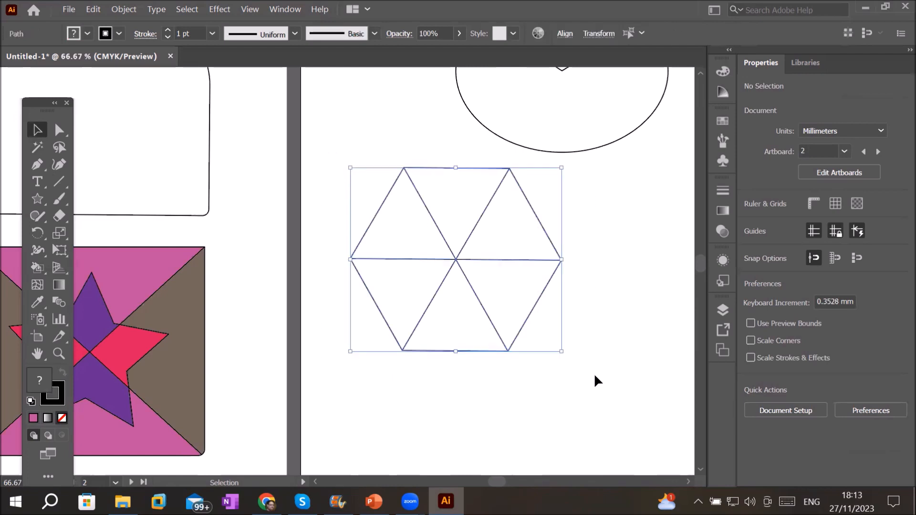
click(37, 267)
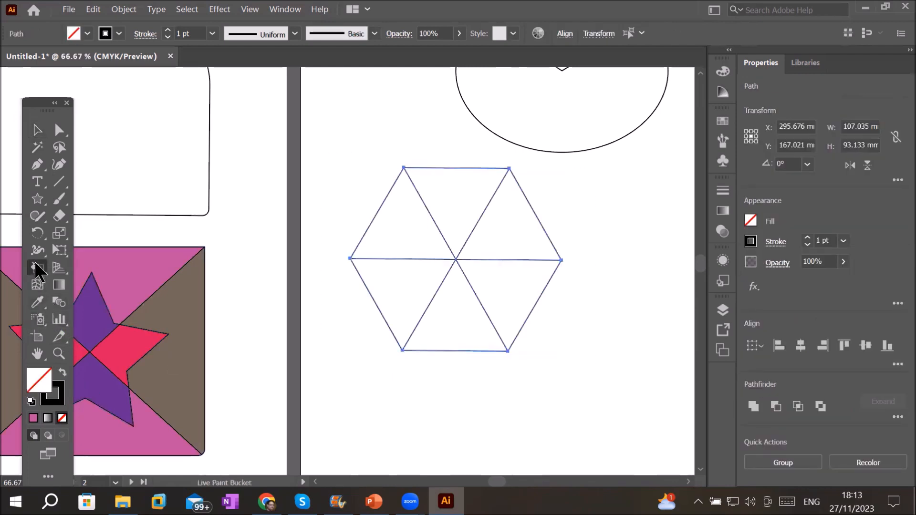
key(d)
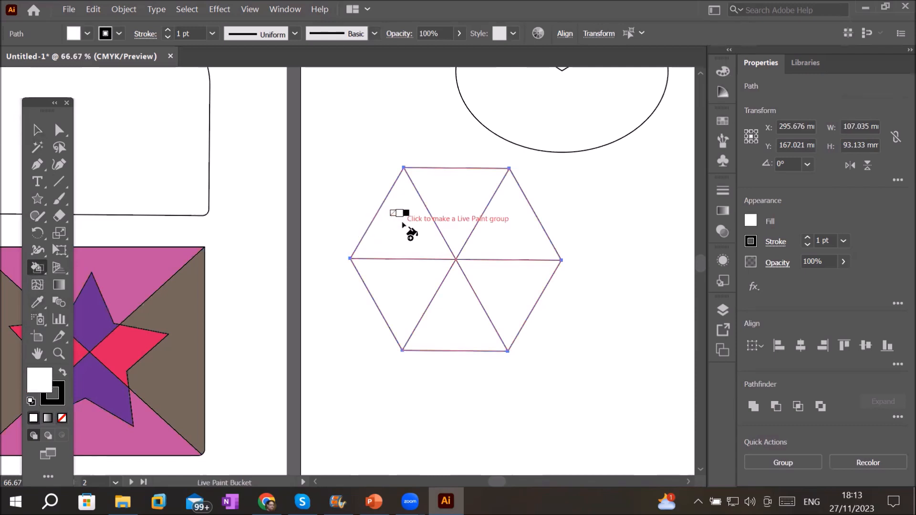
key(Right)
key(Right)
click(403, 224)
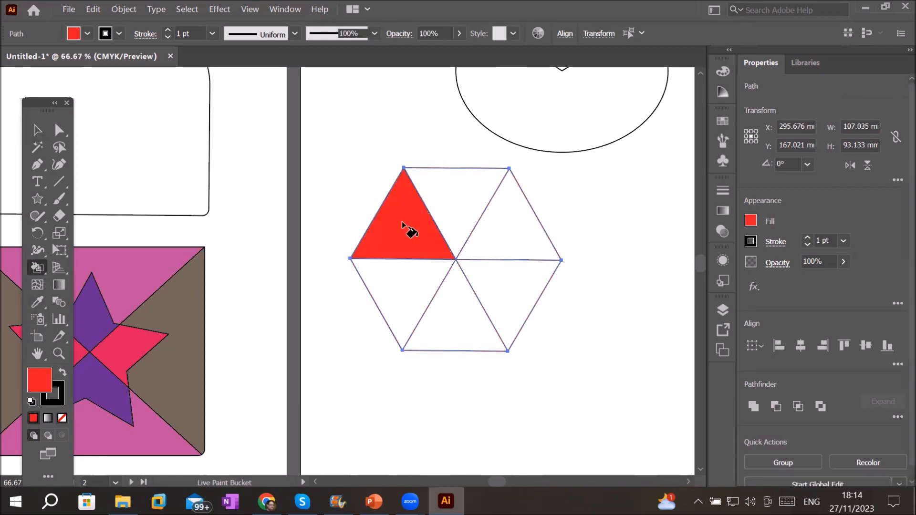
Paint the hexagon's top triangle yellow, the upper-right one green and the lower-right one light blue
key(Right)
click(469, 196)
key(Right)
click(507, 227)
key(Right)
click(499, 299)
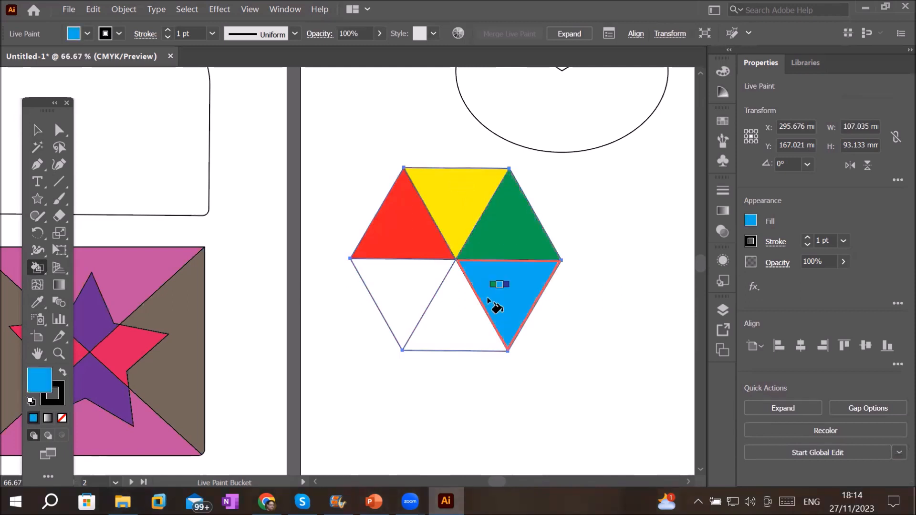
Paint the hexagon's bottom triangle dark blue and the lower-left triangle orange
key(Right)
click(449, 318)
key(Right)
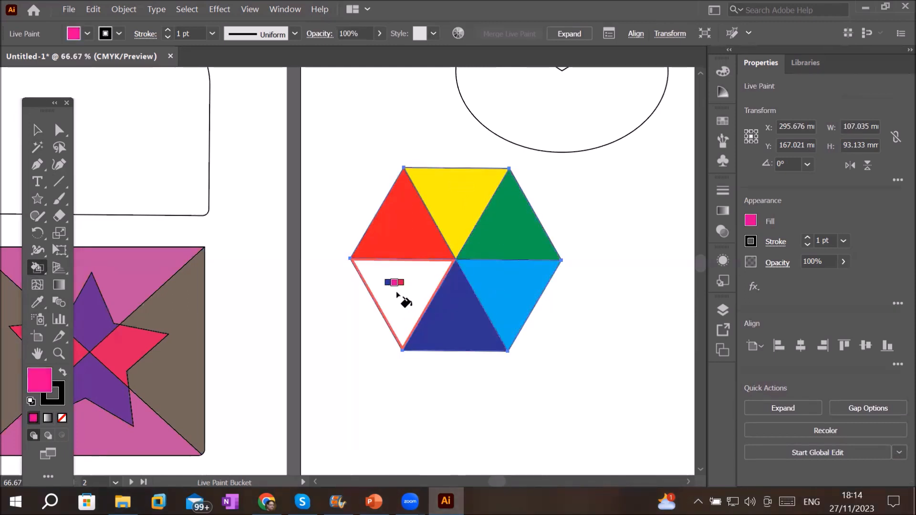
key(Right)
key(Right)
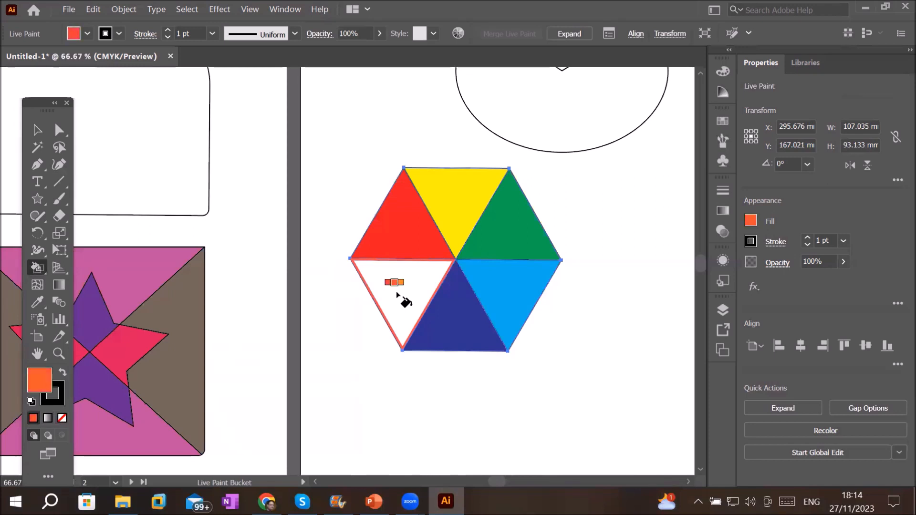
key(Right)
click(399, 296)
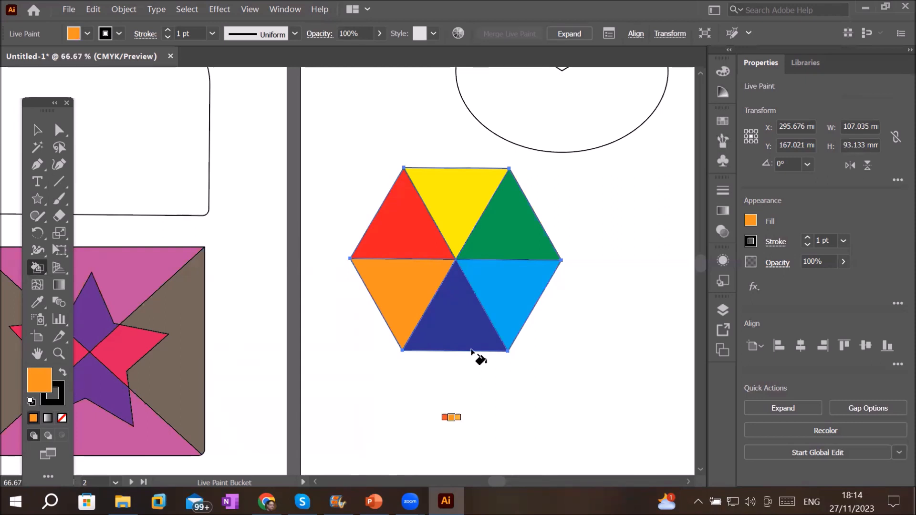
Draw a square of about 85 mm on the empty third artboard and give it the default white fill and black stroke
scroll(477, 339, down, 2)
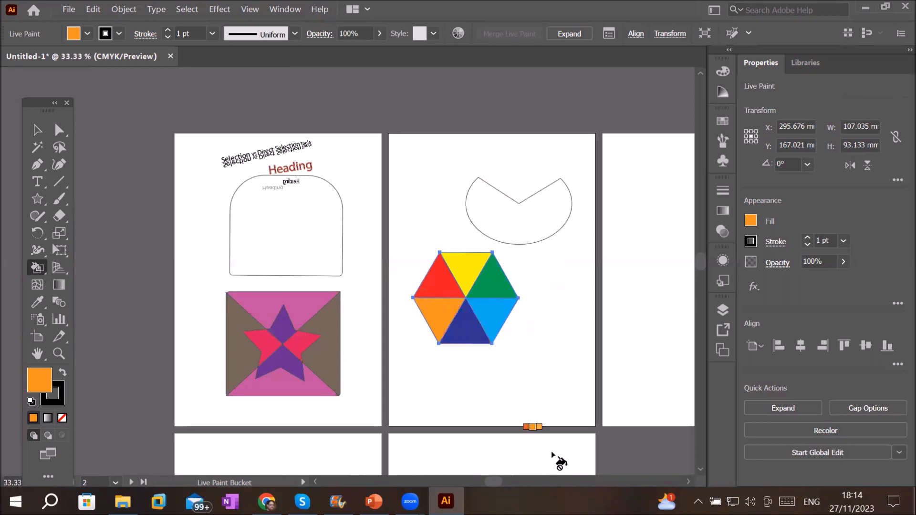
click(37, 130)
click(625, 303)
drag(642, 305, 293, 319)
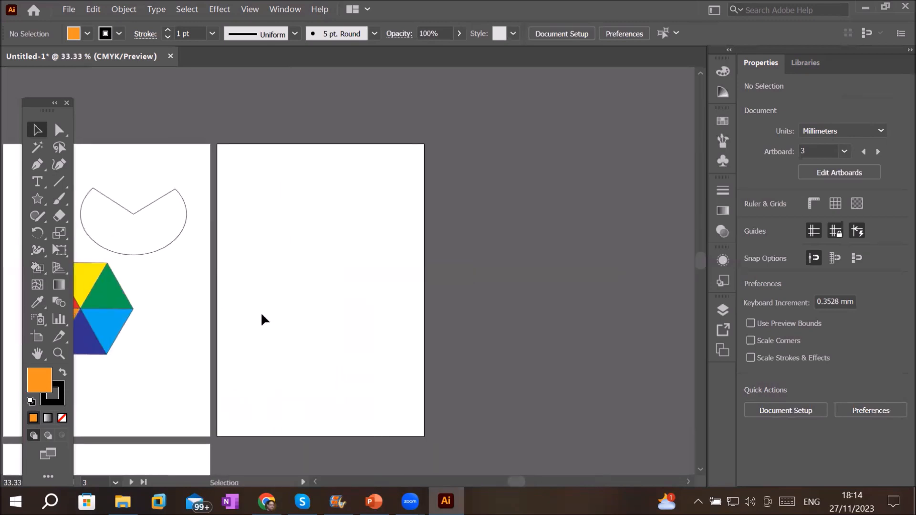
click(31, 199)
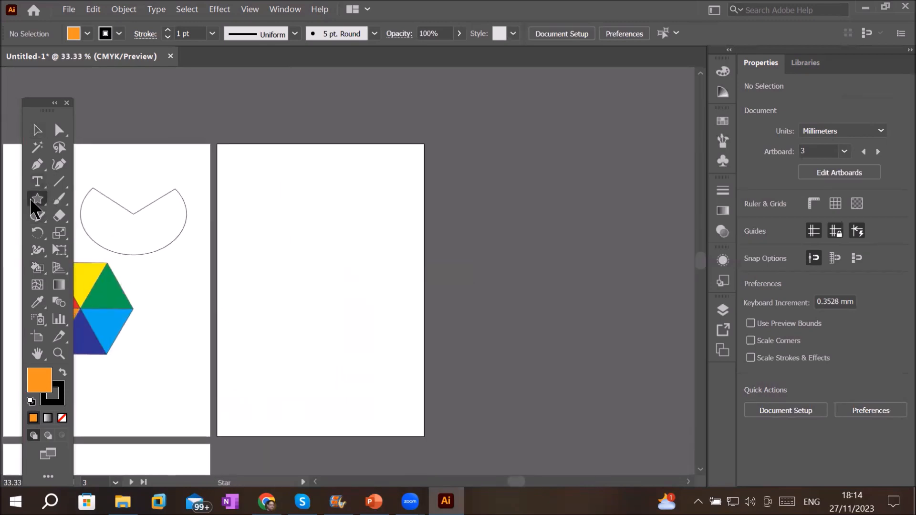
click(91, 201)
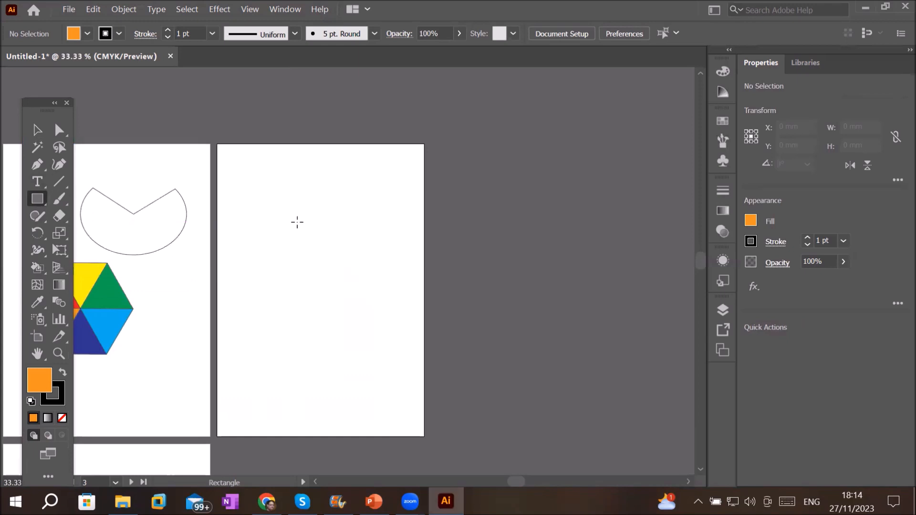
mouse_move(263, 221)
mouse_down()
mouse_move(332, 308)
mouse_move(358, 311)
mouse_move(368, 301)
mouse_move(336, 262)
mouse_move(347, 278)
mouse_up()
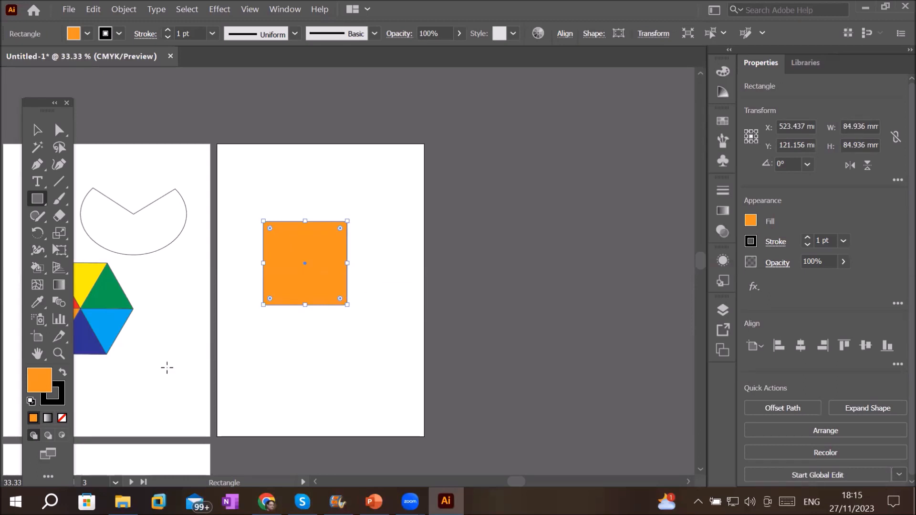
click(31, 404)
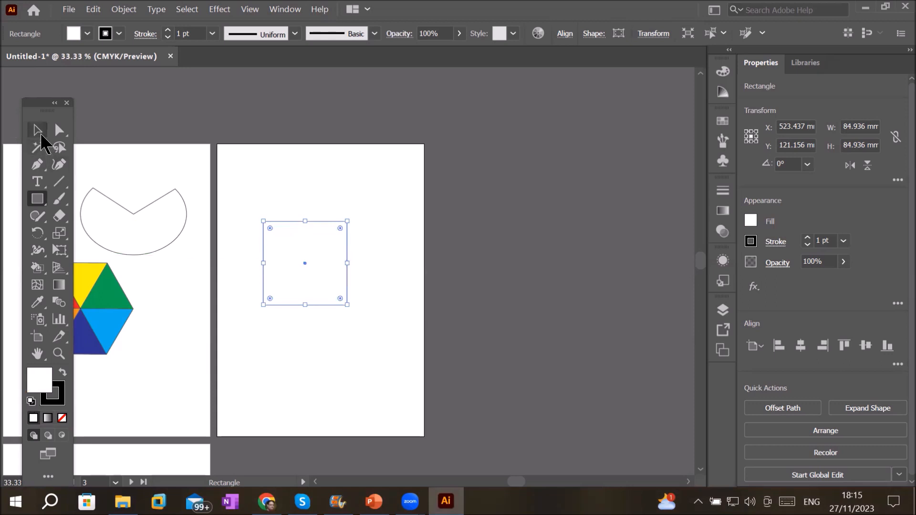
Copy the square about 42.47 mm right and down, placing the copy's upper-left corner on the original's centre
click(40, 134)
drag(320, 293, 364, 338)
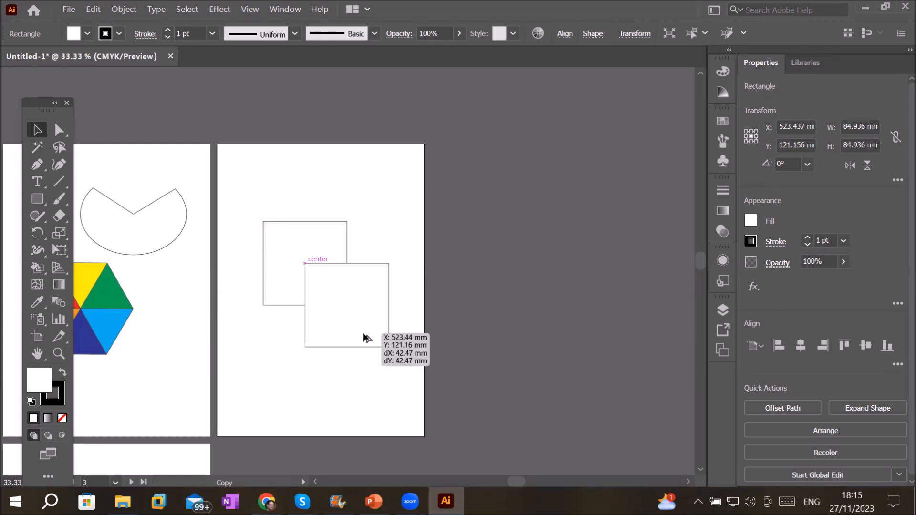
drag(367, 338, 365, 338)
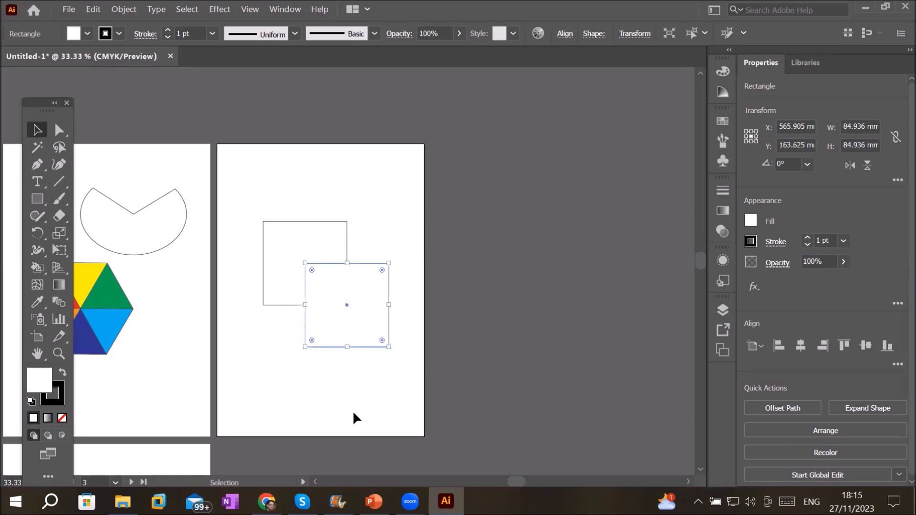
Connect the upper-left, upper-right and lower-left corners of the two squares with straight lines to form a cube
click(59, 184)
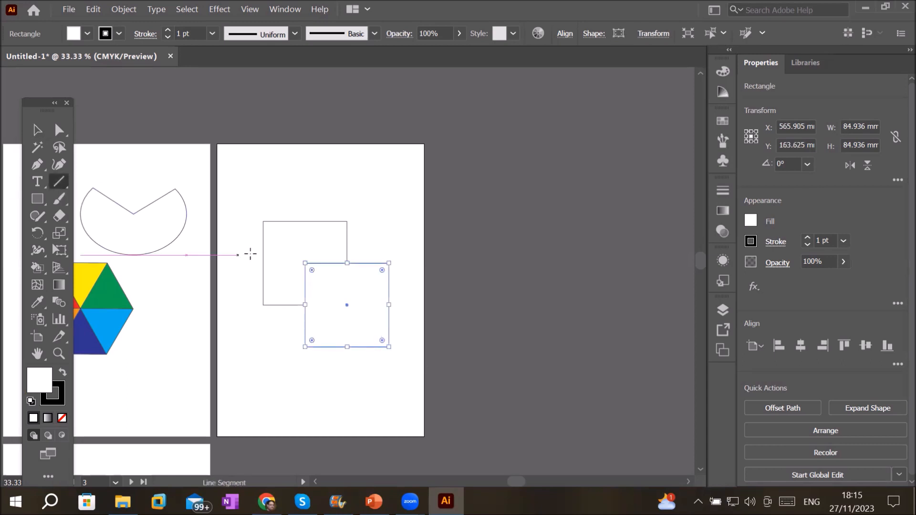
drag(262, 222, 306, 263)
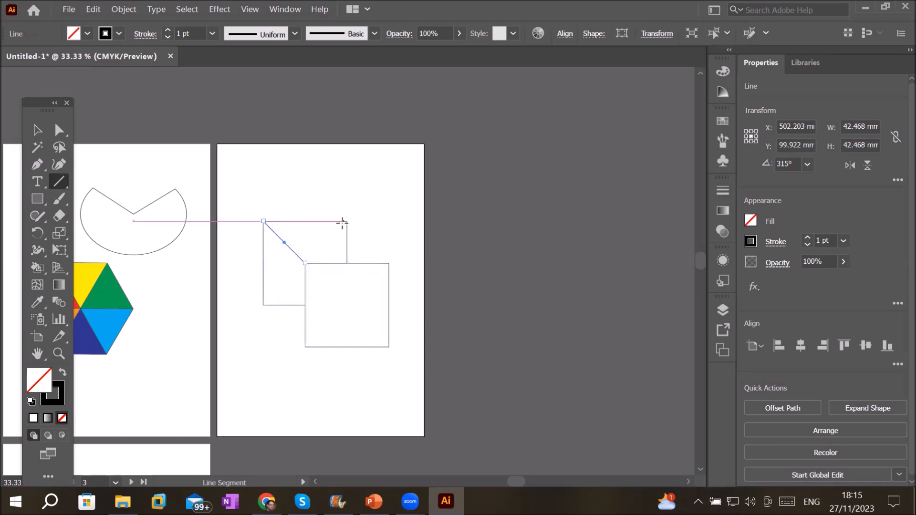
drag(347, 221, 388, 263)
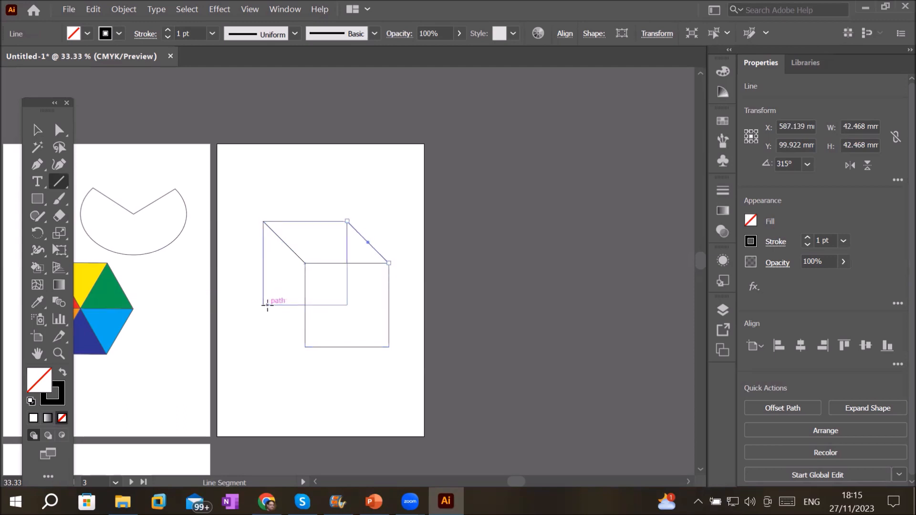
mouse_move(263, 305)
mouse_down()
mouse_move(302, 334)
mouse_move(305, 347)
mouse_up()
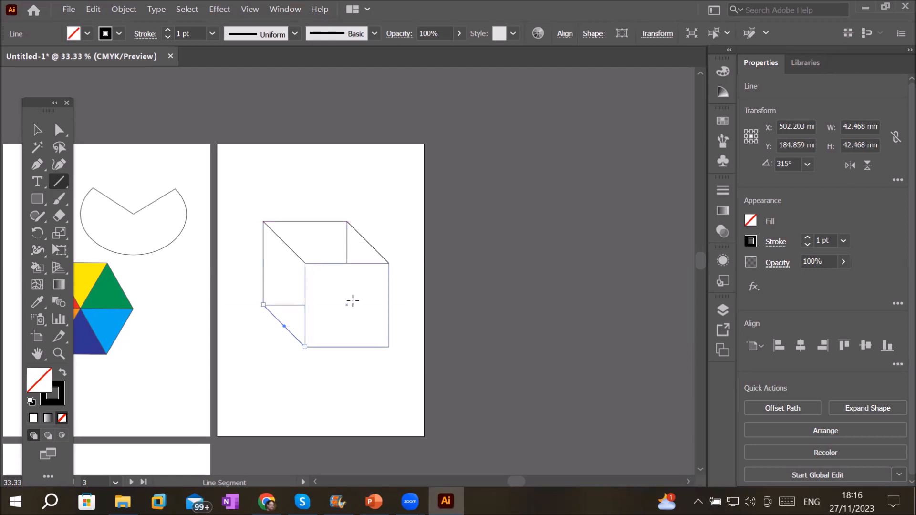
drag(305, 264, 305, 202)
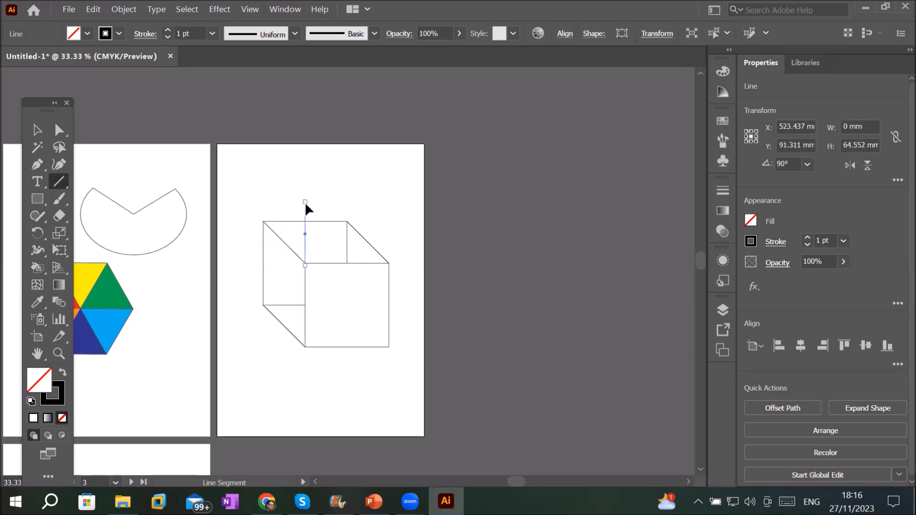
key(ctrl+z)
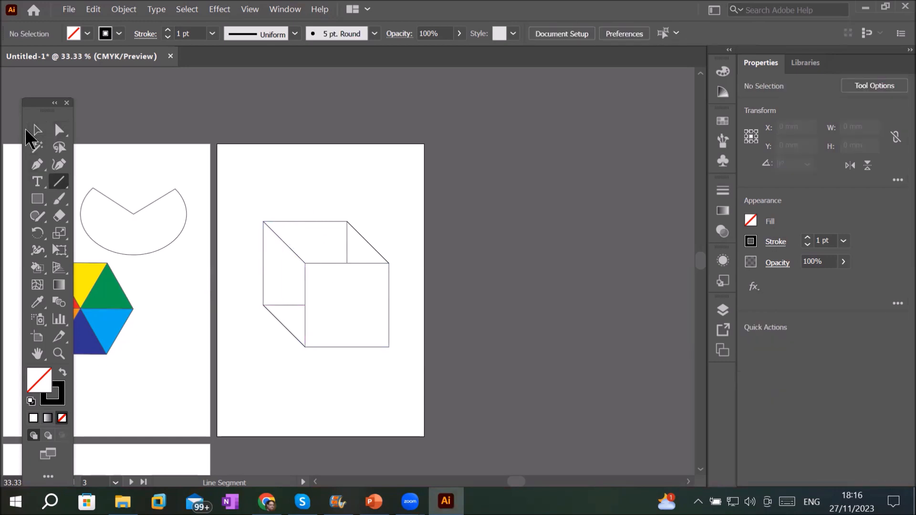
click(356, 318)
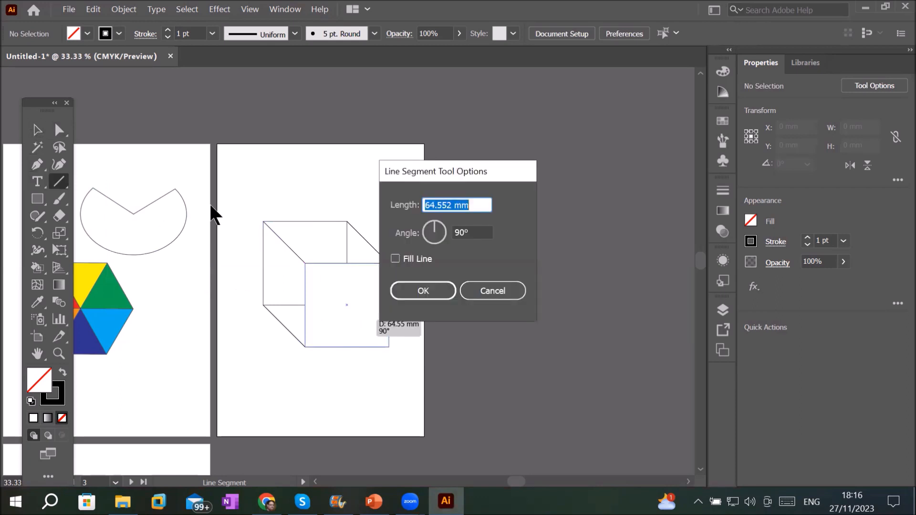
Send the cube's lower-right square to the back of the stacking order and deselect it
click(38, 130)
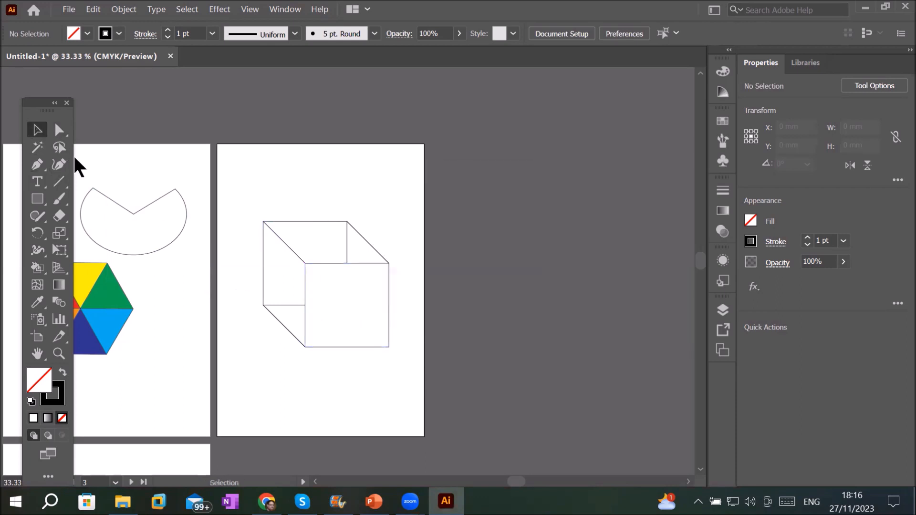
click(351, 301)
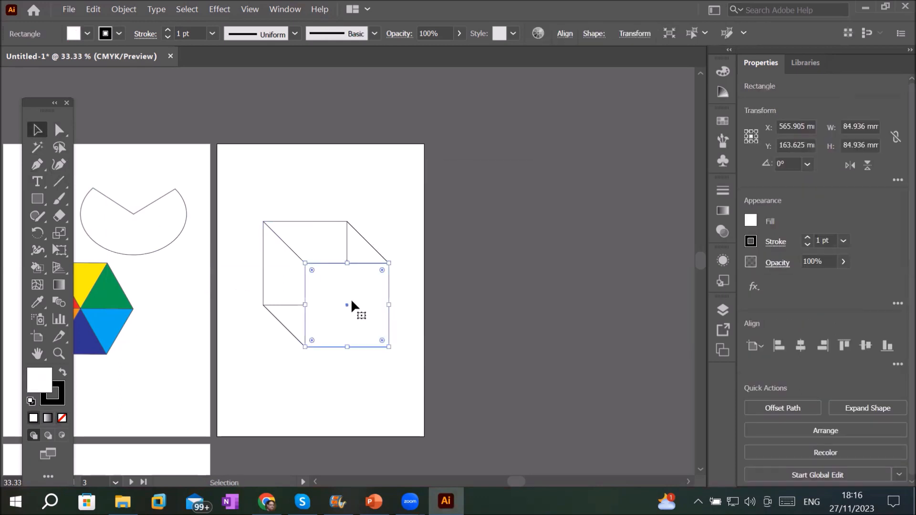
right_click(351, 302)
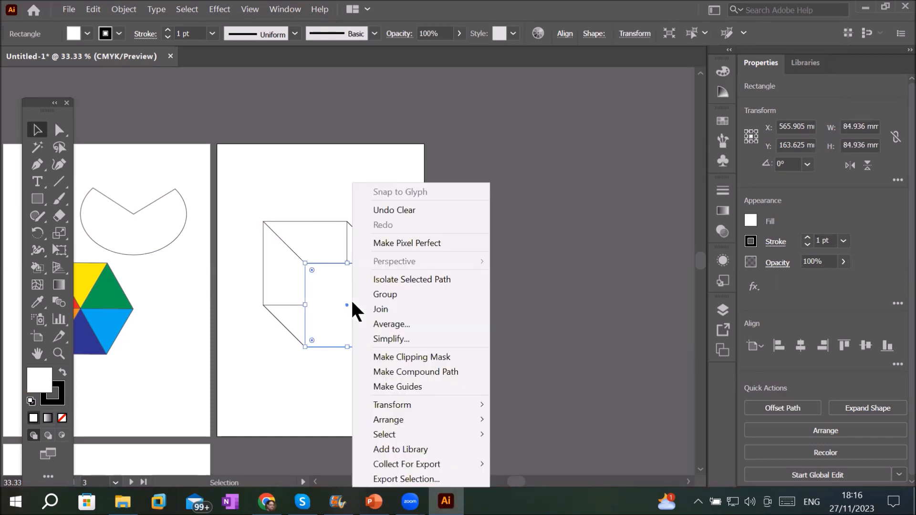
mouse_move(417, 417)
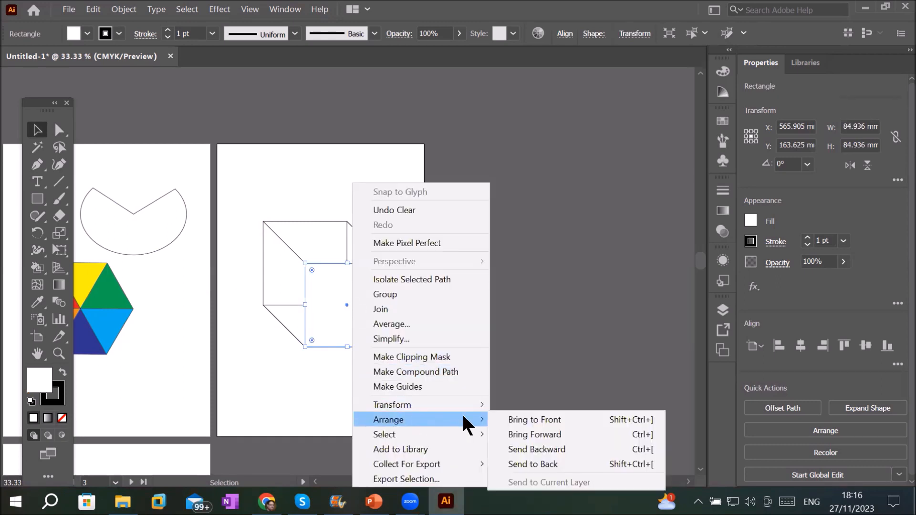
click(566, 468)
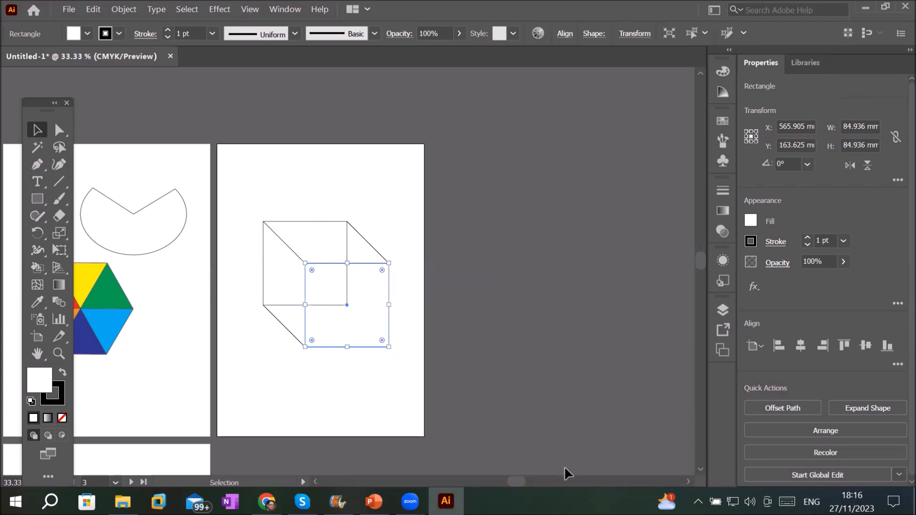
click(59, 181)
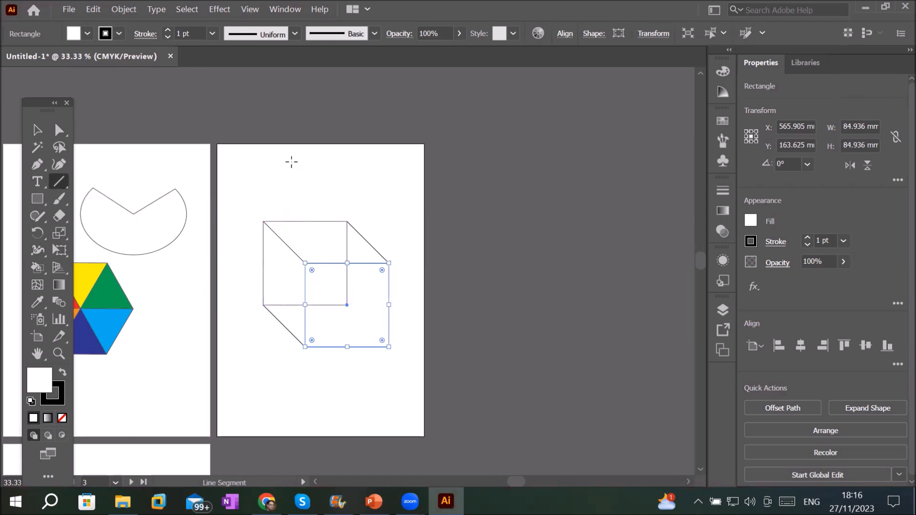
click(37, 131)
click(279, 190)
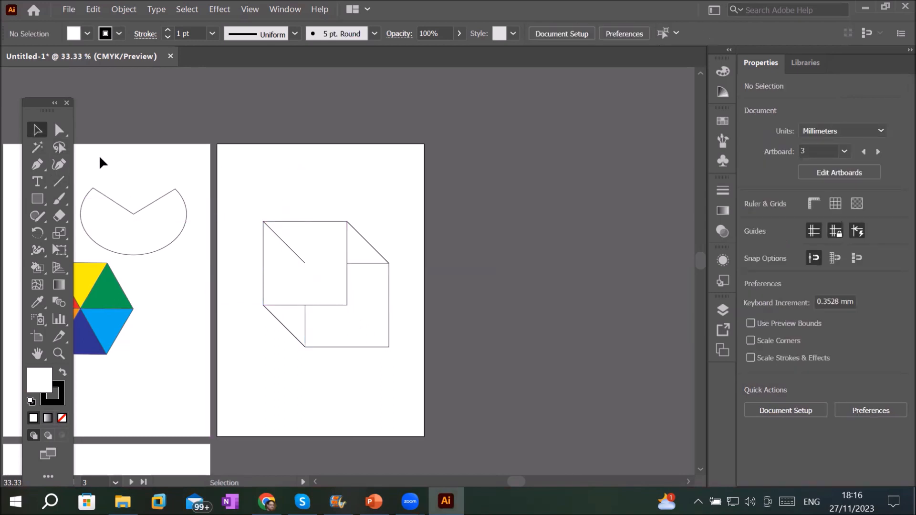
Draw lines joining the squares' lower-right corners and completing the front square's left edge, and undo a stray diagonal from the upper-right corner
click(60, 182)
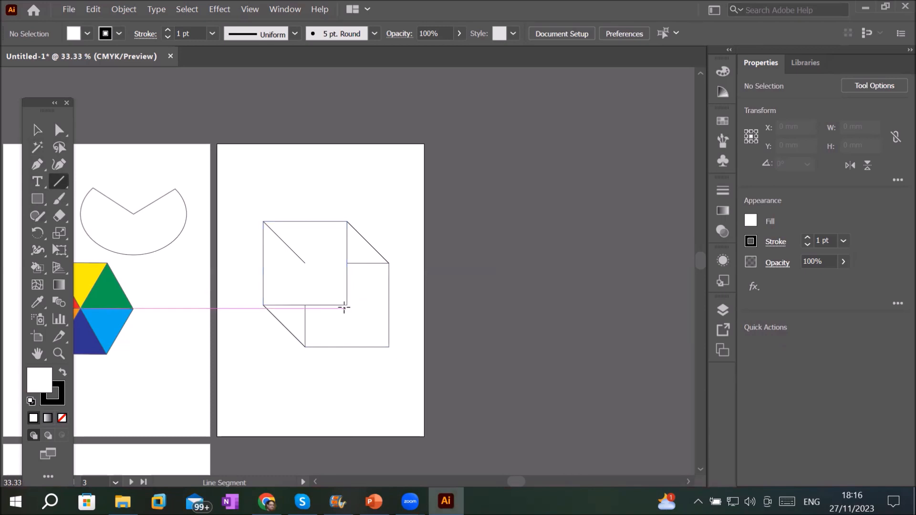
drag(344, 305, 388, 346)
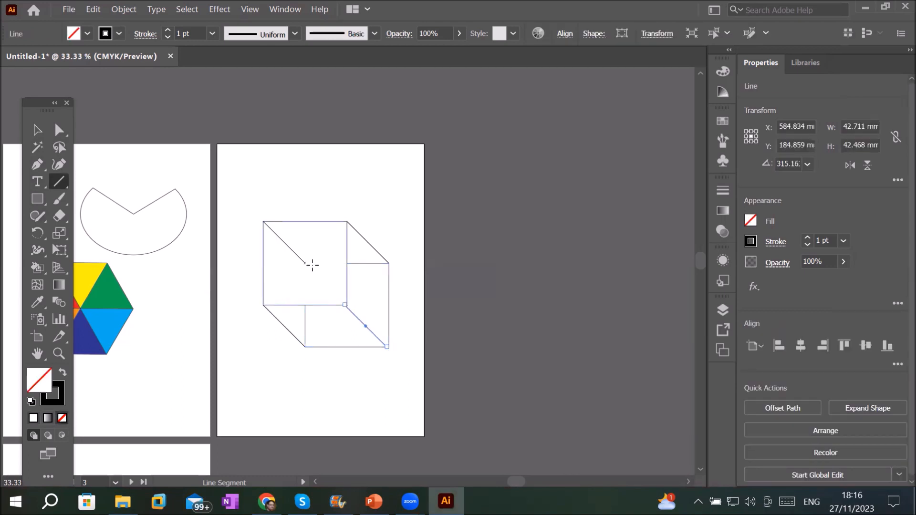
drag(306, 263, 305, 304)
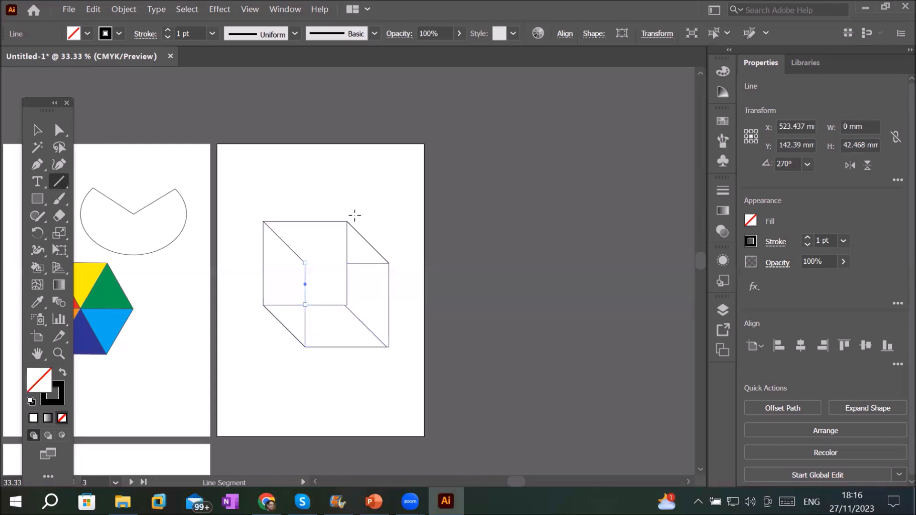
drag(347, 221, 387, 194)
key(ctrl+z)
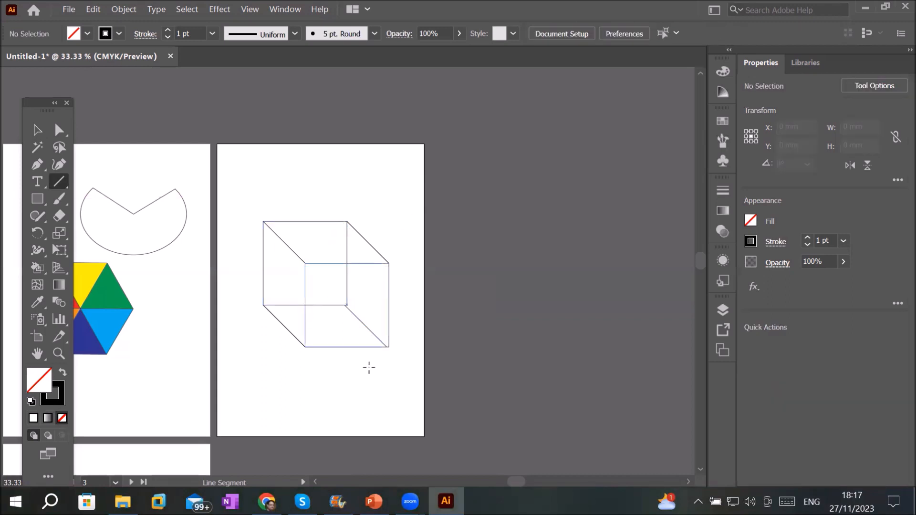
Undo the extra cube lines and the square's reordering to bring the lower-right square back in front
key(ctrl+z)
key(ctrl+z)
key(ctrl+z)
key(ctrl+z)
key(ctrl+z)
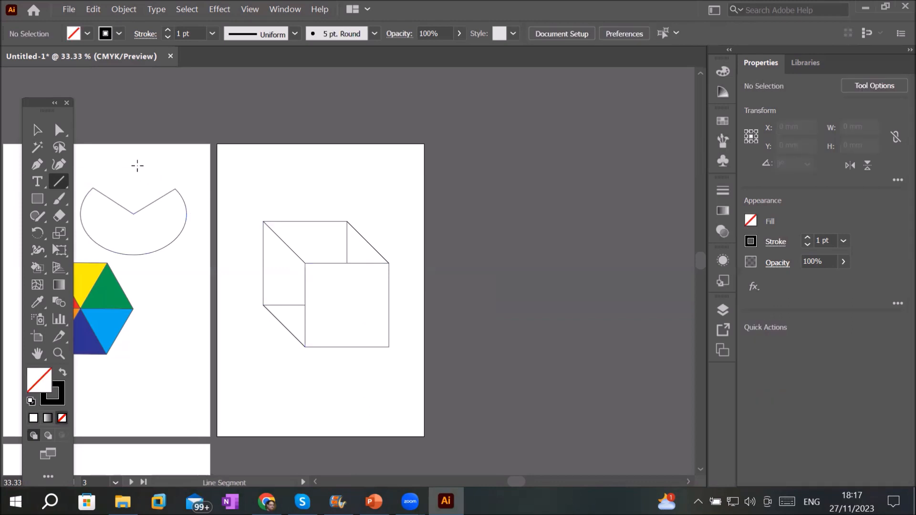
Delete all the artwork from the five artboards
click(37, 131)
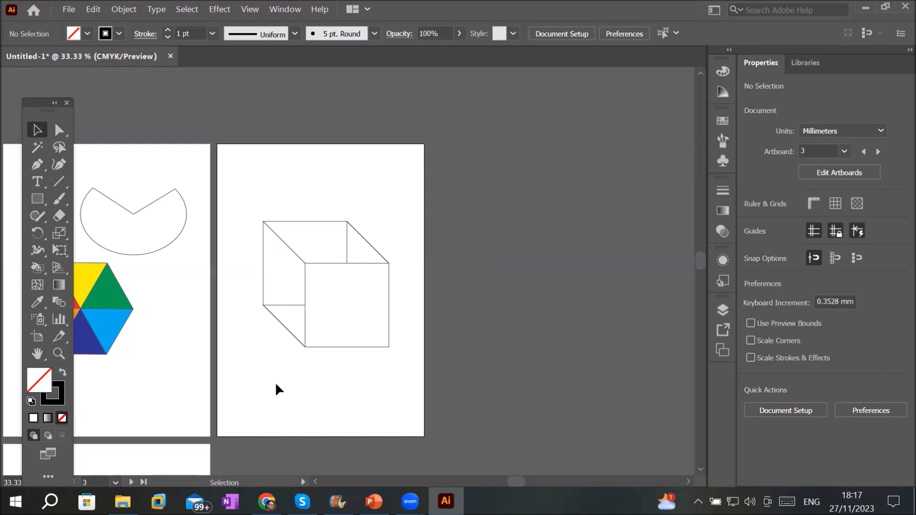
scroll(241, 332, down, 4)
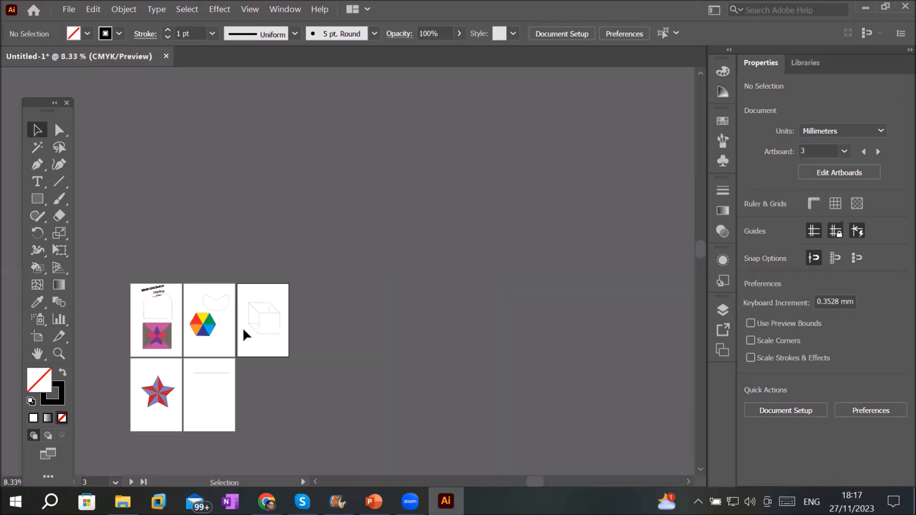
scroll(179, 389, up, 1)
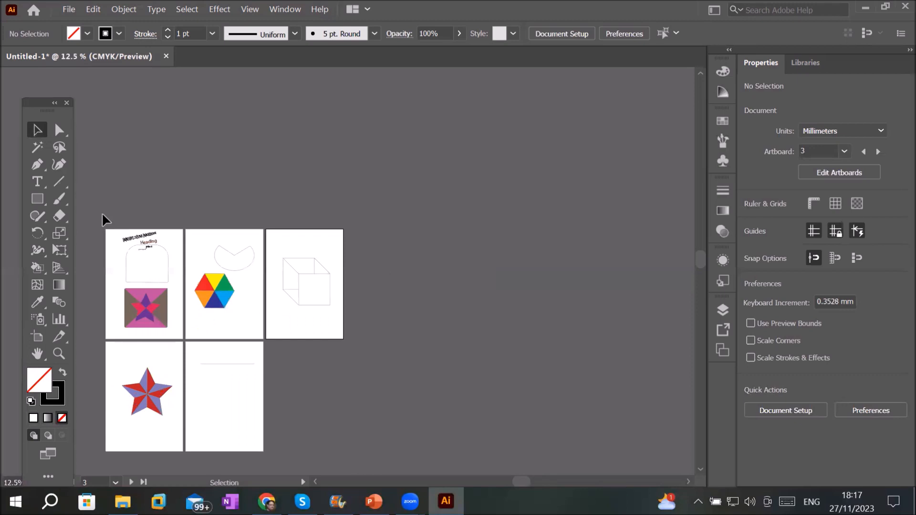
key(ctrl+a)
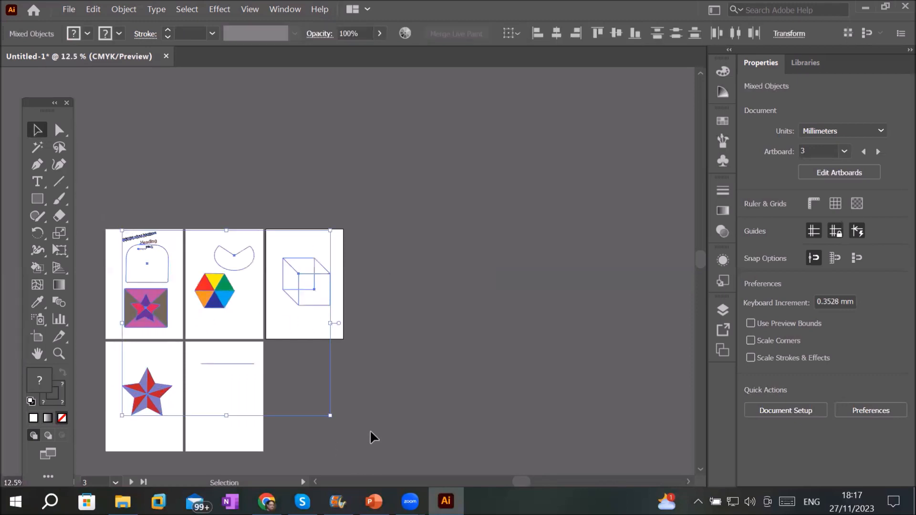
key(Delete)
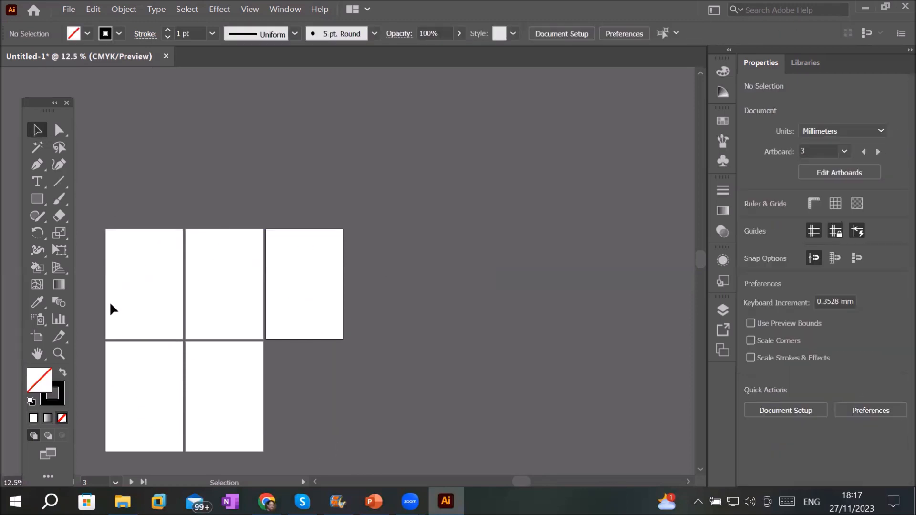
Show the tools grouped with Direct Selection and choose the Direct Selection tool
scroll(111, 304, up, 2)
click(59, 131)
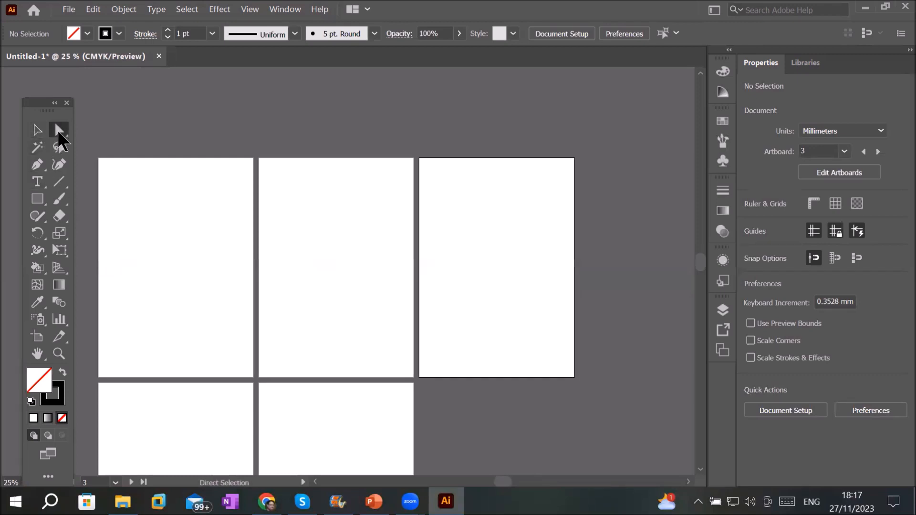
click(58, 132)
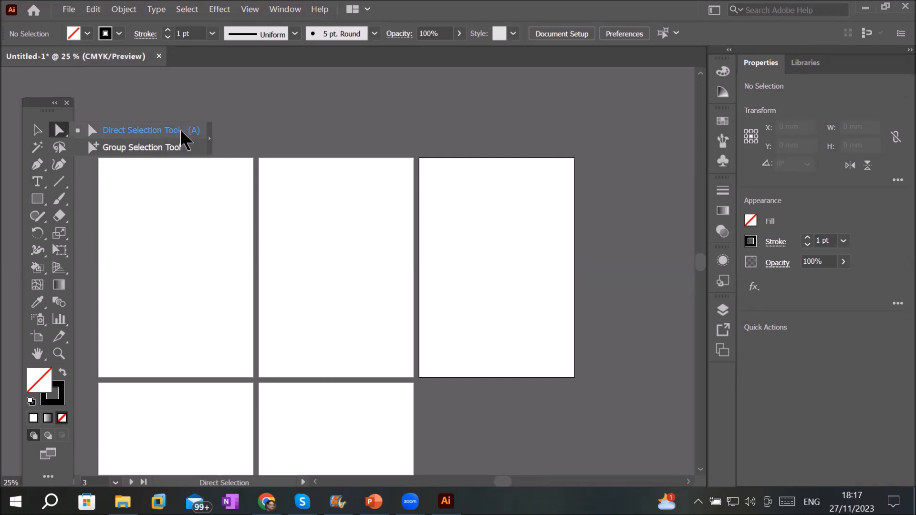
click(120, 132)
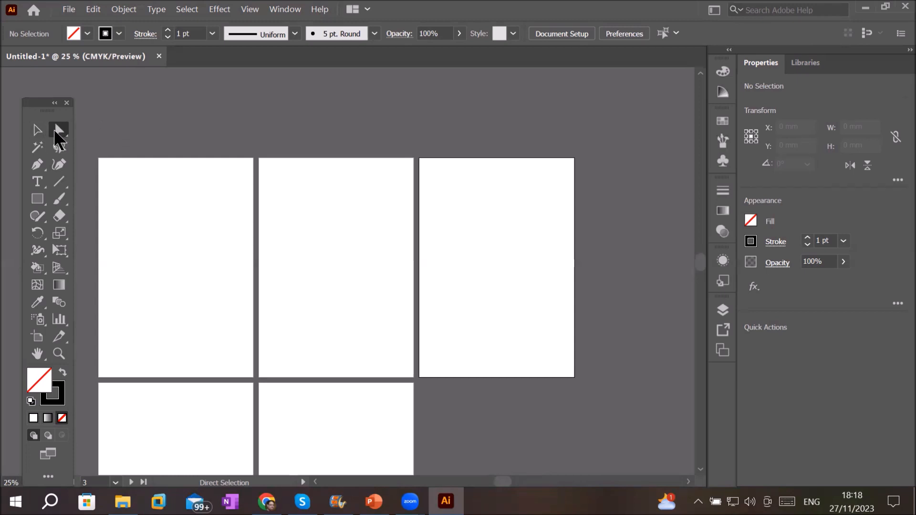
Draw an unfilled, black-stroked rectangle about 108 by 100 mm on the first artboard
click(40, 199)
drag(143, 201, 223, 275)
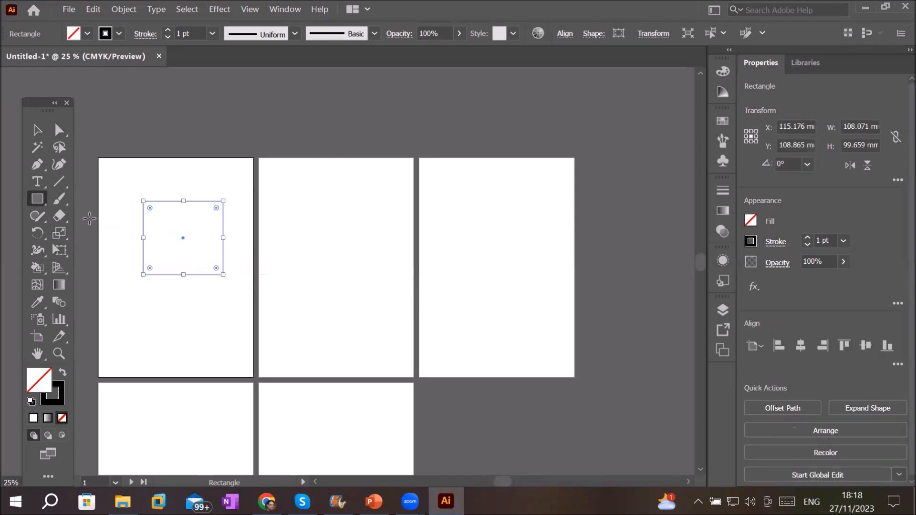
scroll(91, 224, up, 2)
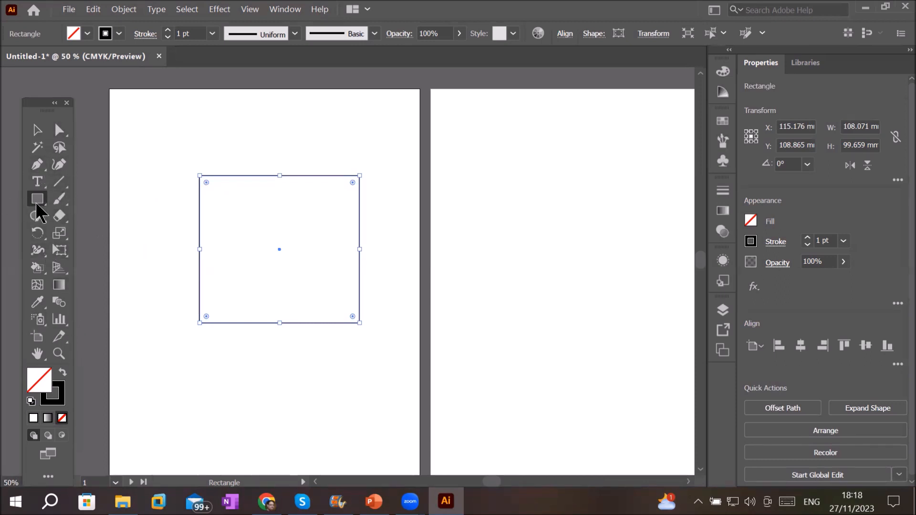
Add the heading text "Direct Selection Tool" above the rectangle, near the top of the first artboard
click(37, 181)
click(225, 104)
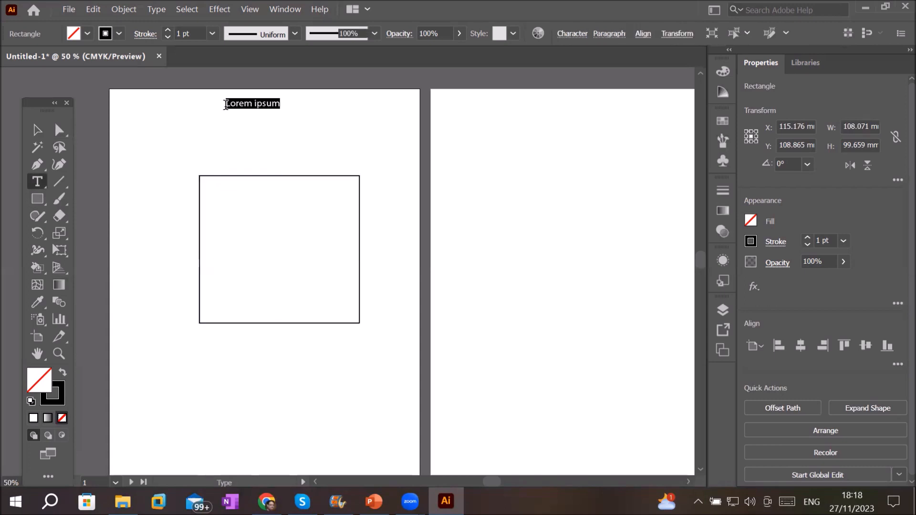
text(Direct Selection Tool)
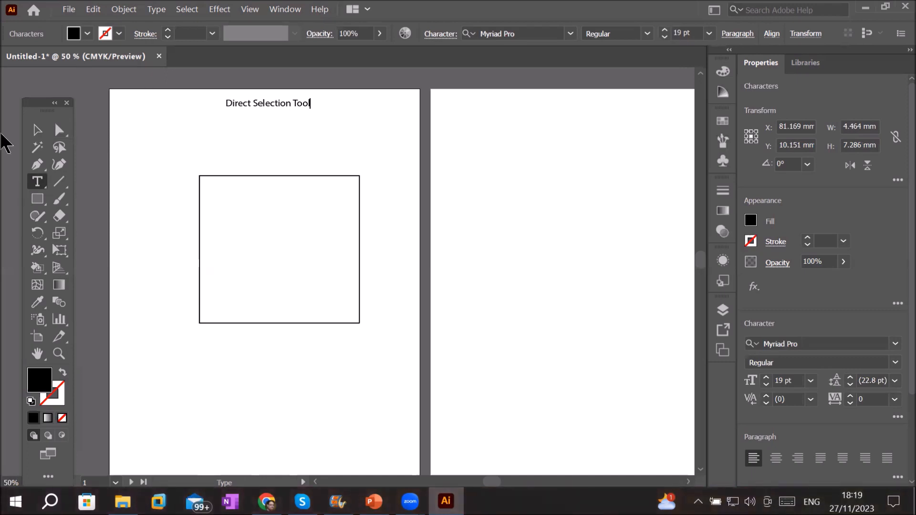
Scale the heading proportionally to about 161 mm wide and move it to roughly the artboard's horizontal centre
click(37, 130)
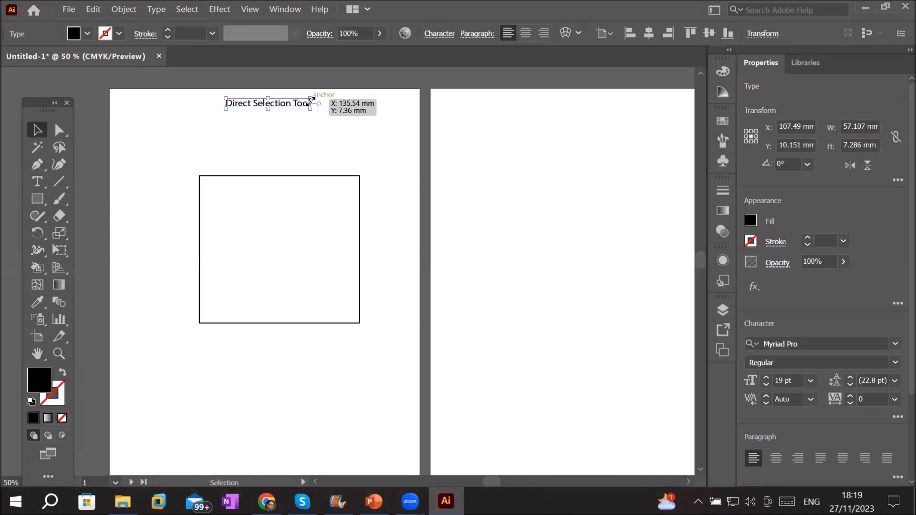
drag(310, 111, 466, 187)
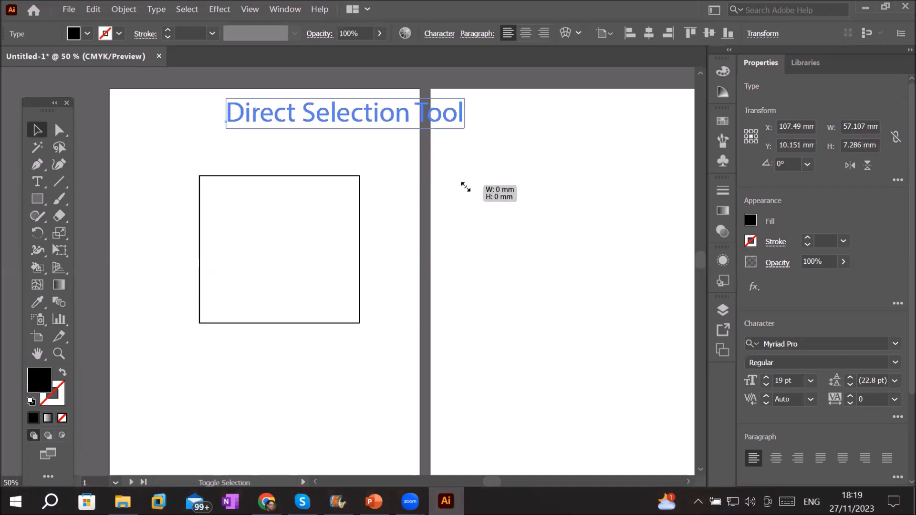
drag(360, 124, 290, 125)
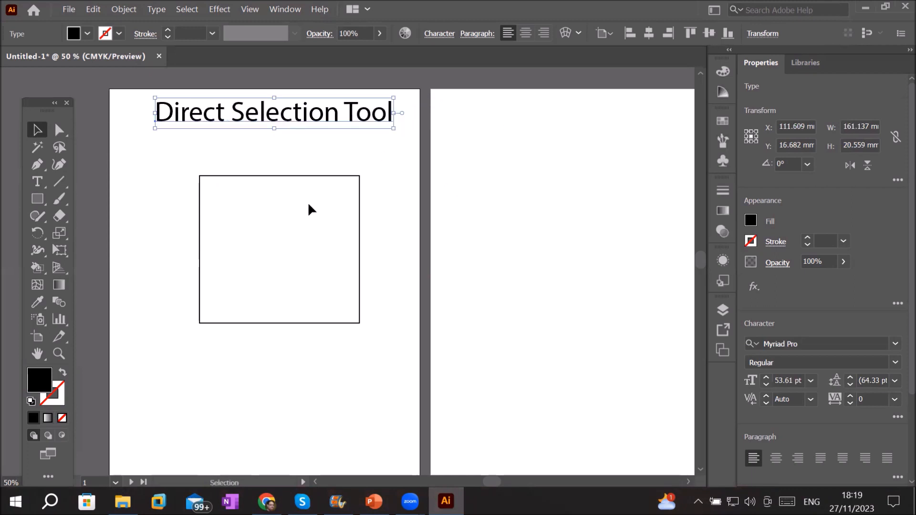
Try the Direct Selection tool on the heading, leave text editing without changing the wording, and reactivate Direct Selection
click(59, 135)
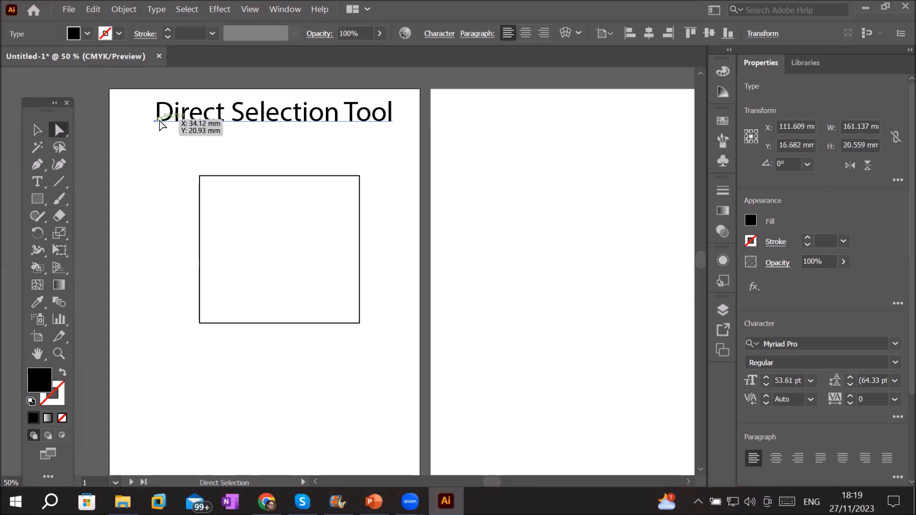
scroll(190, 162, up, 2)
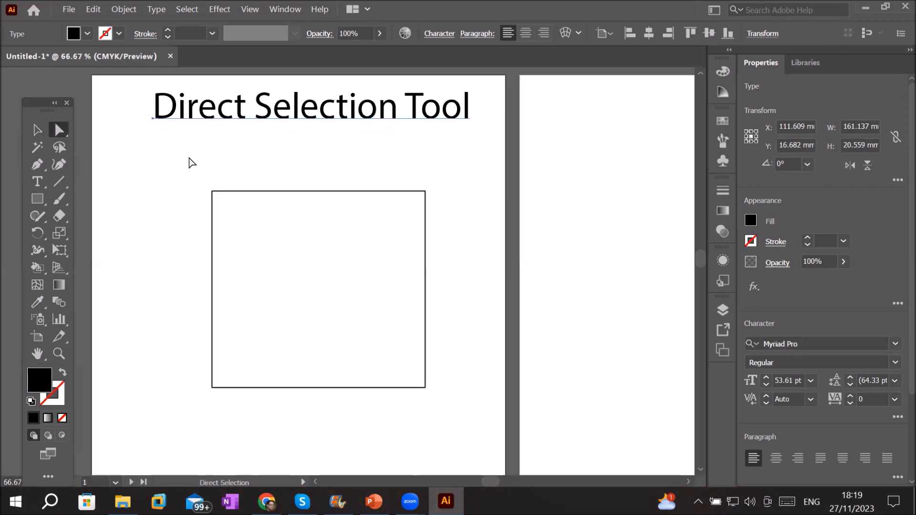
scroll(190, 163, down, 1)
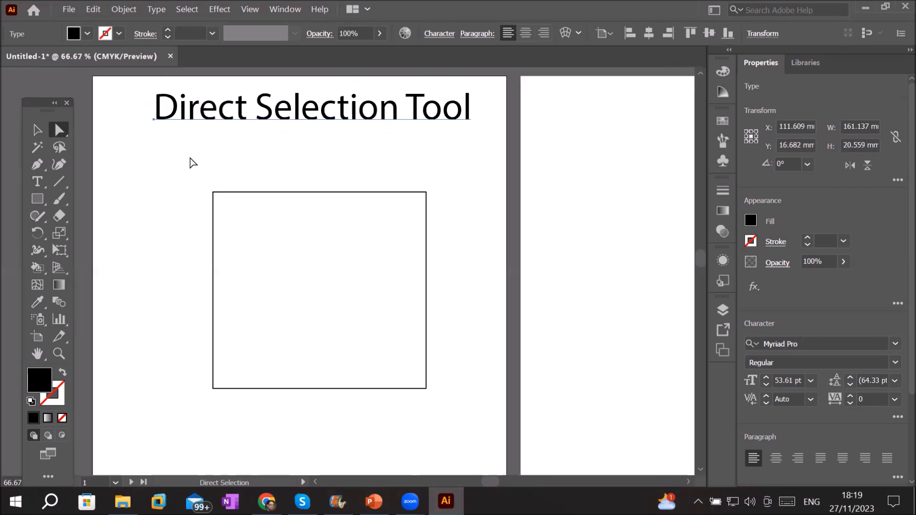
double_click(244, 121)
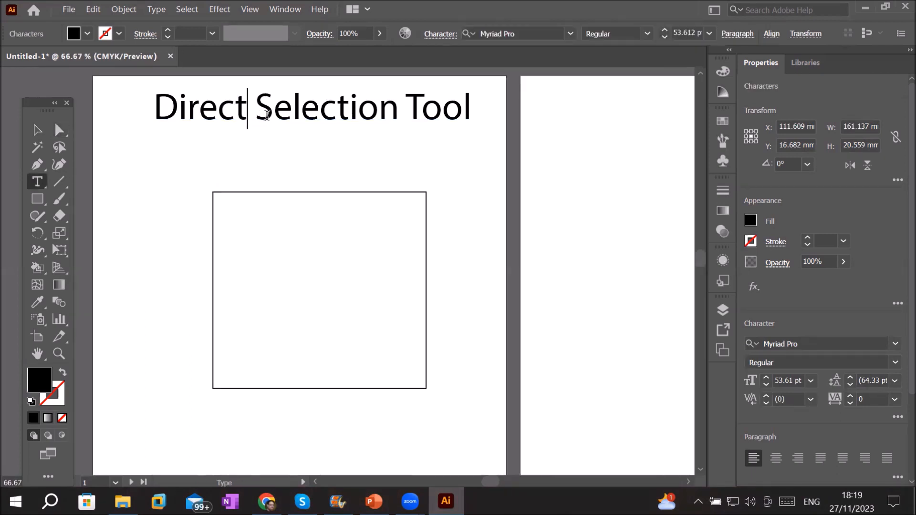
click(311, 111)
click(59, 129)
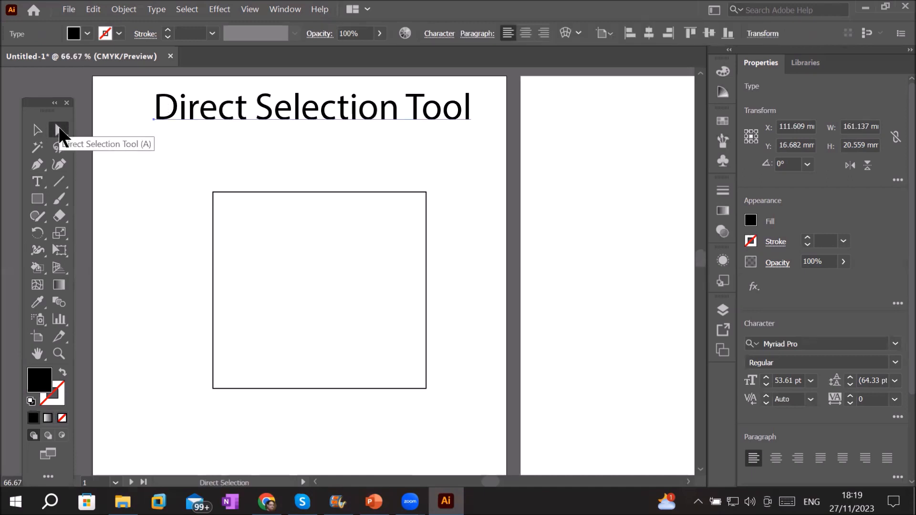
Try converting the "Direct Selection Tool" heading to outlines with Create Outlines, and deselect it
right_click(194, 111)
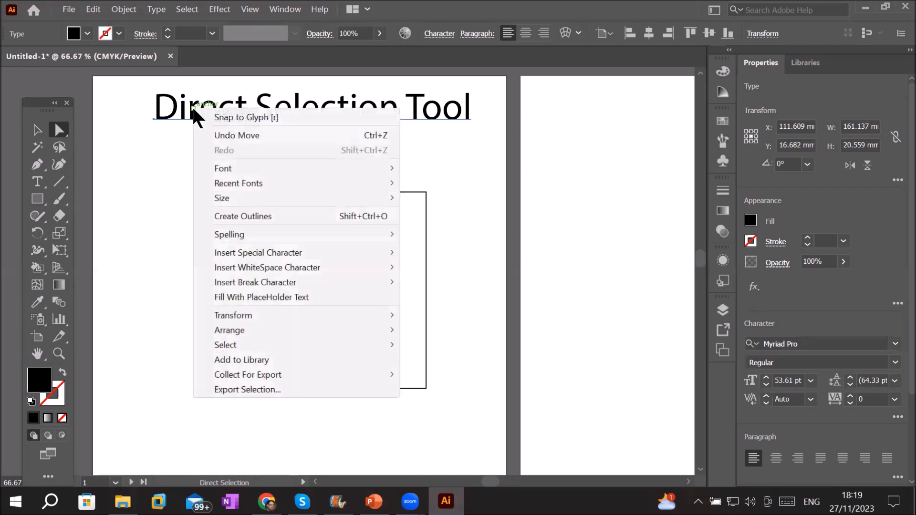
click(303, 220)
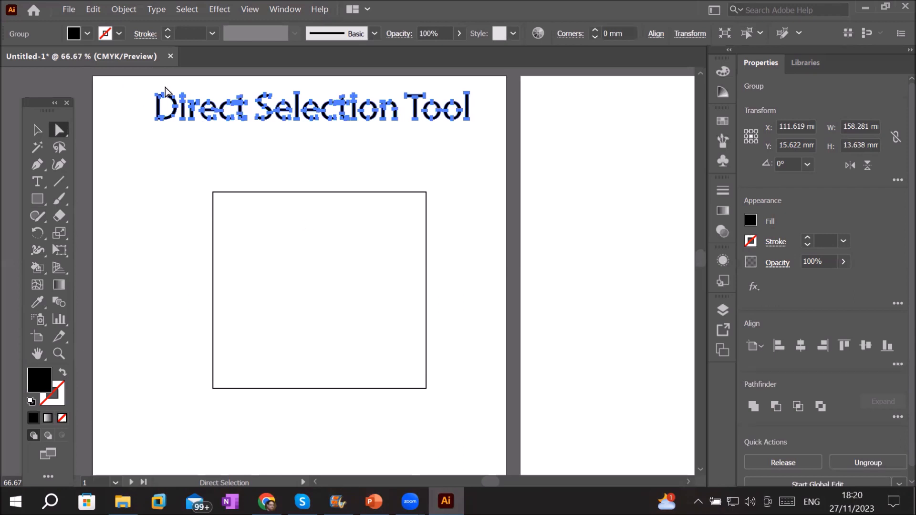
scroll(166, 90, up, 1)
scroll(165, 90, up, 2)
scroll(166, 90, up, 2)
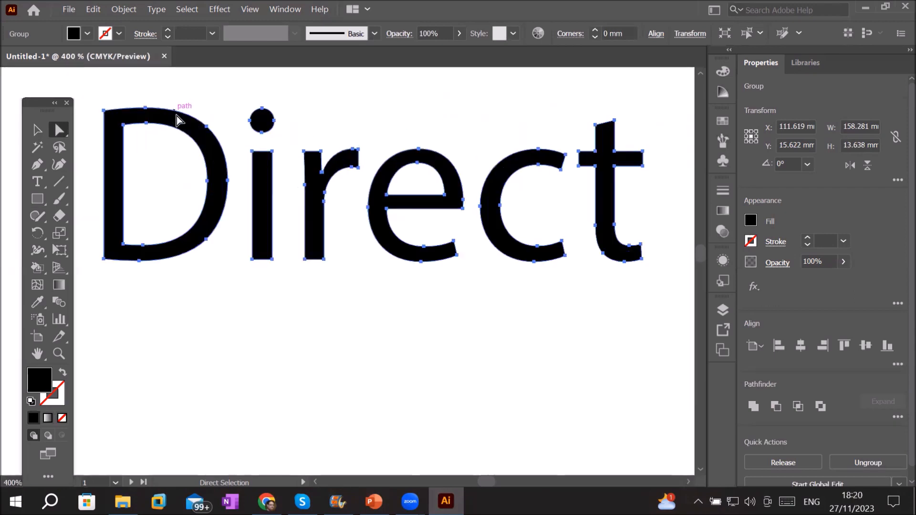
click(233, 269)
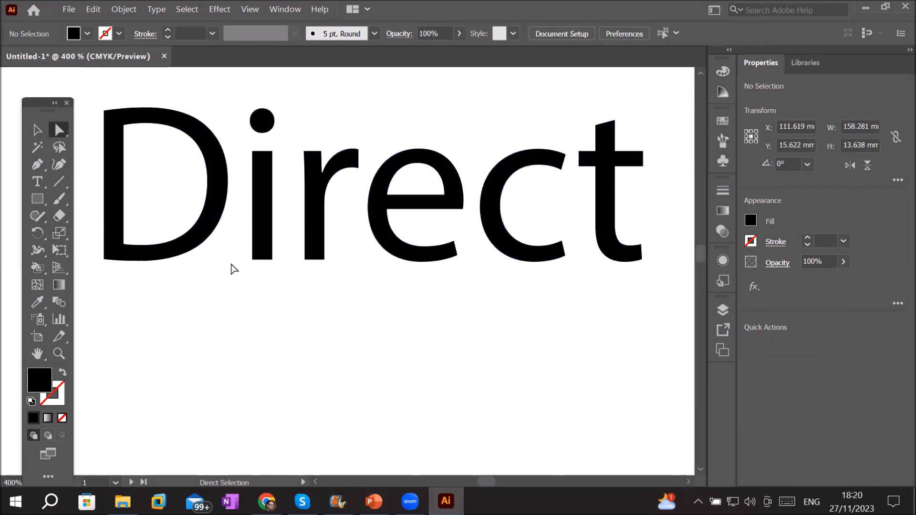
Try moving the outlined letter D slightly upward and pulling its two left corner anchor points outward into long spikes
click(202, 139)
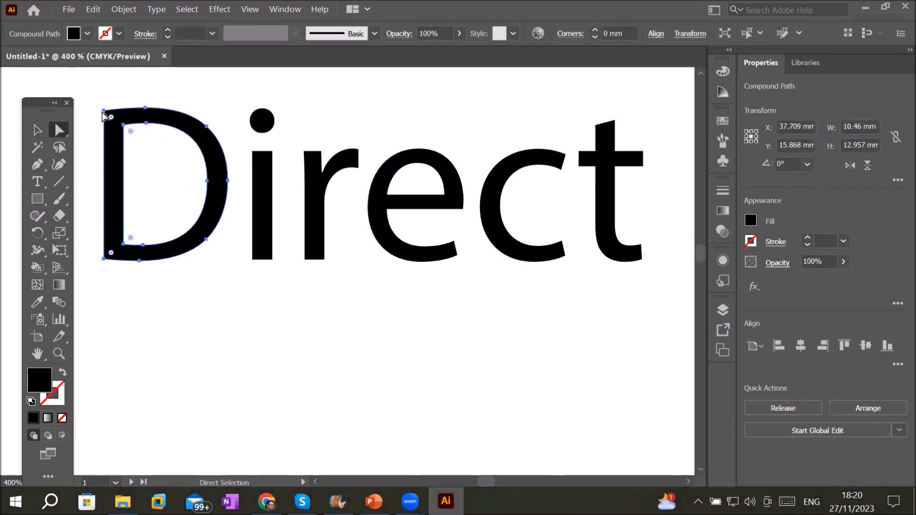
drag(105, 111, 104, 90)
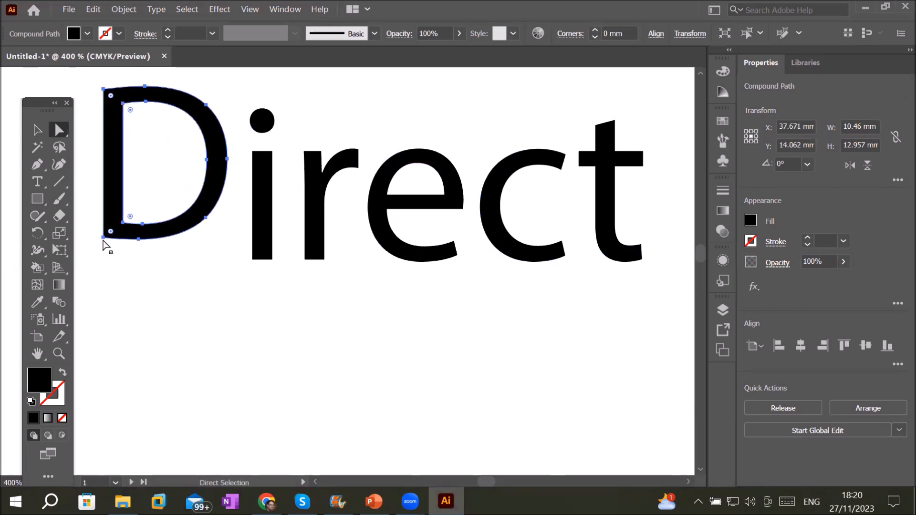
drag(105, 241, 91, 335)
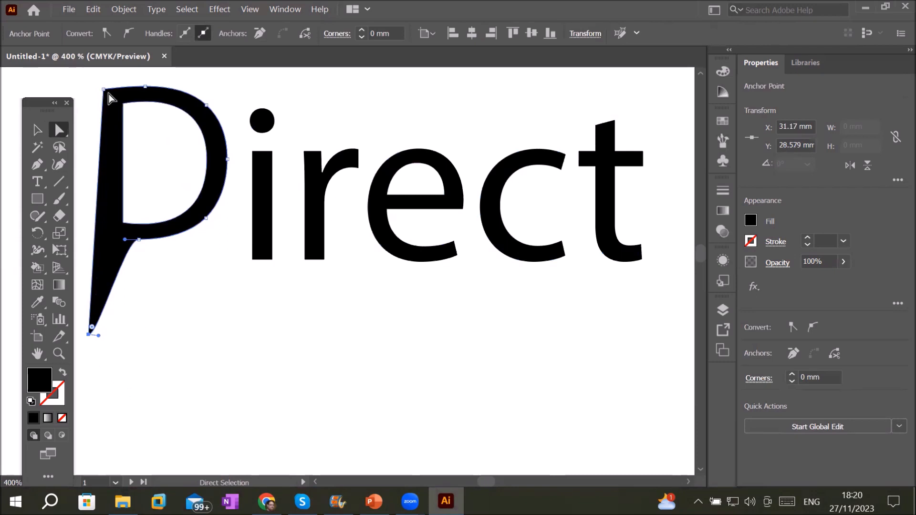
drag(105, 93, 78, 118)
Try rounding the upper-right and lower-right corners of the letter i's stem using its live corner widgets
click(262, 348)
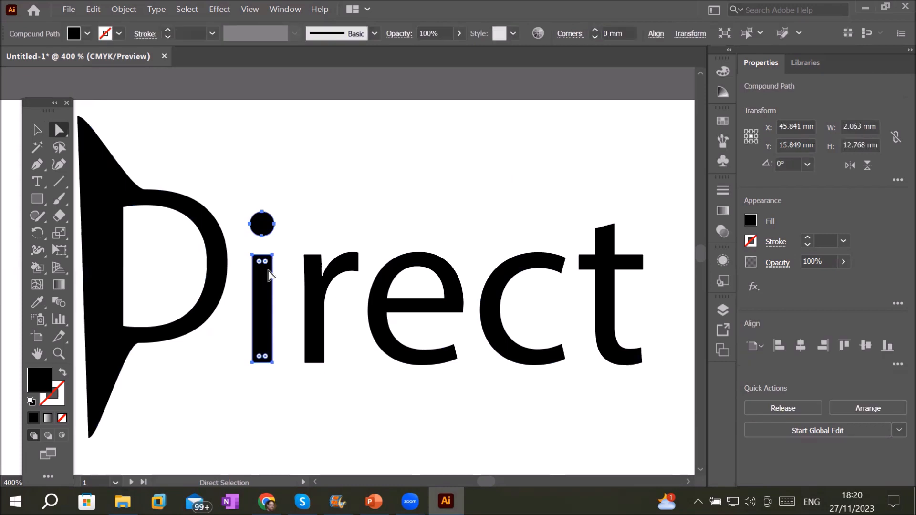
drag(266, 263, 284, 249)
drag(267, 262, 262, 271)
drag(265, 358, 263, 354)
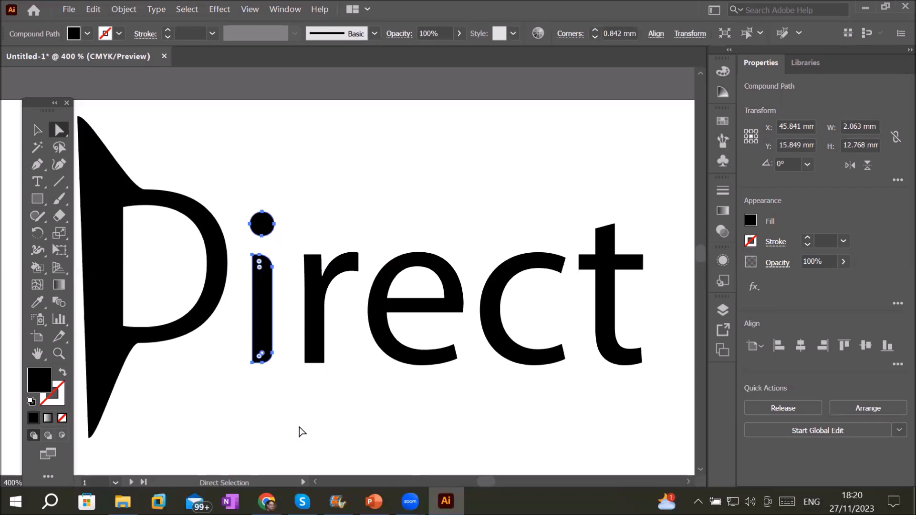
Select the outlined letters r and e in turn and examine the anchor points and reshaped letters of the heading
click(318, 356)
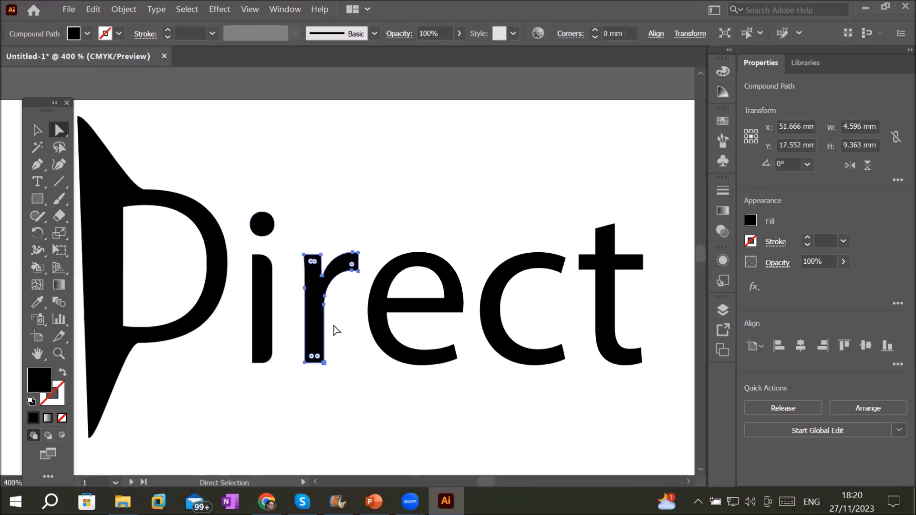
click(457, 293)
scroll(440, 314, down, 2)
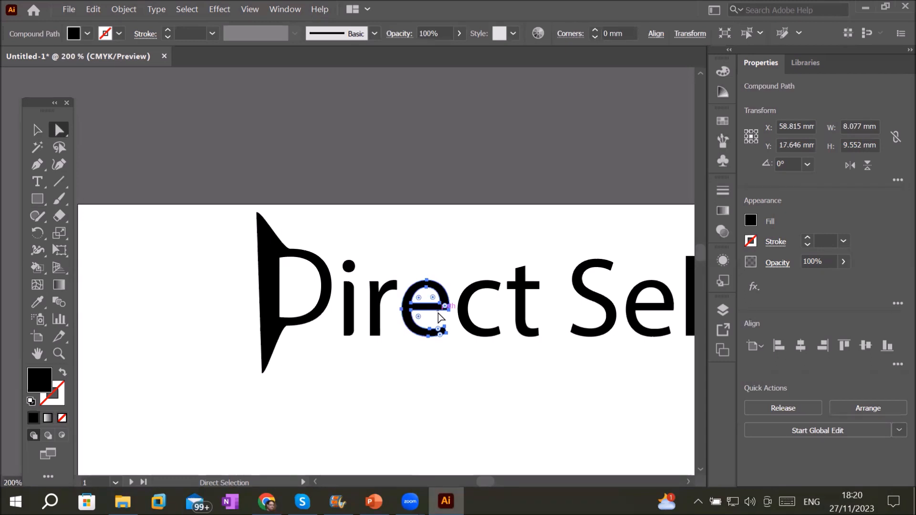
scroll(532, 401, down, 2)
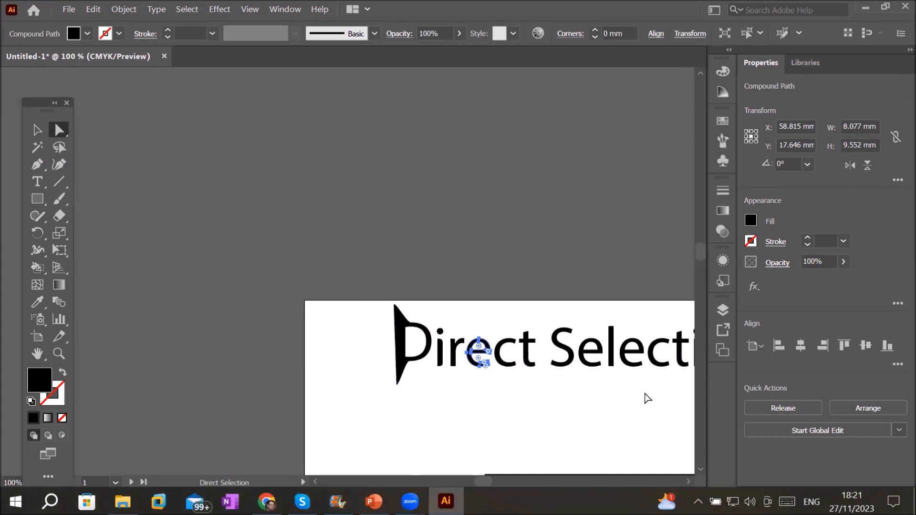
scroll(403, 358, up, 5)
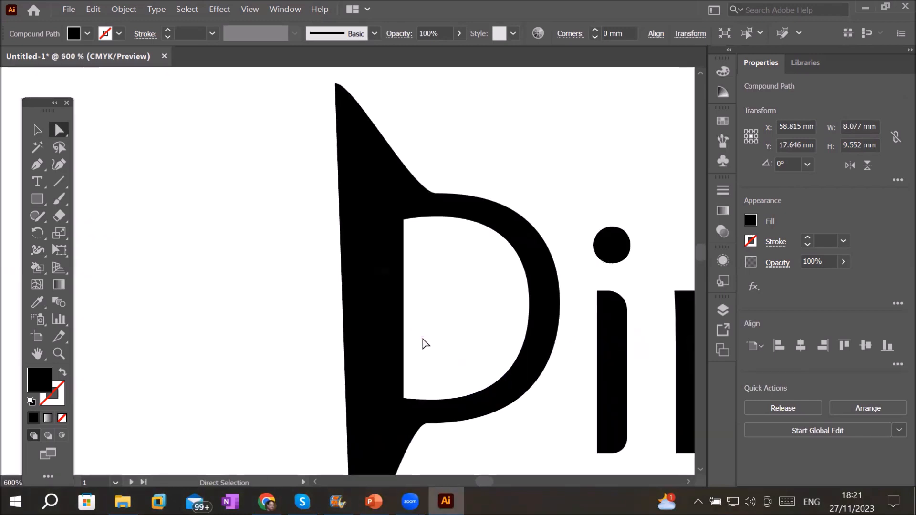
scroll(426, 344, down, 2)
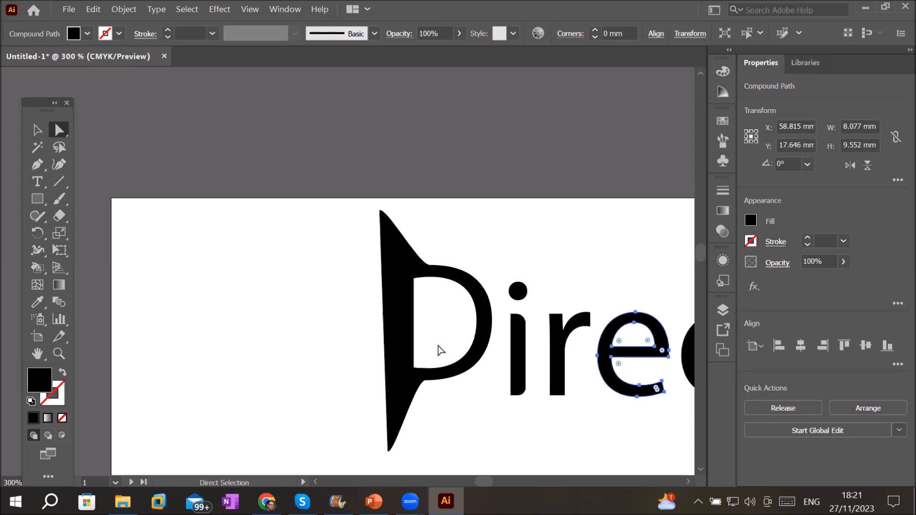
scroll(441, 351, down, 1)
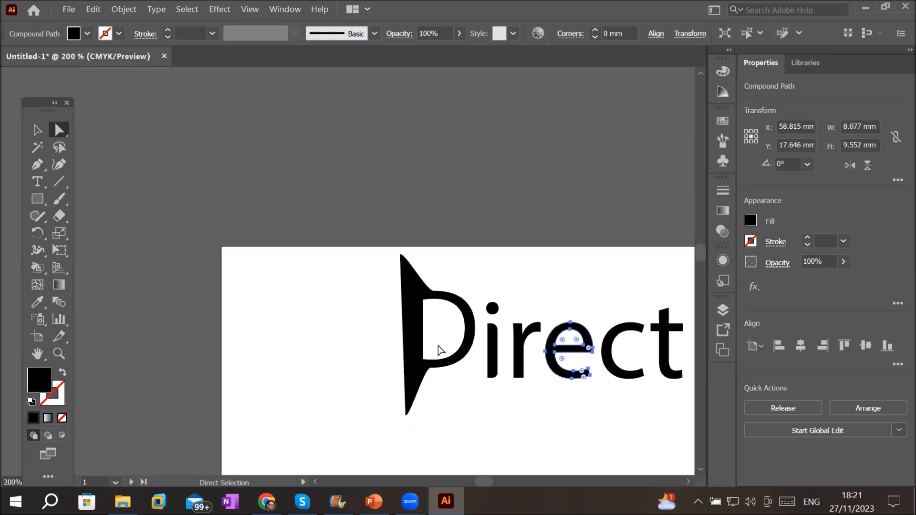
scroll(653, 402, up, 2)
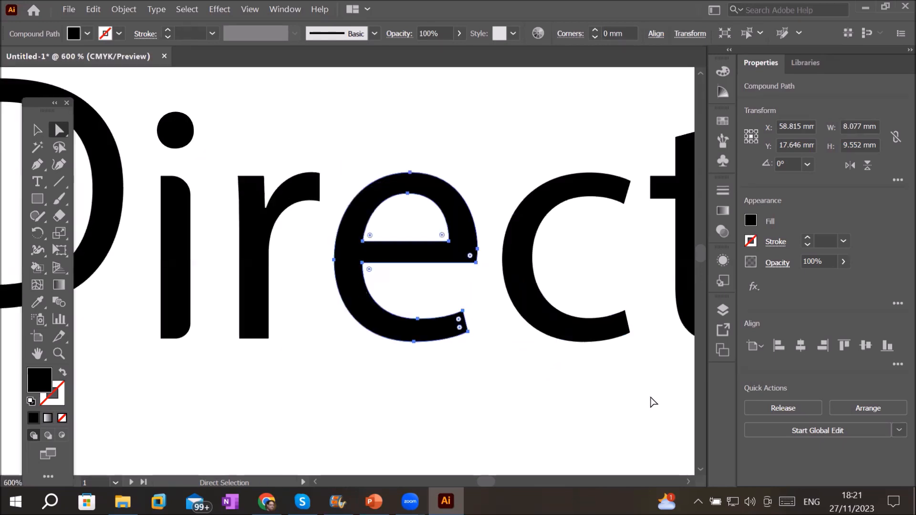
scroll(654, 402, down, 2)
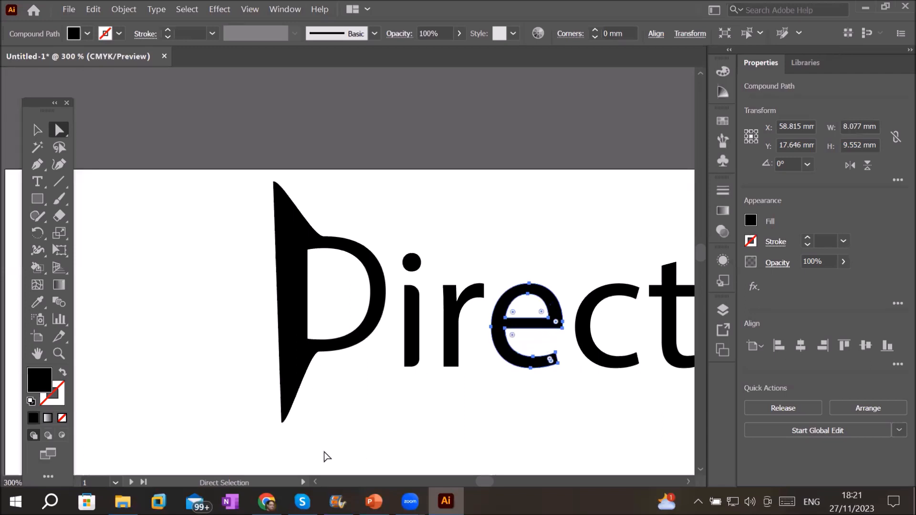
Undo the letter edits and the outline conversion, back to the heading as live text
scroll(246, 366, down, 1)
key(ctrl+z)
key(ctrl+z)
key(ctrl+z)
key(ctrl+z)
key(ctrl+z)
key(ctrl+z)
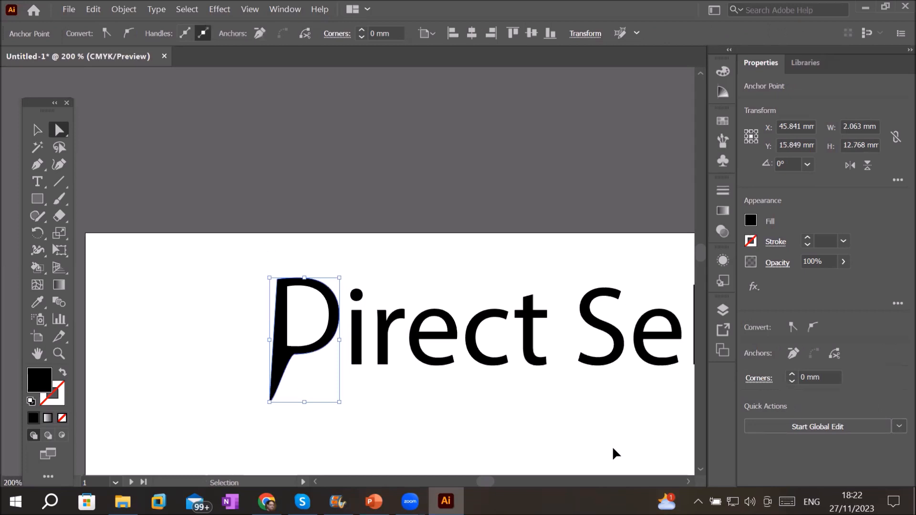
key(ctrl+z)
key(ctrl+z)
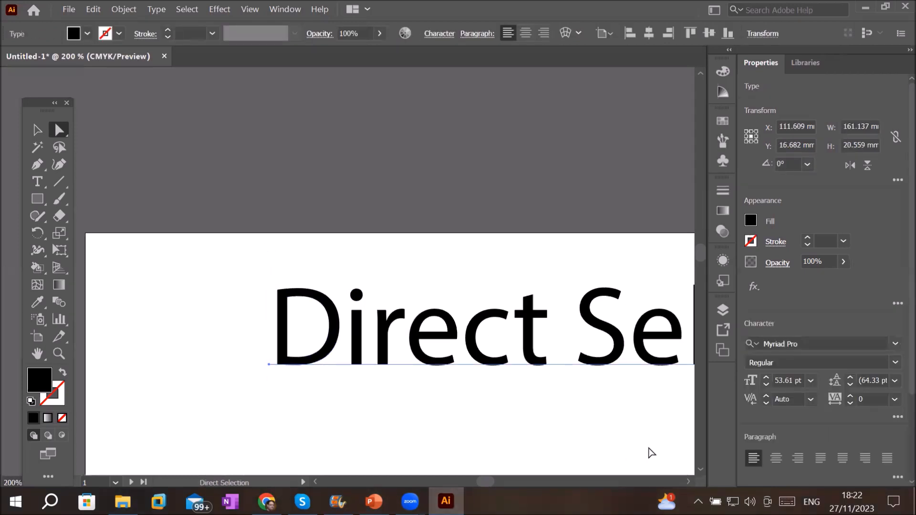
Convert the live "Direct Selection Tool" heading to editable letter outlines again with Create Outlines
scroll(652, 454, right, 6)
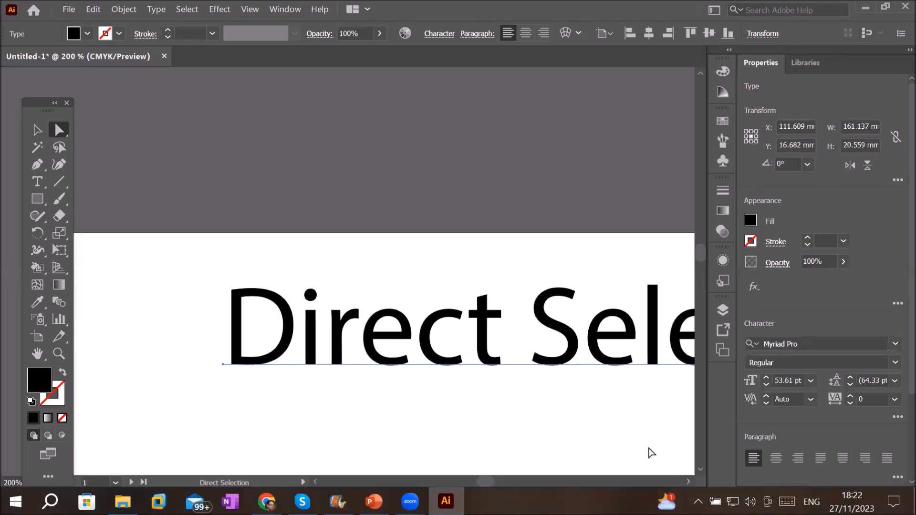
scroll(652, 453, right, 8)
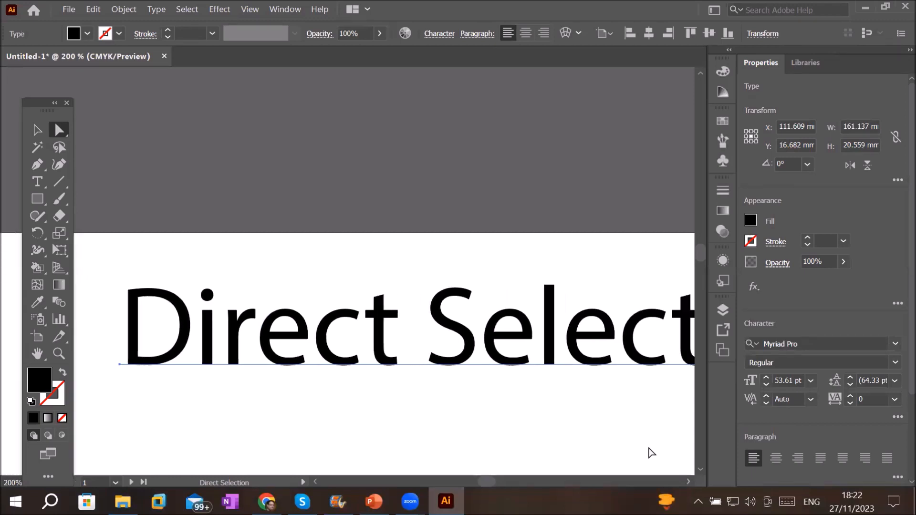
scroll(652, 454, right, 3)
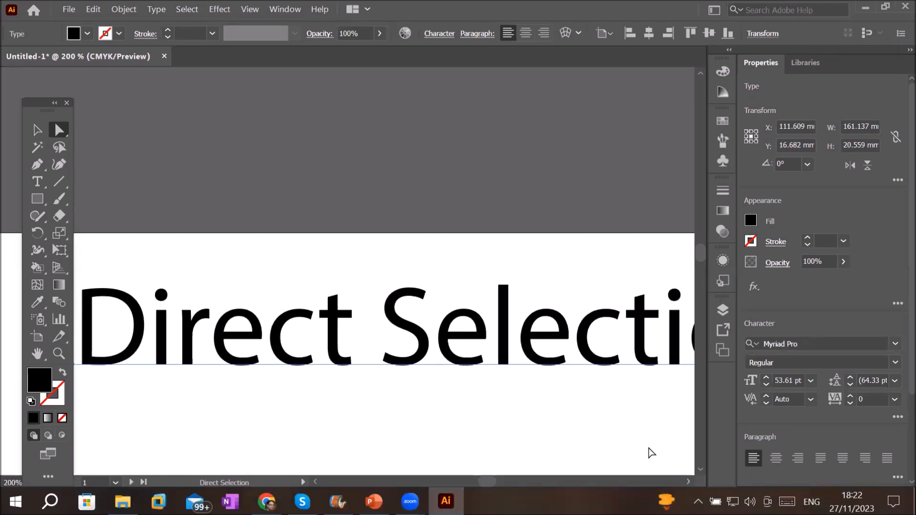
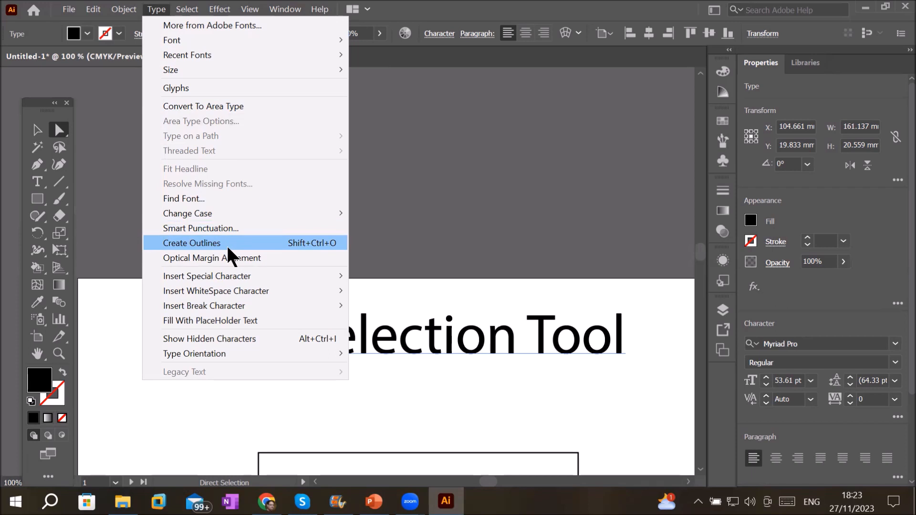
click(226, 245)
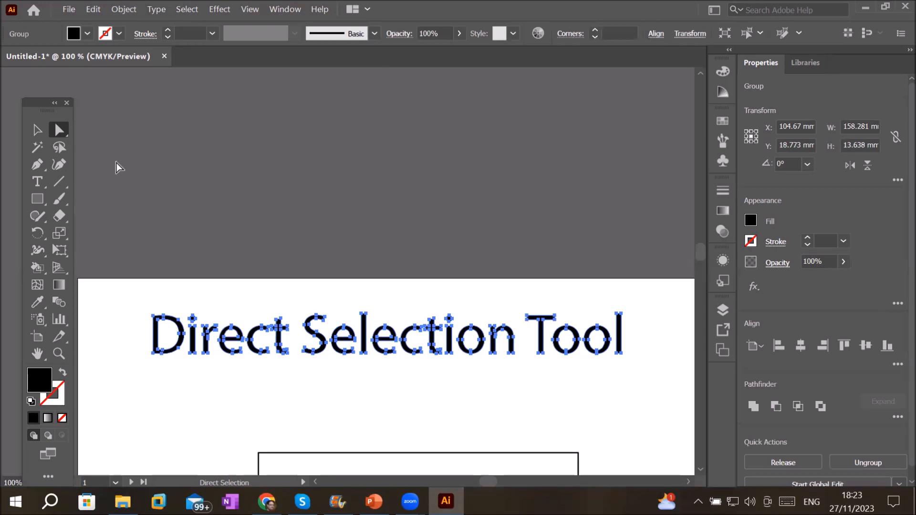
Move the outlined "Direct Selection Tool" title group slightly up and to the right on the artboard
click(36, 131)
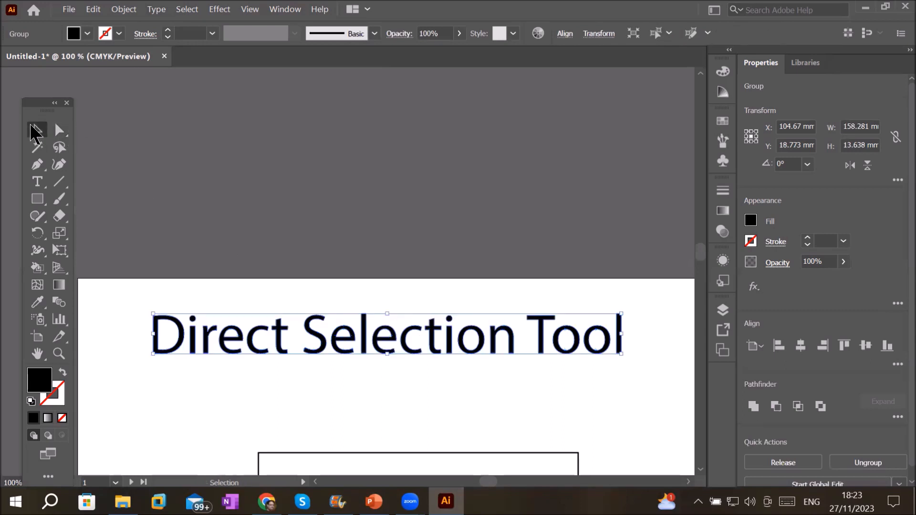
click(335, 380)
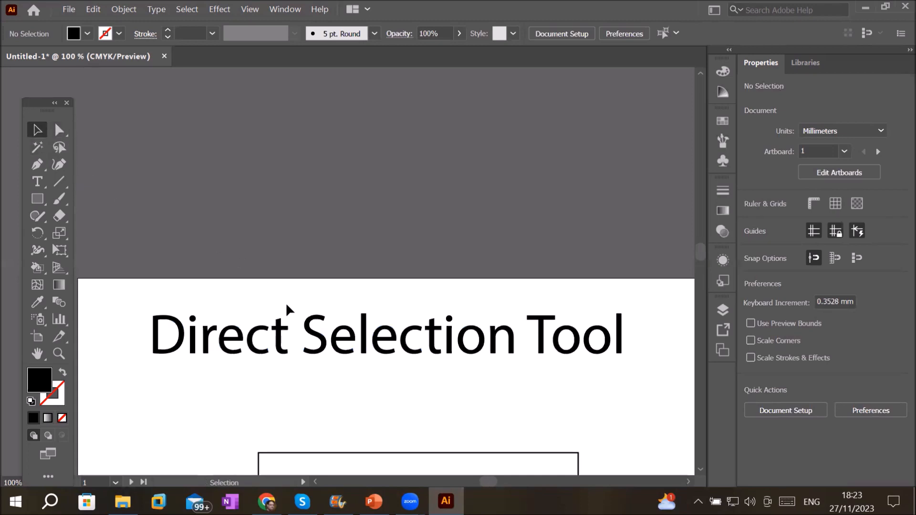
click(315, 336)
drag(315, 335, 353, 319)
Isolate the title's letter S, enlarge it to about 14.4 by 30.4 mm and rotate it about 21° clockwise
double_click(353, 318)
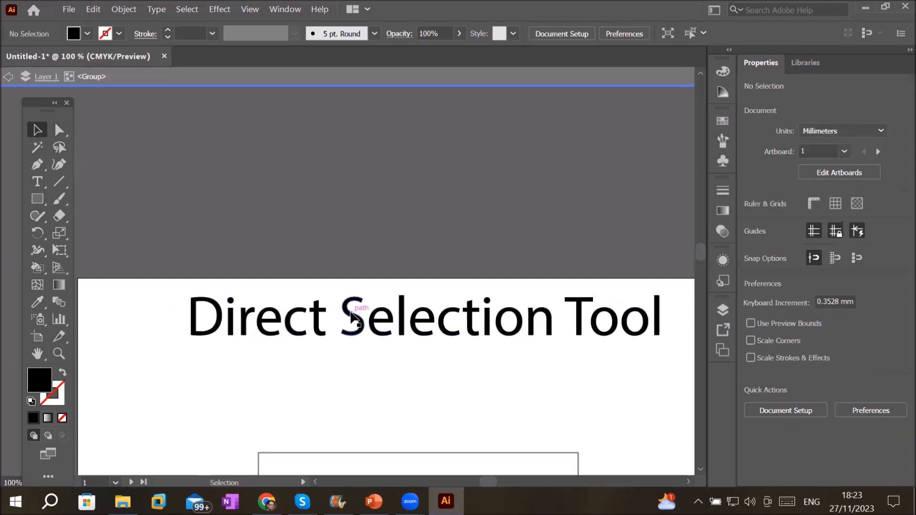
double_click(354, 319)
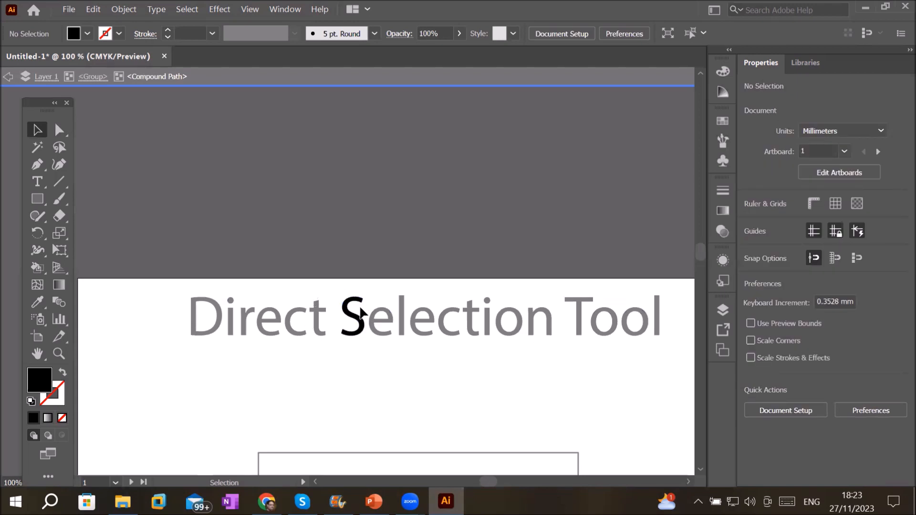
click(356, 321)
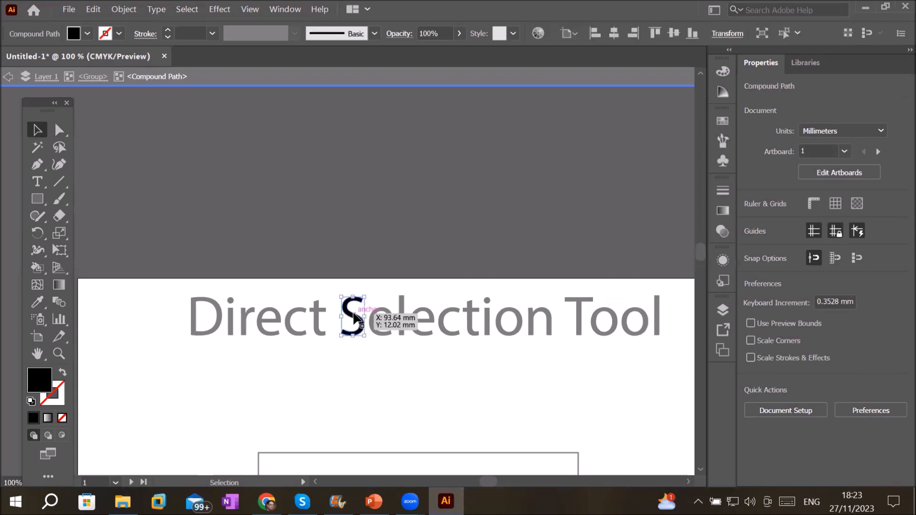
drag(354, 335, 354, 388)
drag(341, 344, 321, 344)
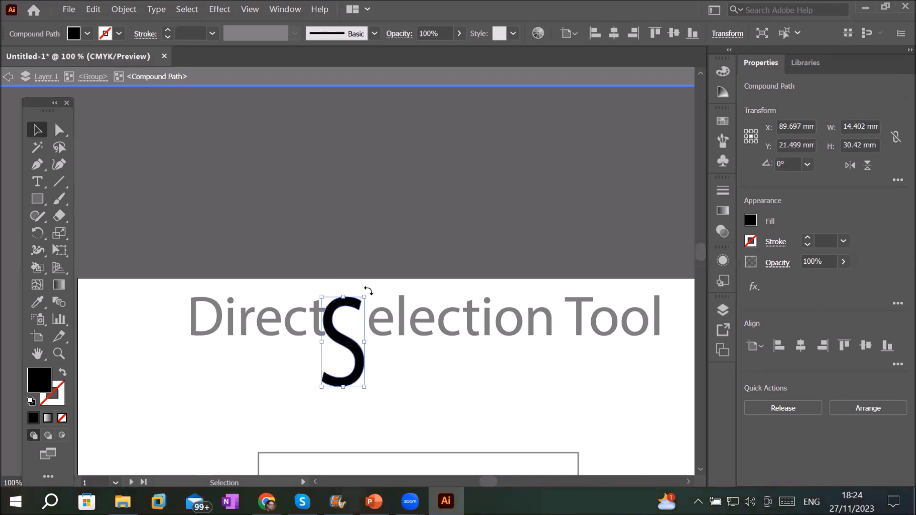
drag(366, 294, 399, 311)
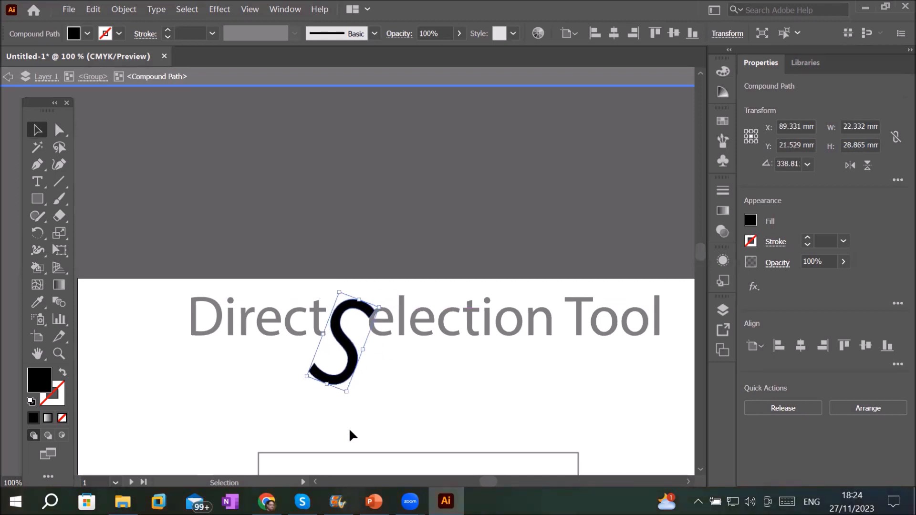
Enlarge the letter D inside the title group and rotate it about 24° clockwise
click(198, 329)
double_click(198, 331)
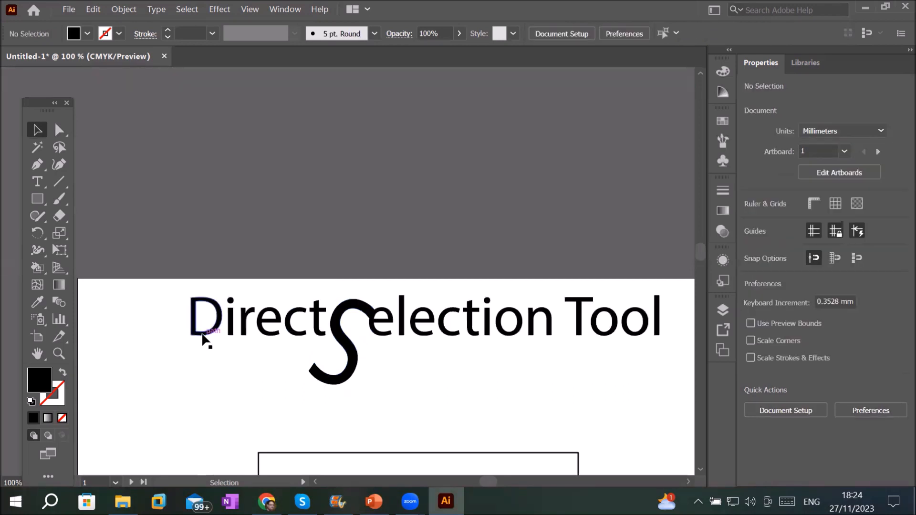
double_click(202, 334)
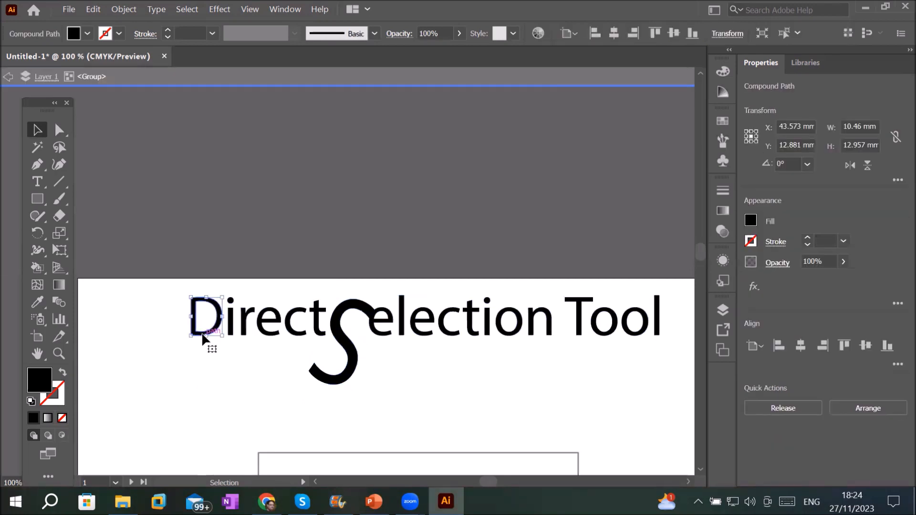
drag(206, 336, 205, 384)
drag(190, 342, 169, 342)
drag(225, 291, 248, 304)
Shift the enlarged D away from the rest of its word and move both the S and the D slightly up
drag(170, 347, 148, 348)
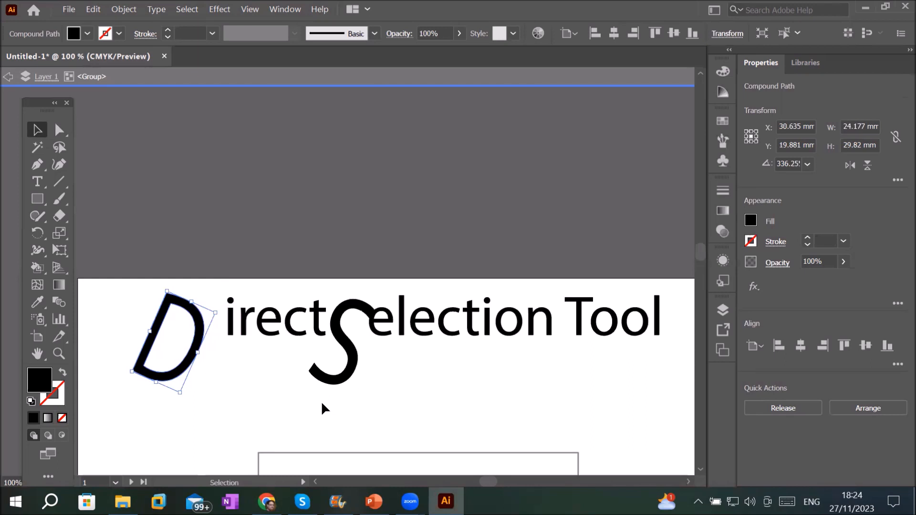
mouse_move(345, 379)
mouse_down()
mouse_move(342, 355)
mouse_move(340, 366)
mouse_up()
drag(188, 374, 186, 358)
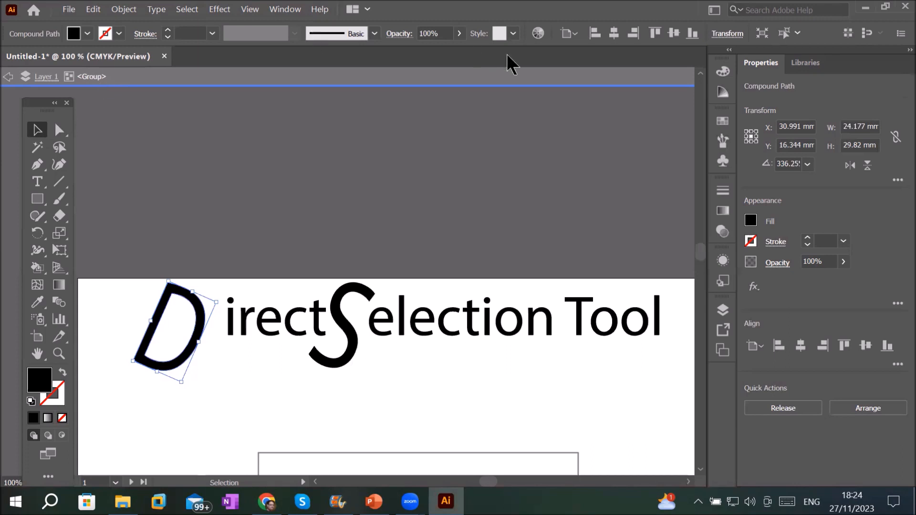
Expand the isolated title group in the layer list, target the letters of "Tool" one by one, and exit isolation
click(723, 308)
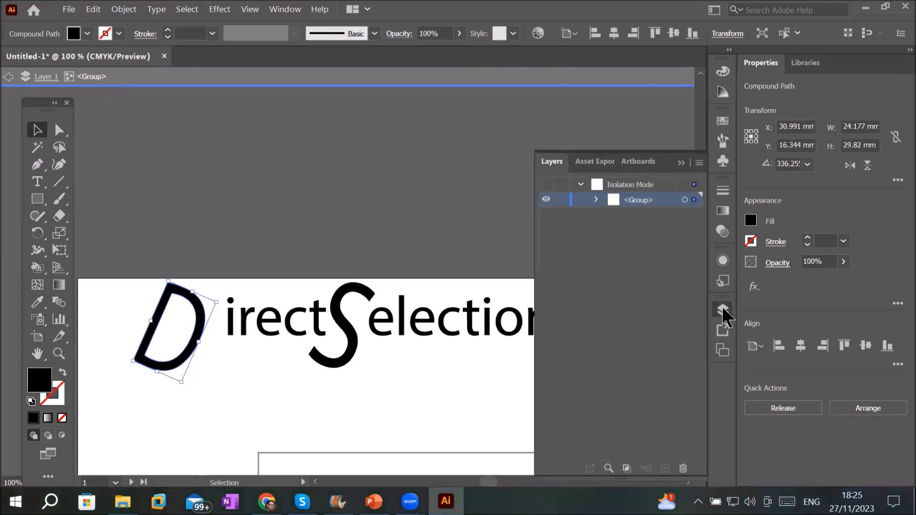
click(597, 200)
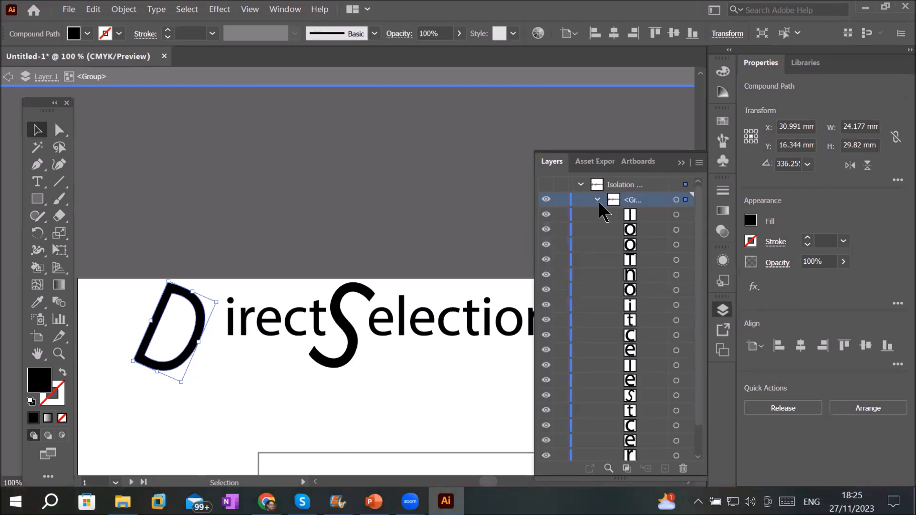
click(676, 215)
click(687, 230)
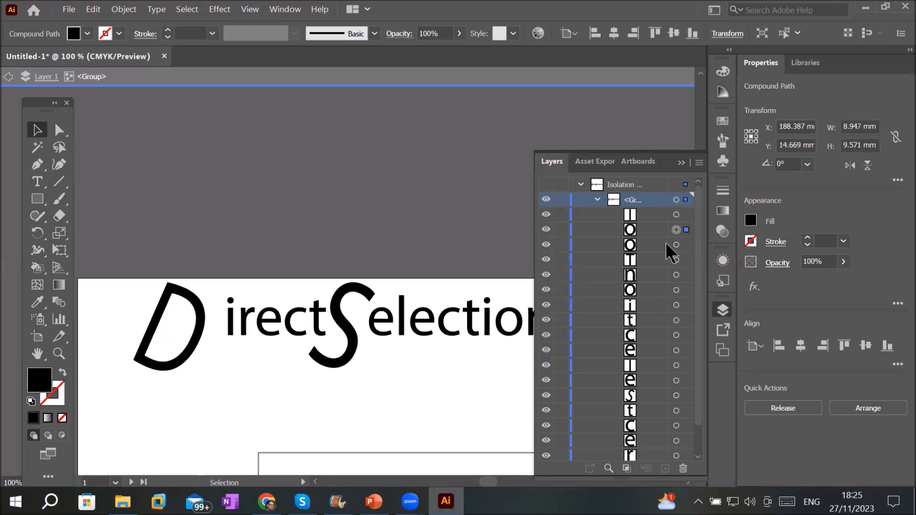
click(676, 245)
click(676, 261)
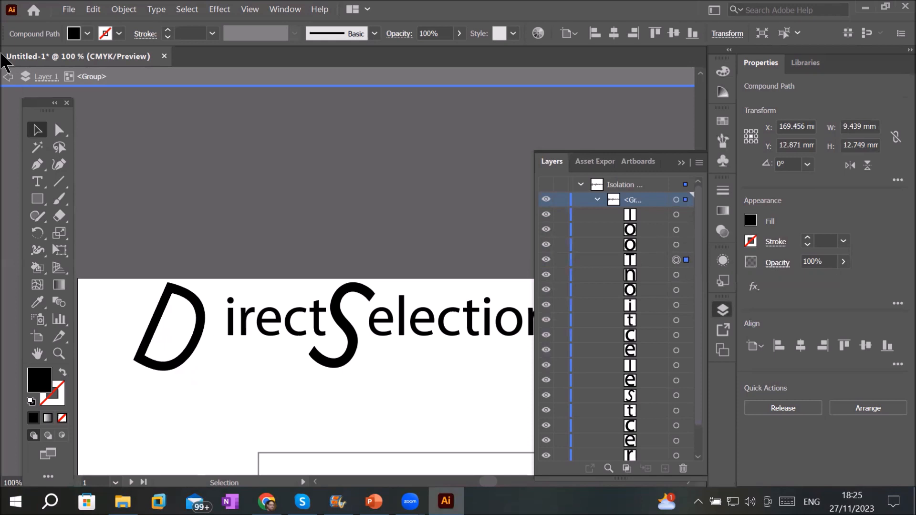
click(9, 78)
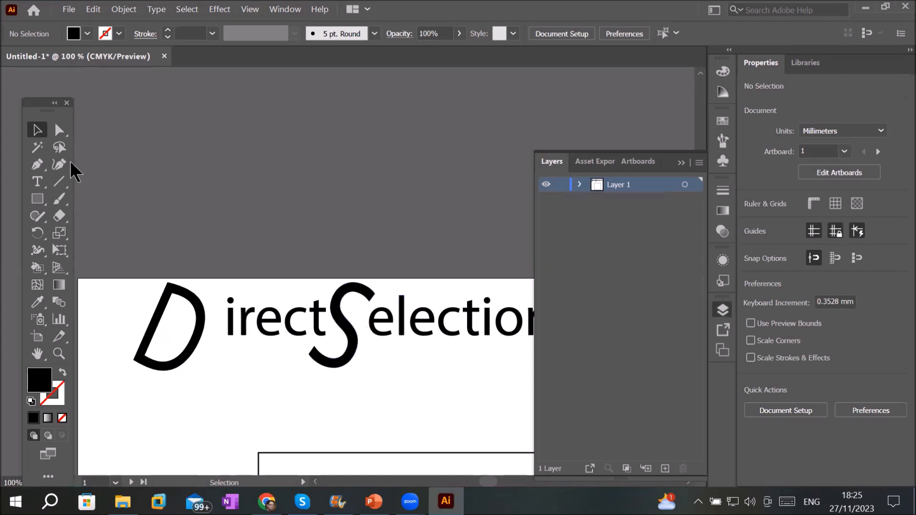
Select the title group, expand all of Layer 1 and go through its letter entries from the D upwards
click(338, 321)
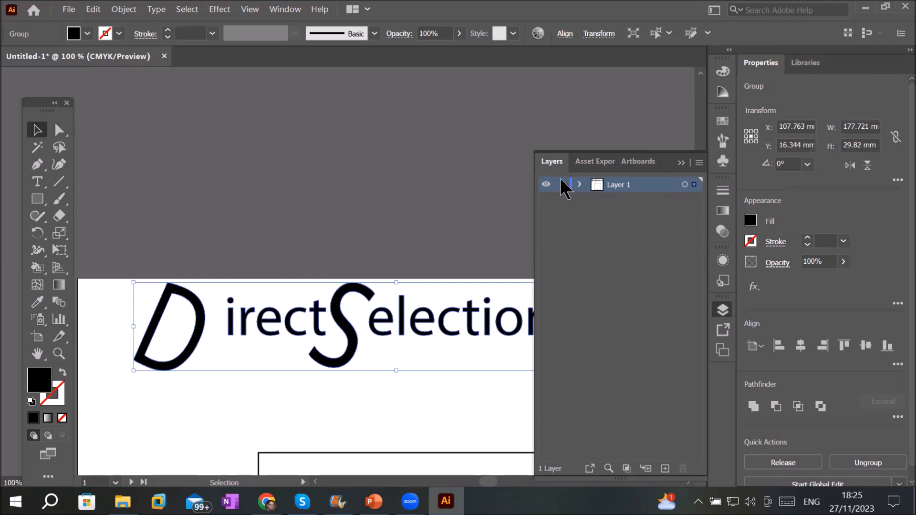
alt+click(579, 185)
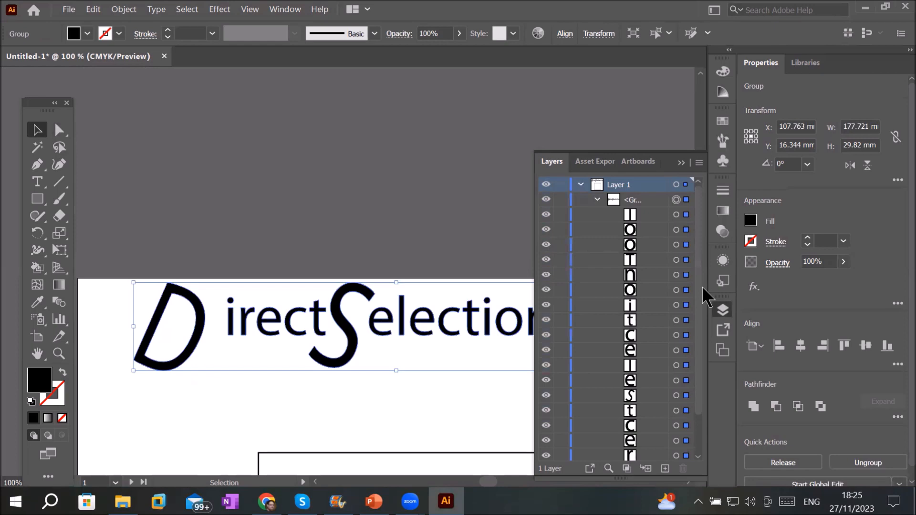
drag(700, 403, 700, 448)
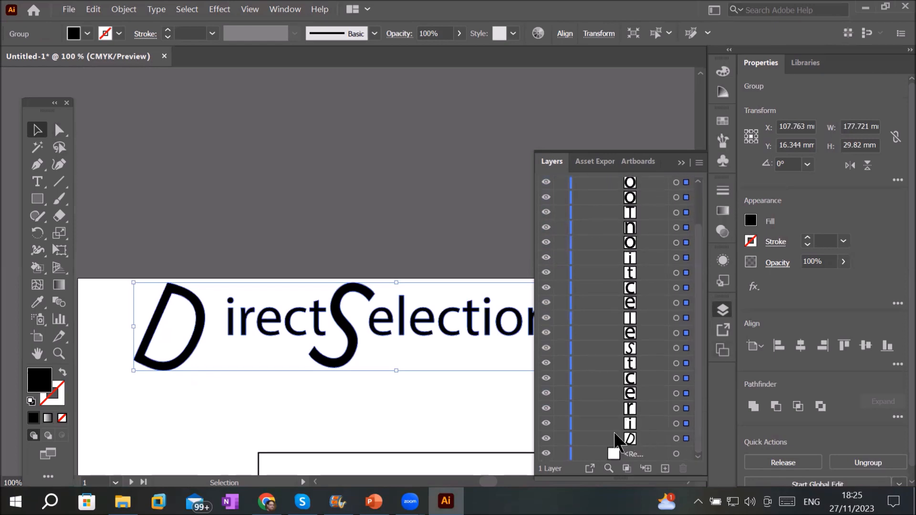
click(635, 435)
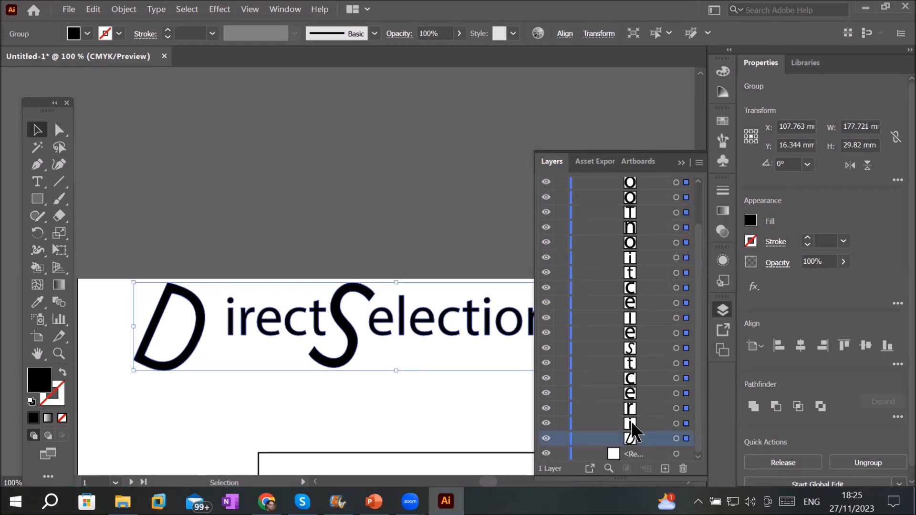
click(631, 421)
click(630, 408)
click(632, 394)
click(633, 379)
click(633, 367)
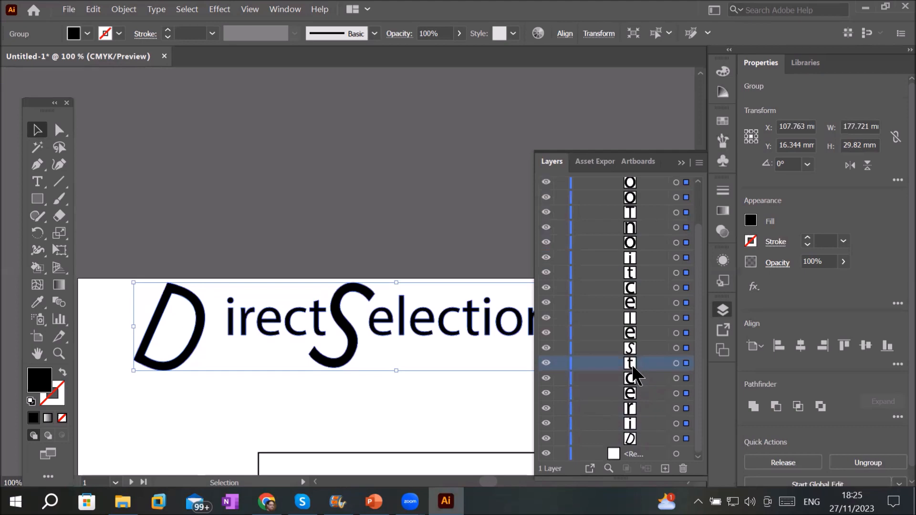
click(631, 349)
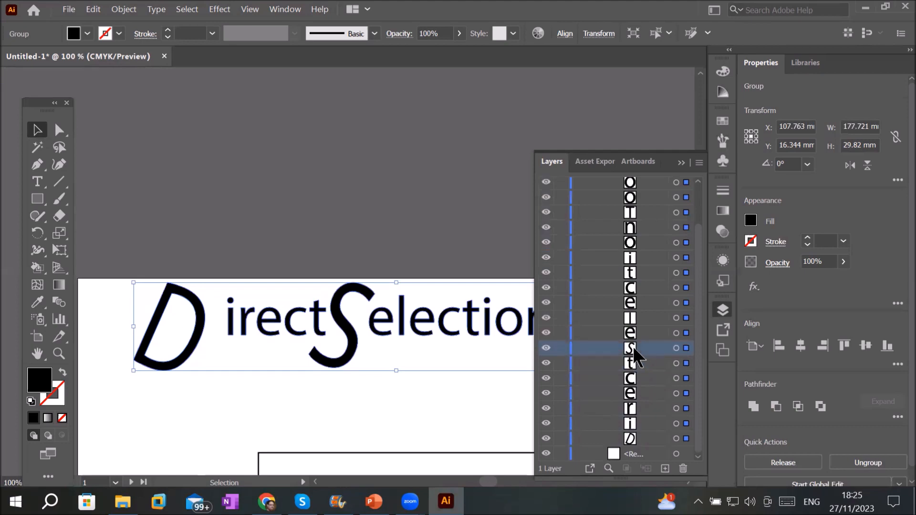
click(630, 321)
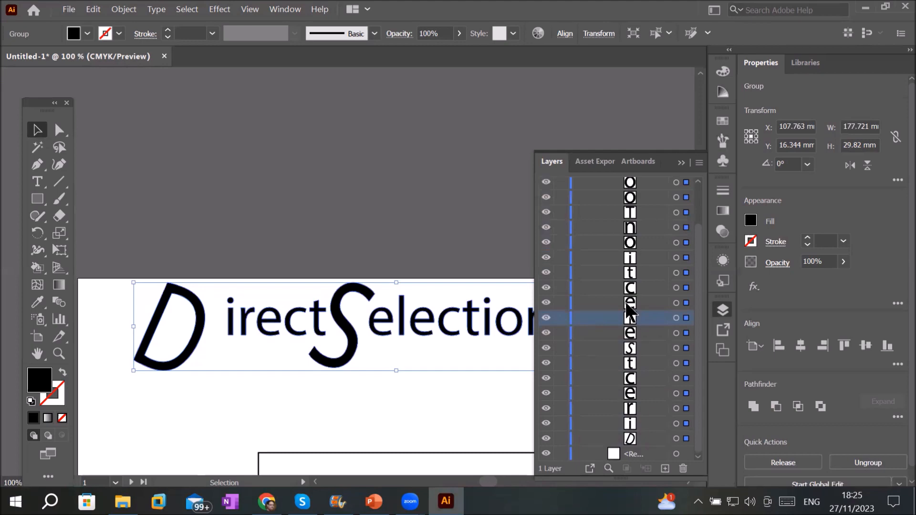
click(683, 162)
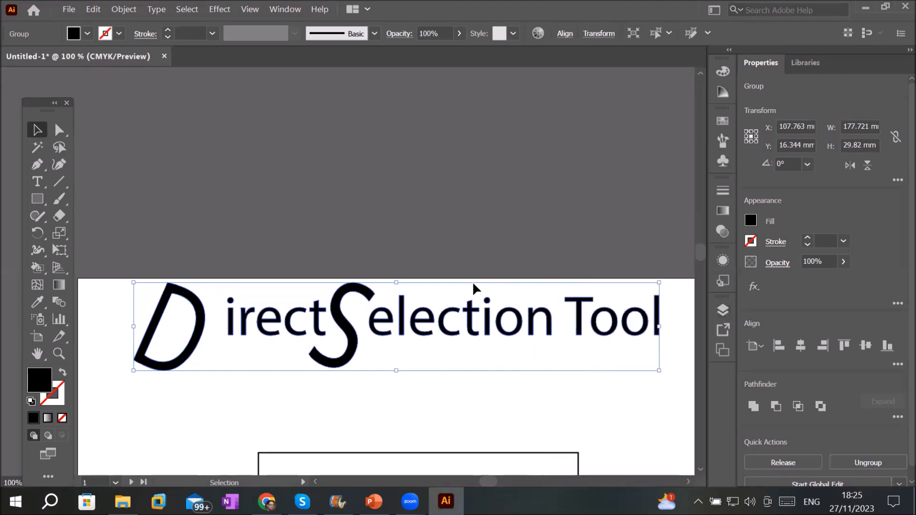
Undo the letter edits, the title move and the outline conversion so the title is live text again
click(435, 389)
key(a)
key(ctrl+z)
key(ctrl+z)
key(ctrl+z)
key(ctrl+z)
key(ctrl+z)
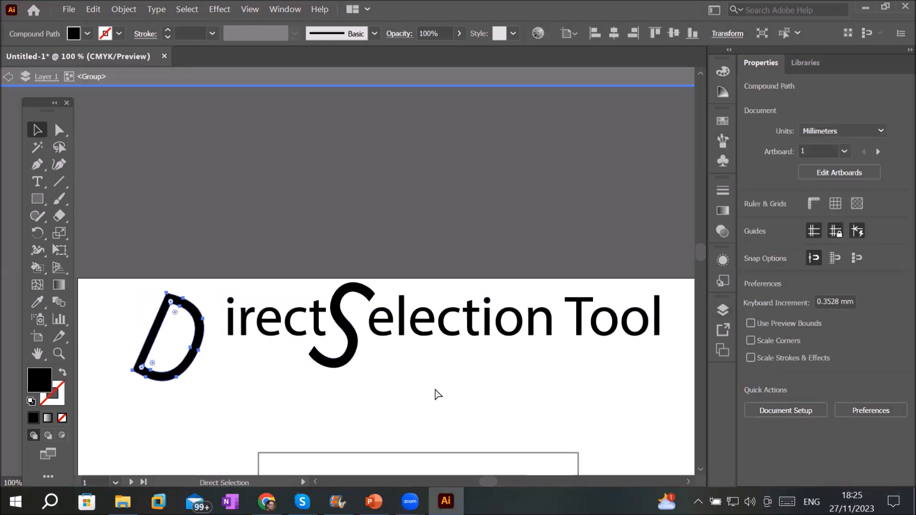
key(ctrl+z)
key(ctrl+z)
key(ctrl+z)
key(ctrl+z)
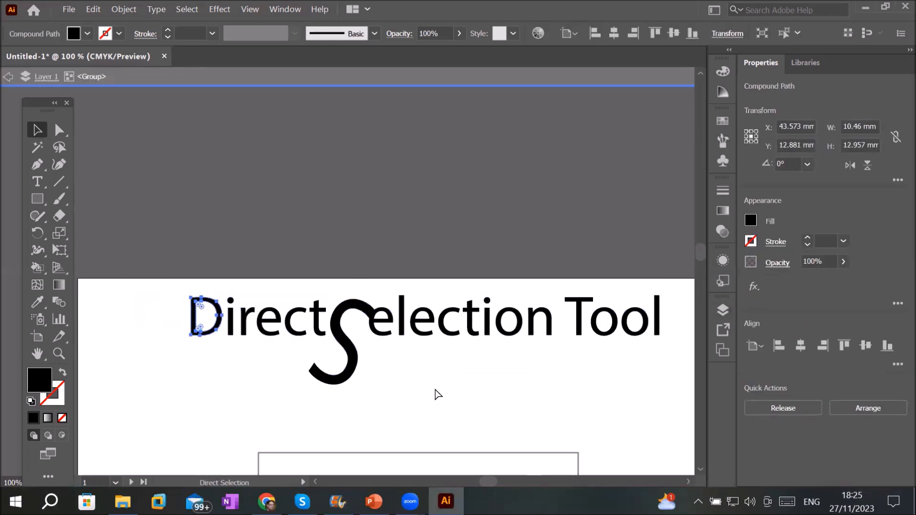
key(ctrl+z)
key(ctrl+z)
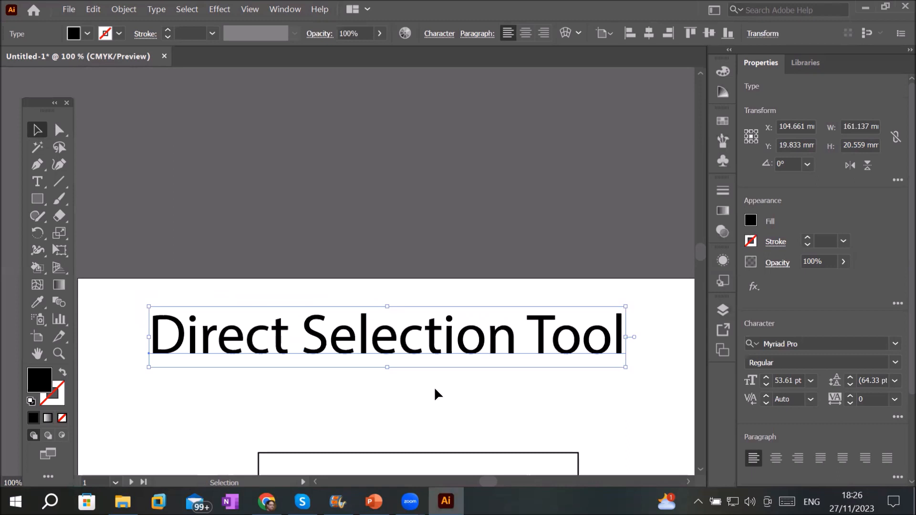
Examine the live title's single entry in the layer list by hiding and showing it, and target it
click(723, 309)
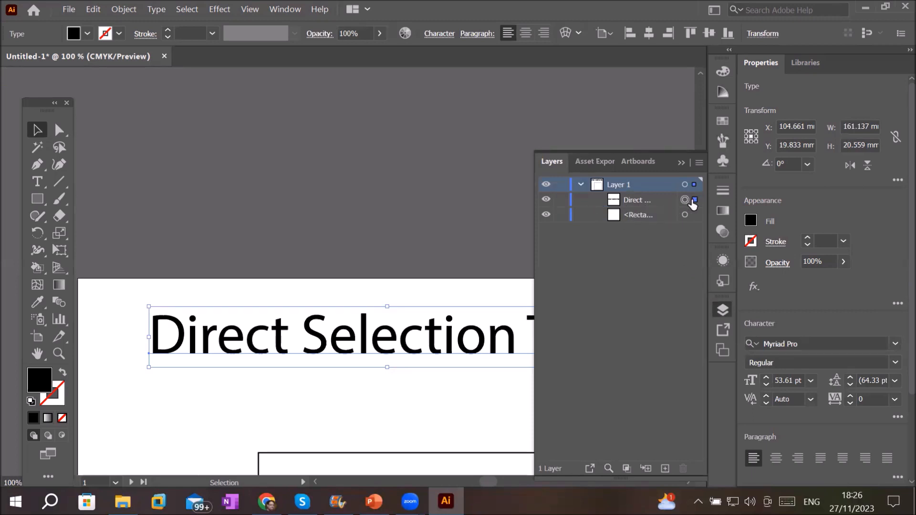
click(546, 200)
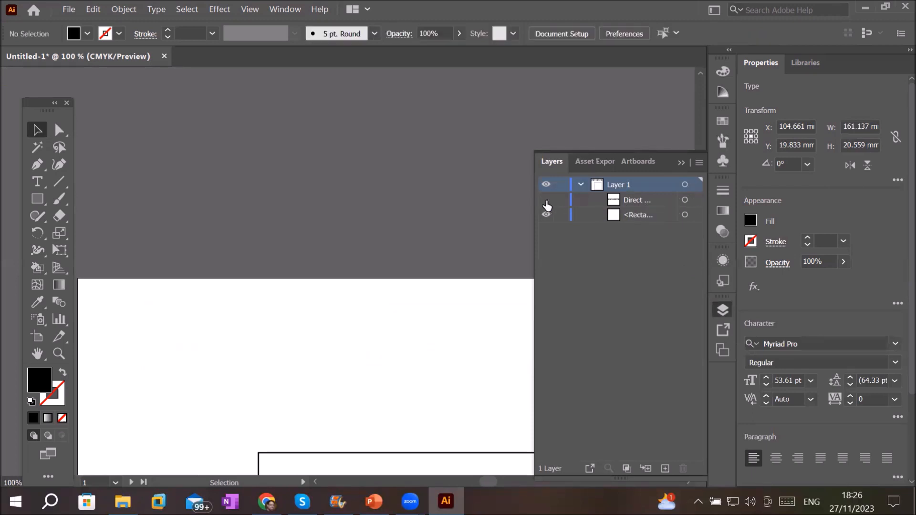
click(547, 200)
click(546, 201)
click(547, 201)
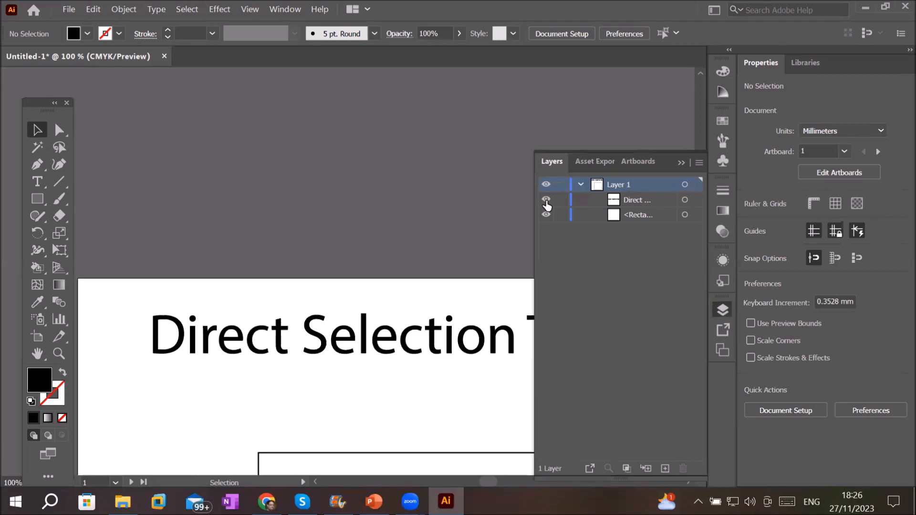
click(685, 200)
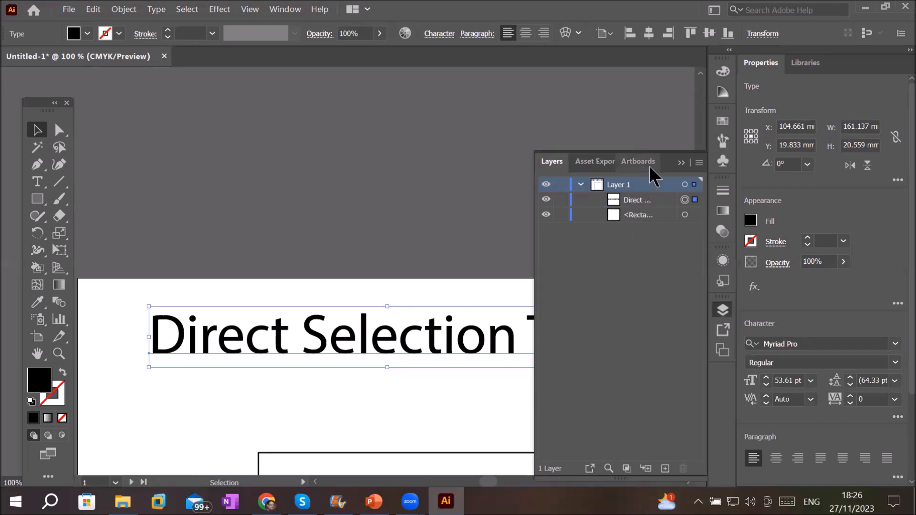
click(683, 162)
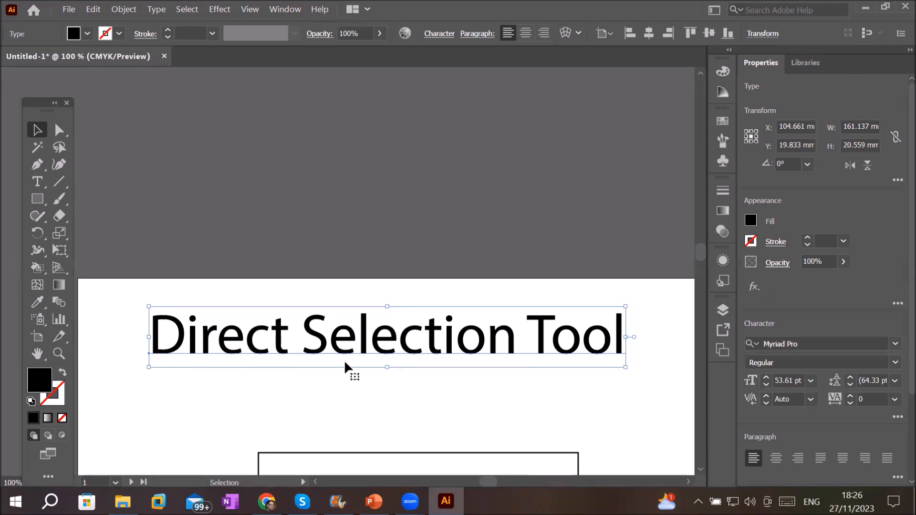
Toggle the title entry's visibility off and on again in the reopened layer list, and select the title through its target
click(723, 310)
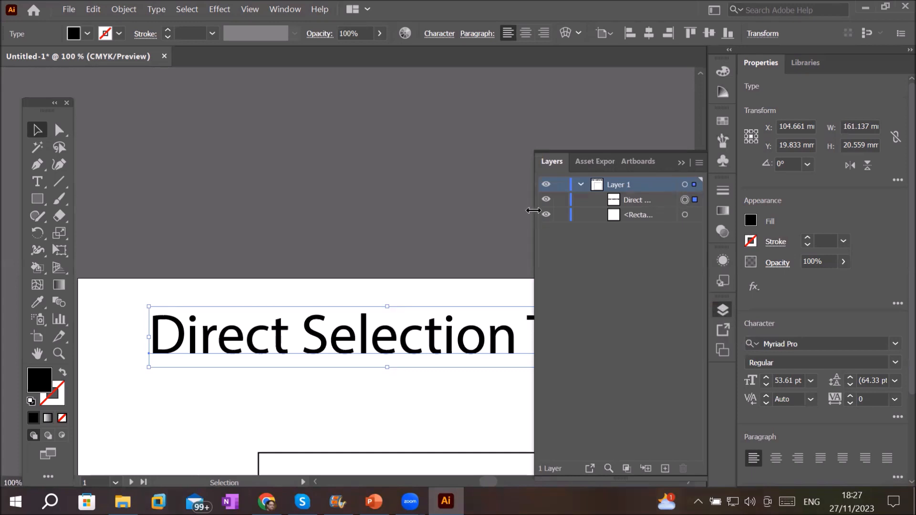
click(546, 201)
click(546, 199)
click(546, 200)
click(546, 200)
click(631, 199)
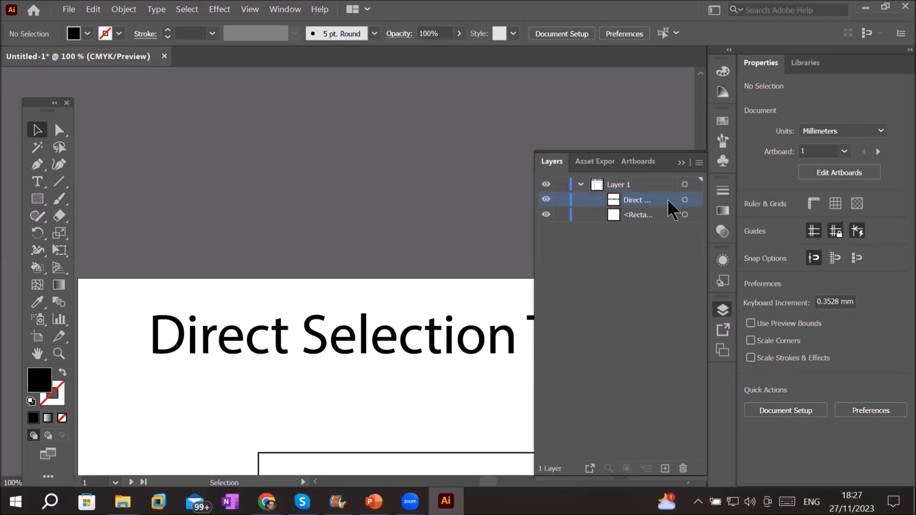
click(685, 200)
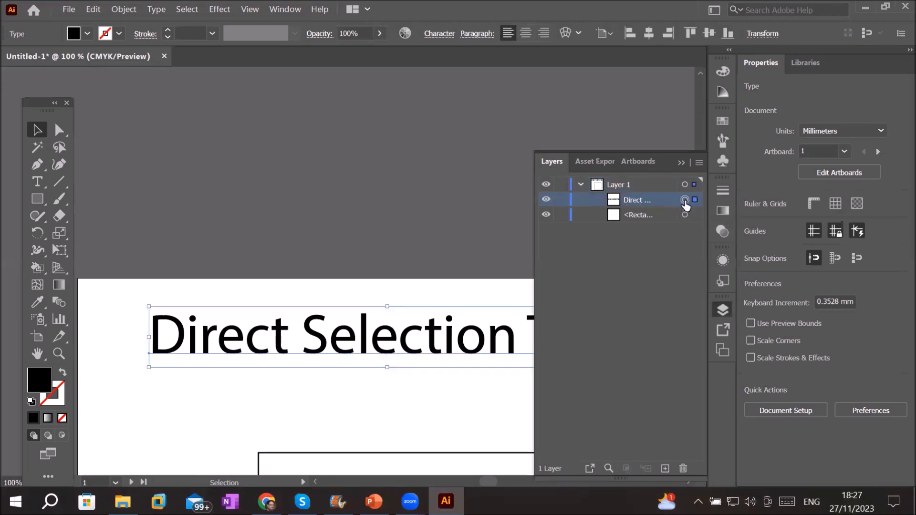
Convert the live title to outlines and expand the resulting group in the layer list
click(160, 10)
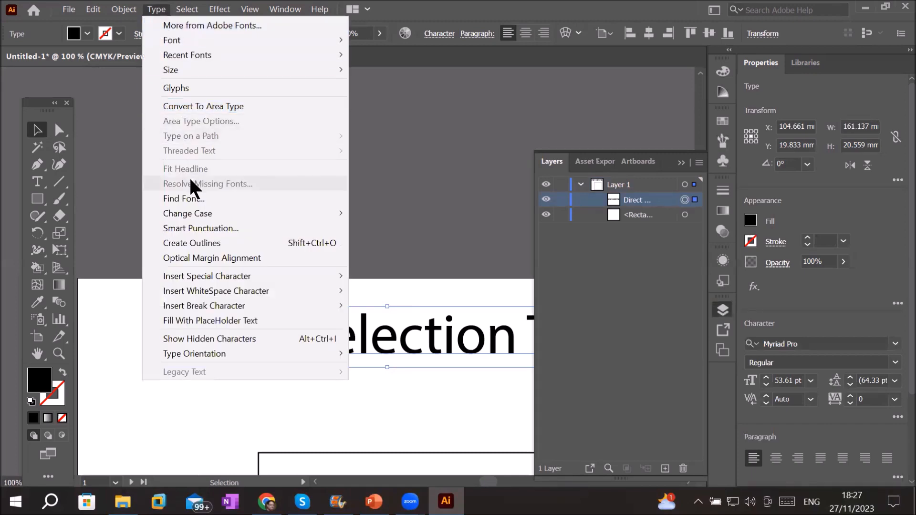
click(210, 244)
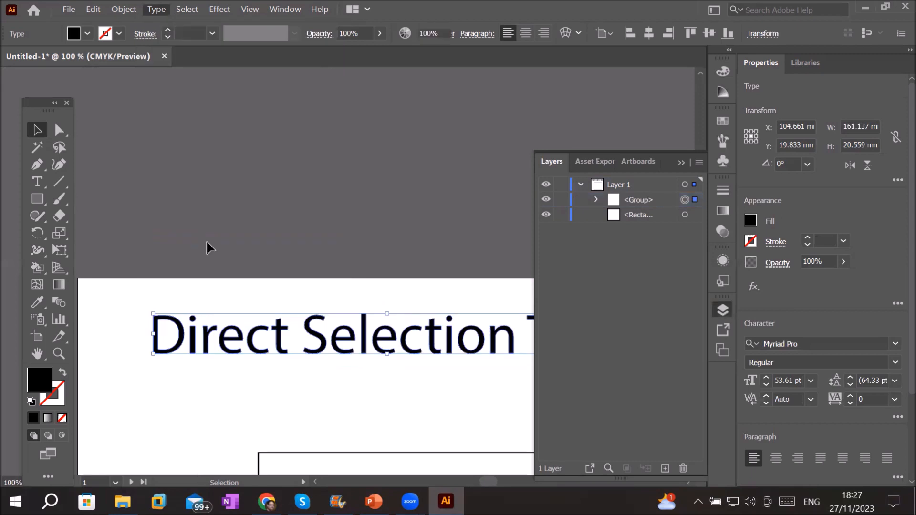
click(598, 200)
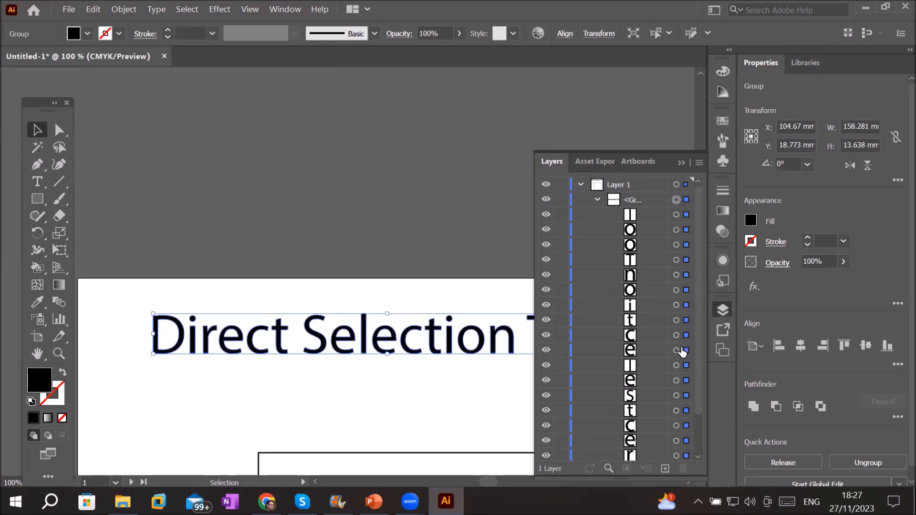
Target the letter D's entry in the title group and examine the selected letter up close
scroll(681, 352, down, 3)
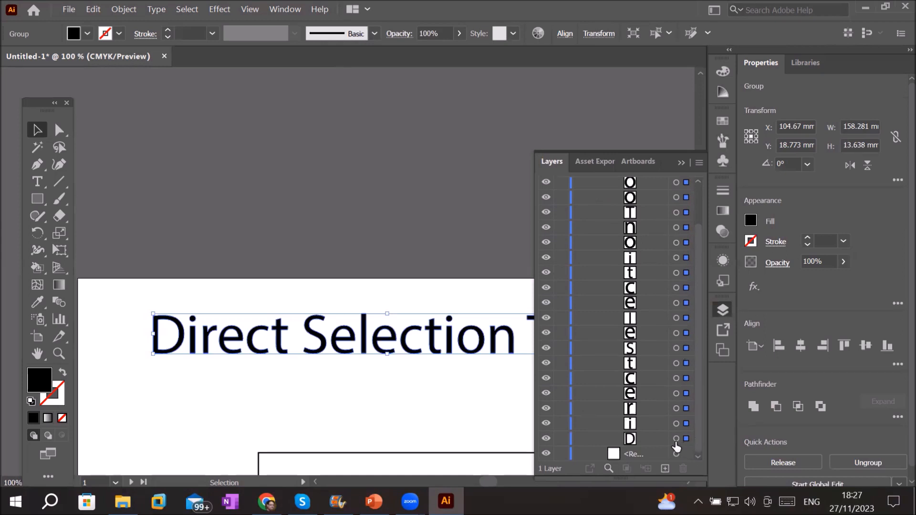
click(676, 439)
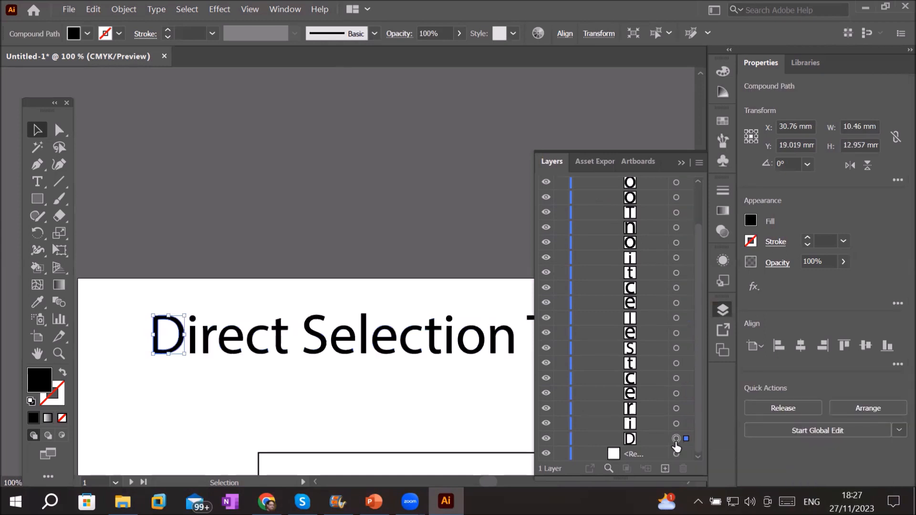
scroll(193, 317, up, 4)
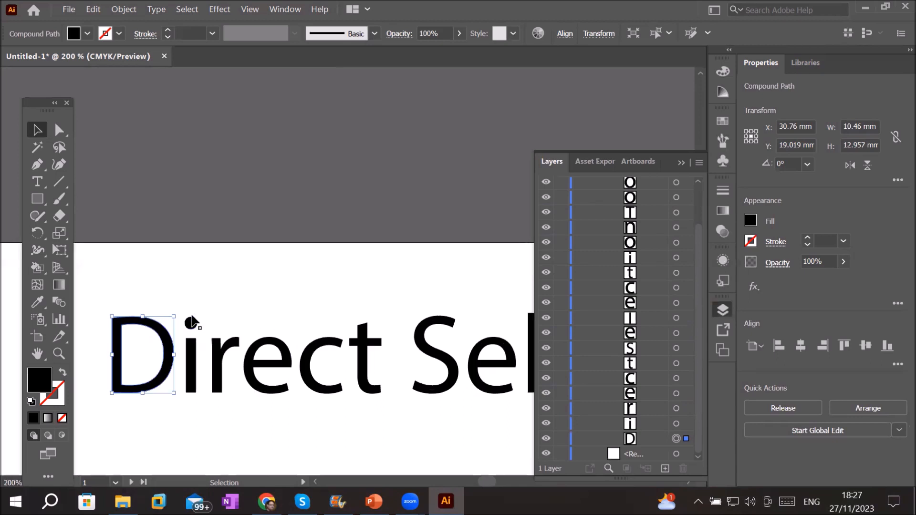
Dock the floating Tools panel at the workspace's edge and clear the selection of the letter D
drag(37, 102, 2, 110)
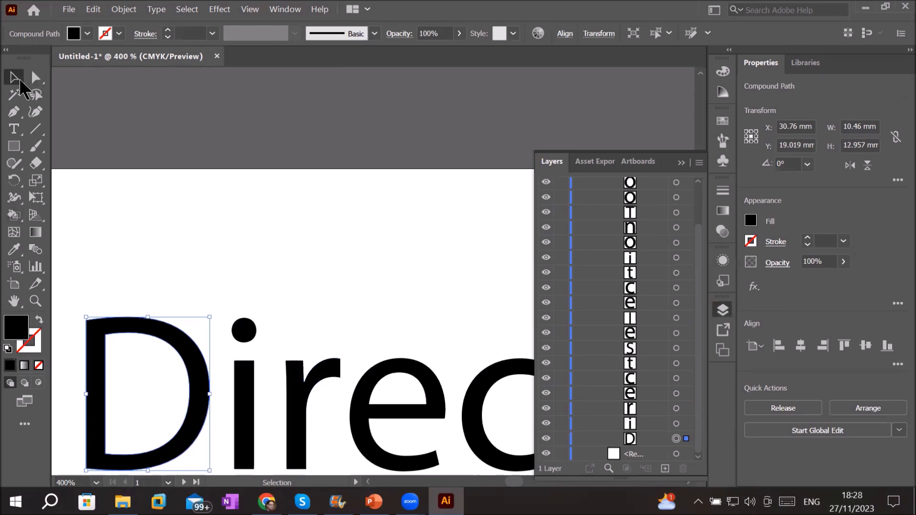
scroll(395, 308, down, 3)
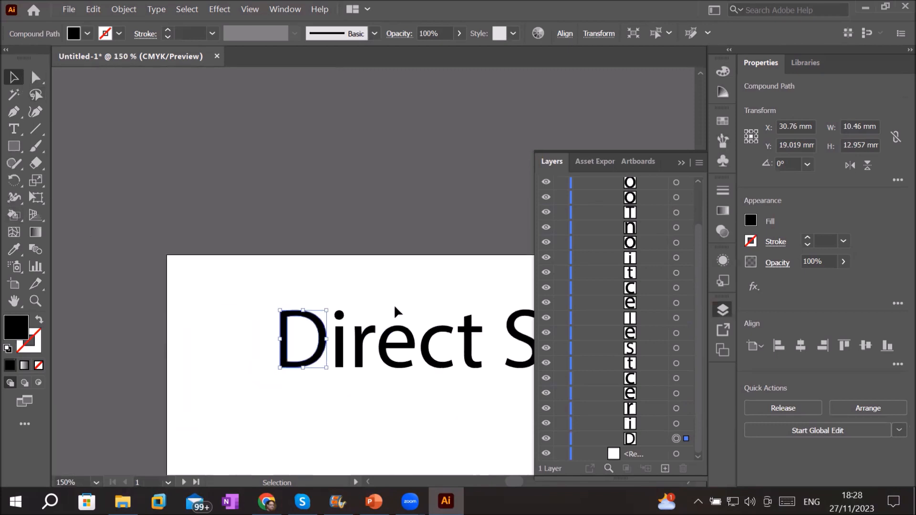
click(456, 393)
drag(454, 390, 260, 165)
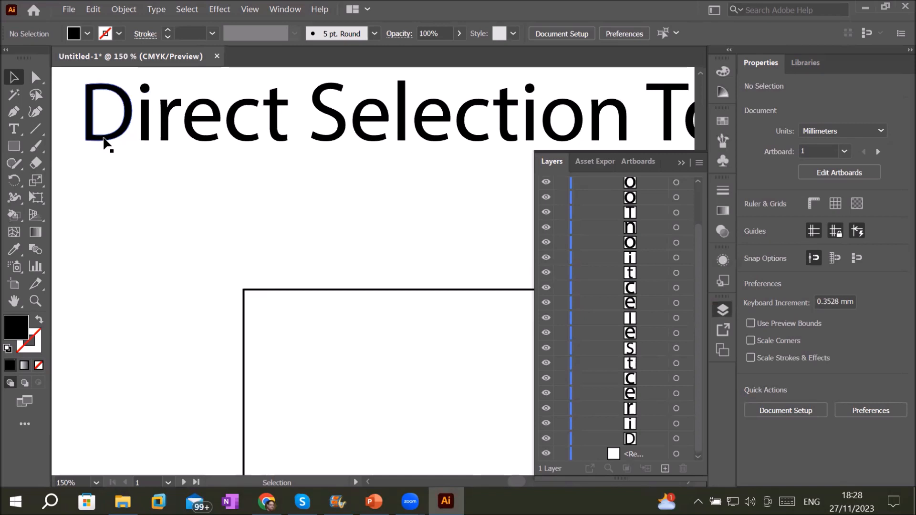
Isolate the outlined title group, select only its letter D, and exit isolation mode
click(103, 141)
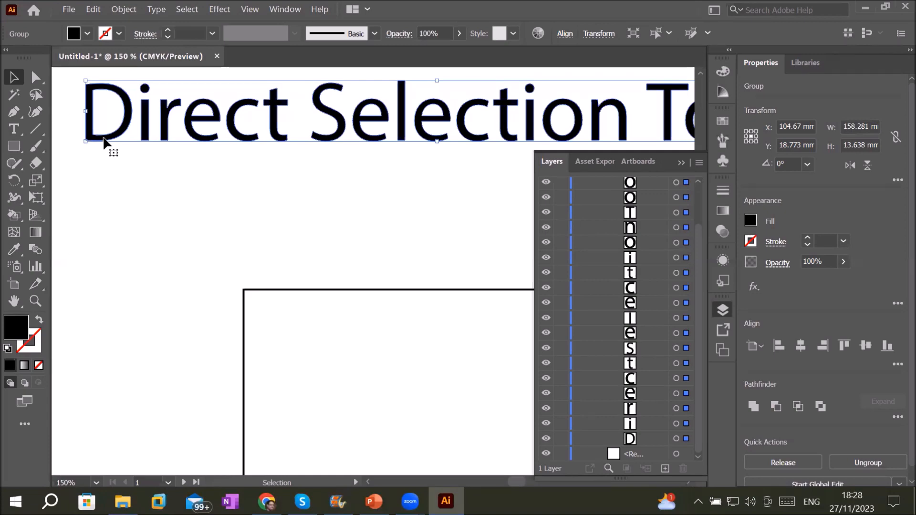
double_click(103, 142)
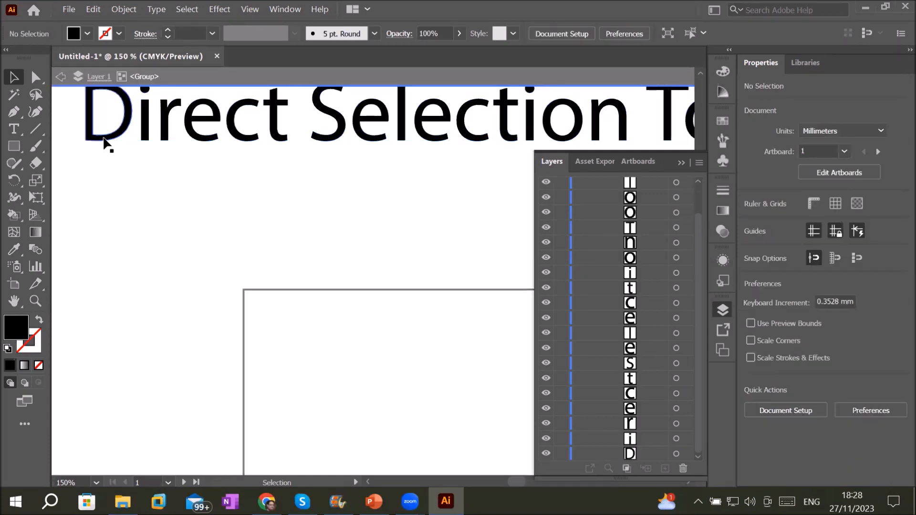
click(104, 142)
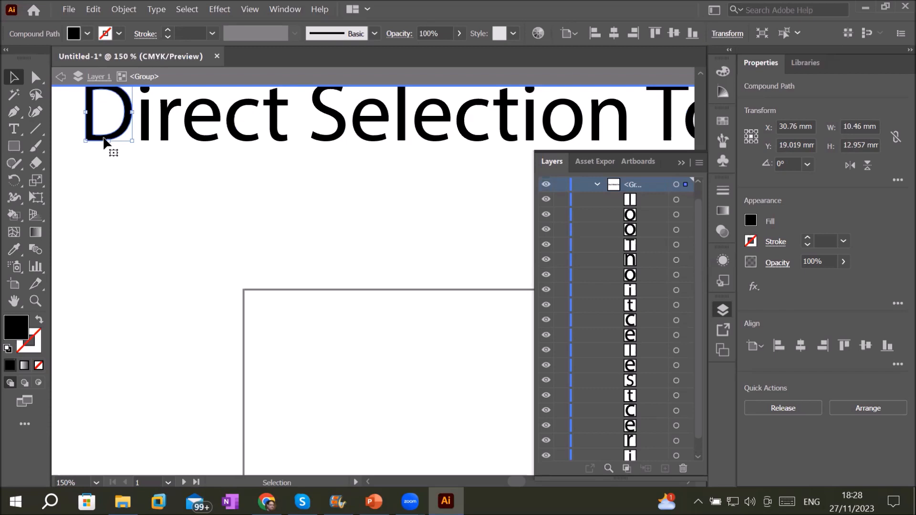
click(262, 191)
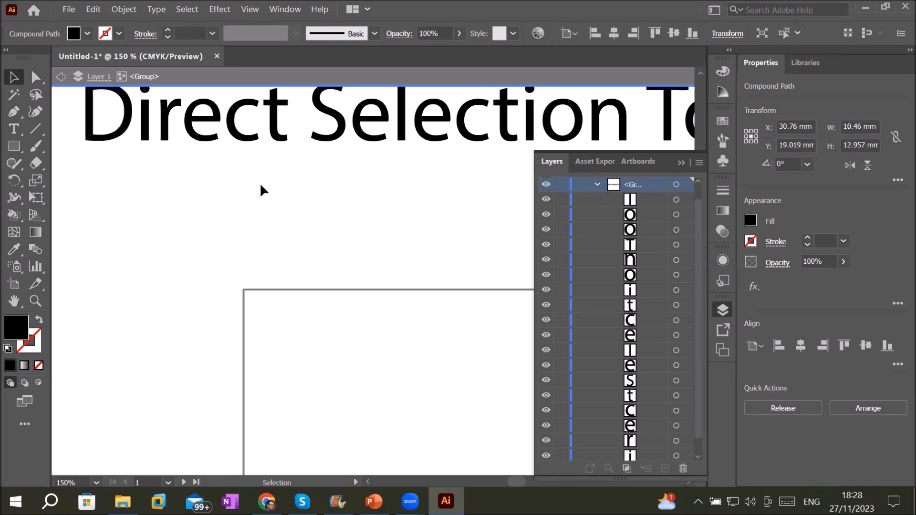
double_click(262, 190)
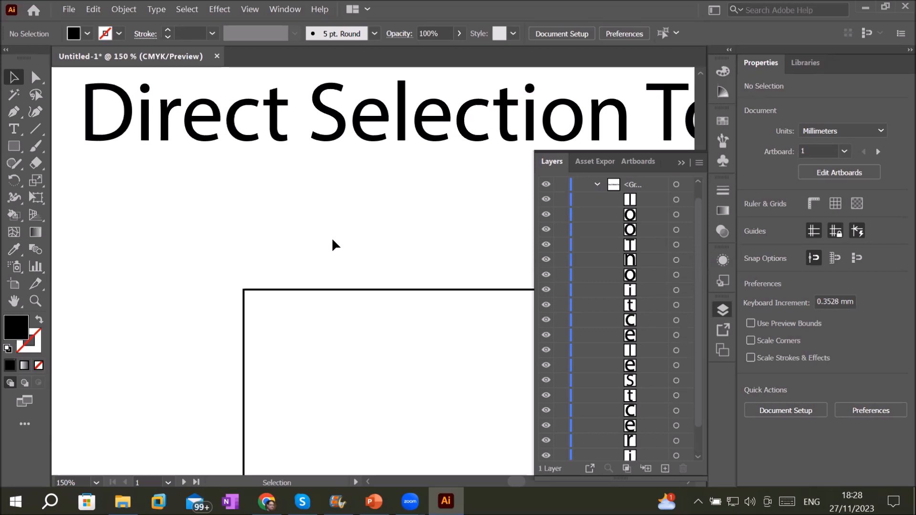
Select the initials D, S and T through their layer targets and fill them with red
scroll(332, 245, down, 1)
drag(378, 246, 306, 210)
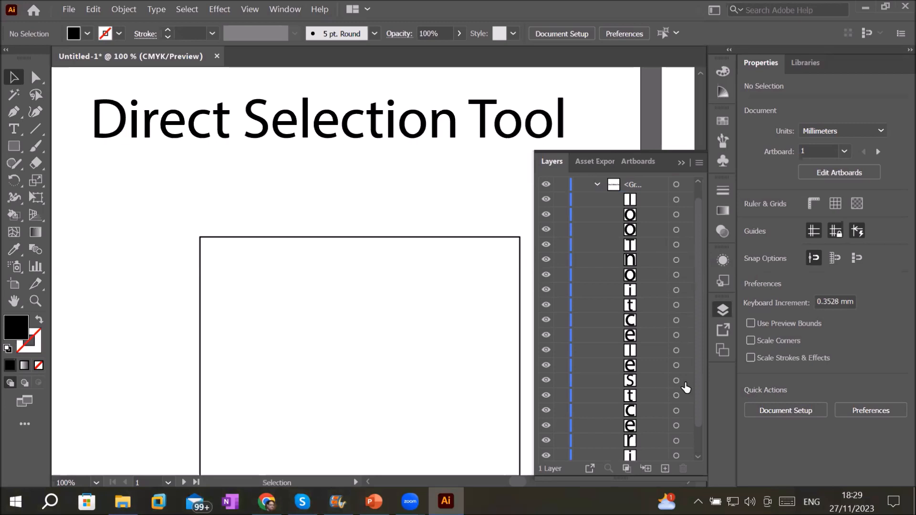
scroll(686, 388, down, 1)
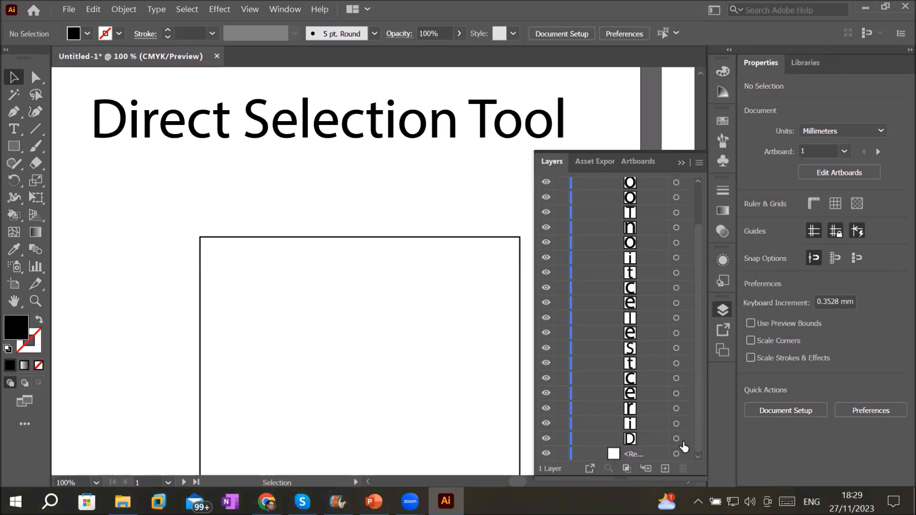
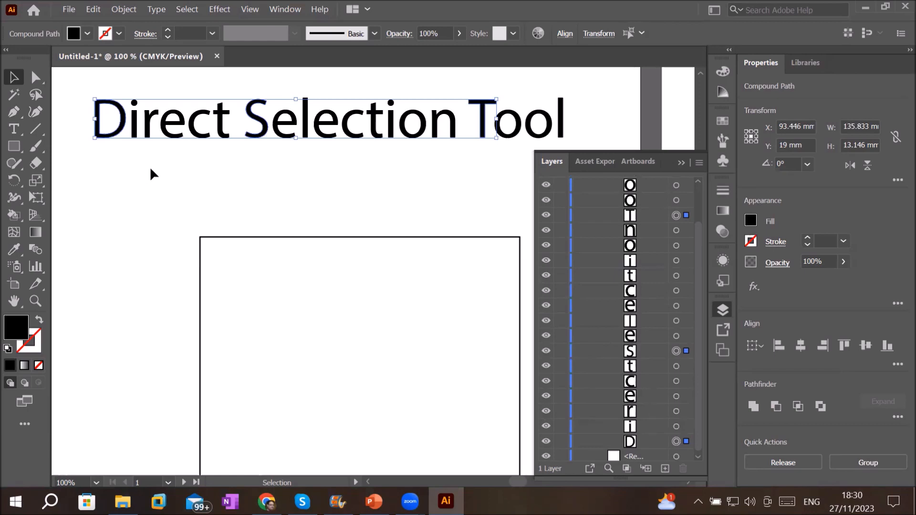
click(88, 33)
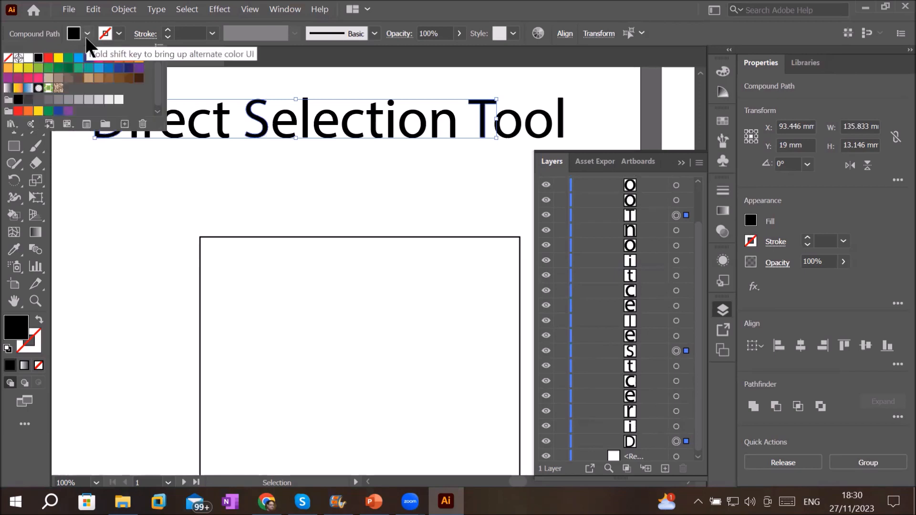
click(48, 58)
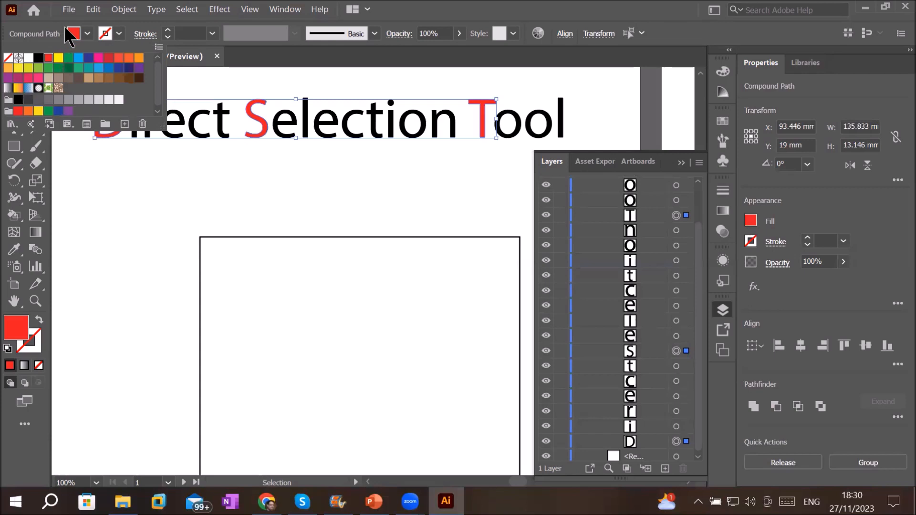
click(70, 35)
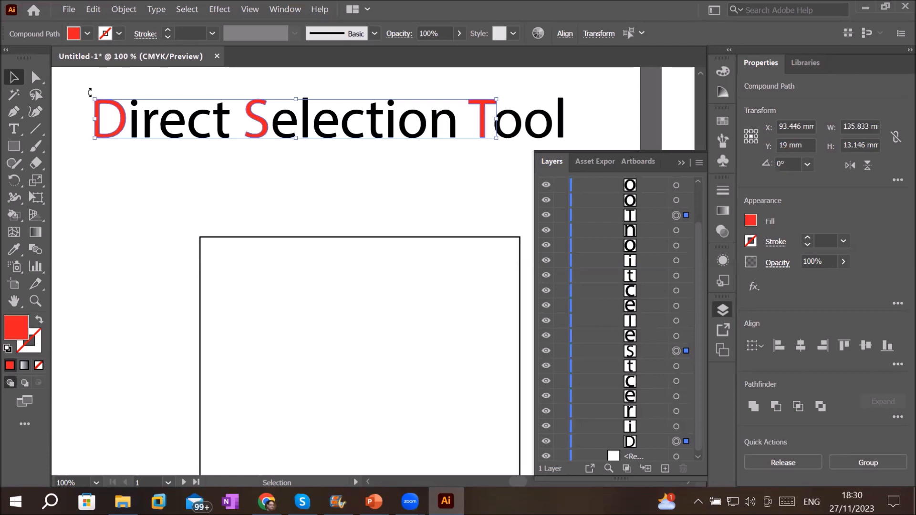
Rotate the red D clockwise by about 16° and the red S clockwise by about 20°
drag(90, 92, 102, 112)
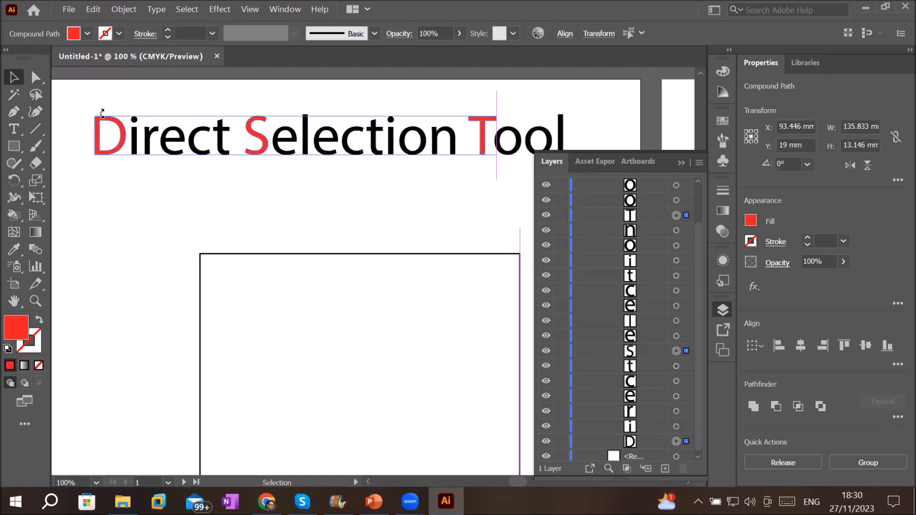
drag(102, 112, 102, 113)
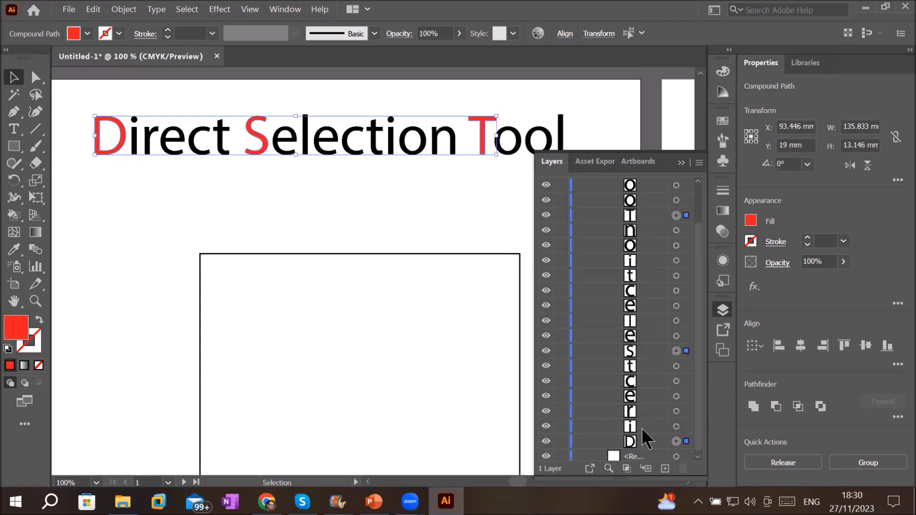
click(676, 442)
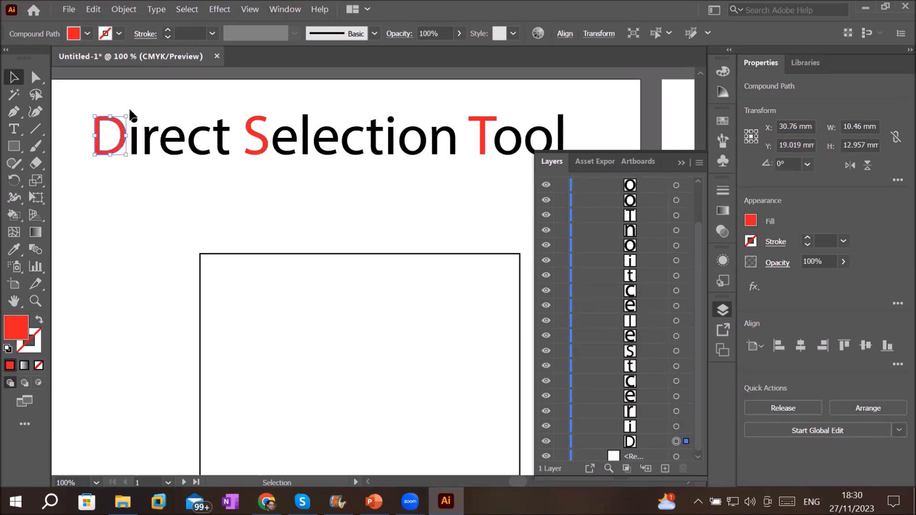
drag(126, 111, 139, 122)
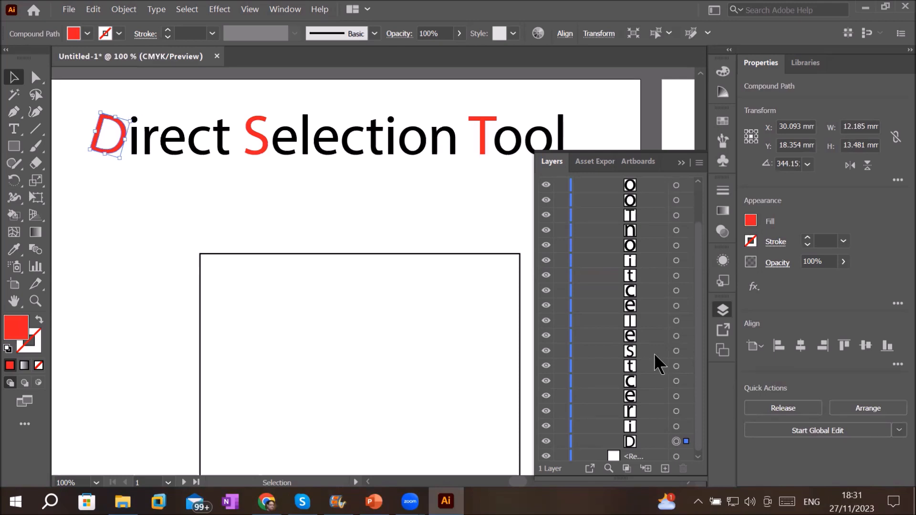
click(677, 351)
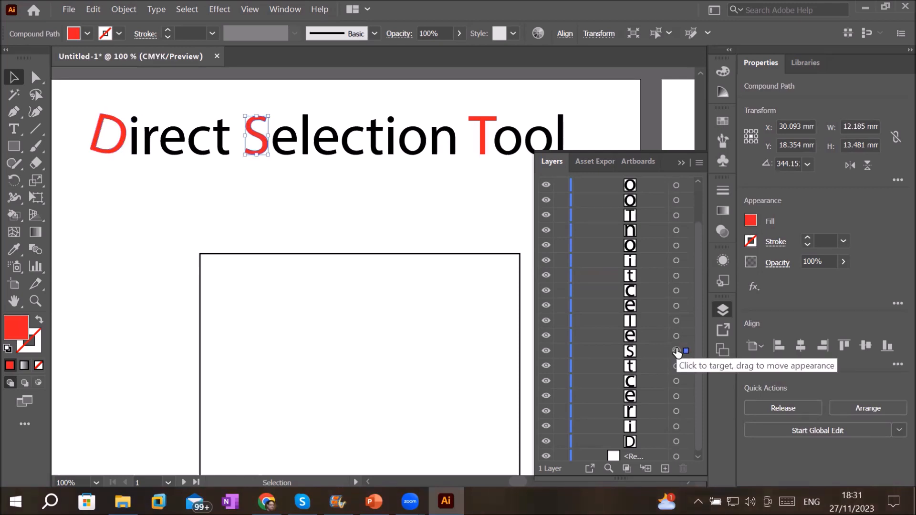
drag(271, 109, 297, 123)
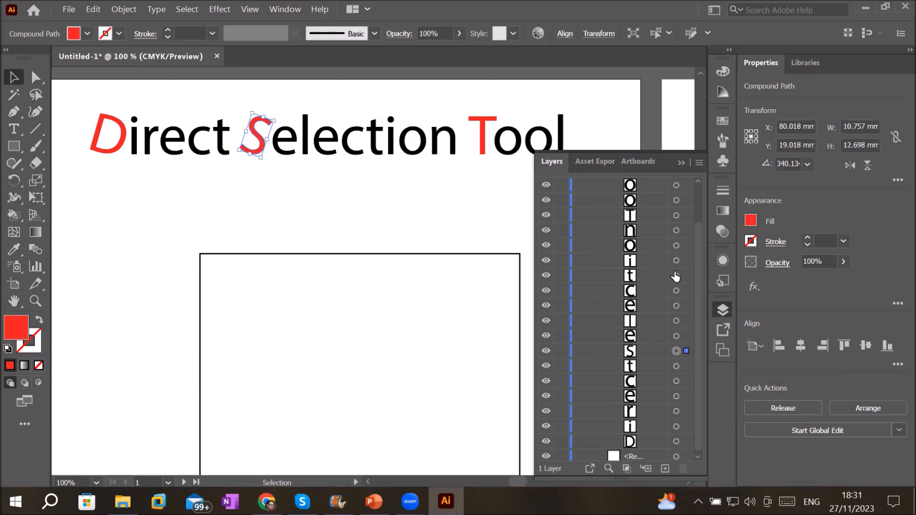
Rotate the red T clockwise by about 11° and enlarge it to about 13.3 × 19.6 mm
click(676, 216)
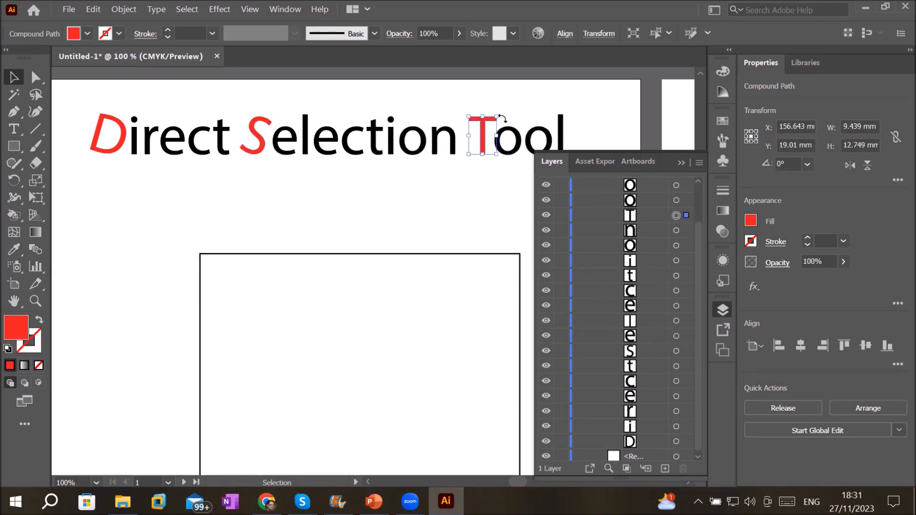
drag(498, 116, 503, 120)
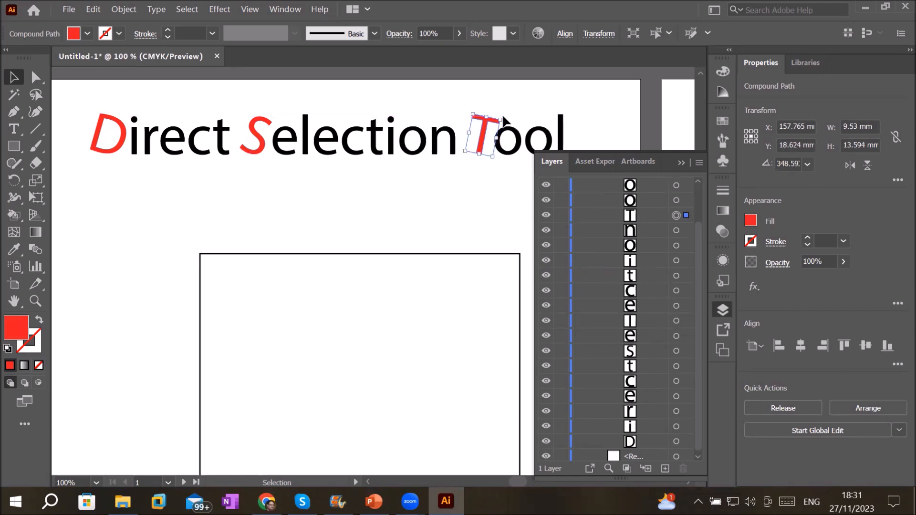
drag(502, 117, 516, 104)
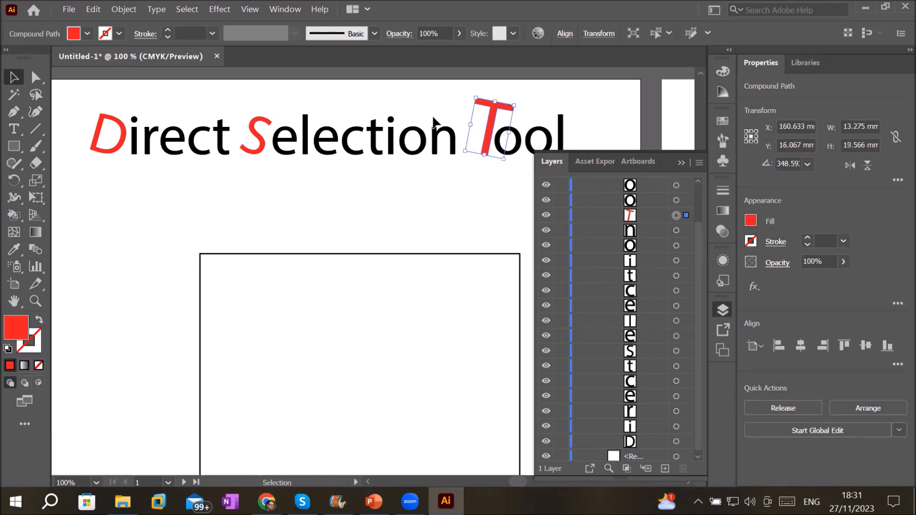
Isolate the title group and enlarge the red S to about 17.9 × 18.6 mm
click(261, 152)
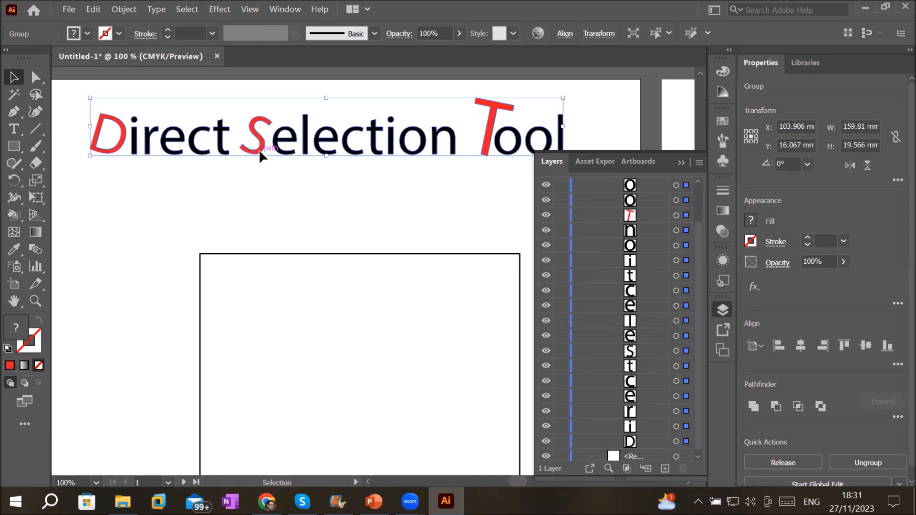
double_click(260, 152)
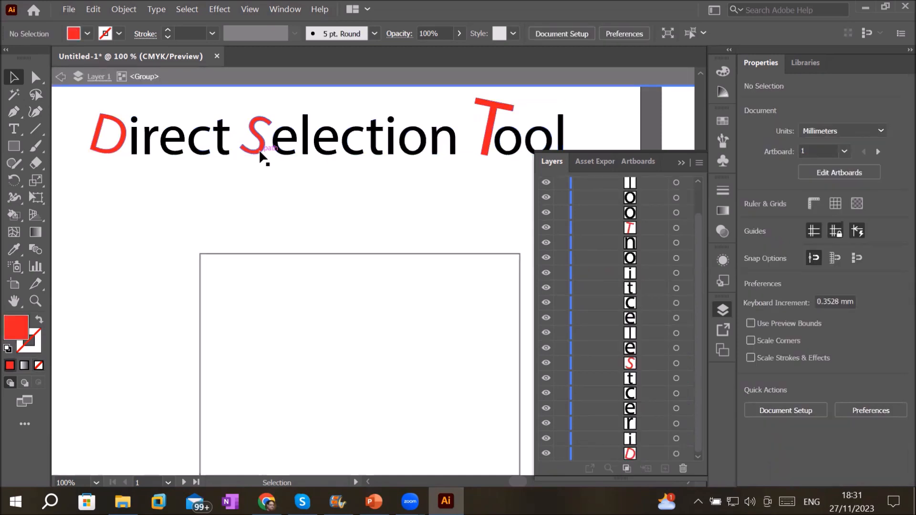
click(259, 150)
drag(273, 121, 298, 111)
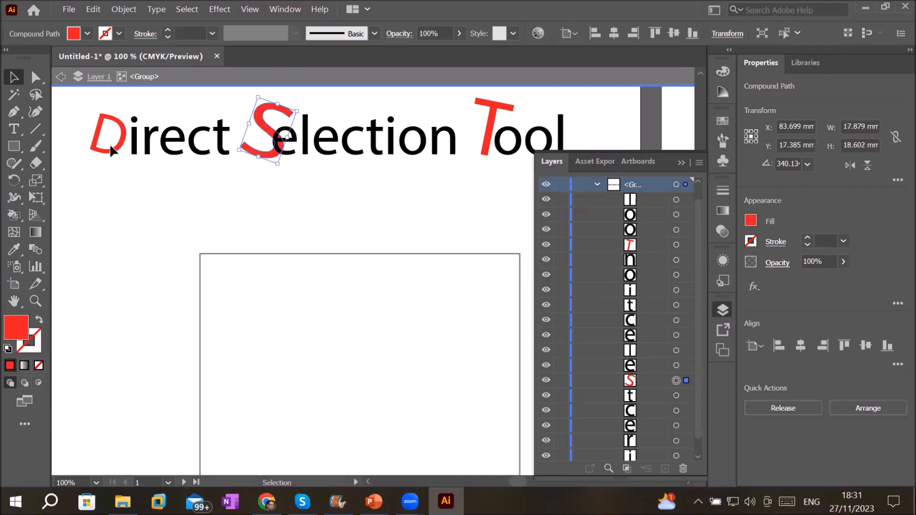
Try to enlarge the red D within its isolated compound path, and undo the resize
double_click(118, 153)
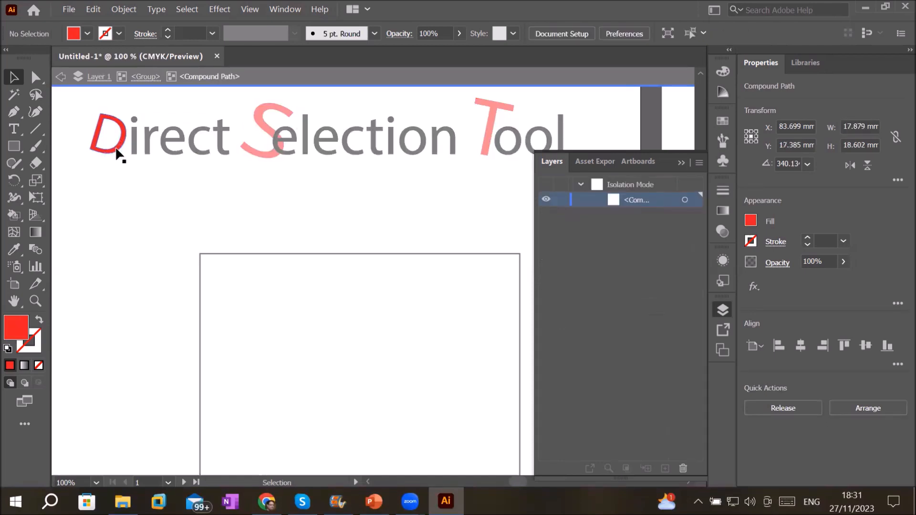
click(117, 154)
drag(134, 119, 161, 101)
click(156, 244)
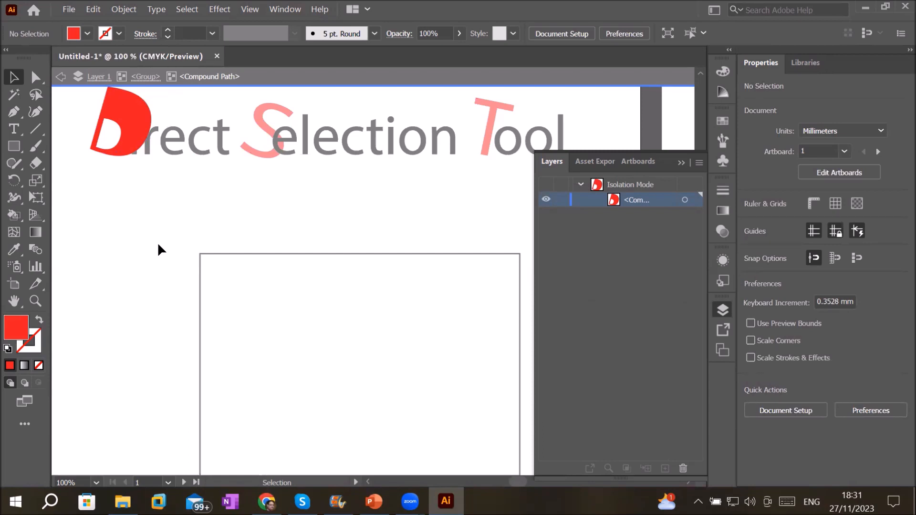
key(ctrl+z)
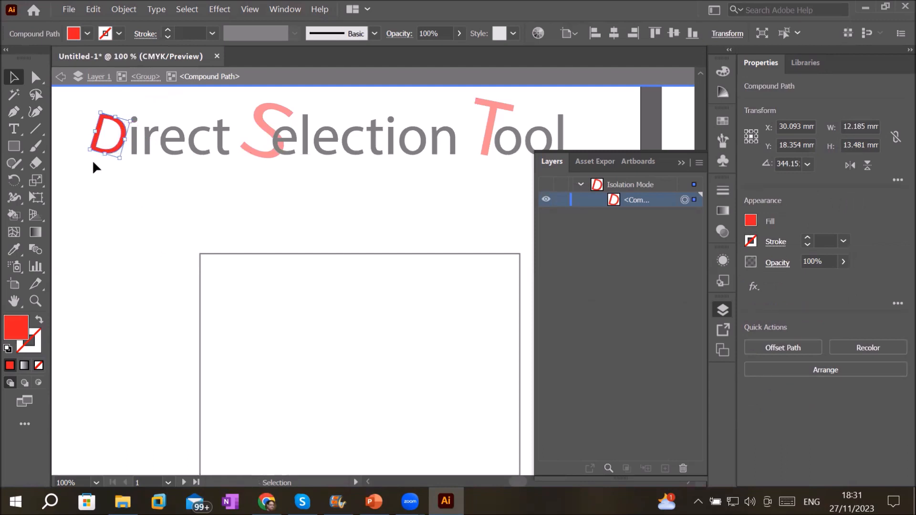
Enlarge the red D to about 13.4 × 15.2 mm within its isolated compound path and leave isolation mode completely
scroll(94, 162, up, 2)
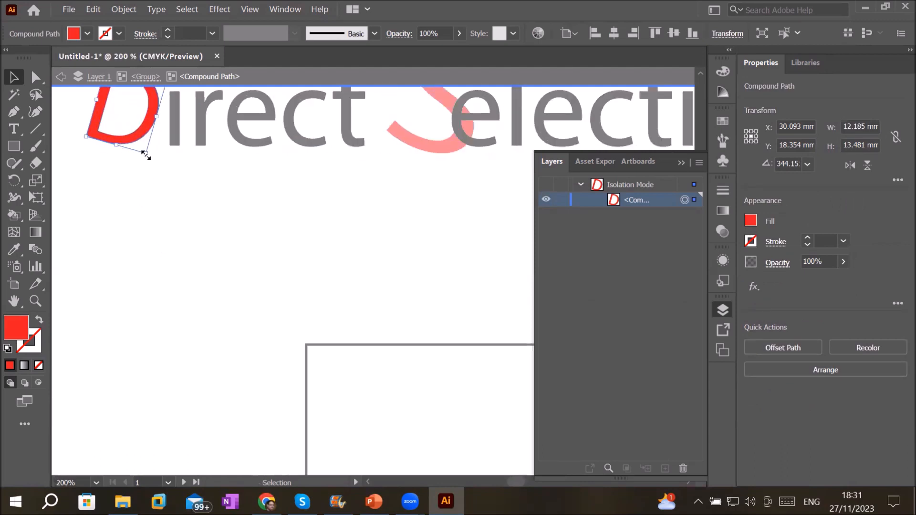
mouse_move(146, 153)
mouse_down()
mouse_move(167, 198)
mouse_move(149, 165)
mouse_up()
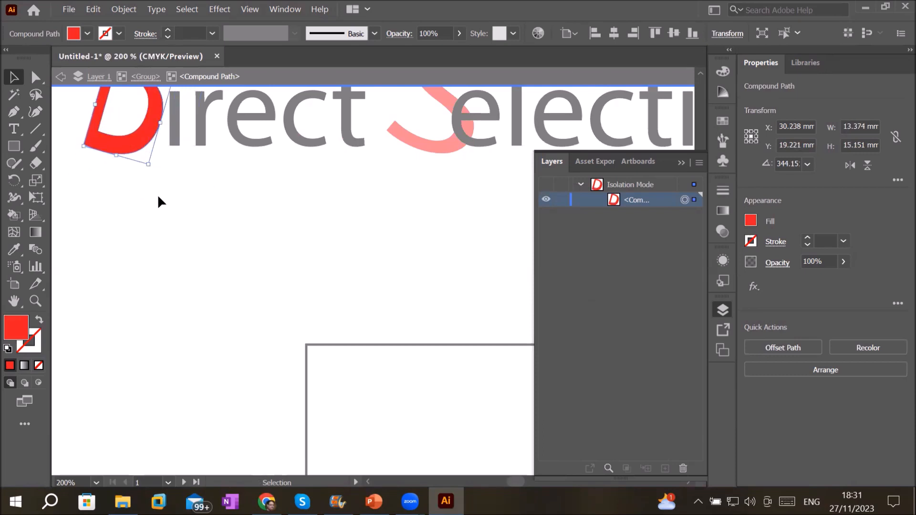
scroll(157, 194, down, 3)
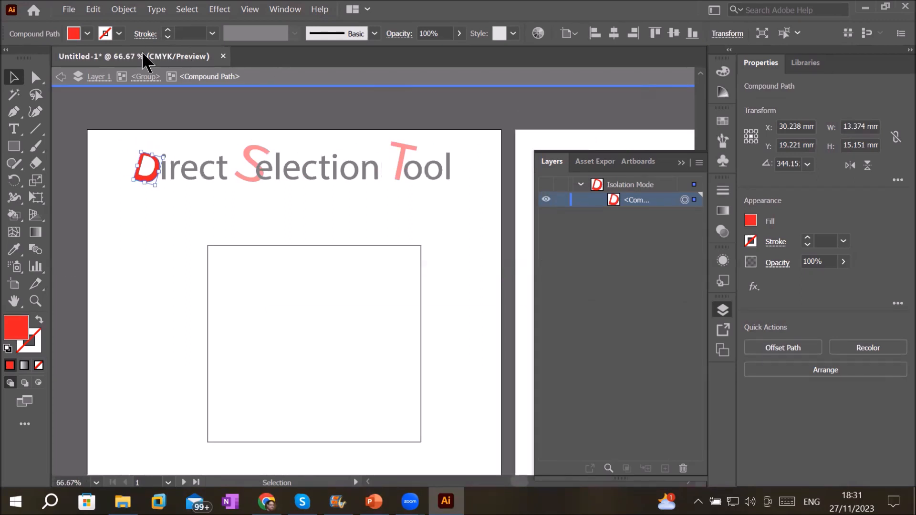
click(63, 78)
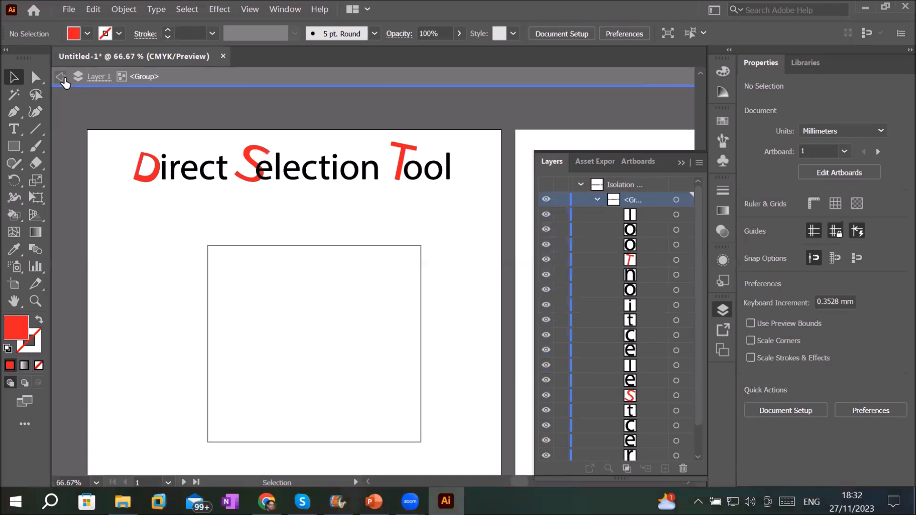
click(63, 78)
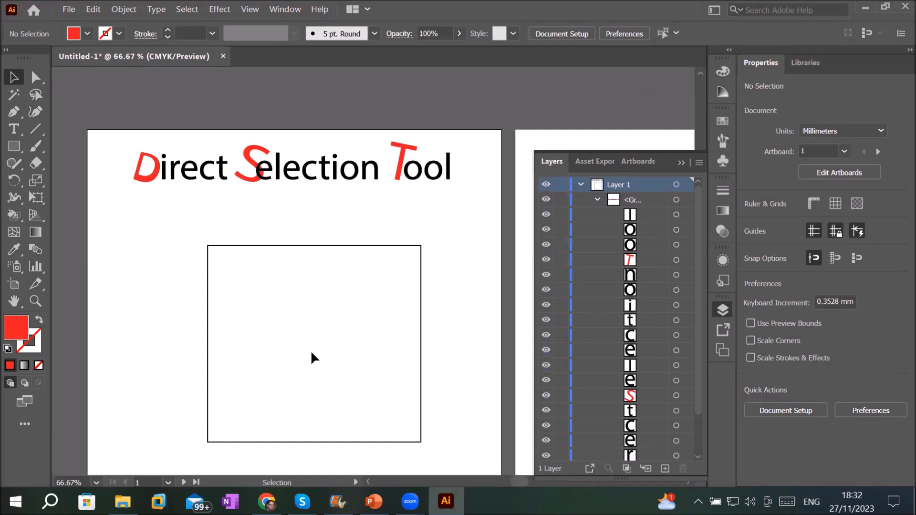
Stretch the red T's stem down and to the left with Direct Selection, making the letter about 18.7 × 38.8 mm
click(36, 77)
scroll(223, 203, up, 1)
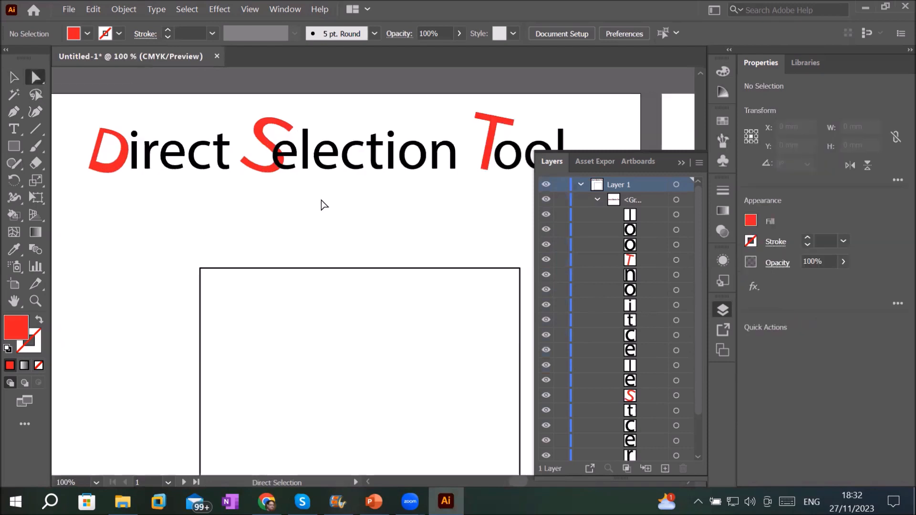
click(492, 138)
scroll(517, 146, up, 2)
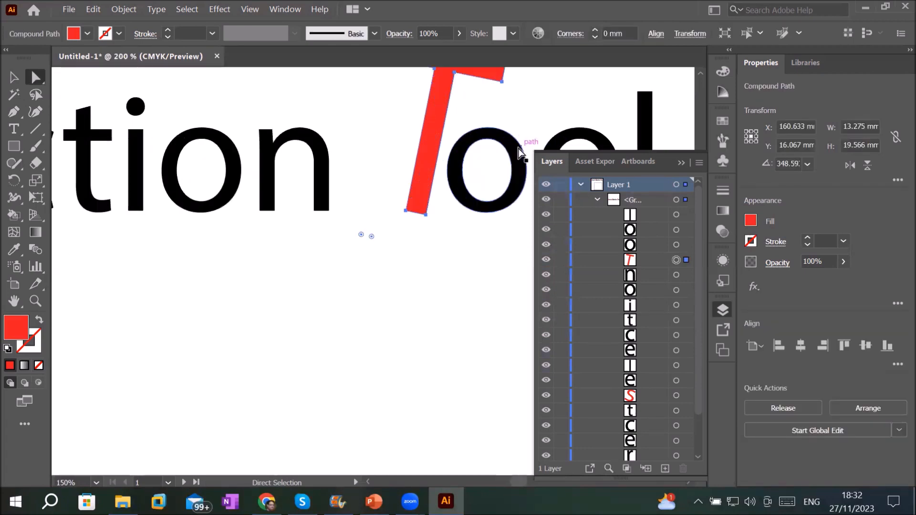
drag(394, 198, 356, 383)
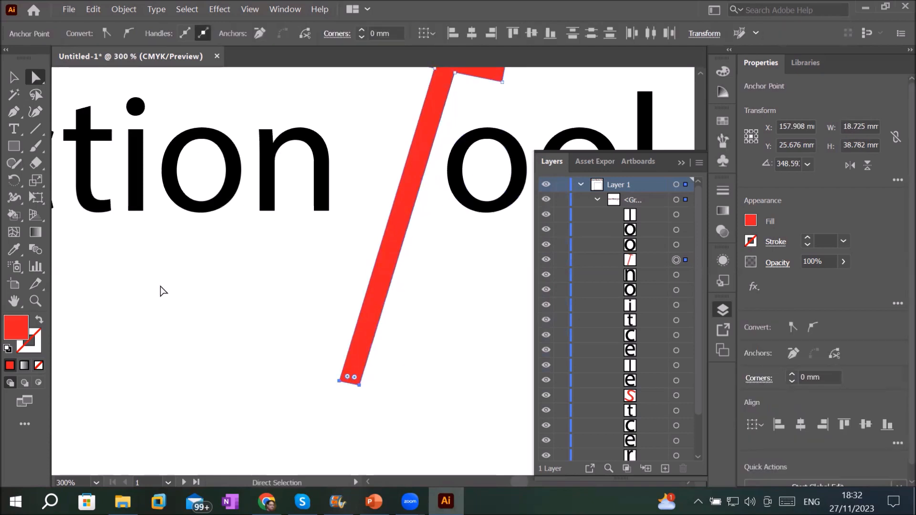
Extend both ends of the red T's crossbar outward so the letter spans about 47 × 43.5 mm
scroll(158, 290, down, 2)
drag(247, 149, 163, 149)
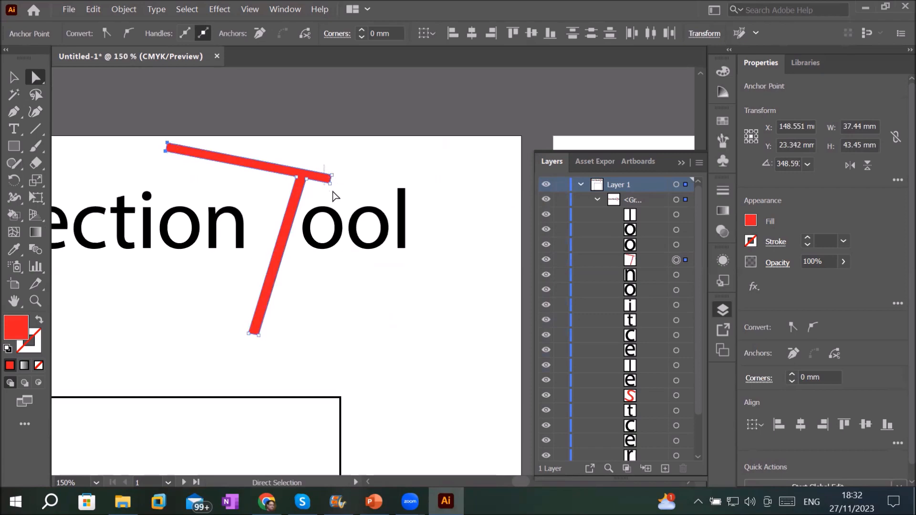
click(329, 184)
drag(328, 184, 373, 189)
scroll(162, 275, down, 3)
scroll(95, 234, up, 1)
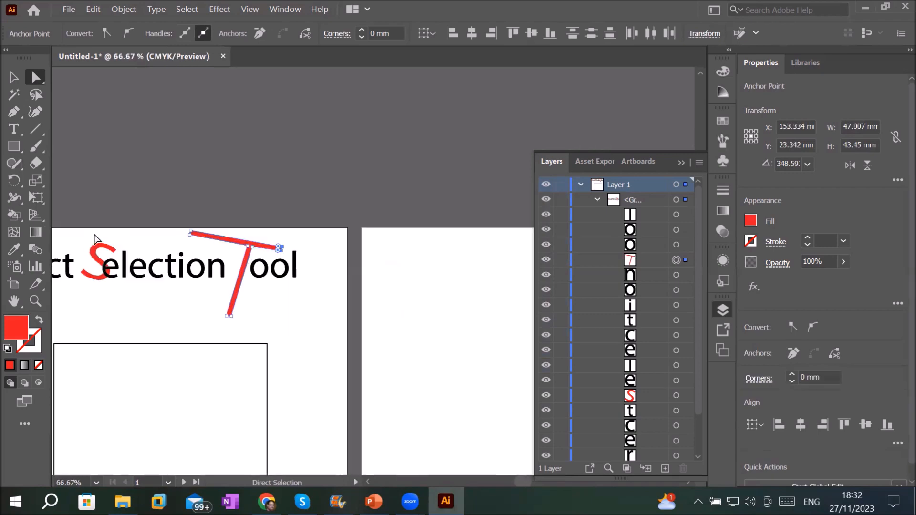
Thicken the red S by pulling an upper anchor point upward and a lower-left anchor point downward, and deselect the letter
scroll(95, 238, up, 4)
click(184, 306)
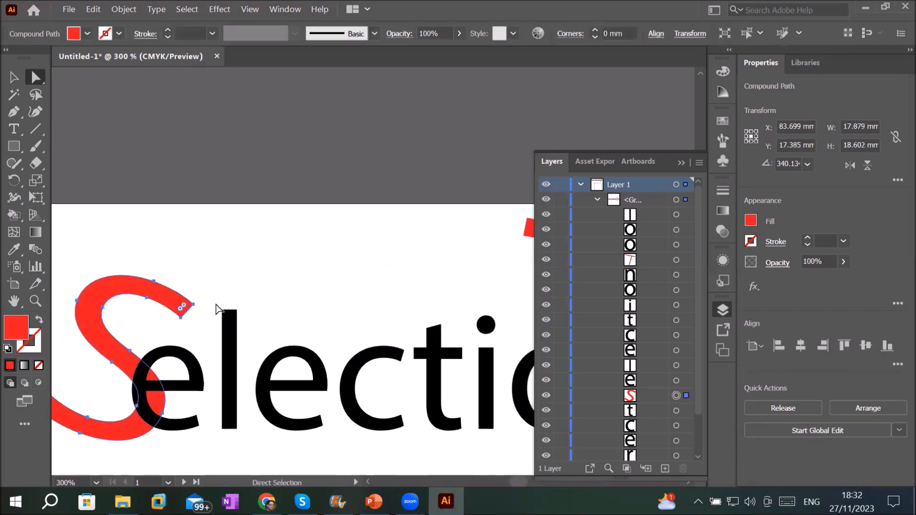
drag(155, 285, 163, 233)
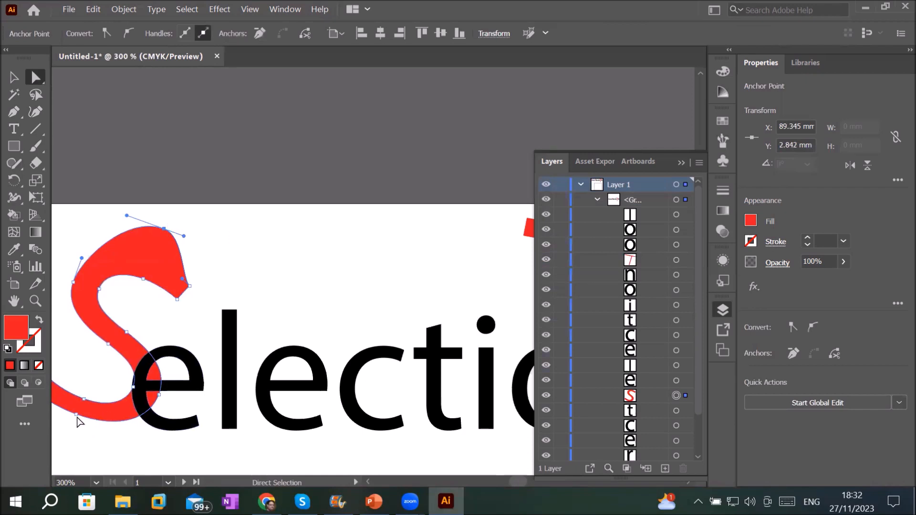
drag(77, 416, 71, 436)
key(ctrl+1)
click(132, 338)
drag(109, 391, 473, 356)
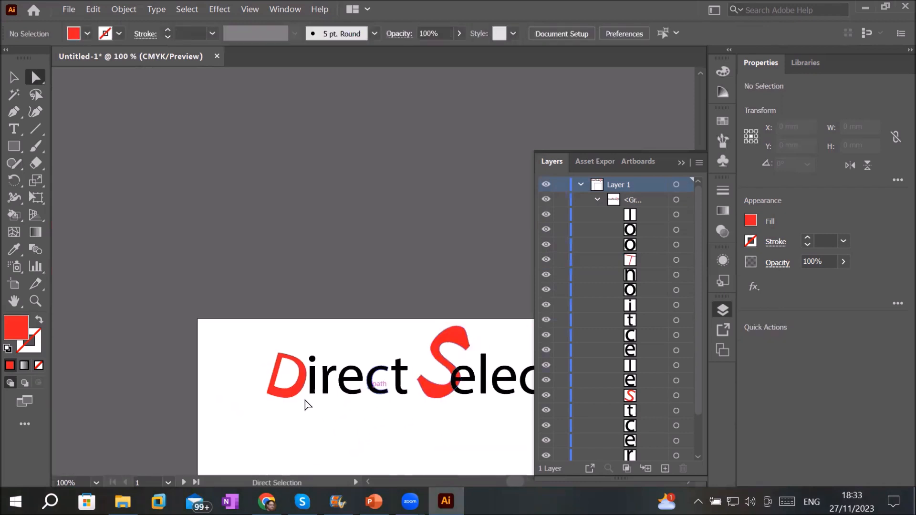
Stretch the lower anchor points of the red D down and to the left, making the letter about 17.4 × 24.4 mm
scroll(283, 414, up, 3)
click(305, 367)
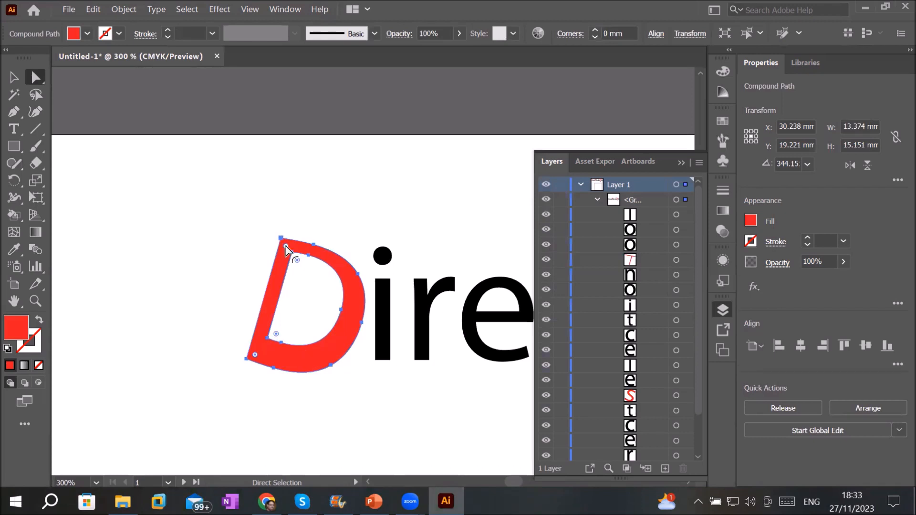
click(315, 246)
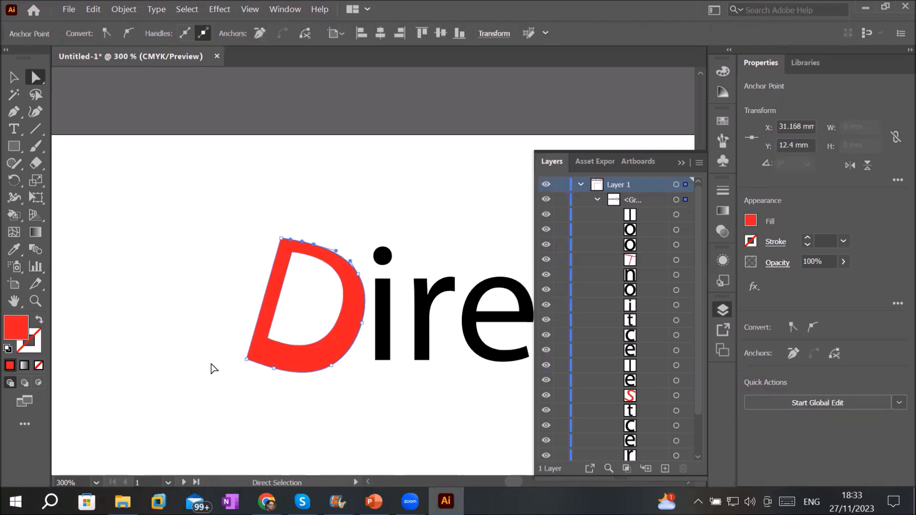
drag(225, 337, 336, 375)
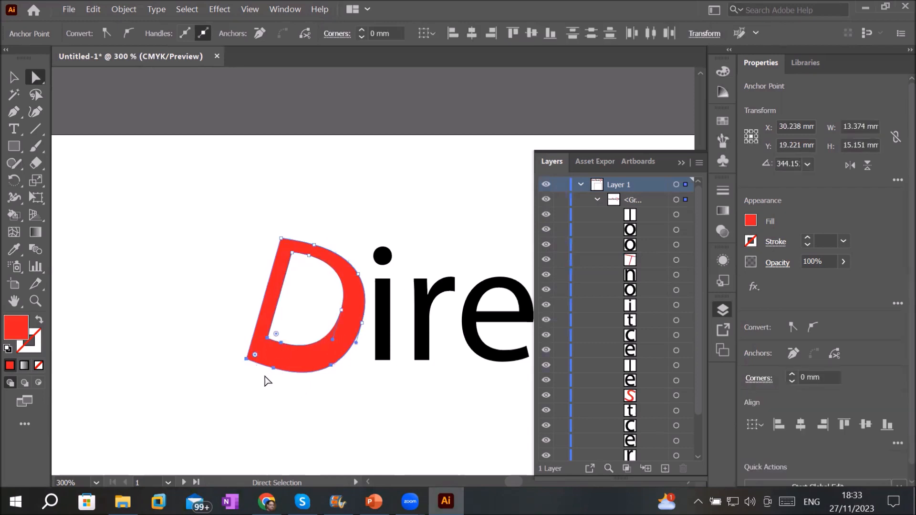
drag(273, 367, 238, 449)
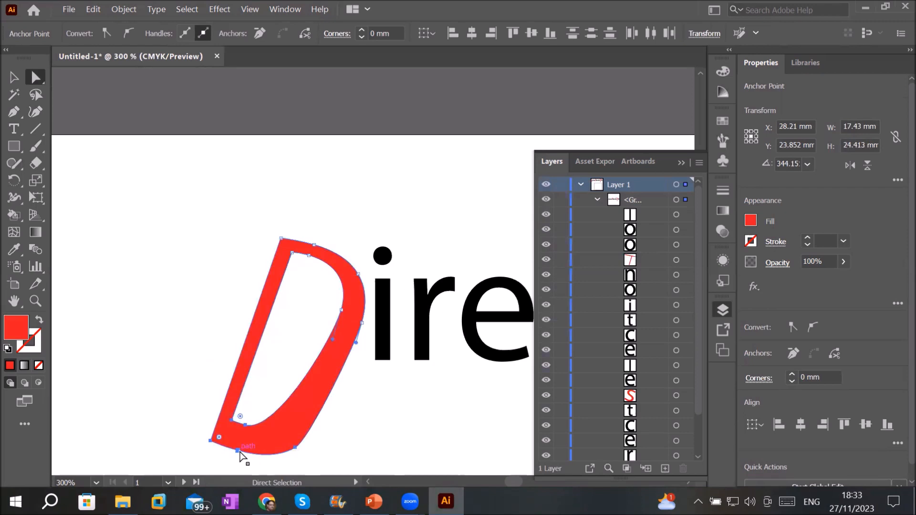
Shift the red D left and pull its right and top anchor points outward, making the letter about 18.8 × 29.4 mm
click(330, 340)
drag(339, 307, 313, 316)
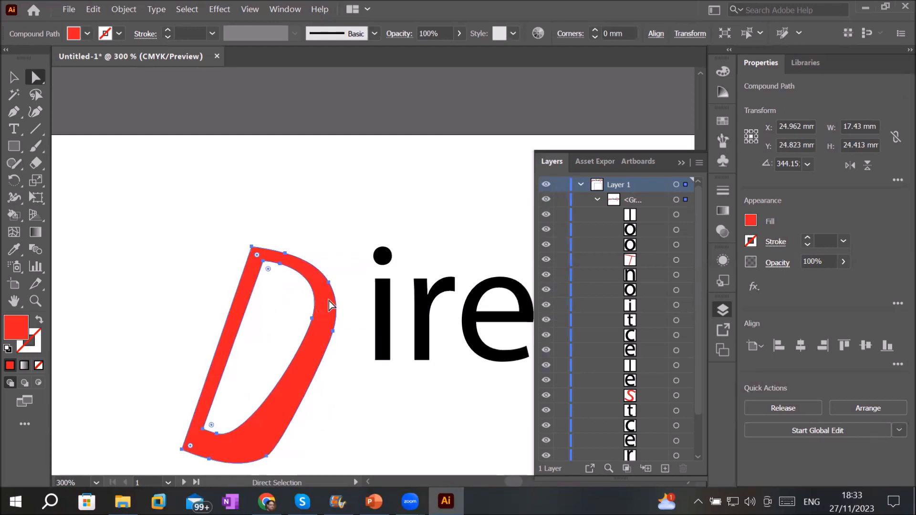
drag(329, 283, 346, 296)
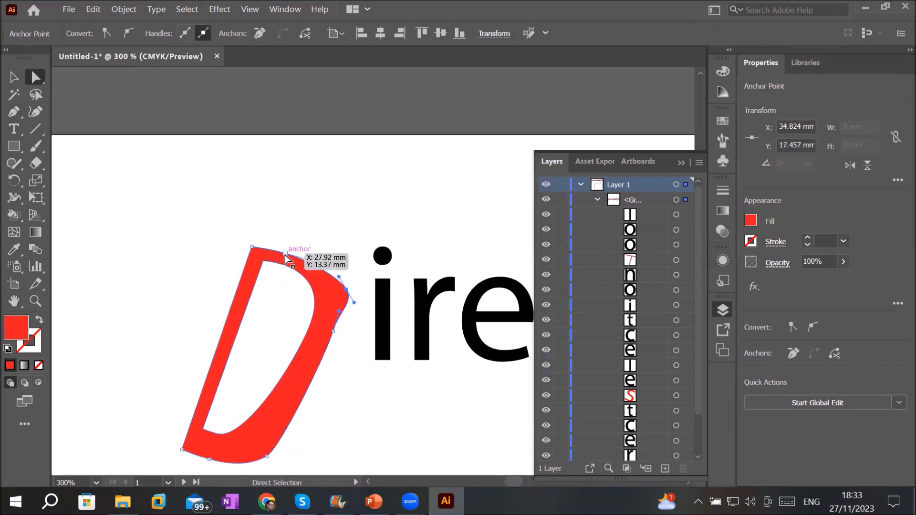
drag(242, 236, 295, 209)
scroll(342, 300, down, 6)
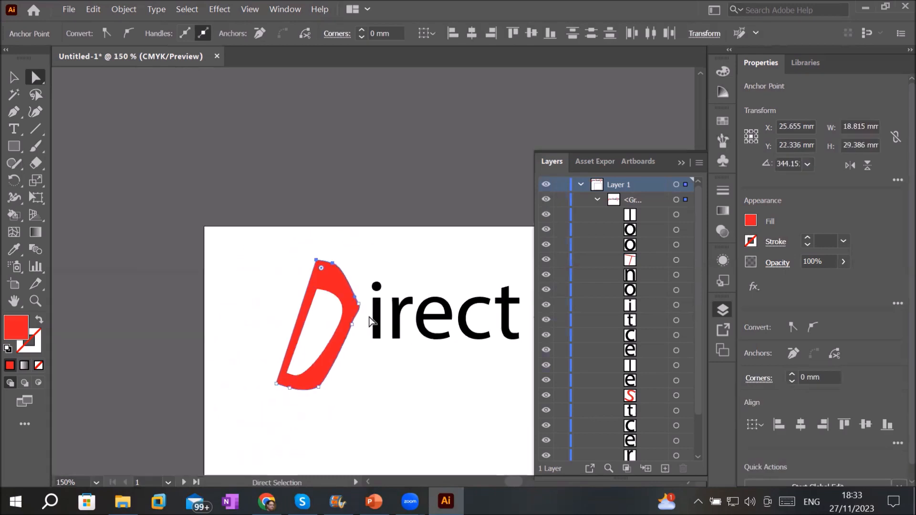
scroll(508, 349, up, 2)
scroll(507, 348, down, 2)
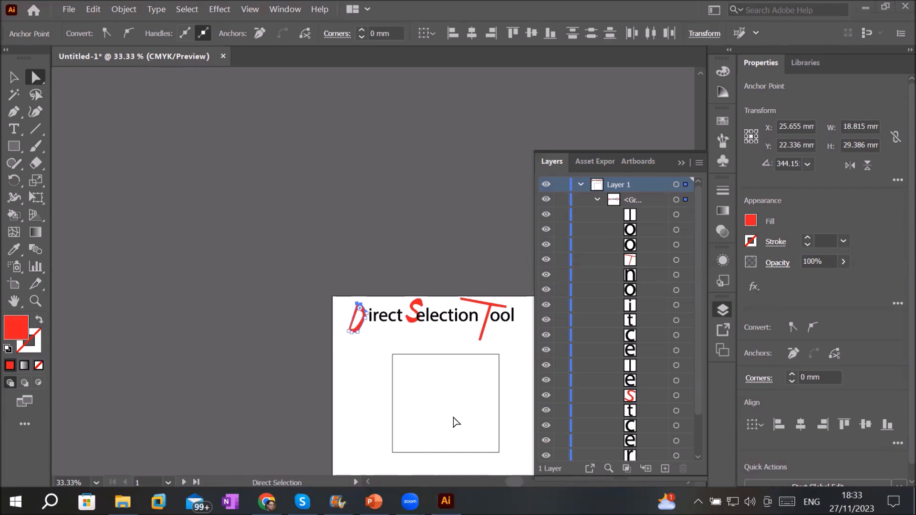
Select the rectangle below the title and pull its upper-right anchor point inward to about X 75.5, Y 144.9 mm
click(14, 77)
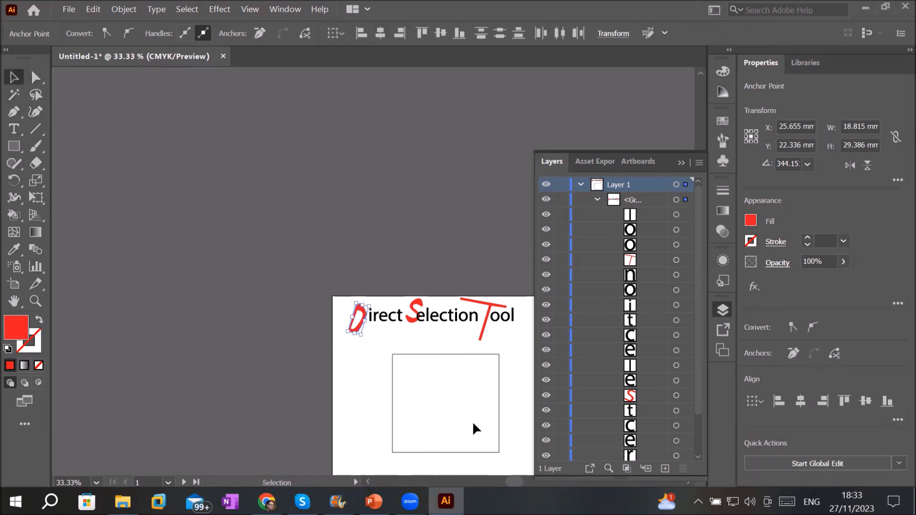
click(520, 420)
scroll(512, 423, up, 2)
drag(498, 425, 371, 292)
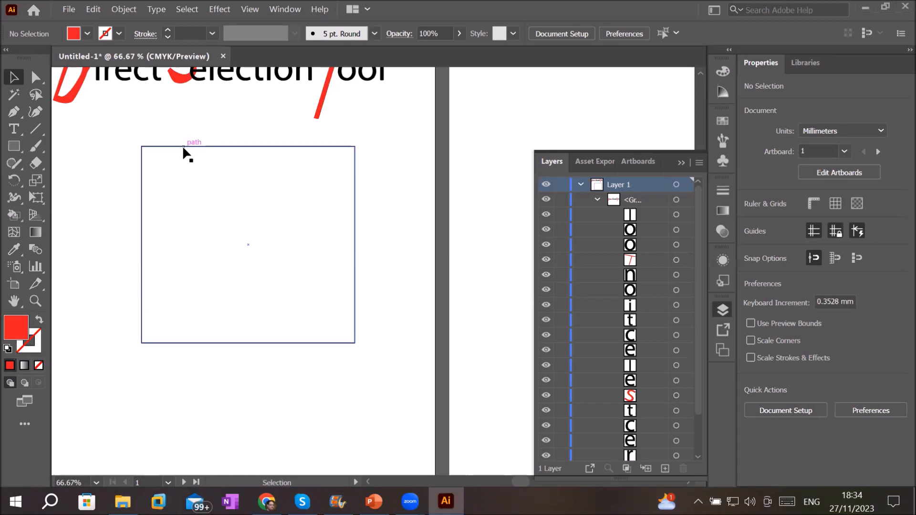
click(355, 338)
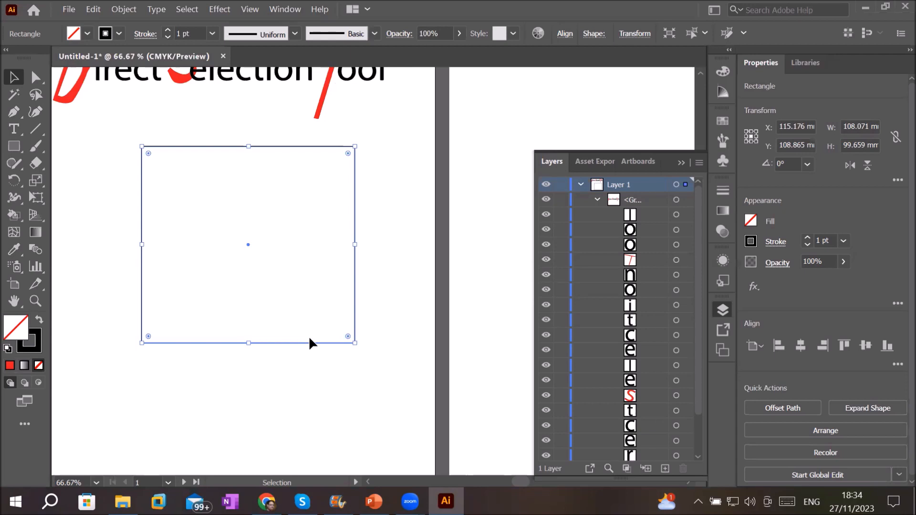
click(36, 77)
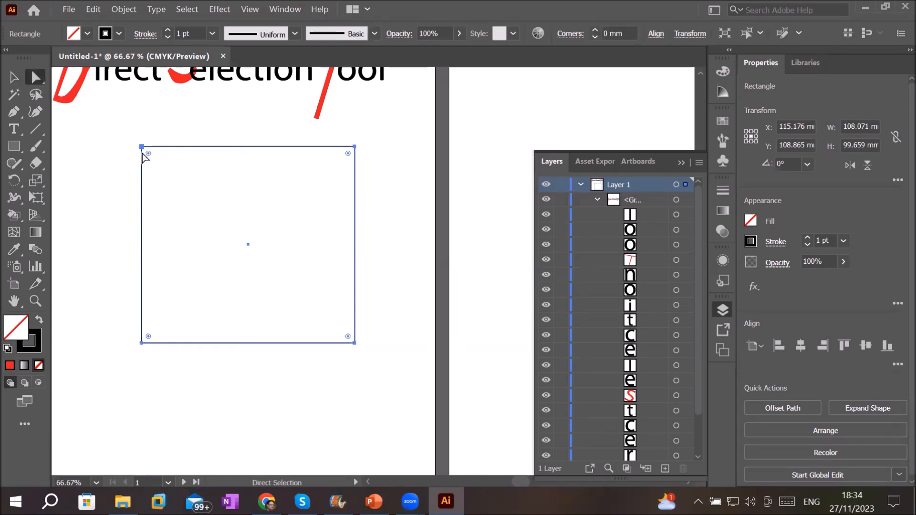
click(142, 149)
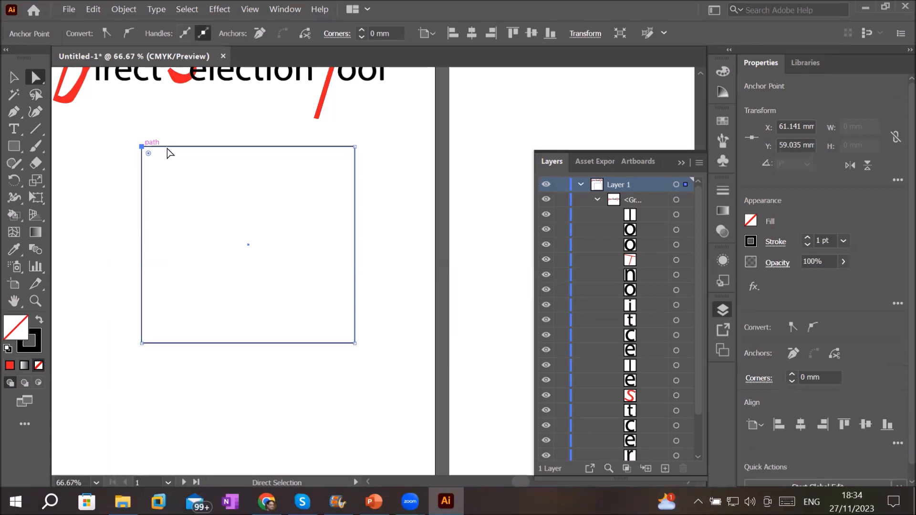
drag(355, 147, 169, 316)
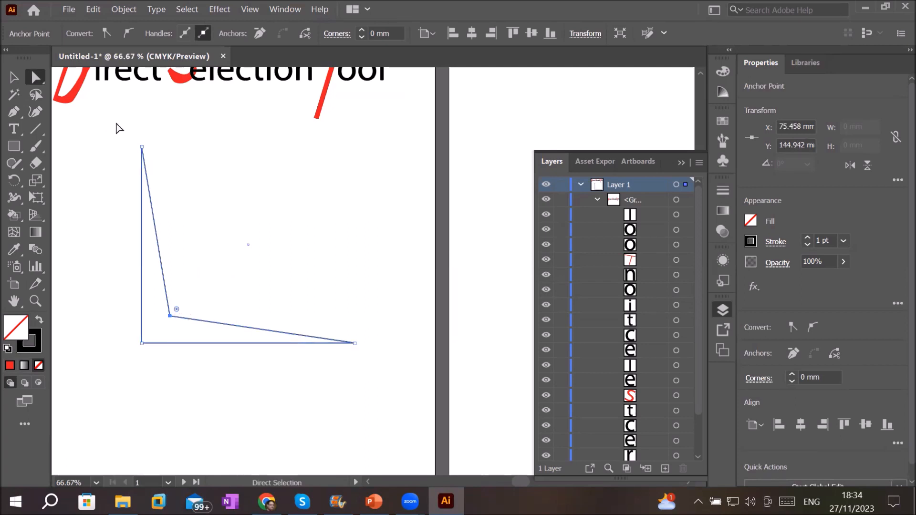
Move the shape's upper-left anchor point inward and back out, and return the upper-right anchor point near its original corner
click(142, 147)
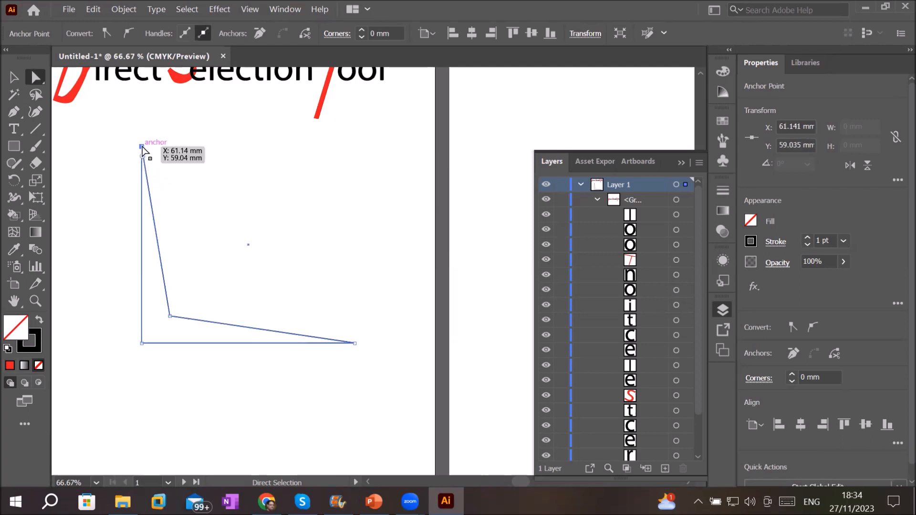
drag(143, 145, 270, 214)
drag(111, 134, 395, 316)
drag(377, 278, 142, 155)
drag(170, 317, 347, 154)
Move the shape's two right-hand anchor points left and downward together, and pull the upper-left one inward to about X 120.2, Y 143.7 mm
drag(356, 218, 387, 396)
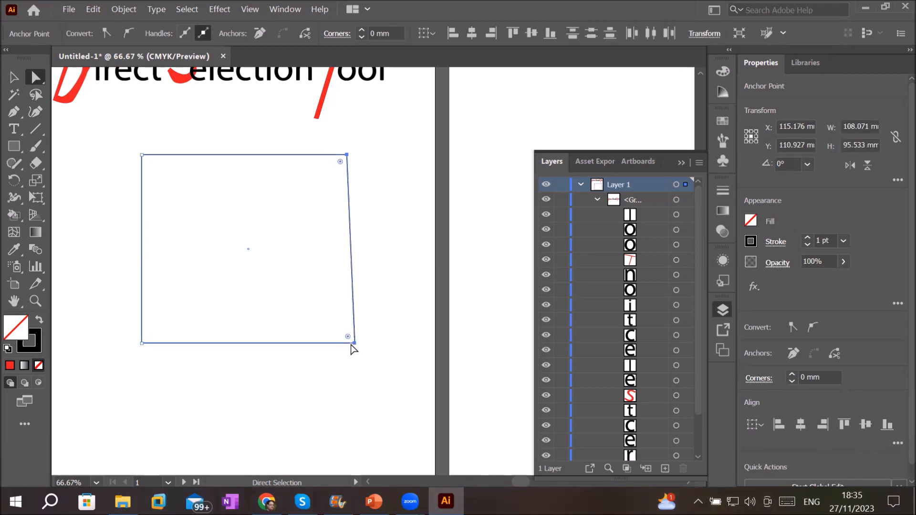
drag(353, 343, 304, 373)
drag(143, 155, 259, 319)
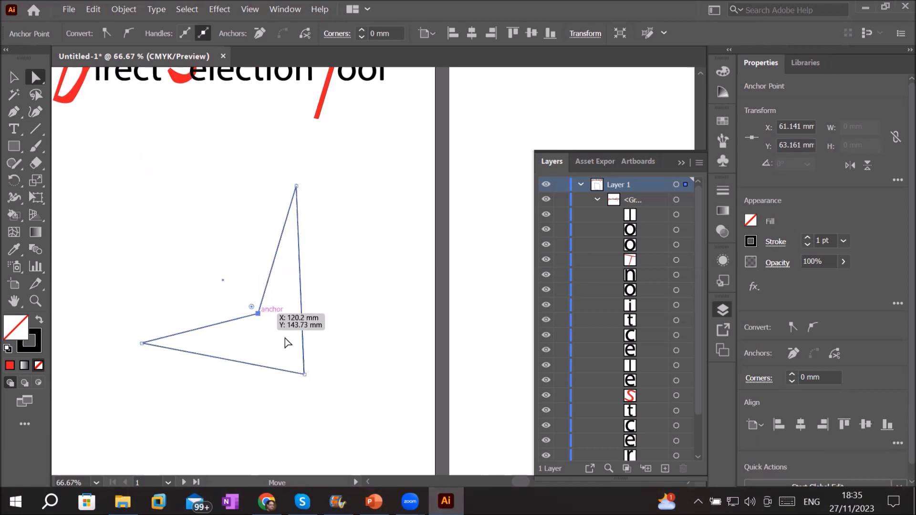
scroll(341, 356, down, 1)
scroll(342, 355, down, 1)
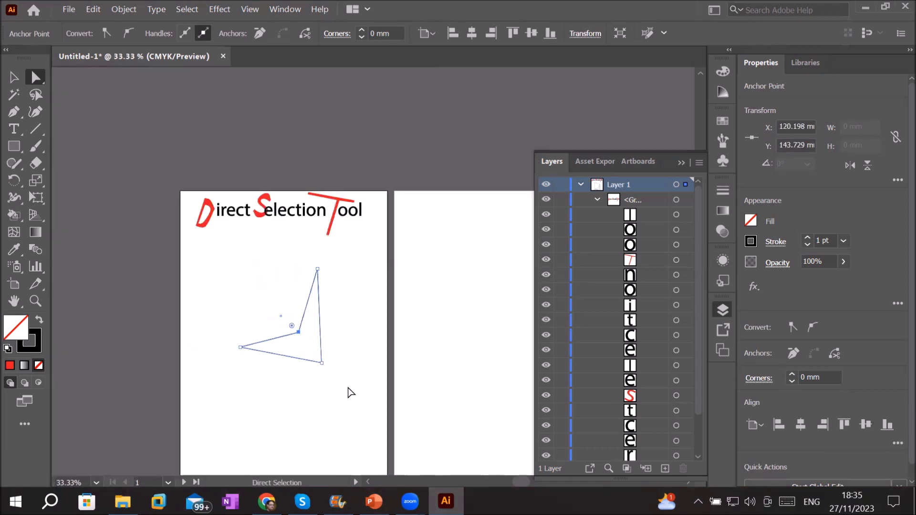
Try to change the stroke colour of the reshaped four-point outline to a bright red
scroll(350, 391, up, 1)
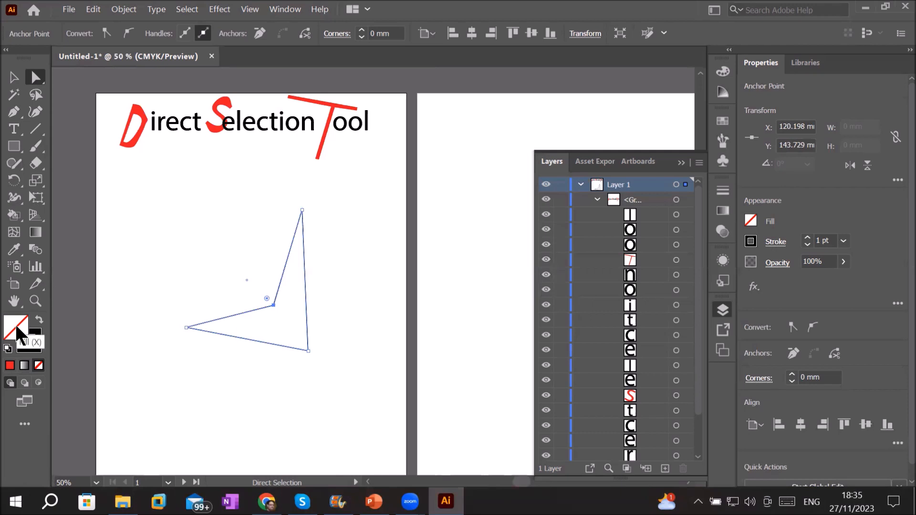
double_click(32, 341)
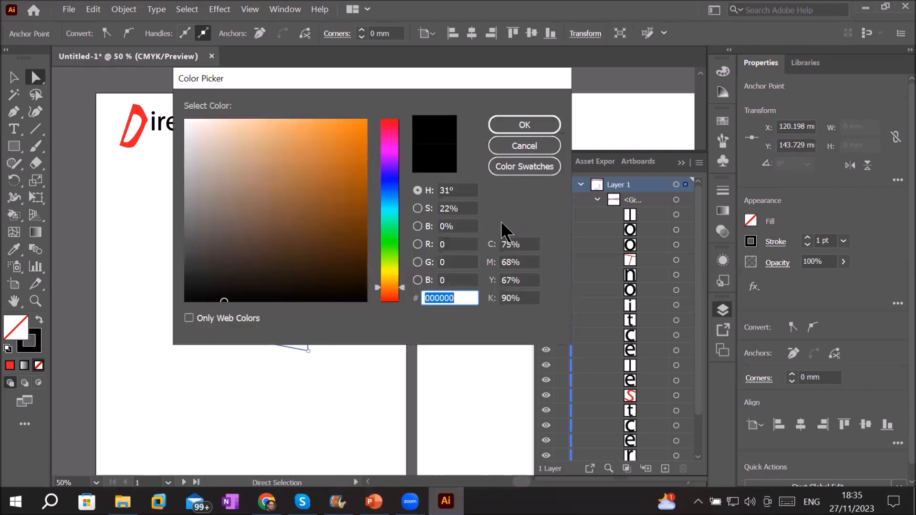
click(390, 124)
click(359, 128)
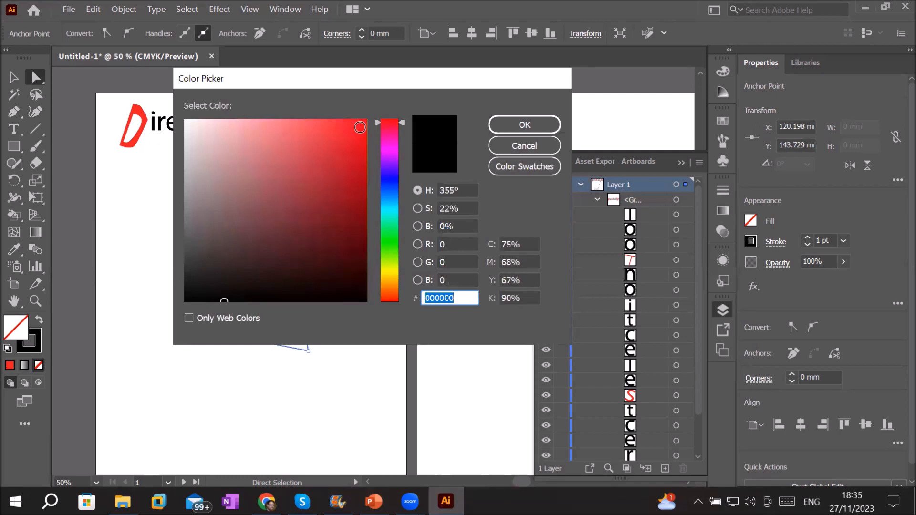
click(495, 127)
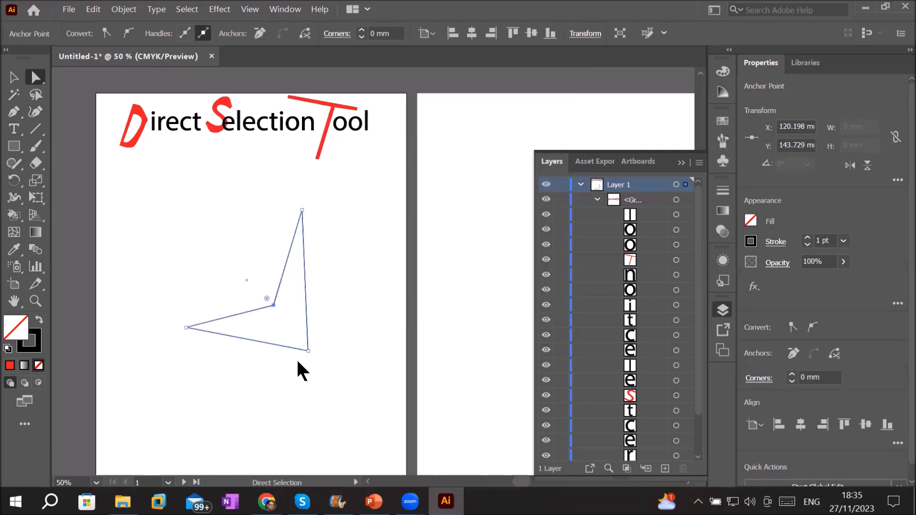
Fill the reshaped four-point shape with red and place two copies of it stepping diagonally down the first artboard
drag(284, 340, 275, 449)
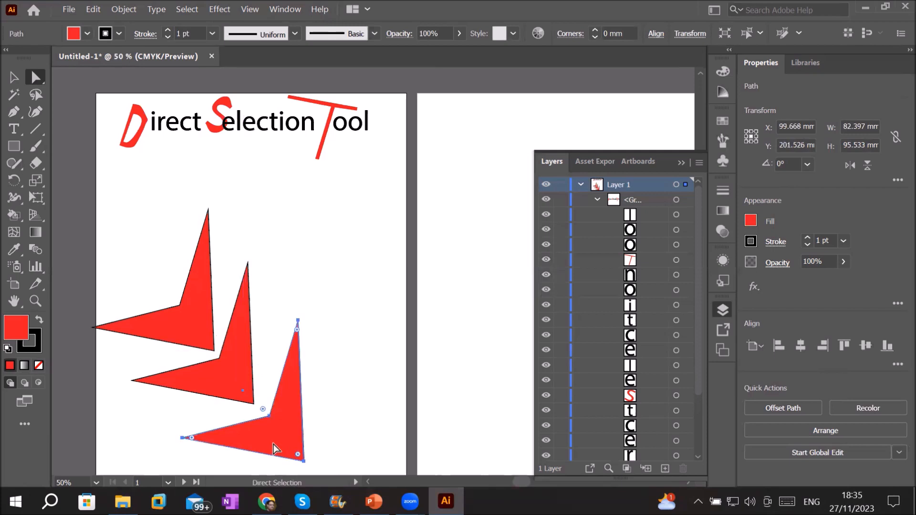
click(333, 278)
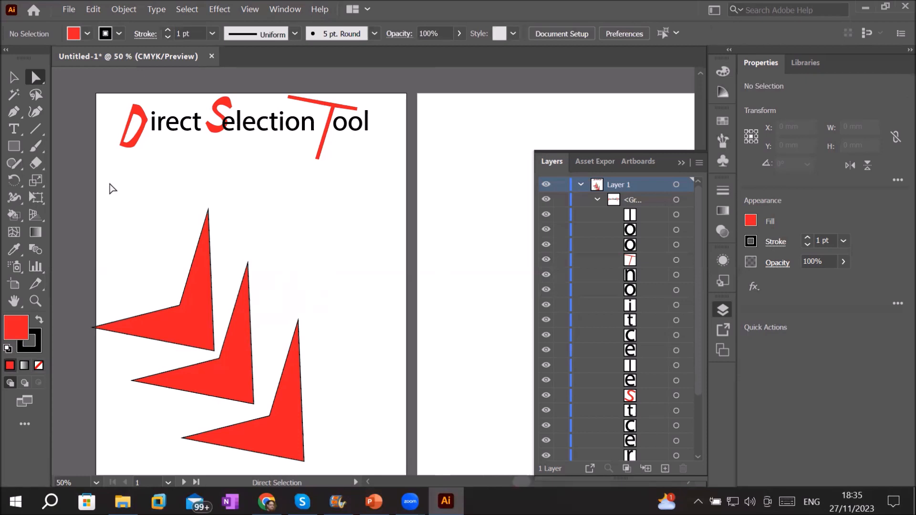
Draw a hexagon about 166 mm wide and 146 mm high with the Polygon tool, starting near the second artboard's upper-left corner
click(14, 147)
click(12, 148)
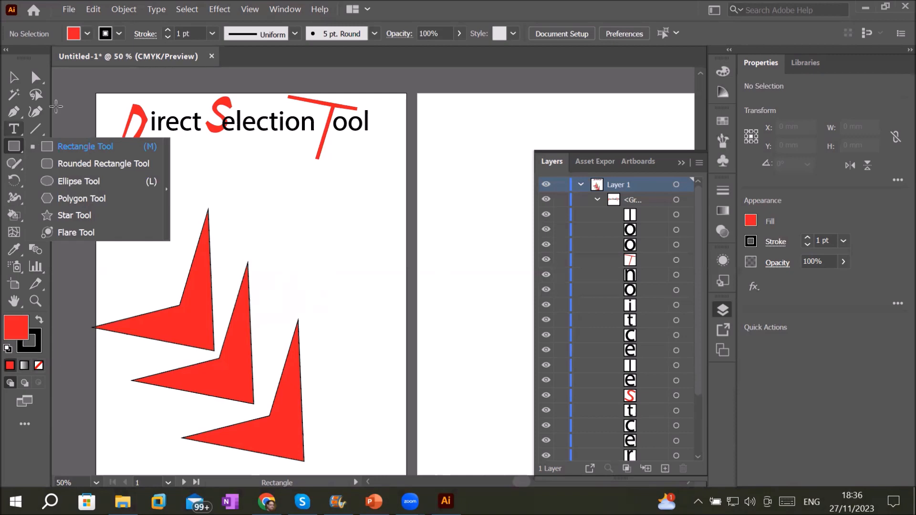
click(91, 199)
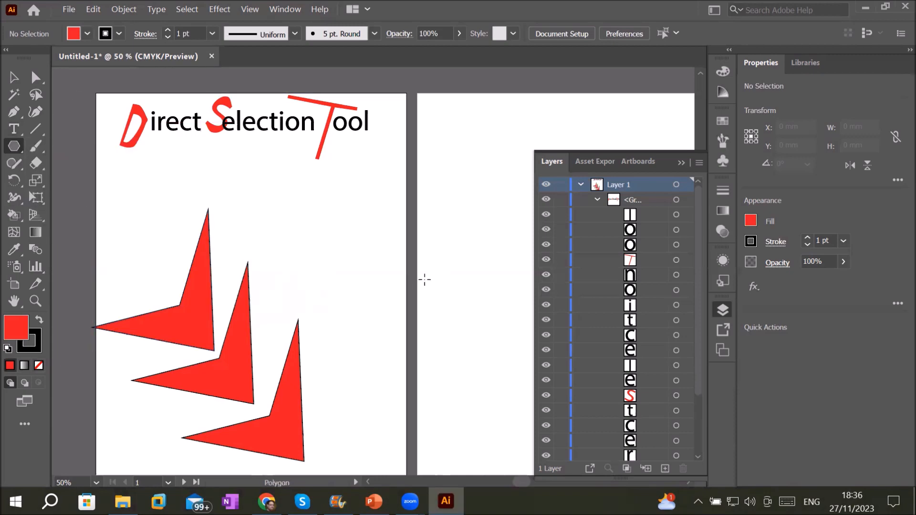
key(space)
mouse_move(454, 278)
mouse_down()
mouse_move(188, 195)
mouse_move(184, 223)
mouse_up()
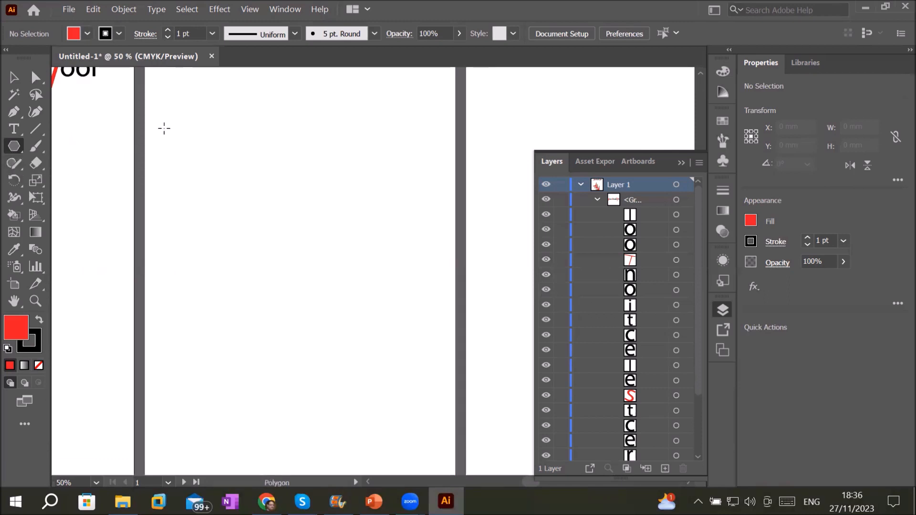
drag(175, 130, 233, 238)
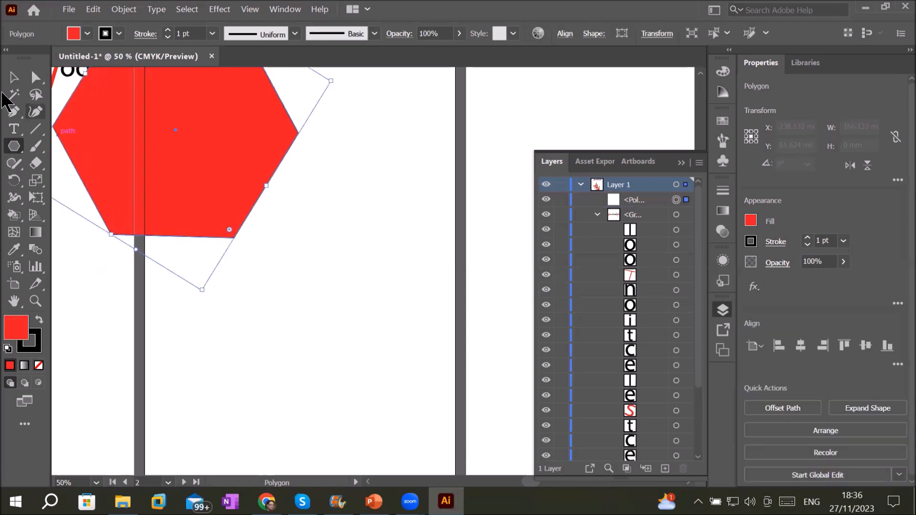
Move the hexagon to about X 310.7, Y 164.5 mm on the second artboard and reset it to the default white fill and black stroke
click(13, 77)
drag(143, 163, 250, 313)
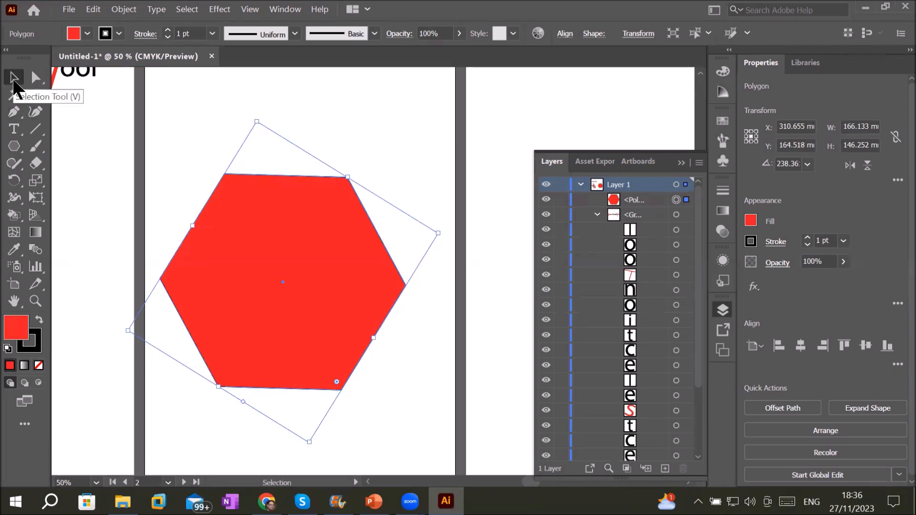
click(7, 350)
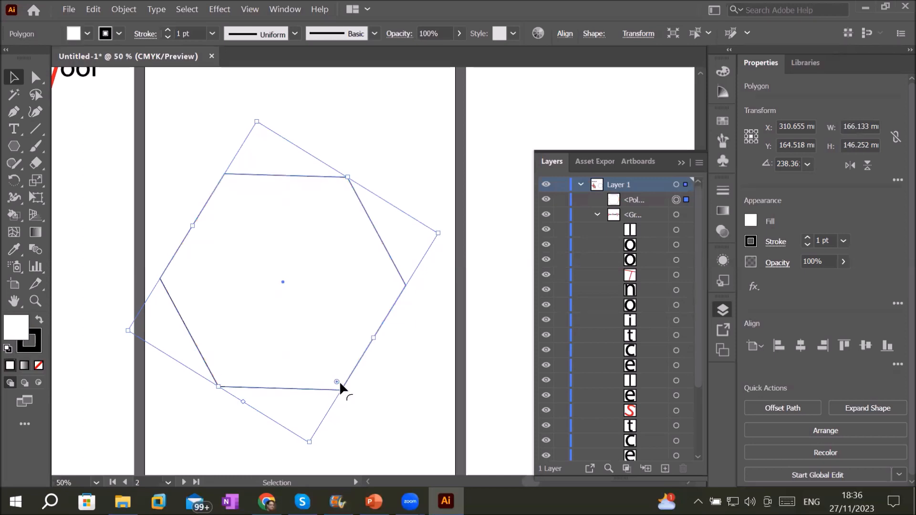
Round the hexagon's opposite upper-right and lower-left corners together to a radius of about 143.9 mm with the Direct Selection tool
drag(337, 382, 348, 399)
click(36, 77)
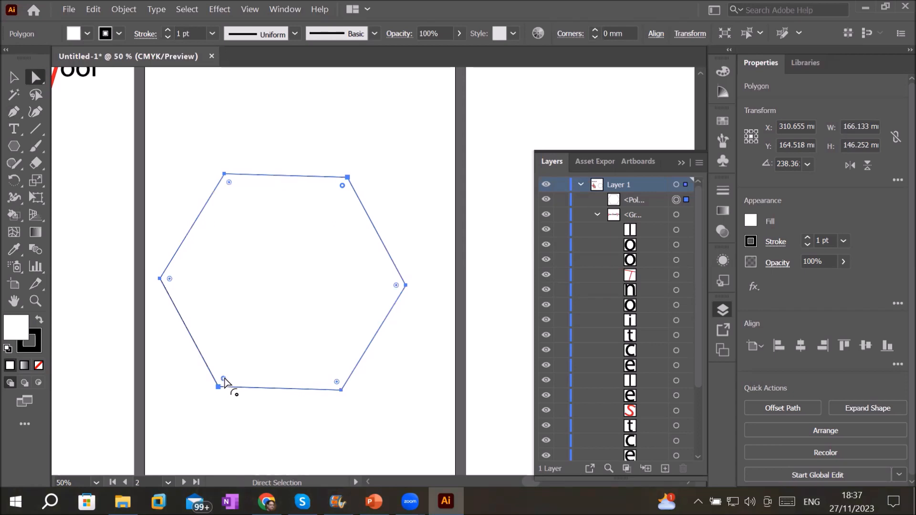
drag(225, 381, 392, 186)
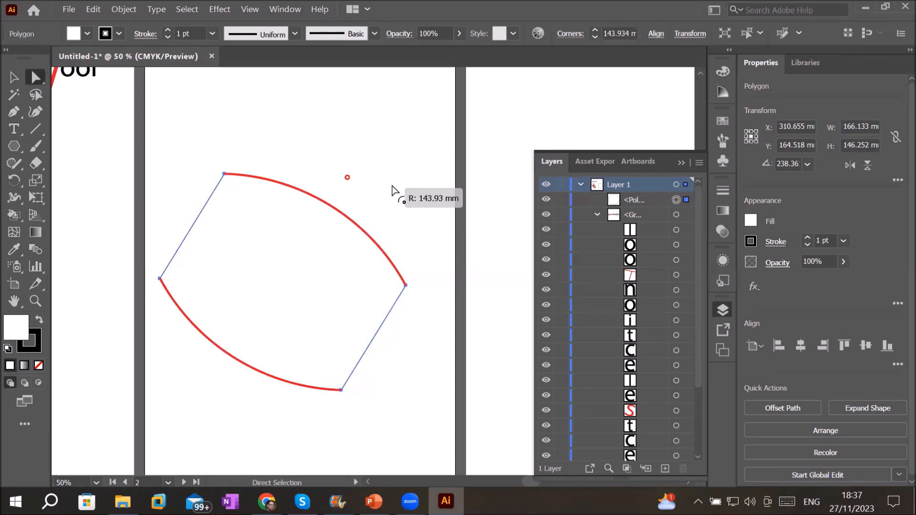
drag(392, 187, 391, 186)
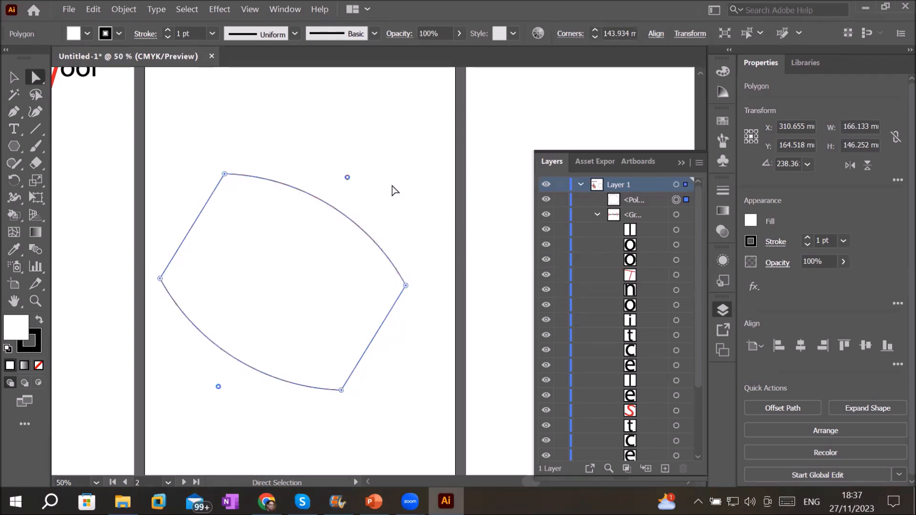
Rotate the rounded shape upright to 270° and move it to about X 329.1, Y 81.4 mm on the second artboard
click(12, 80)
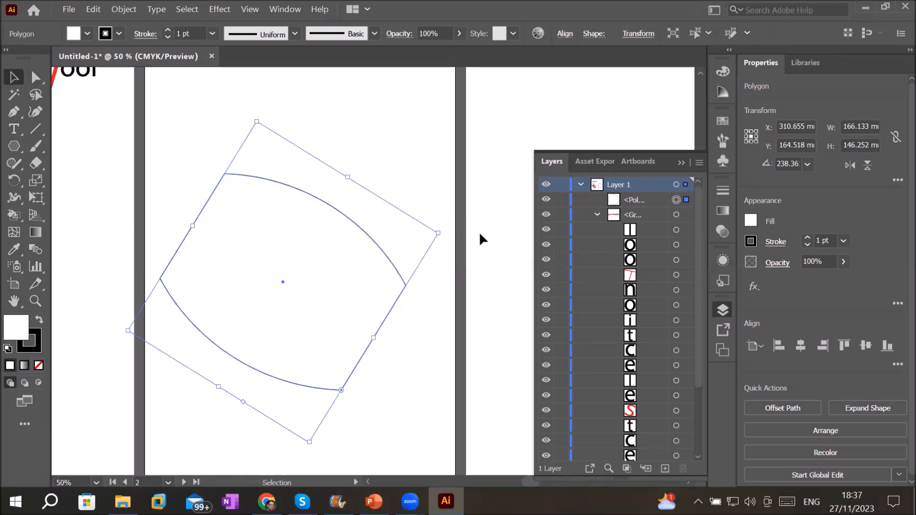
drag(444, 232, 416, 126)
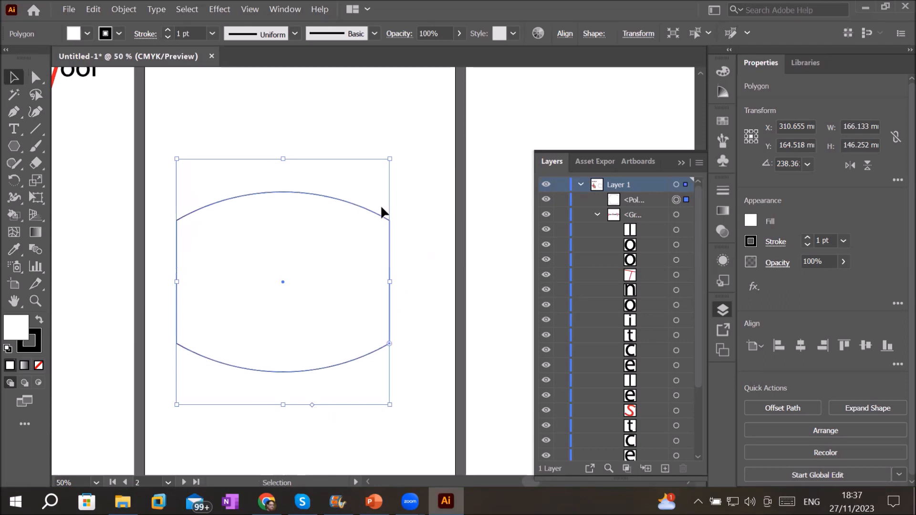
drag(370, 217, 395, 101)
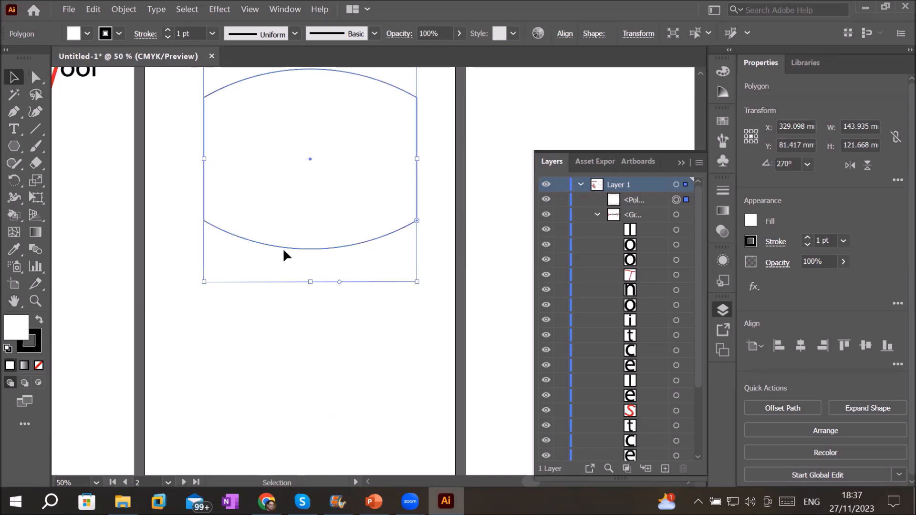
Place a copy of the rounded shape below the original, and stack a second copy over it rotated to about 178.9°
drag(288, 249, 296, 457)
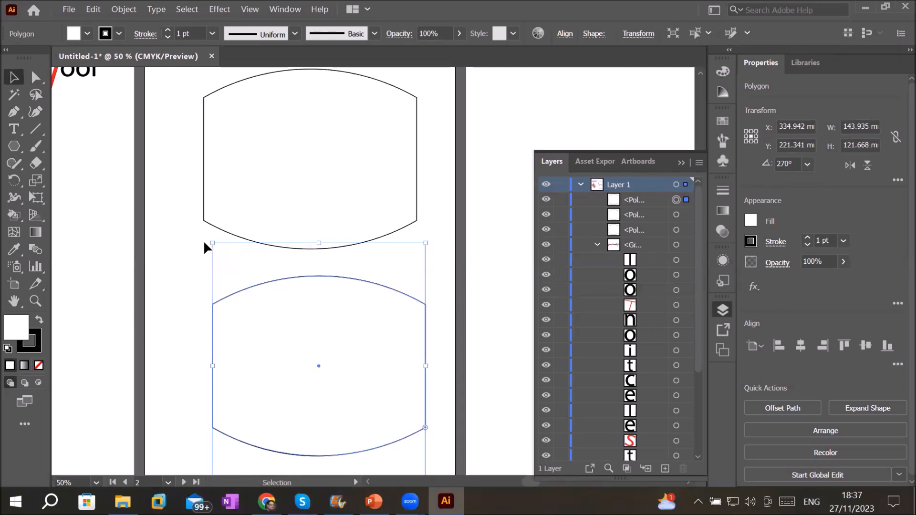
drag(207, 239, 418, 283)
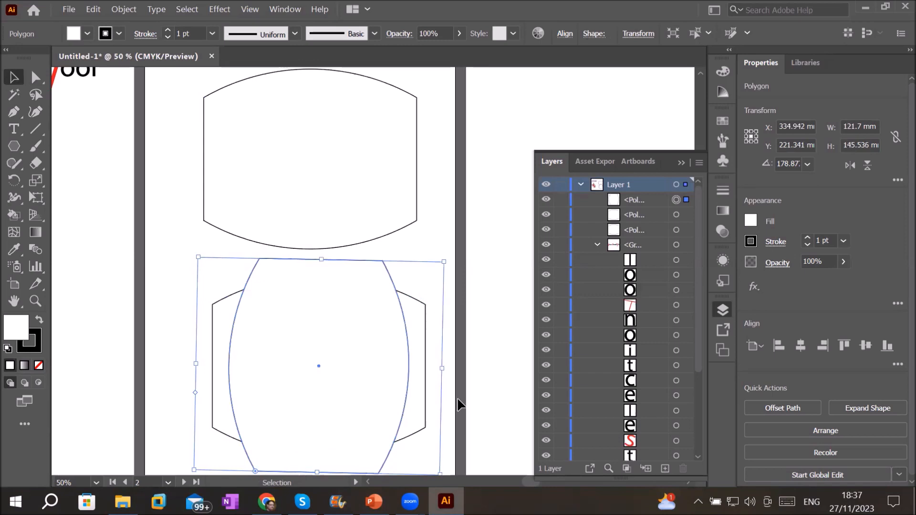
key(ctrl+minus)
key(ctrl+plus)
key(ctrl+plus)
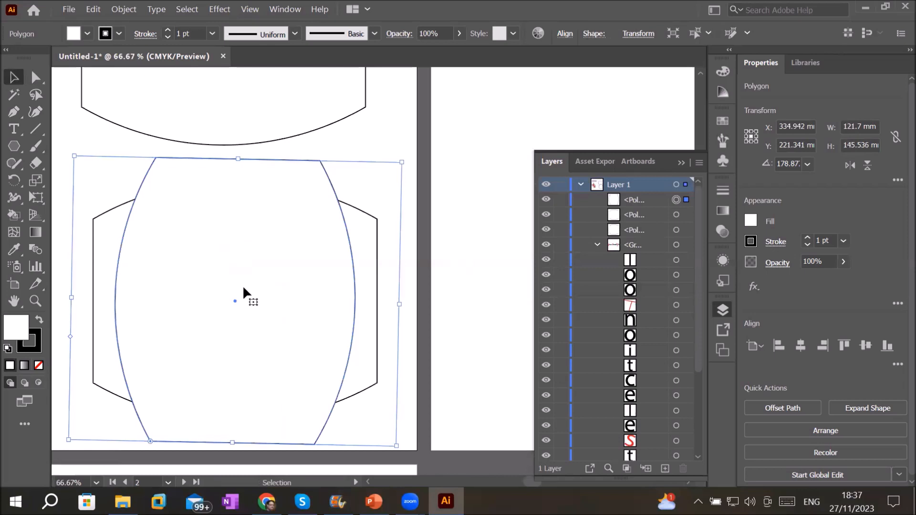
click(380, 323)
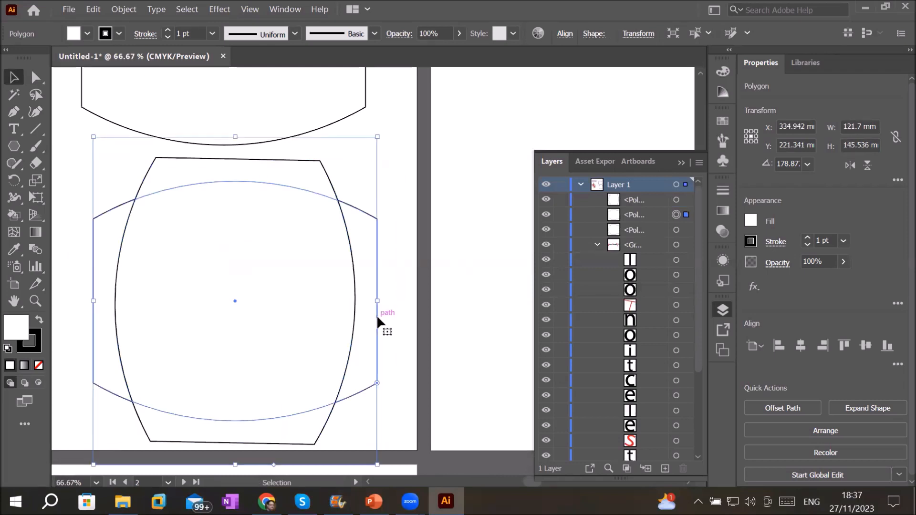
scroll(383, 323, down, 1)
scroll(440, 325, down, 1)
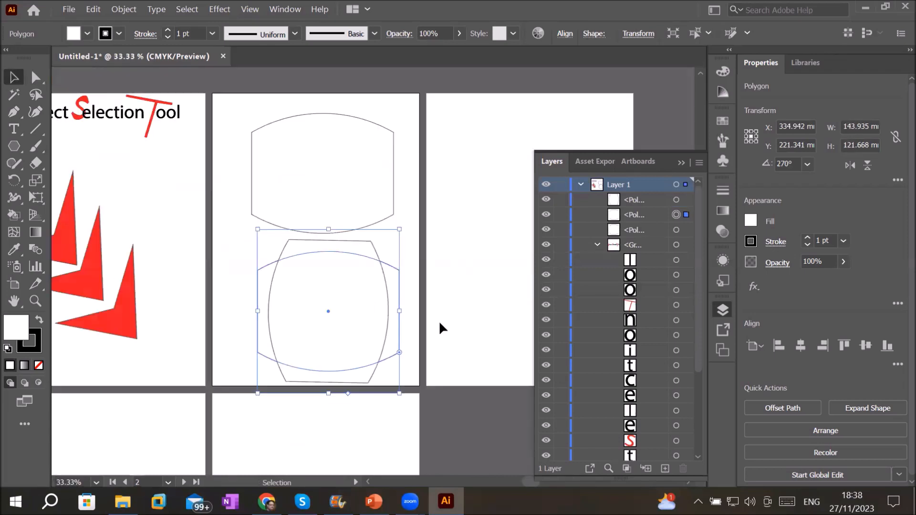
click(481, 303)
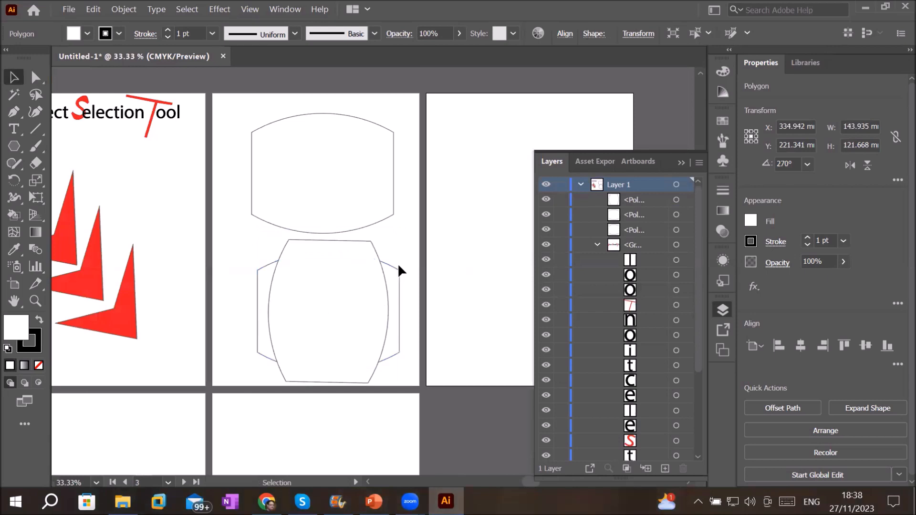
Draw a five-pointed star about 175.5 by 168 mm and move it to about X 530.5, Y 138.2 mm on the third artboard
key(space)
drag(493, 263, 276, 332)
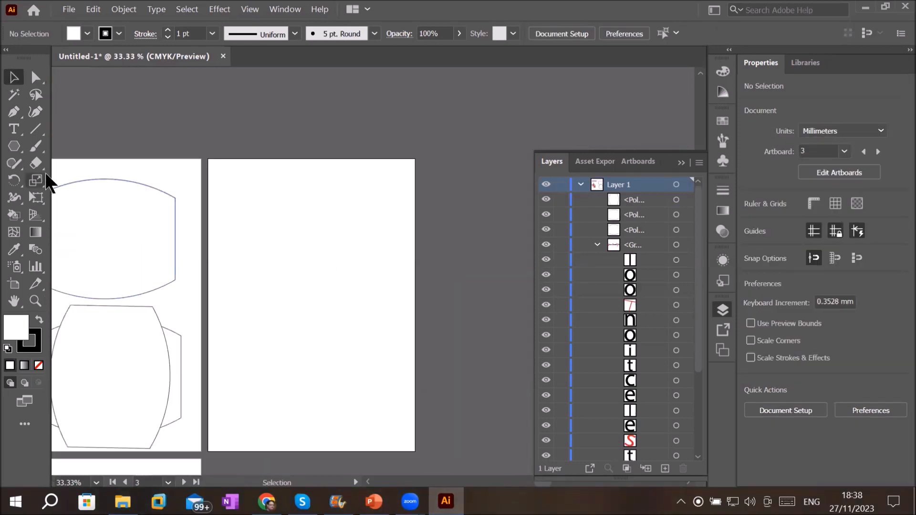
click(13, 147)
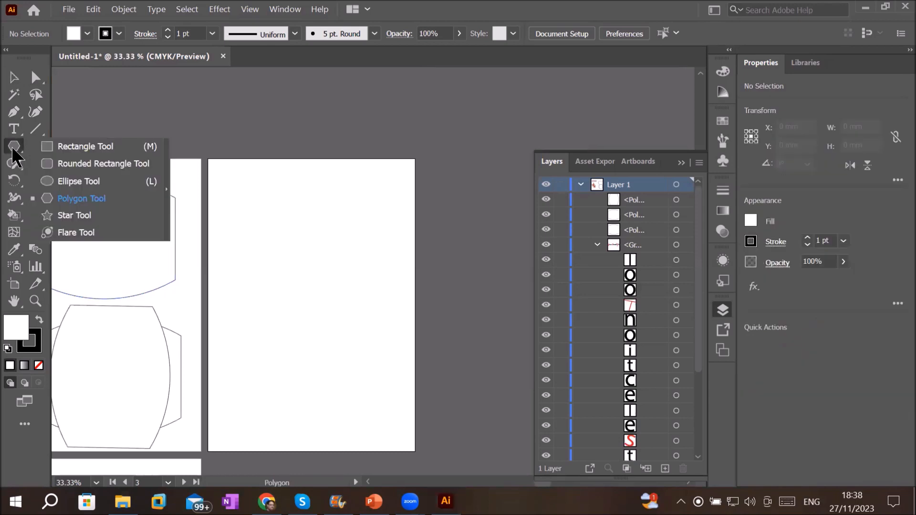
click(81, 216)
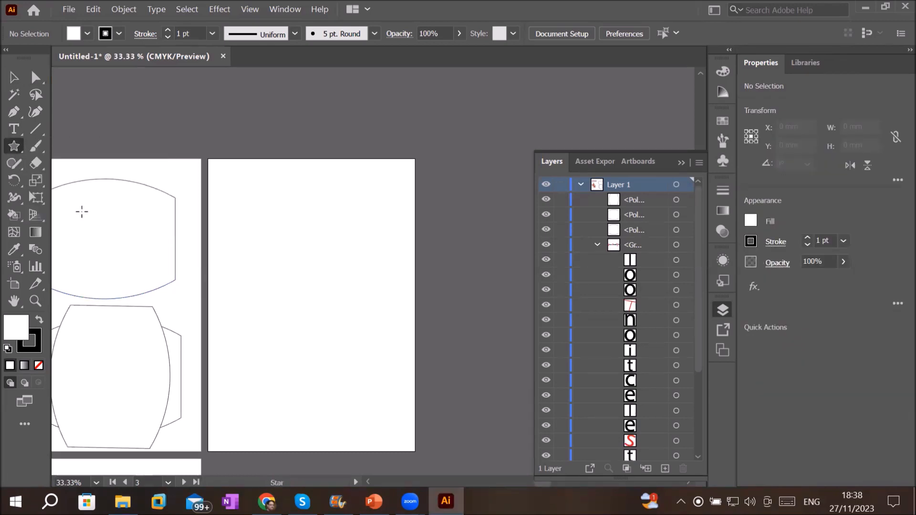
drag(259, 215, 311, 289)
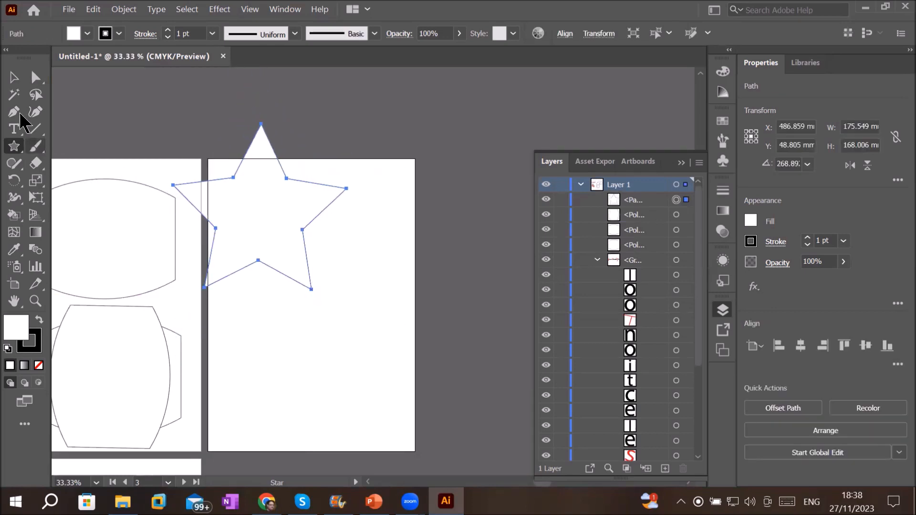
click(7, 74)
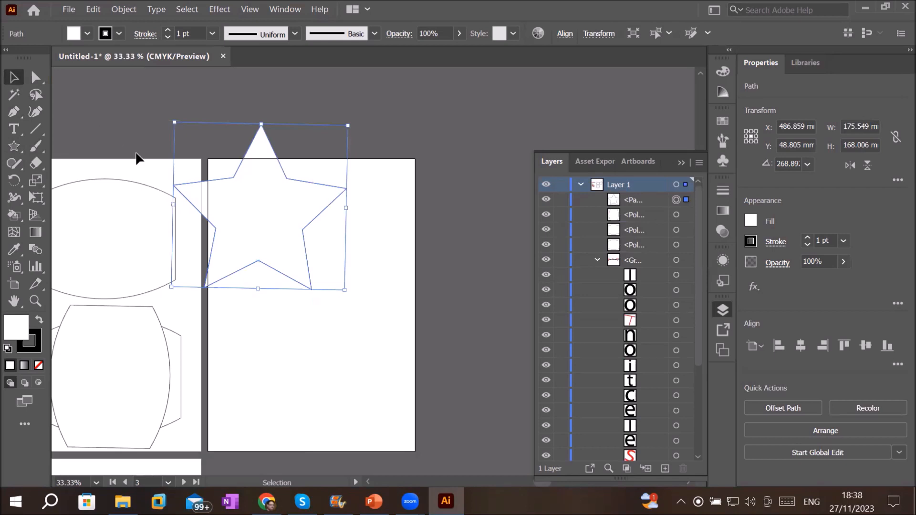
drag(270, 233, 312, 320)
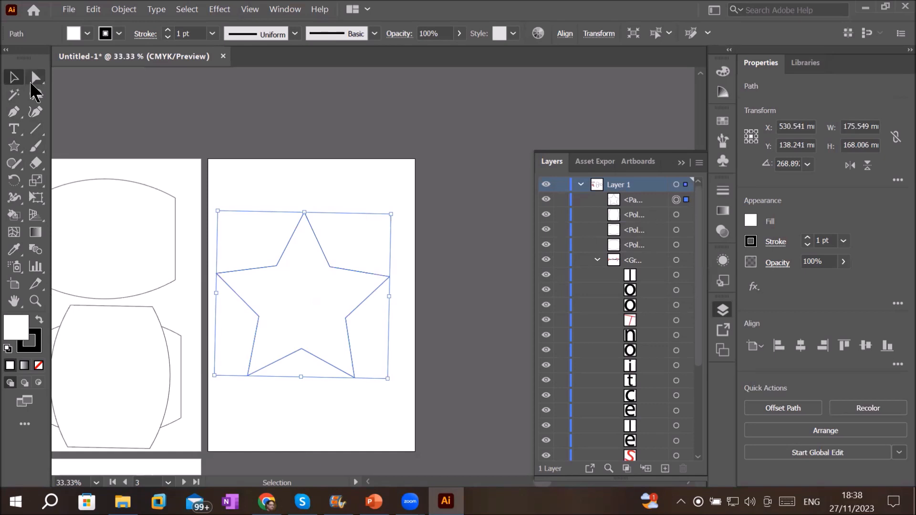
Round the star's left and right tips together to a radius of about 17.9 mm, and round its top tip to a similar curve
click(36, 78)
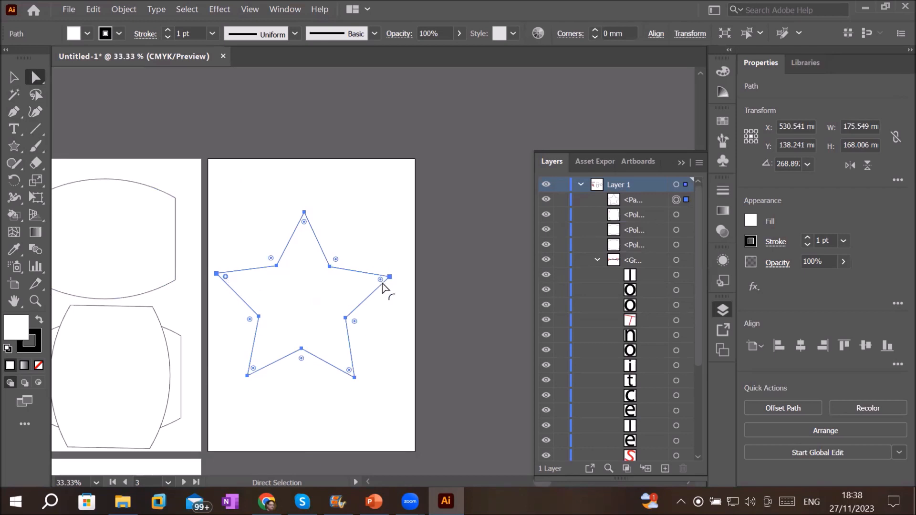
drag(380, 282, 359, 306)
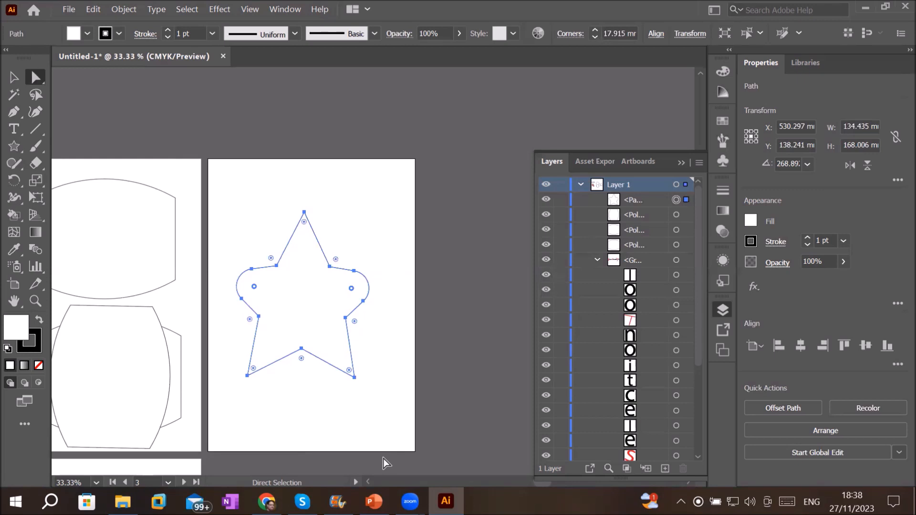
click(302, 359)
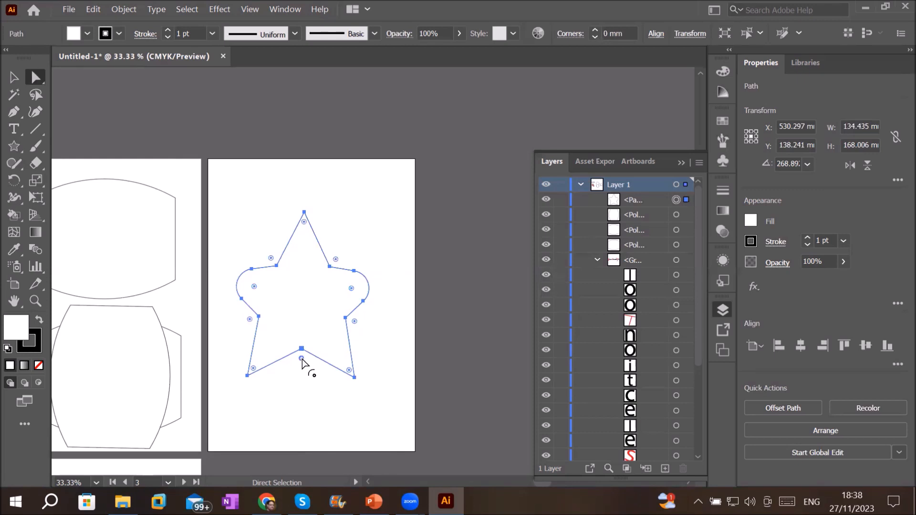
drag(302, 359, 334, 315)
drag(305, 227, 303, 262)
click(411, 370)
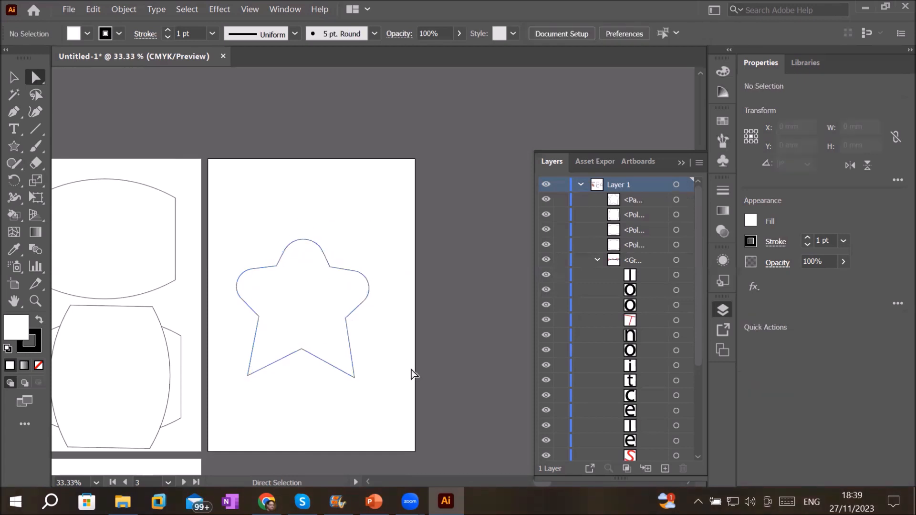
Round the inward corner between the star's two lower points to a radius of about 116.6 mm
click(345, 361)
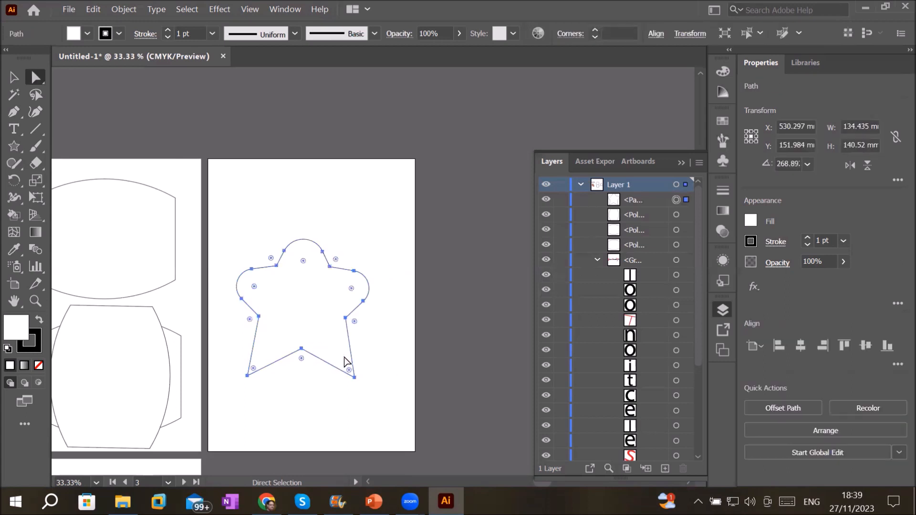
drag(302, 361, 305, 465)
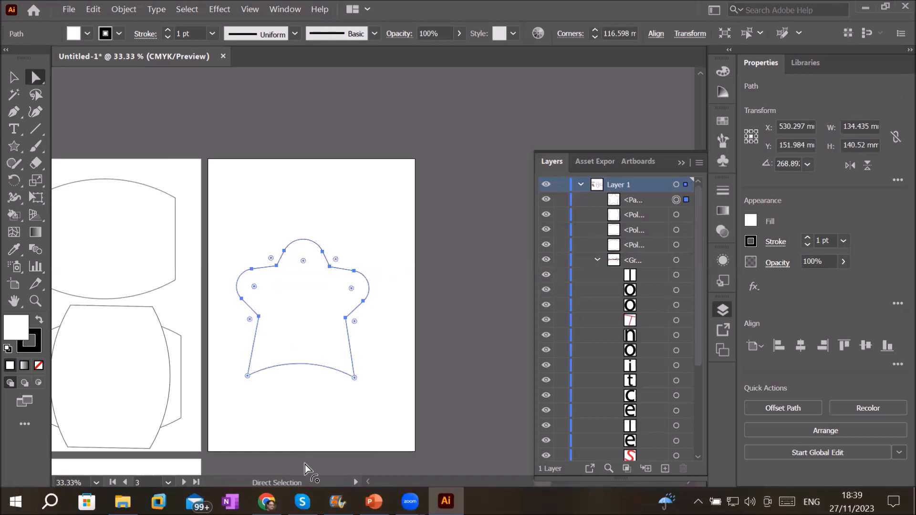
click(411, 394)
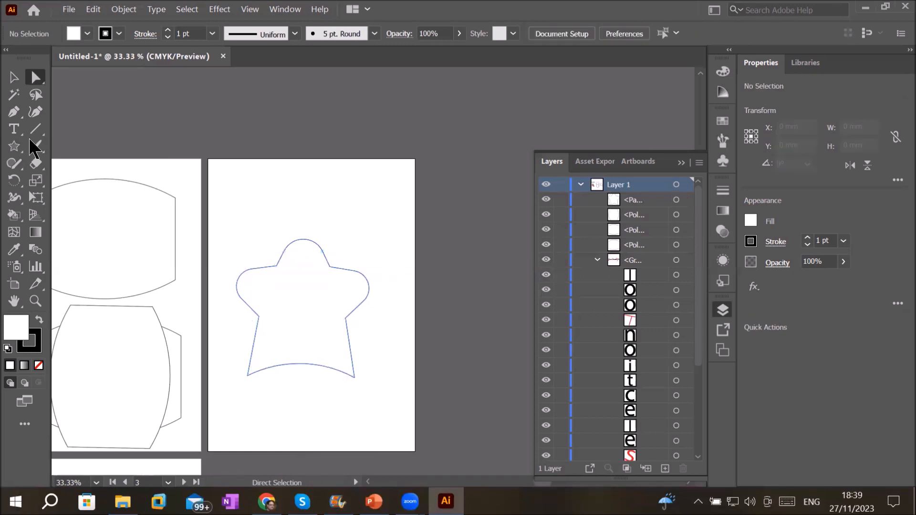
Move the rounded star up and slightly to the right on the third artboard
click(19, 78)
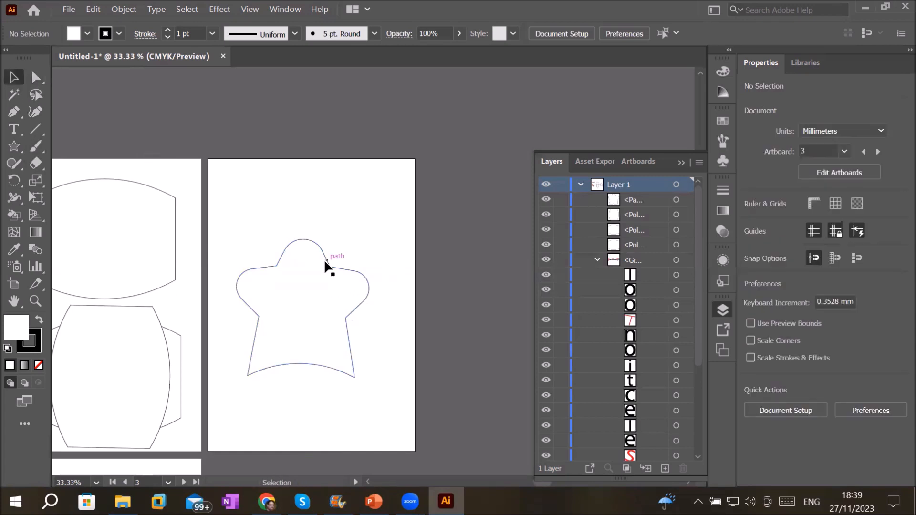
drag(327, 261, 344, 193)
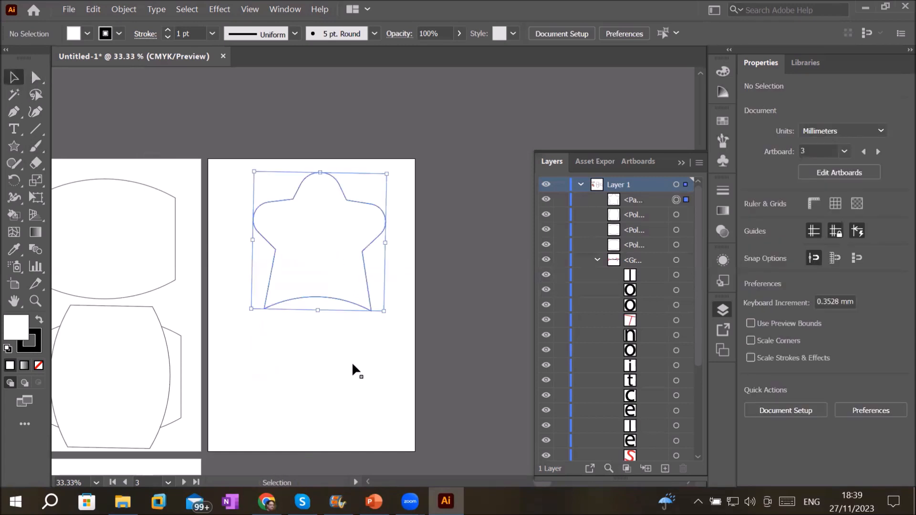
Move the rounded star's two lower side inward corners close together at its centre, the right one to about X 549.4, Y 89.1 mm
click(348, 381)
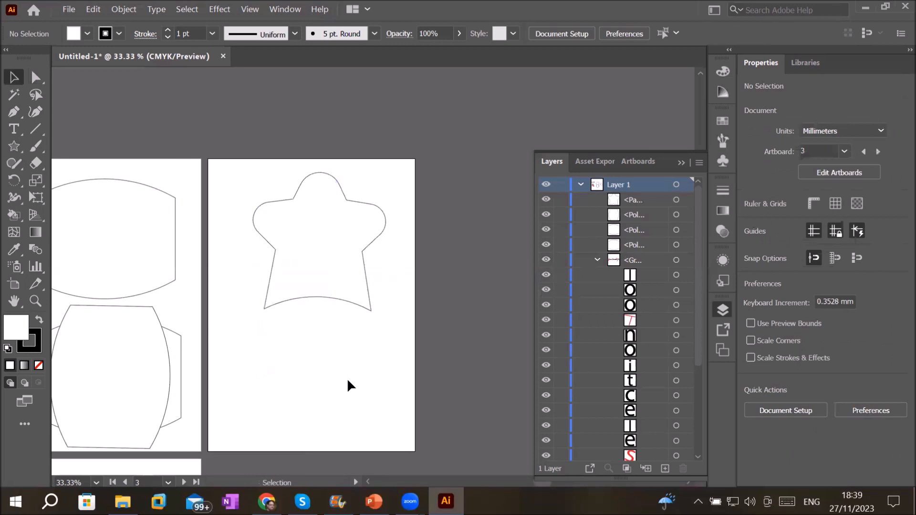
click(36, 77)
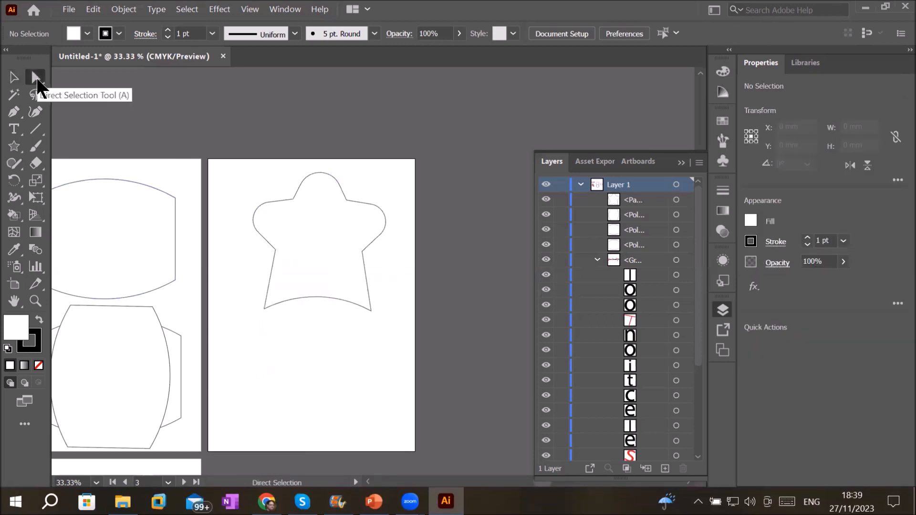
click(313, 237)
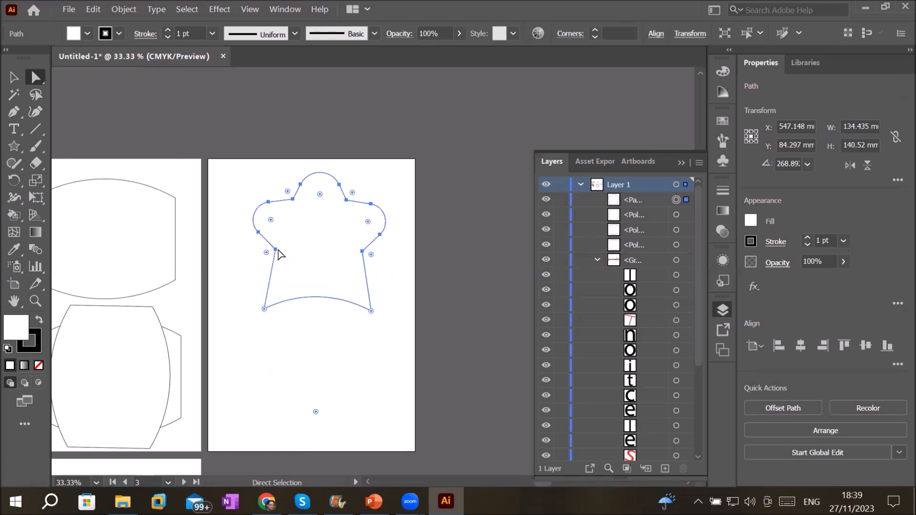
click(361, 250)
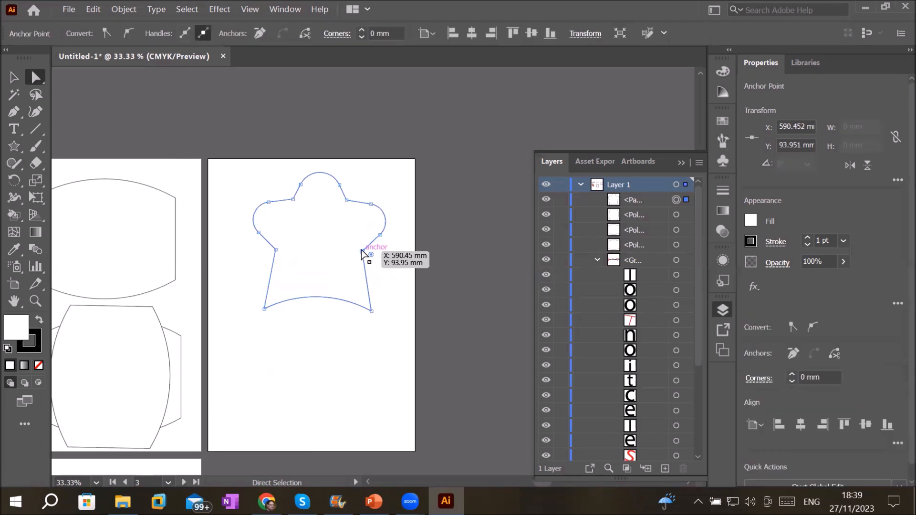
drag(362, 252, 321, 247)
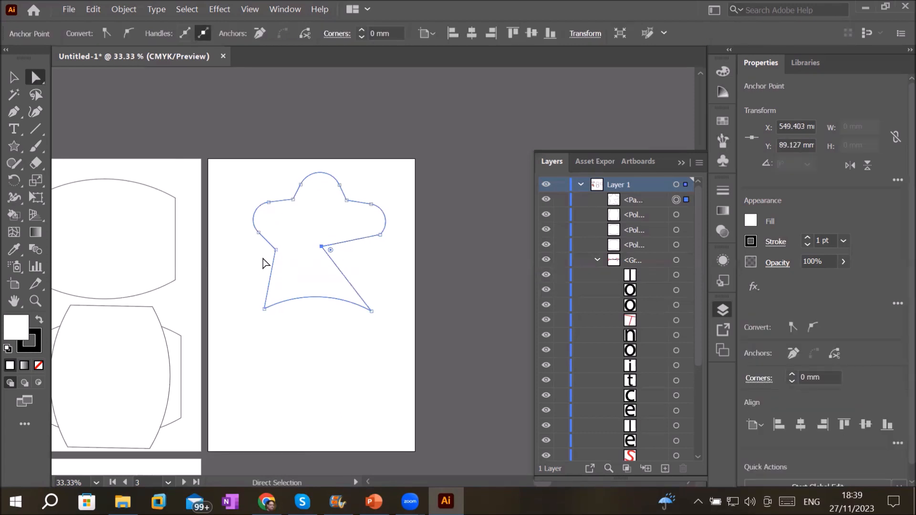
drag(275, 250, 311, 246)
click(323, 370)
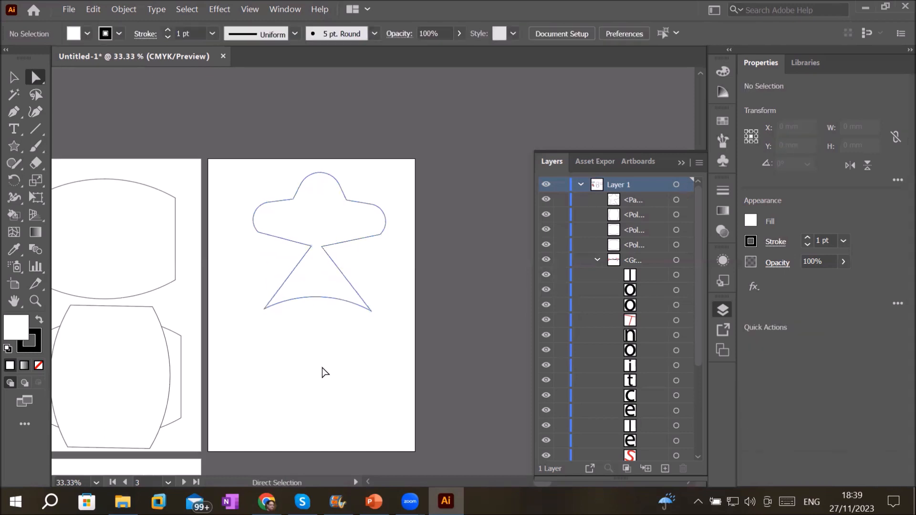
Move the anchor points of the star's rounded top lobe together straight down, below its curved lower edge
click(334, 215)
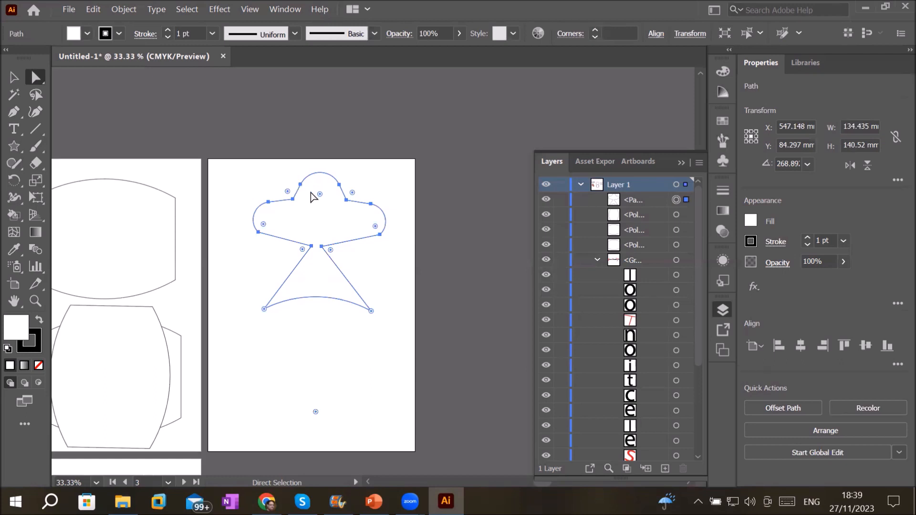
drag(284, 161, 355, 218)
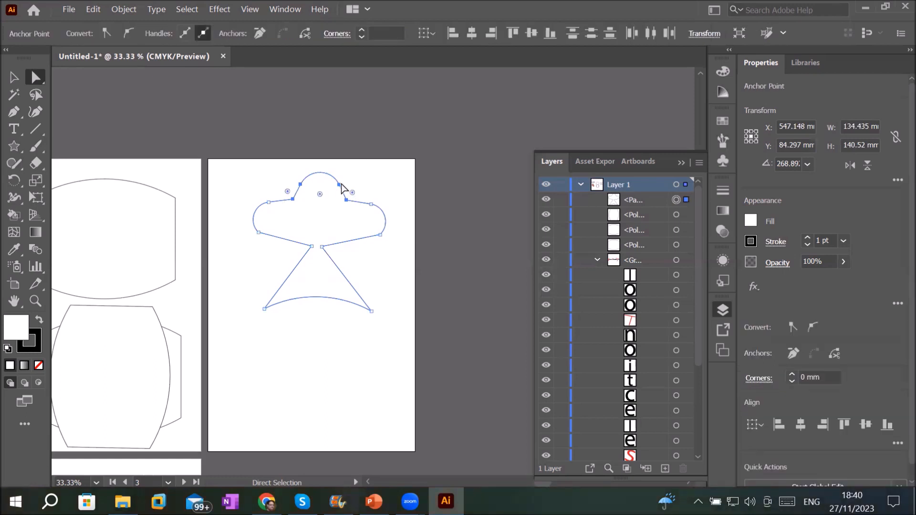
drag(339, 184, 342, 339)
drag(332, 362, 340, 368)
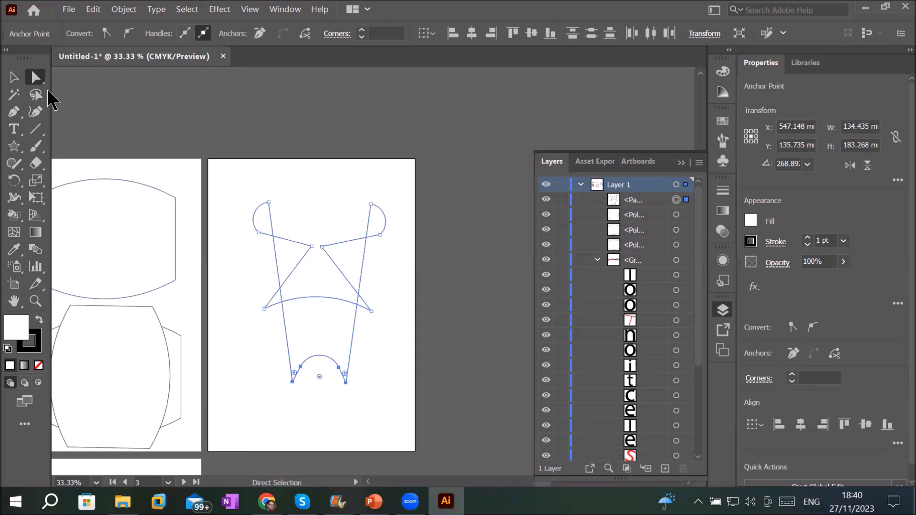
click(21, 79)
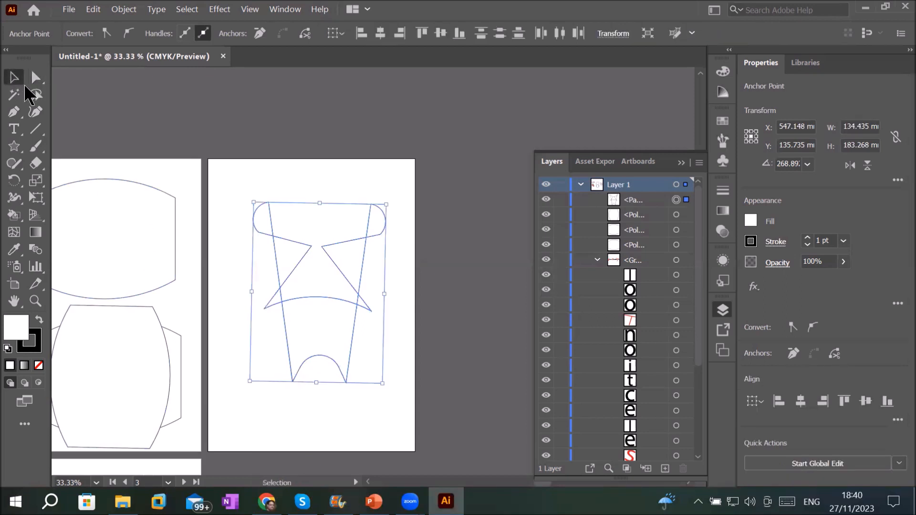
click(308, 434)
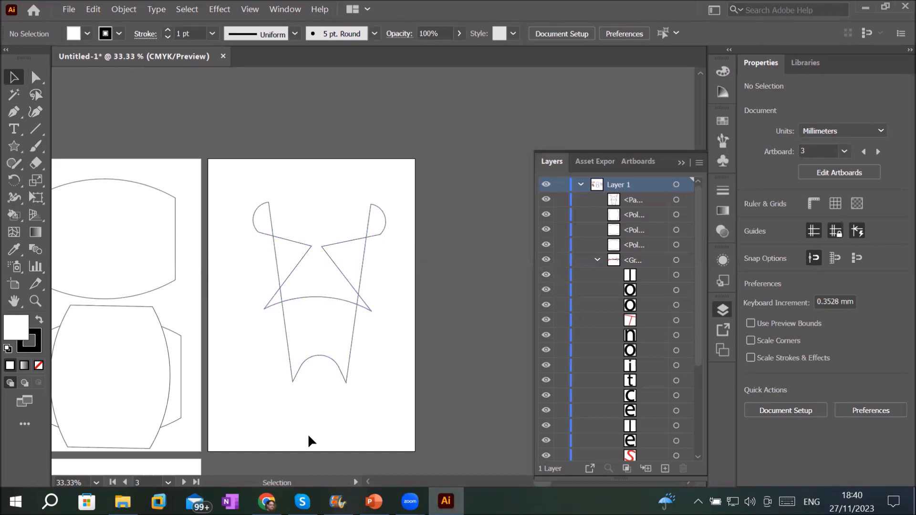
Draw a nearly horizontal line about 180.6 mm wide across the upper ends of the reshaped star
click(315, 297)
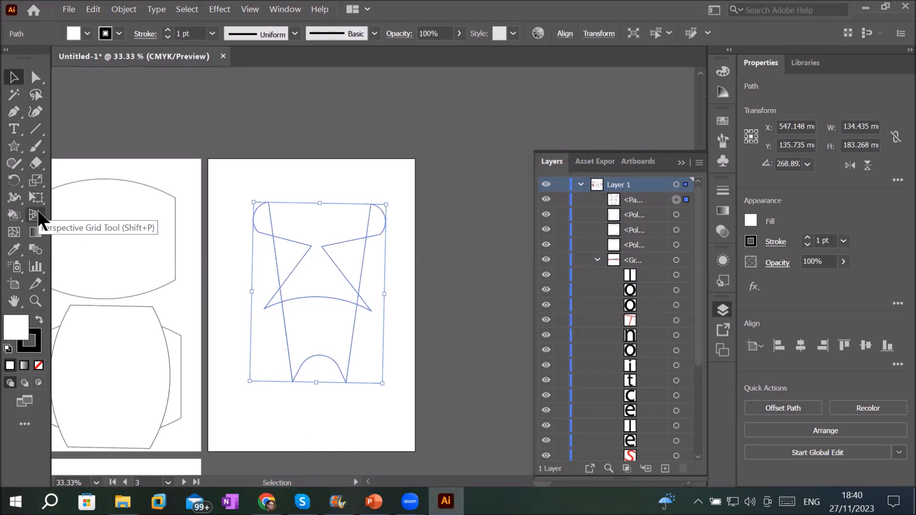
click(35, 130)
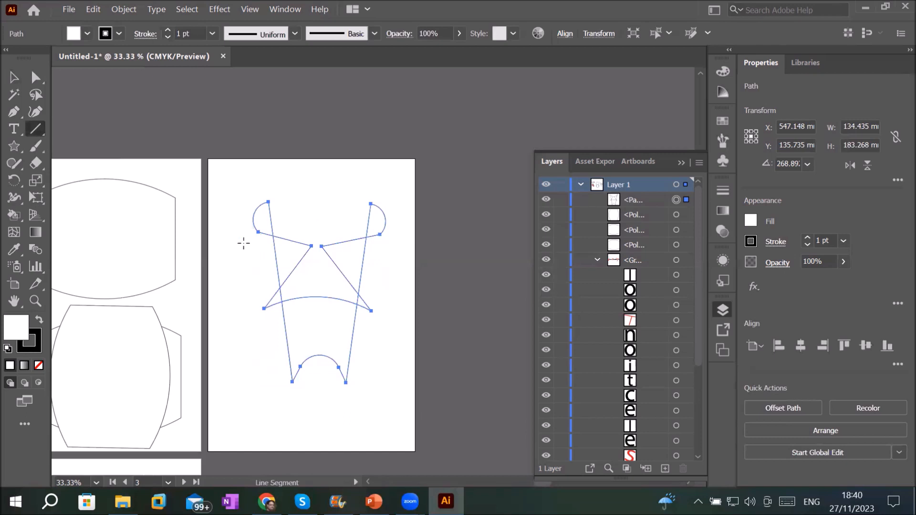
drag(237, 201, 414, 206)
click(426, 337)
click(489, 285)
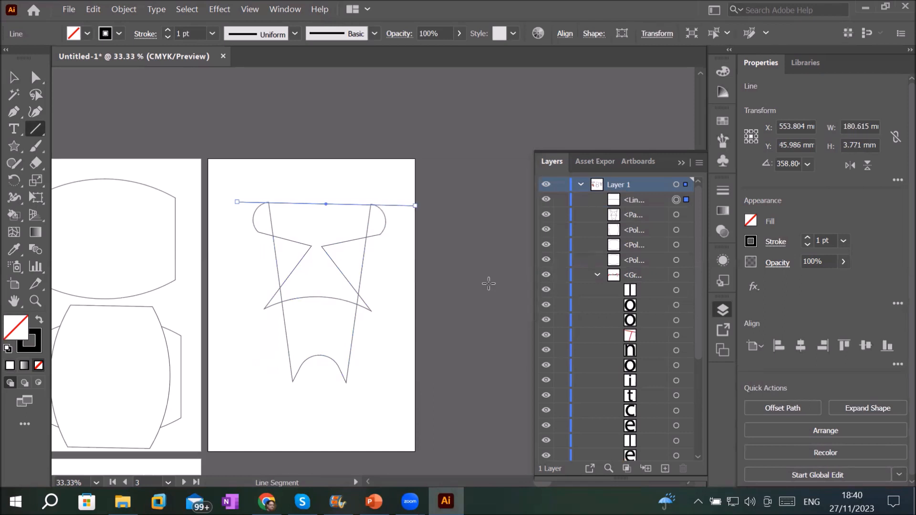
Make a Live Paint group from the reshaped star and the line, and fill its large central region with red
click(14, 77)
drag(221, 175, 449, 400)
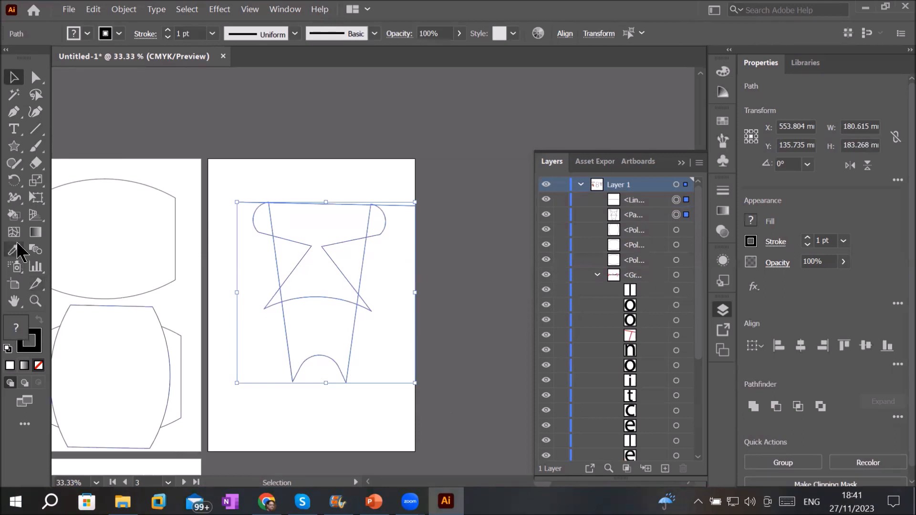
click(15, 215)
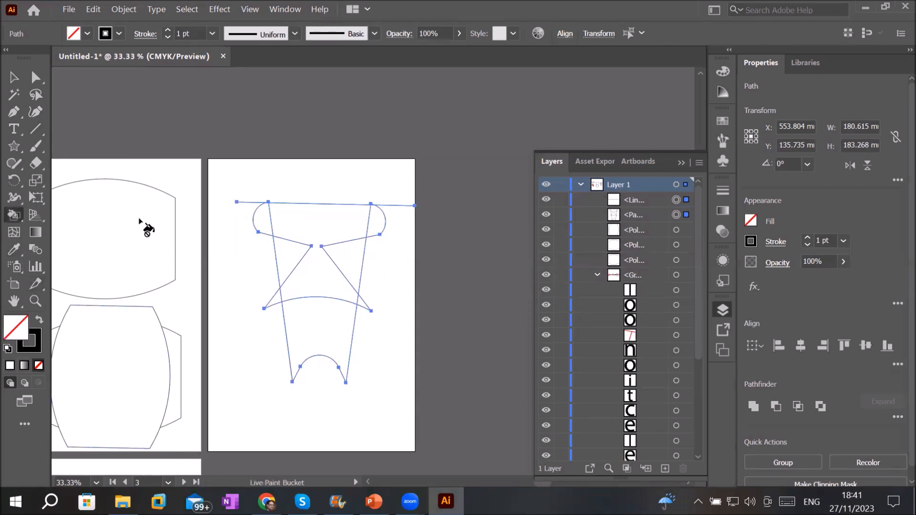
key(Right)
key(Right)
key(Right)
click(326, 233)
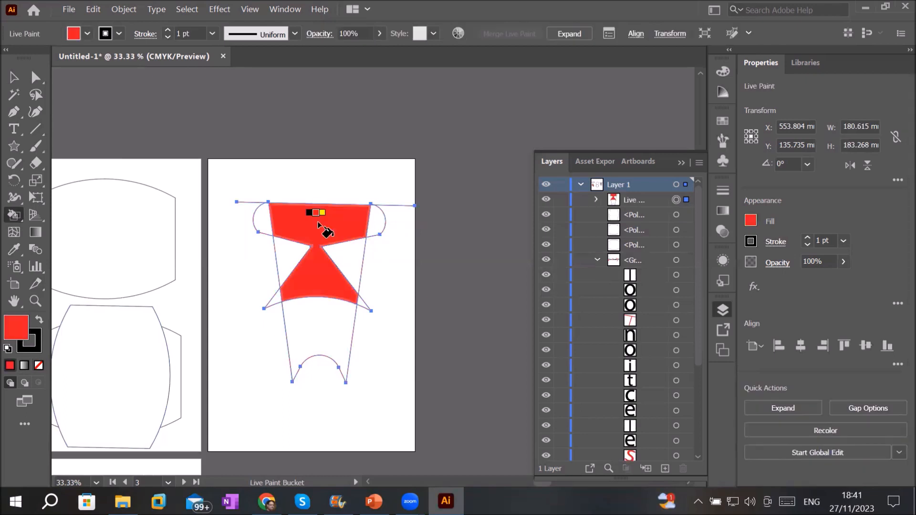
Fill the region below the central curve with green and both rounded side lobes with dark blue
key(Right)
key(Right)
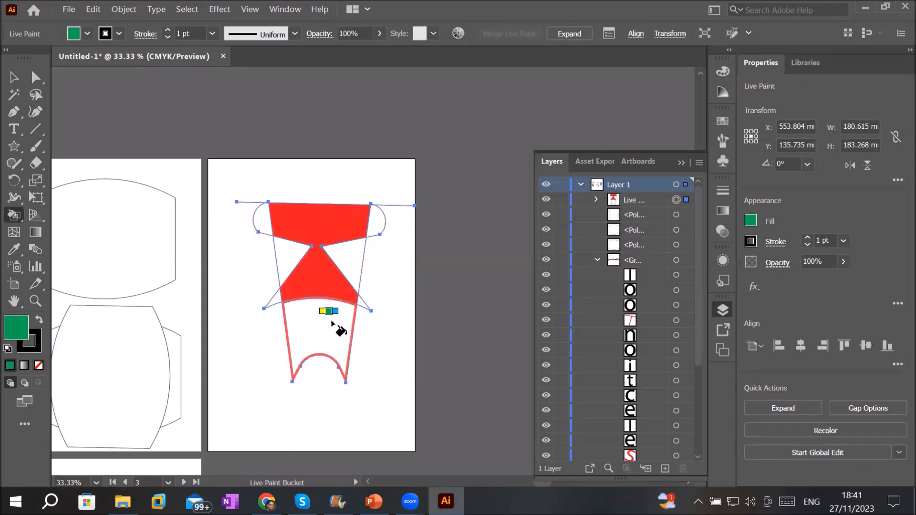
click(331, 323)
key(Right)
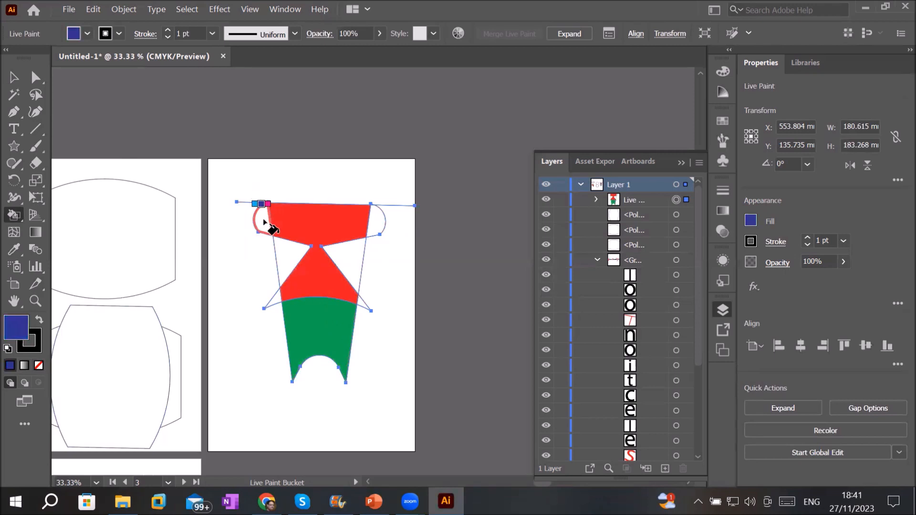
click(265, 221)
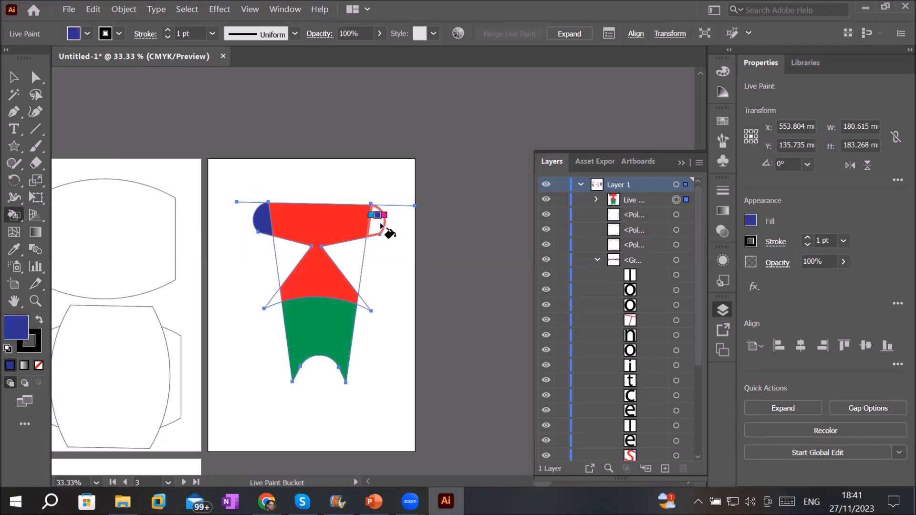
click(381, 228)
Fill the small pointed tips on both sides of the central curve with light orange
scroll(276, 303, up, 6)
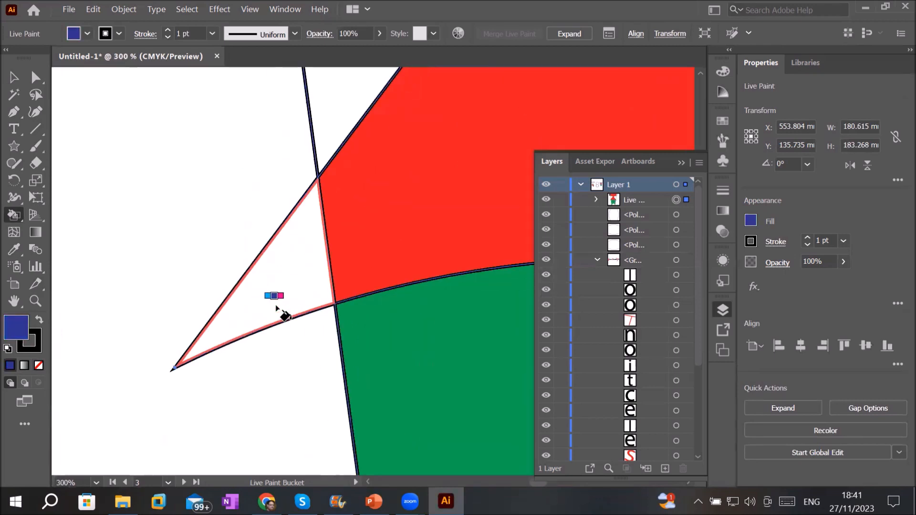
key(Right)
key(Right)
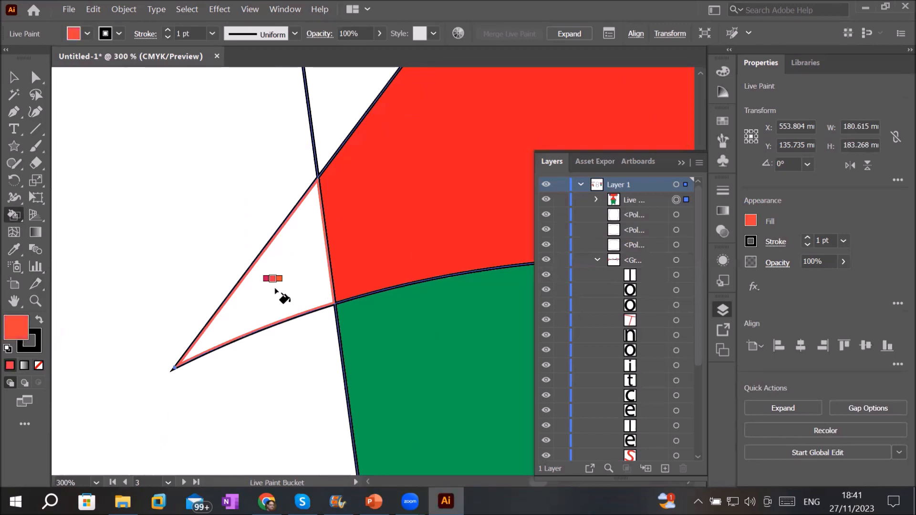
click(276, 290)
key(Right)
click(276, 289)
key(Right)
key(Right)
click(276, 291)
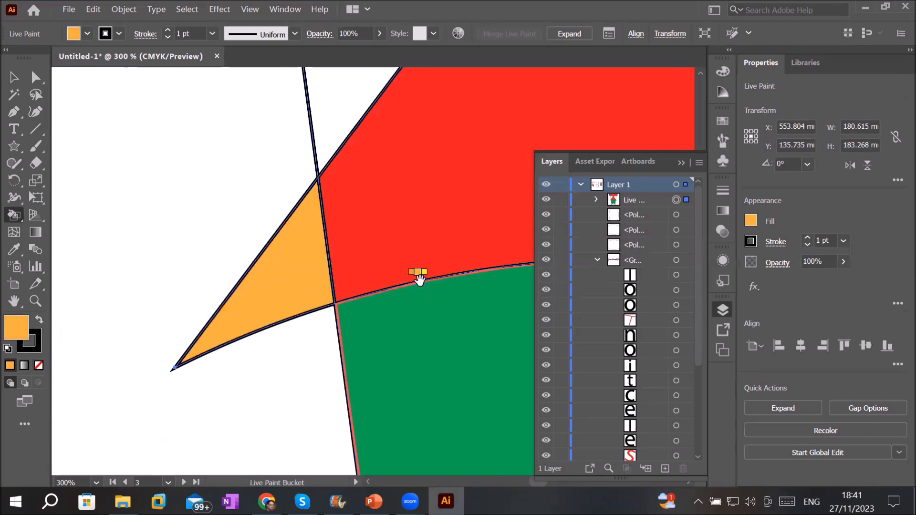
drag(368, 269, 50, 247)
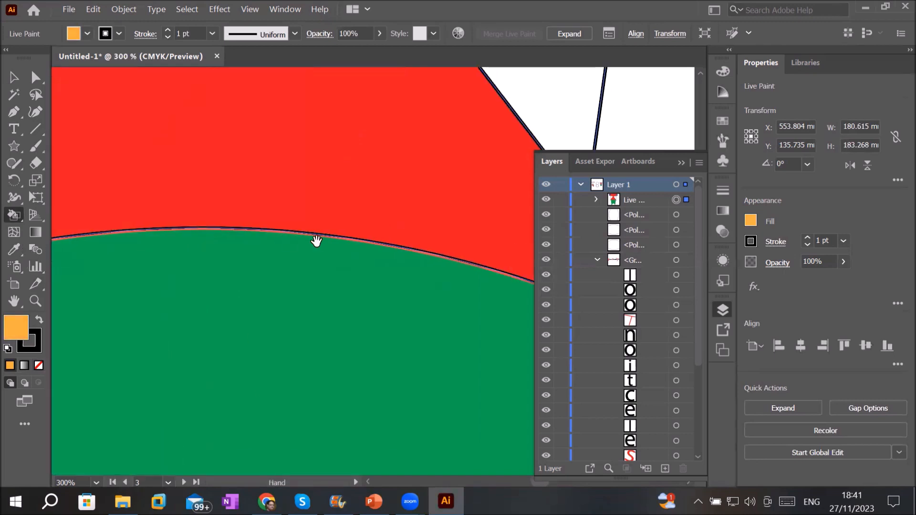
drag(511, 275, 168, 245)
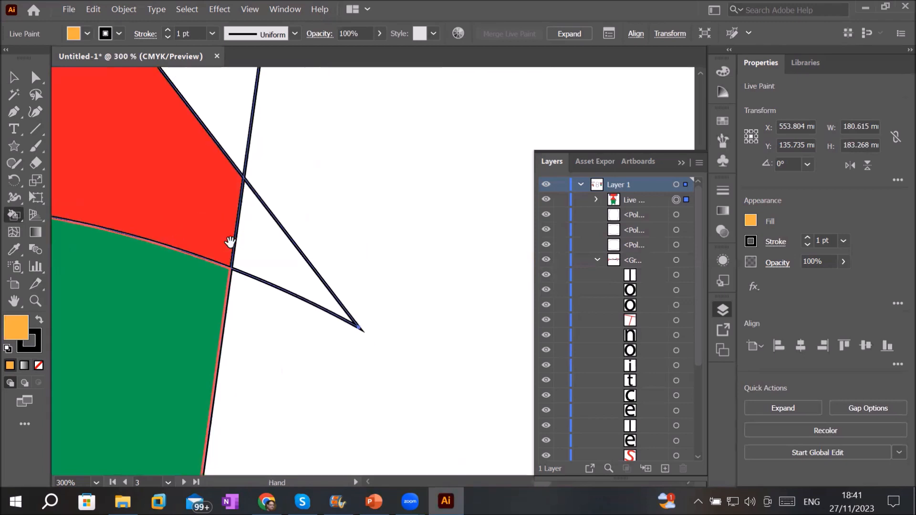
click(262, 252)
Fill the large triangle left of the red centre with dark green
scroll(264, 252, down, 5)
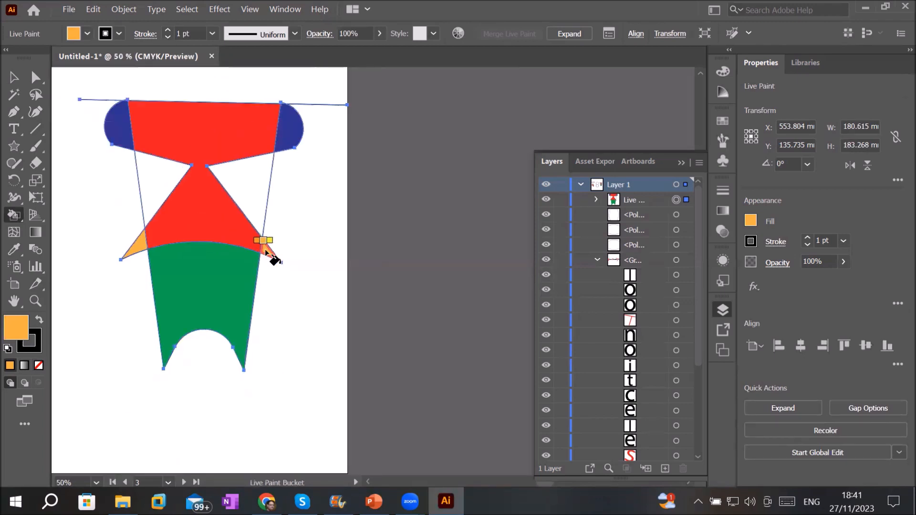
scroll(139, 192, up, 3)
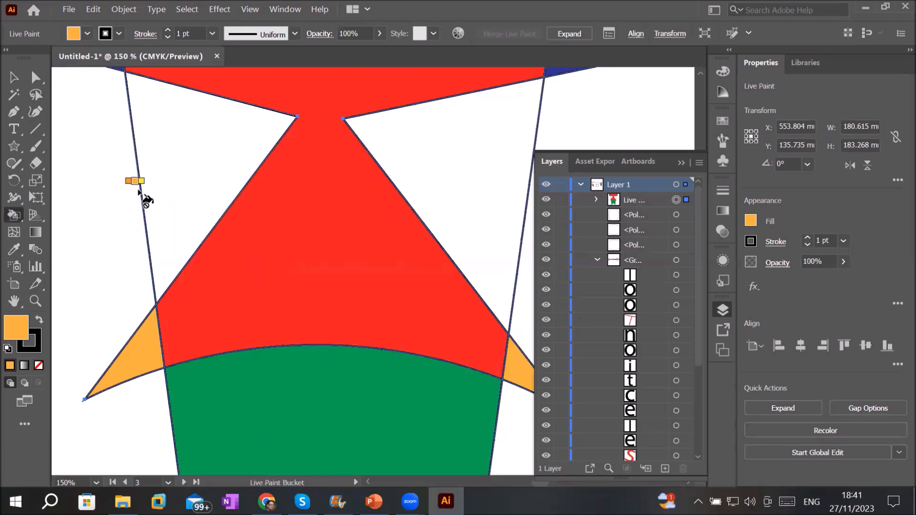
key(Right)
key(Right)
key(Right)
key(Right)
click(229, 167)
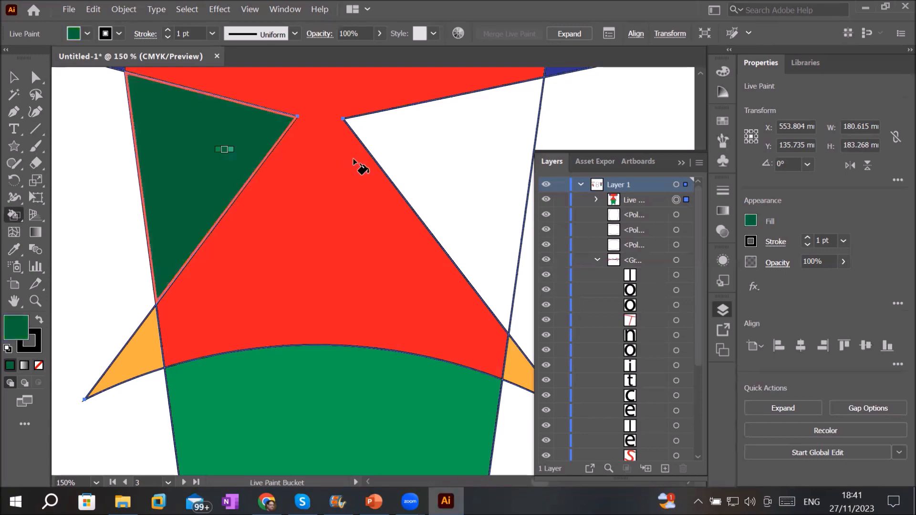
Fill the large triangle right of the red centre with black
key(Right)
key(Left)
key(Left)
key(Left)
key(Left)
key(Left)
key(Left)
key(Left)
key(Left)
key(Left)
key(Left)
key(Left)
key(Left)
key(Left)
key(Left)
key(Left)
key(Left)
key(Left)
key(Left)
click(447, 167)
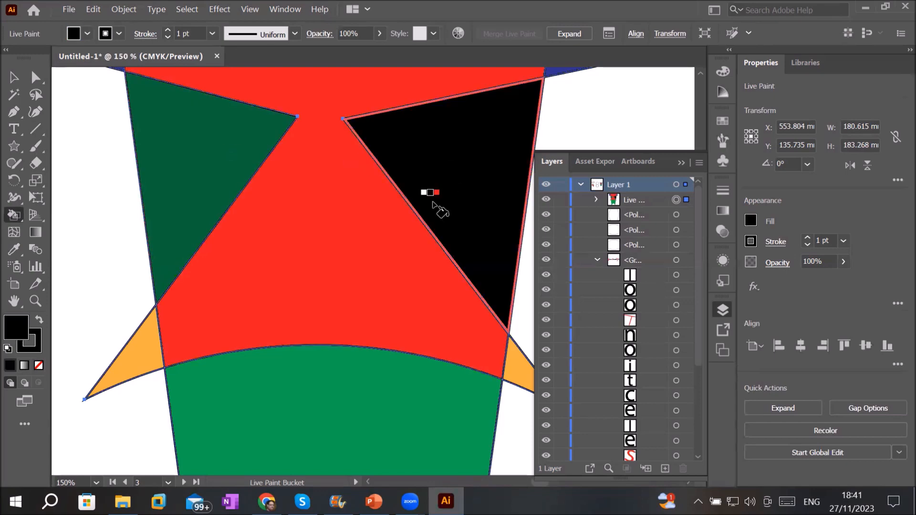
Move the painted artwork down and slightly left on the third artboard, and deselect it
scroll(433, 202, down, 4)
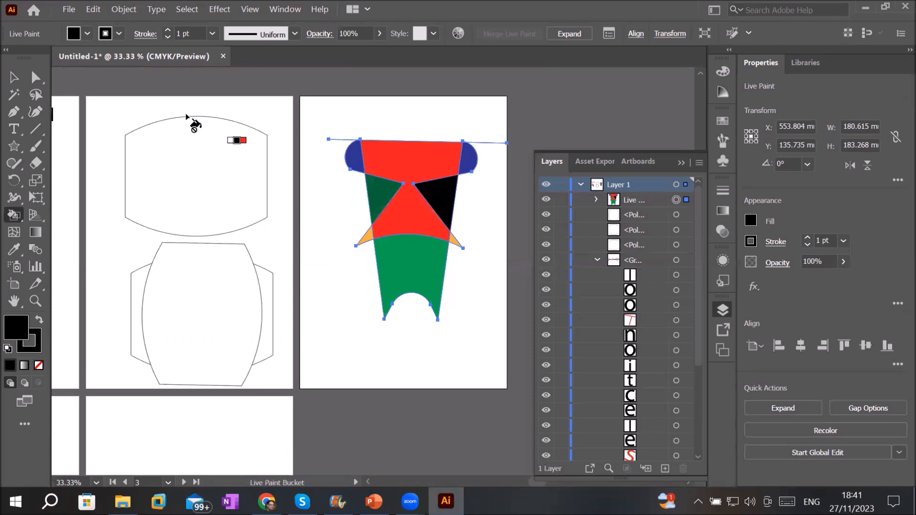
click(14, 77)
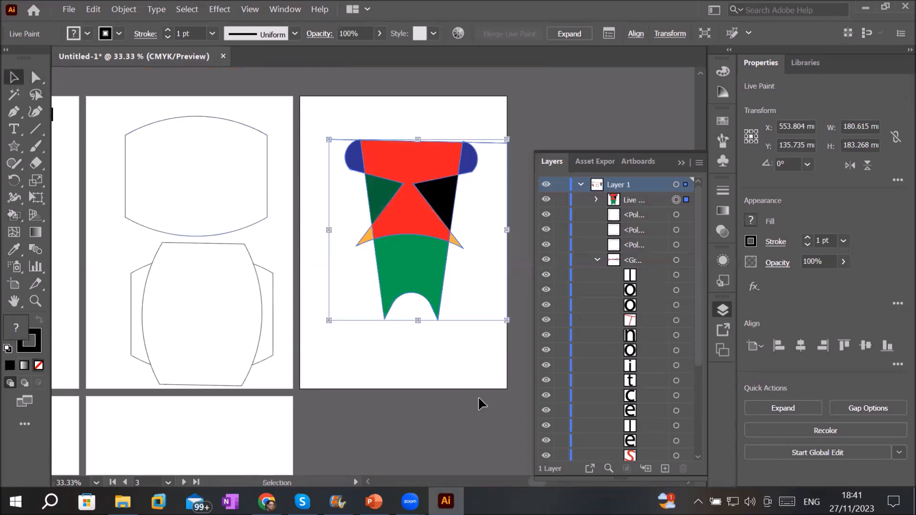
click(448, 360)
mouse_move(486, 141)
mouse_down()
mouse_move(492, 100)
mouse_move(472, 192)
mouse_move(471, 171)
mouse_move(469, 181)
mouse_up()
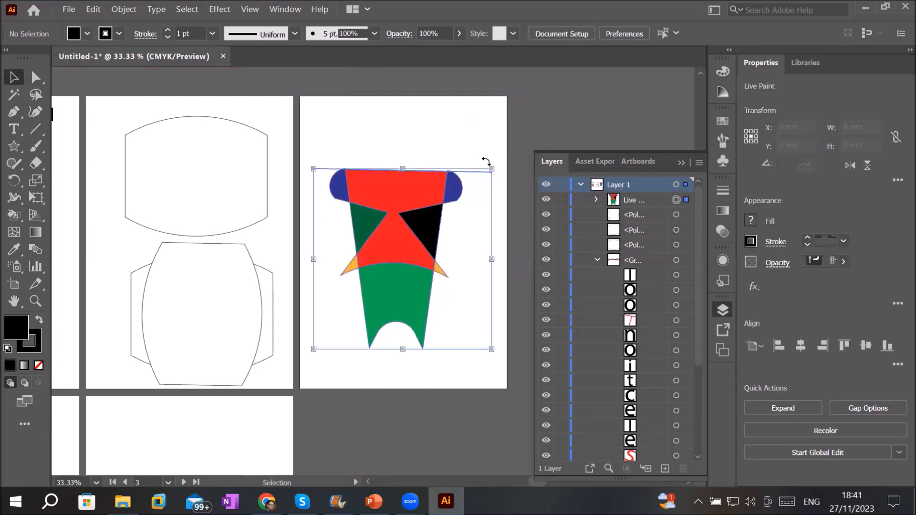
click(477, 141)
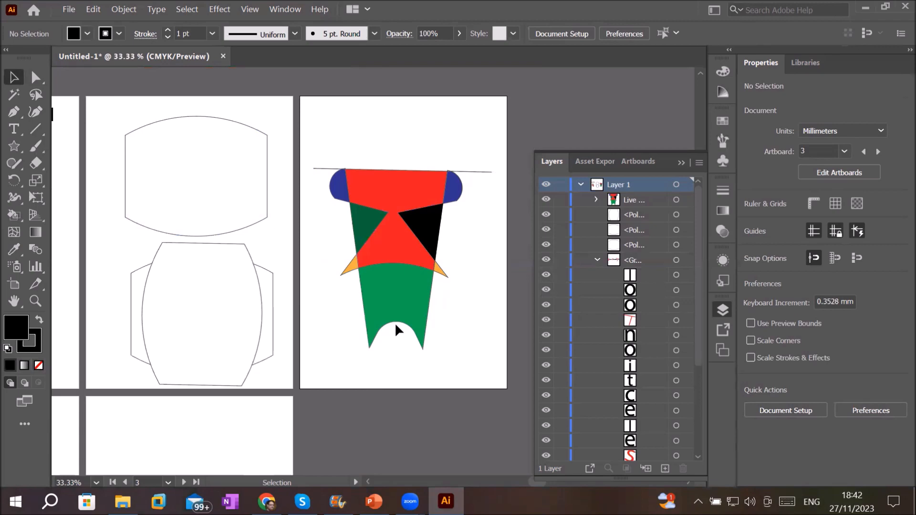
click(34, 79)
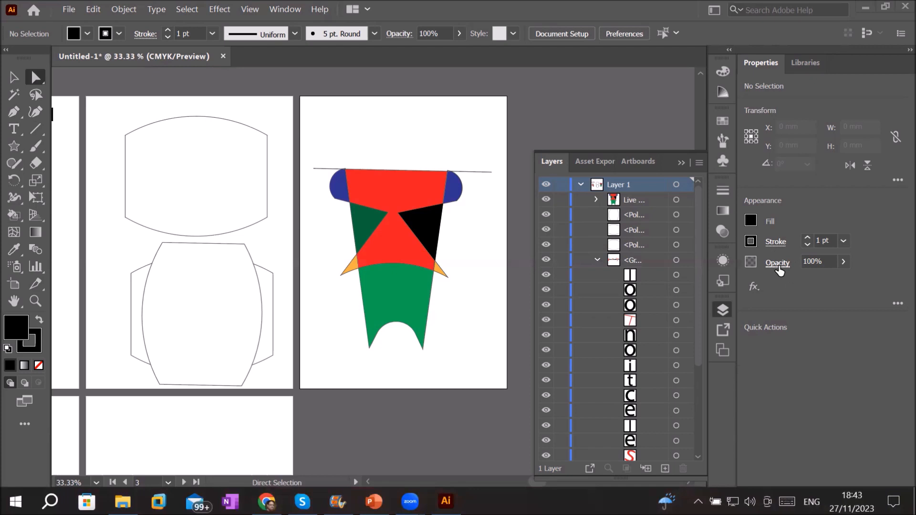
click(209, 117)
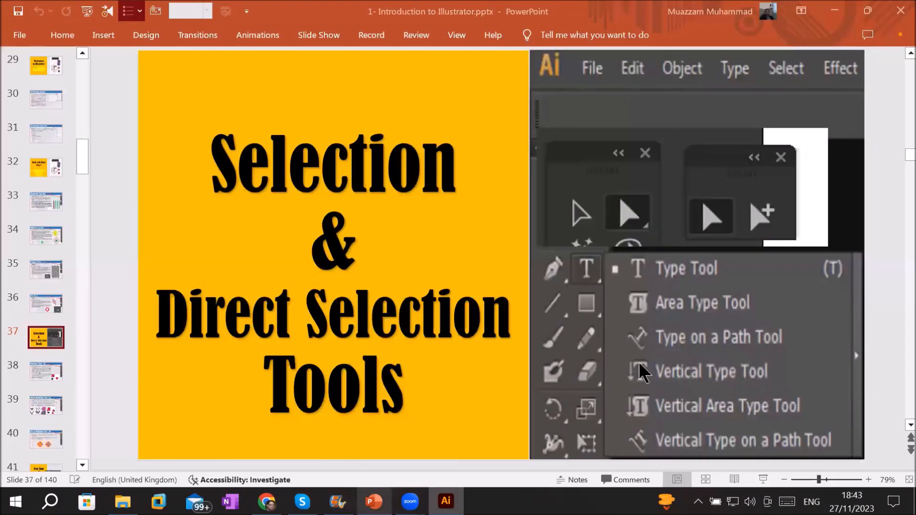
click(42, 375)
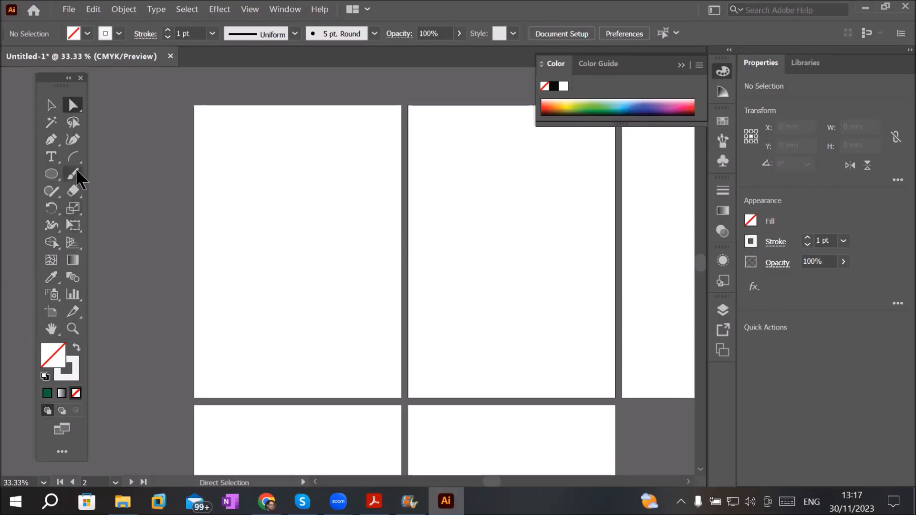
Draw a square about 61 mm wide on the first artboard, with a black 1 pt stroke and no fill
click(57, 171)
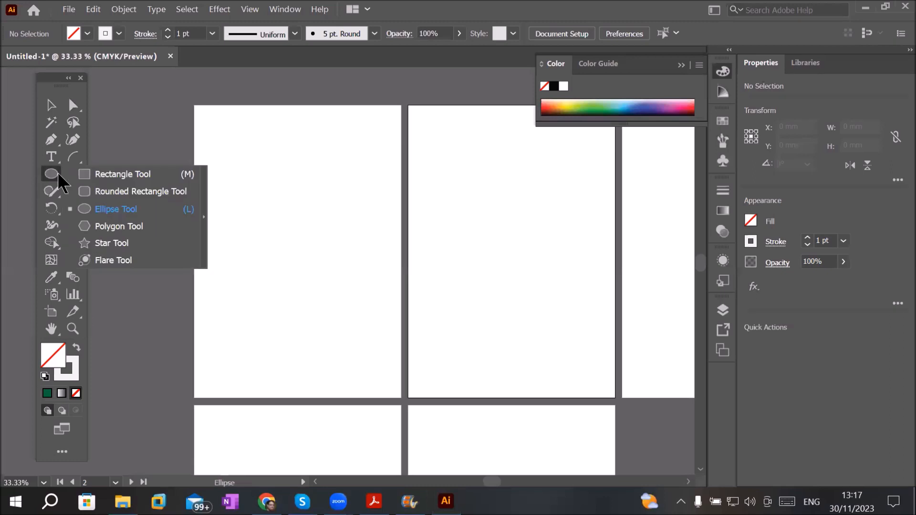
click(136, 171)
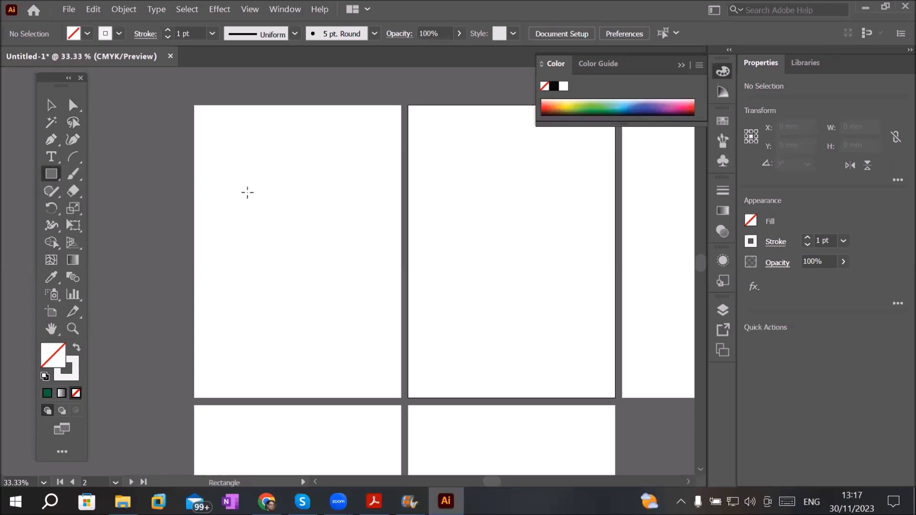
drag(225, 181, 285, 236)
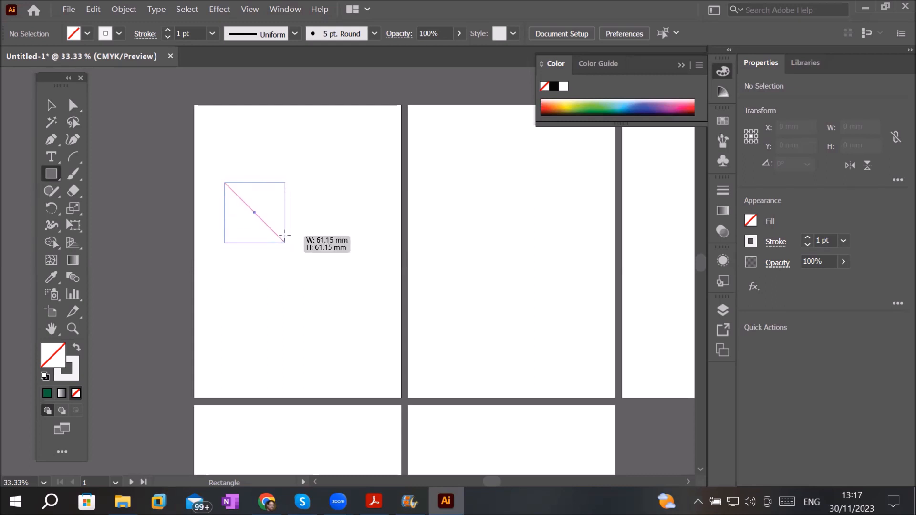
drag(285, 235, 285, 236)
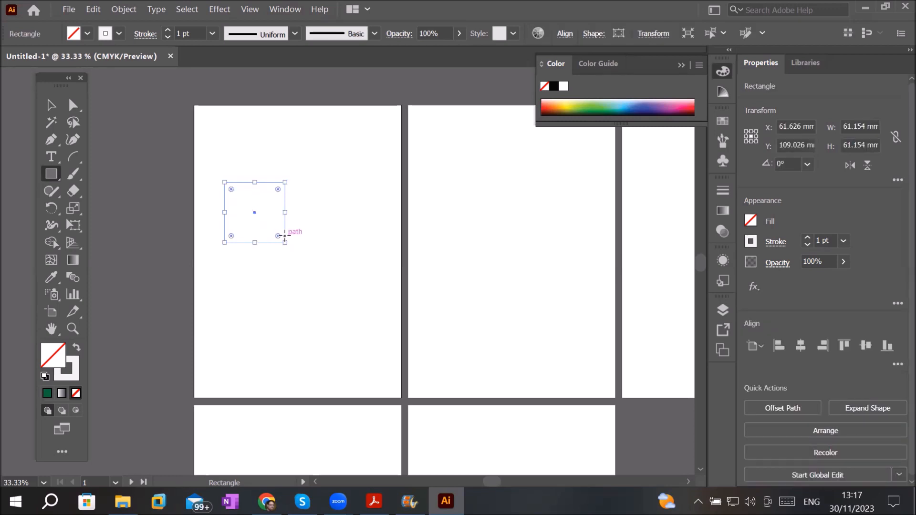
click(44, 377)
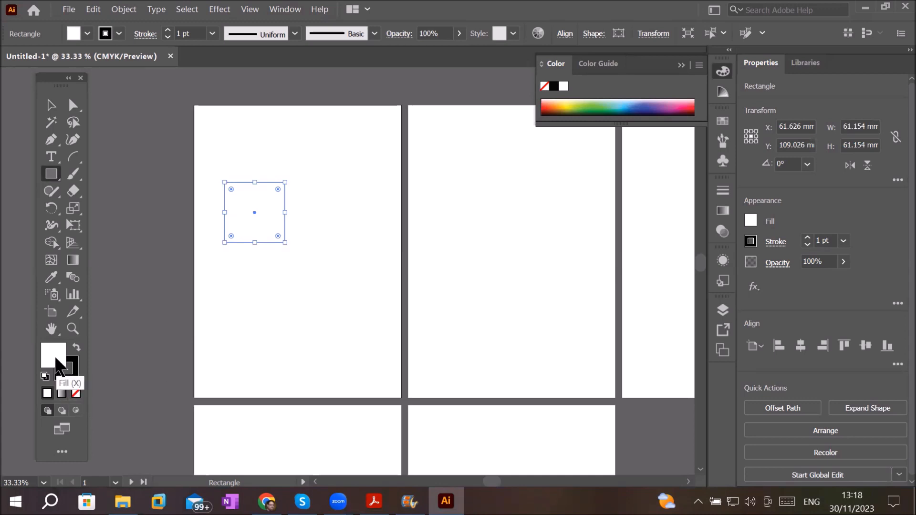
click(76, 393)
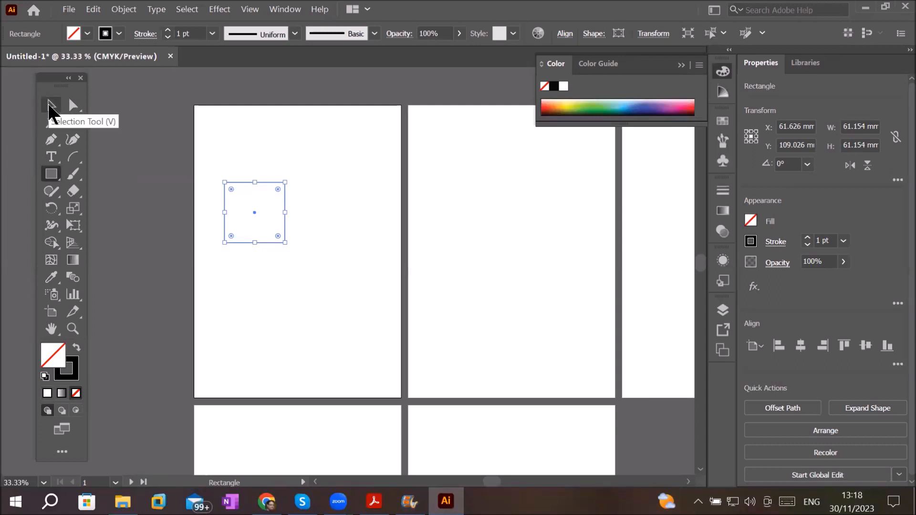
Duplicate the square diagonally down and to the right so the copy's corner lies on the original's centre
click(49, 106)
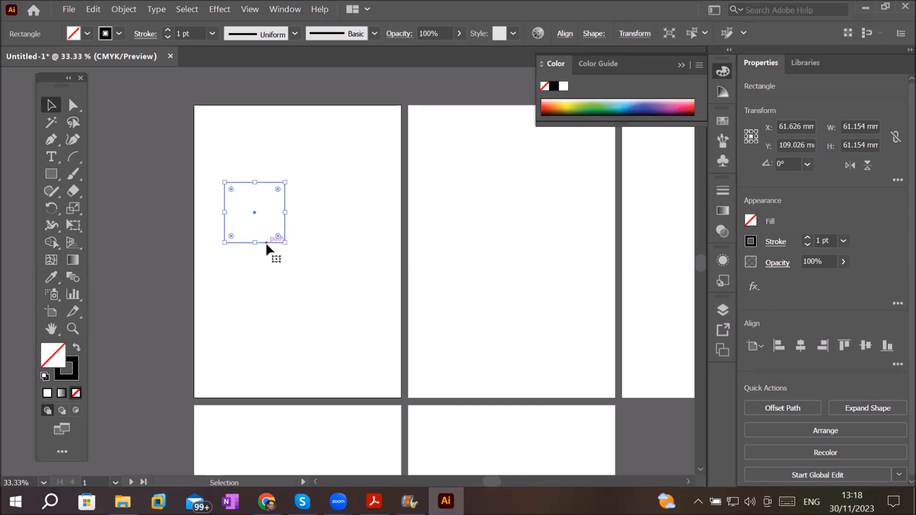
drag(266, 242, 297, 274)
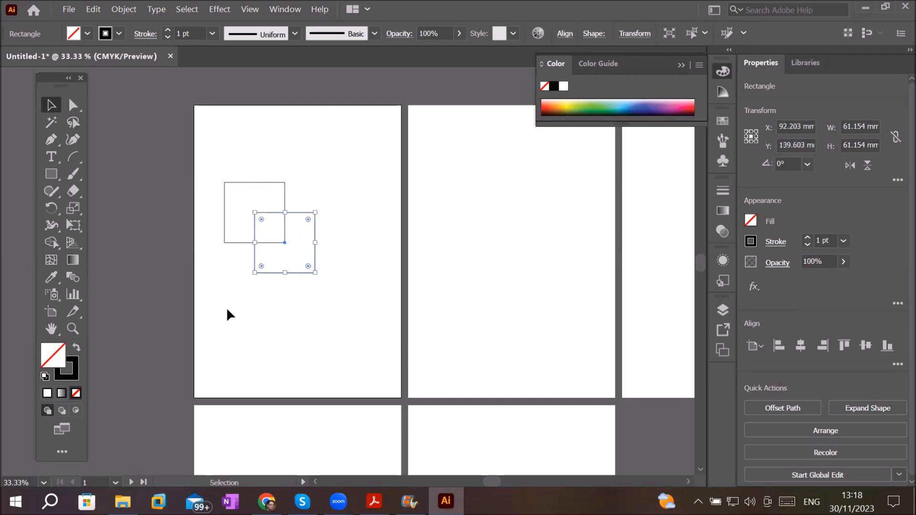
Connect the matching corners of the two squares with four diagonal line segments to form a wireframe cube
click(74, 156)
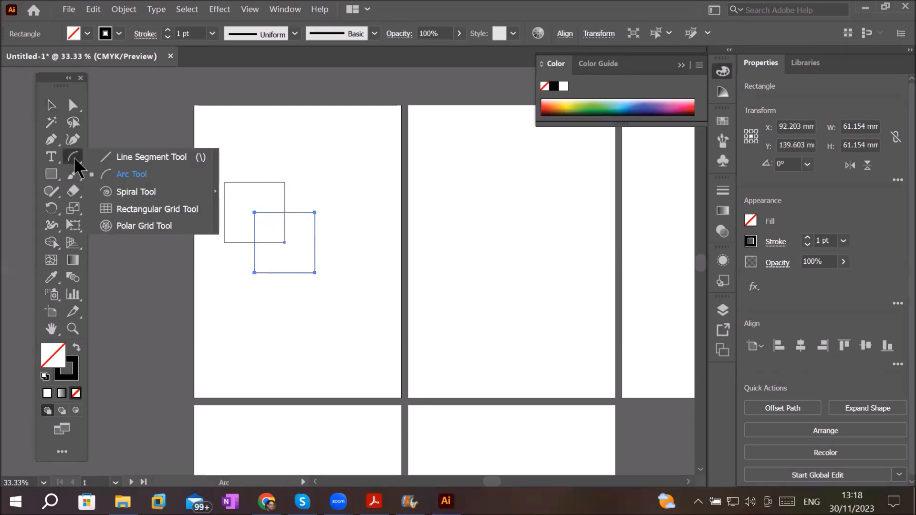
click(119, 158)
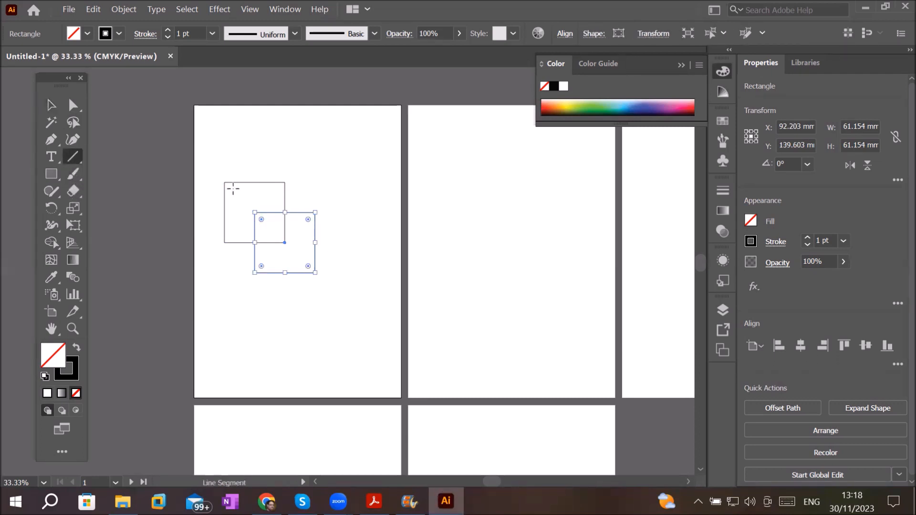
drag(227, 184, 254, 213)
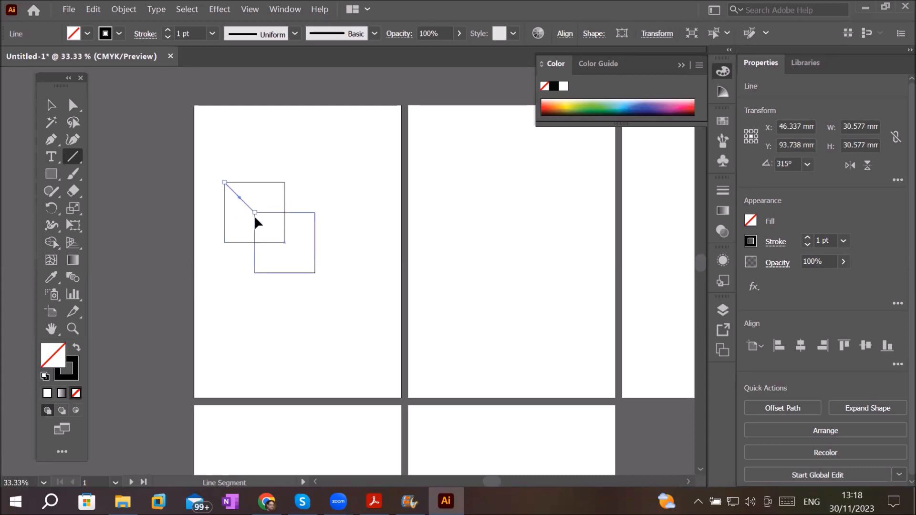
drag(285, 183, 315, 212)
drag(285, 243, 315, 273)
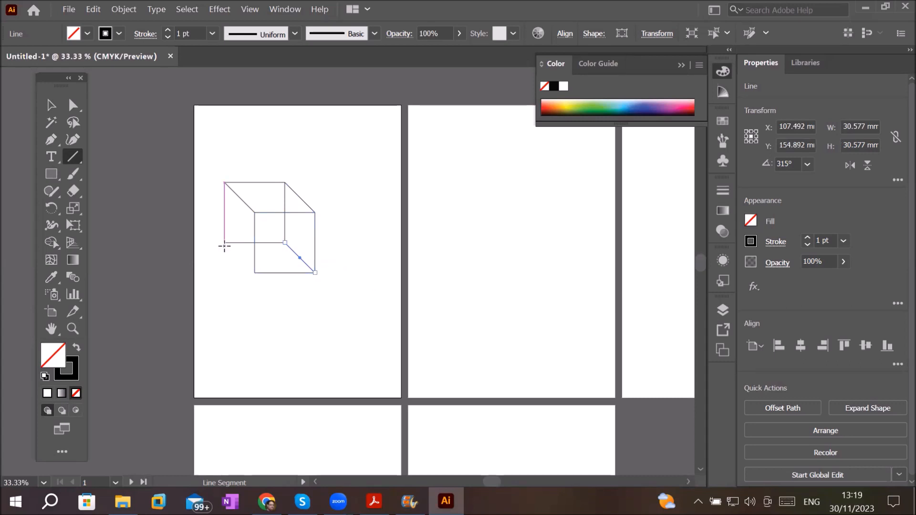
drag(224, 243, 254, 273)
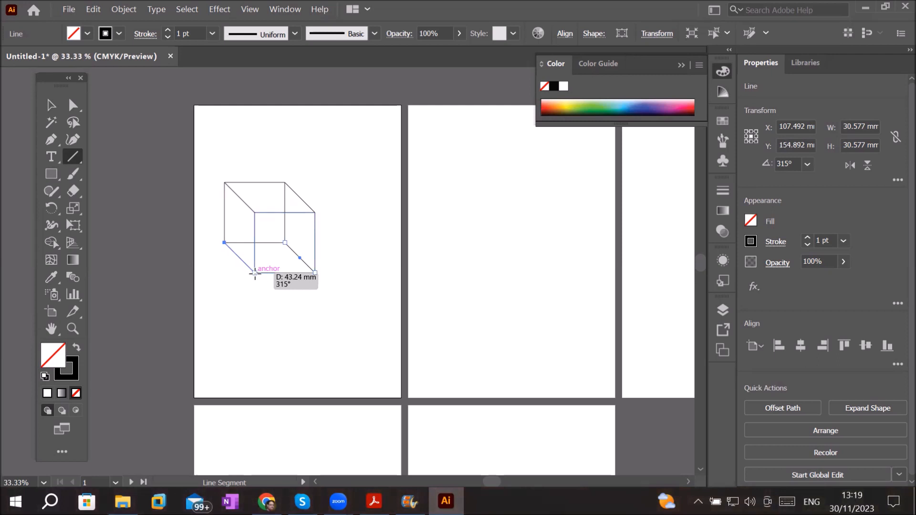
drag(255, 273, 255, 273)
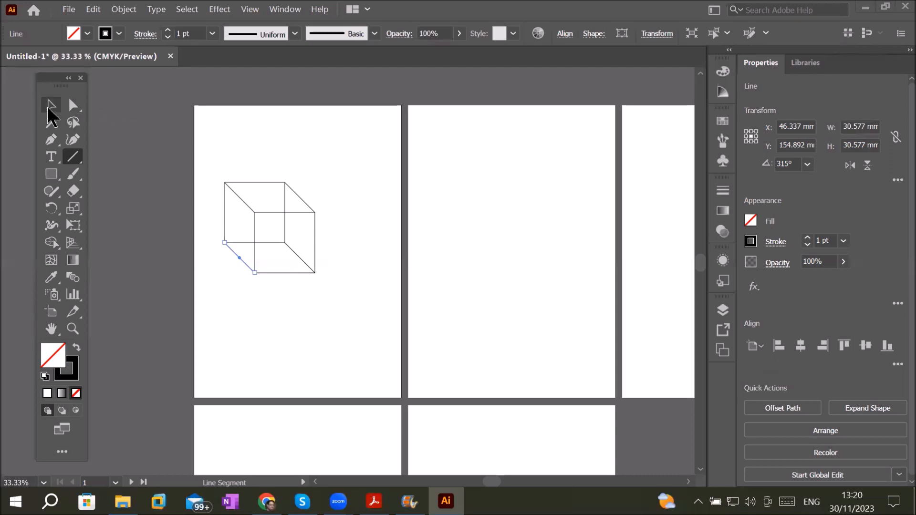
Add the title "ShoeBo ka design" near the top of the second artboard and enlarge it to 50.67 pt
click(52, 161)
click(441, 132)
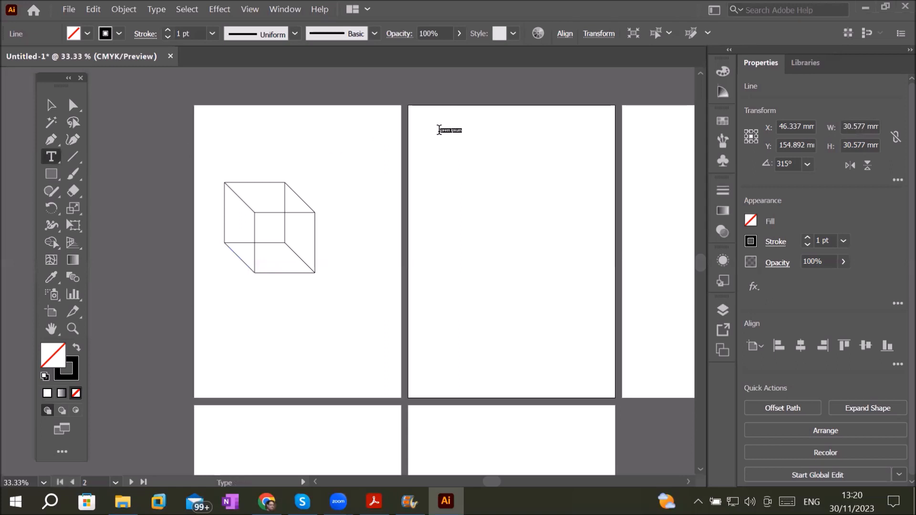
text(Sho)
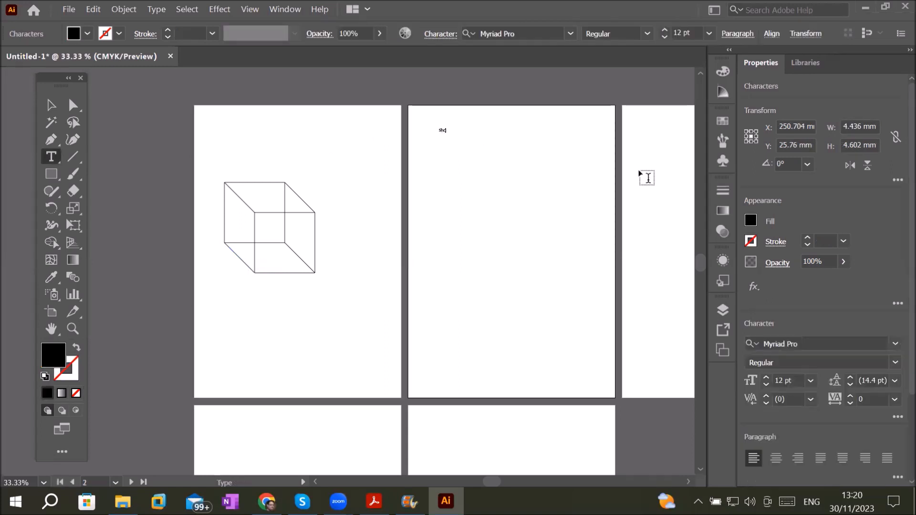
text(eBo)
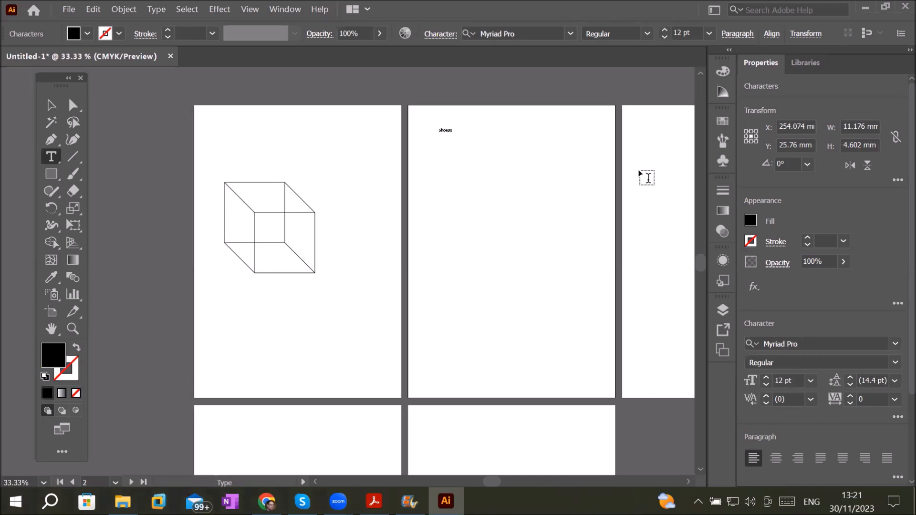
text(x )
text(ka design)
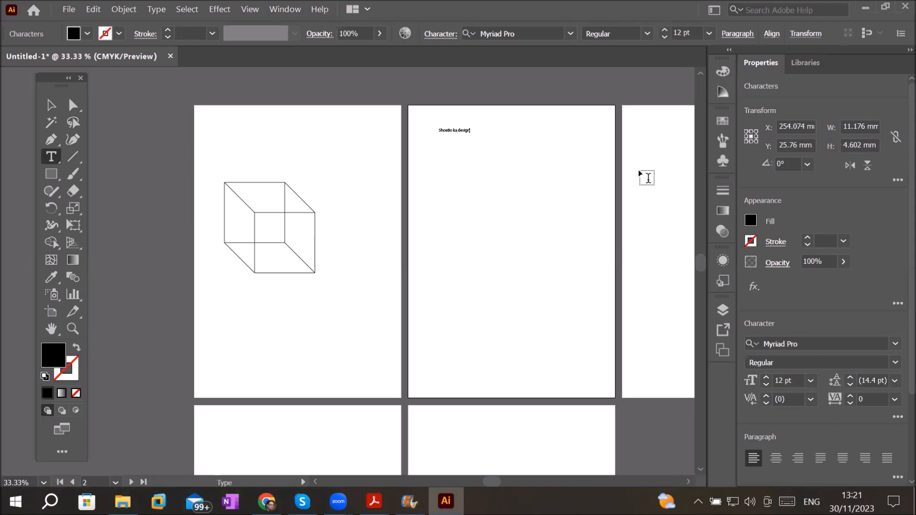
click(51, 105)
drag(470, 134, 604, 161)
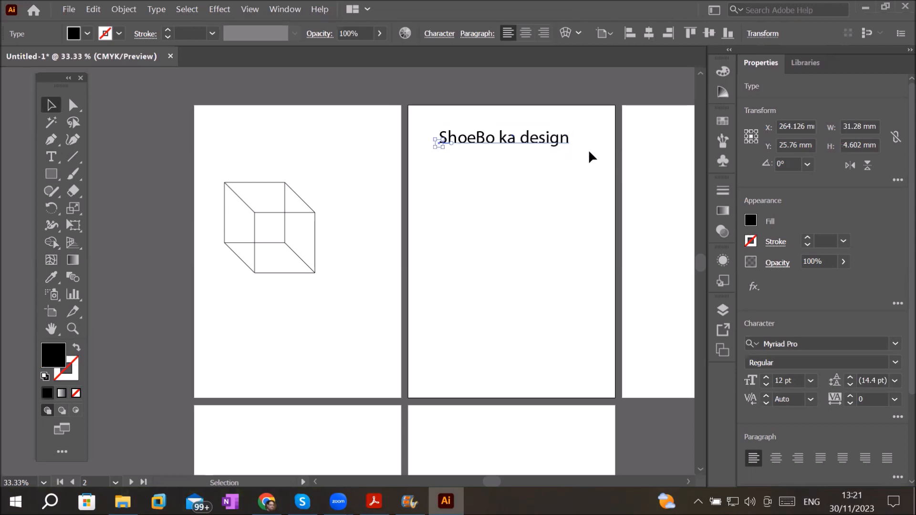
Correct the title to "ShoeBox ka design" and move it slightly higher on the artboard
double_click(497, 139)
triple_click(495, 139)
click(495, 138)
text(x)
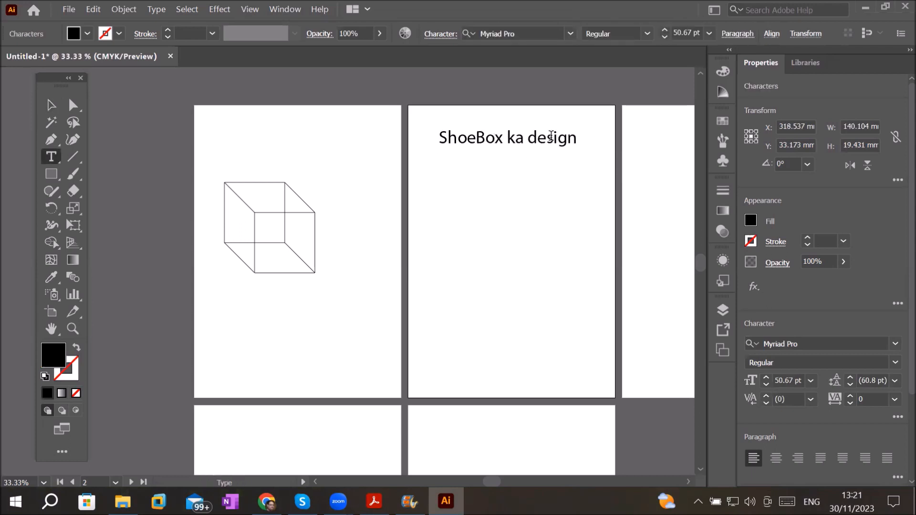
click(51, 105)
drag(522, 145, 522, 133)
Draw a square about 72 mm wide below the title and give it the default white fill and black stroke
click(52, 178)
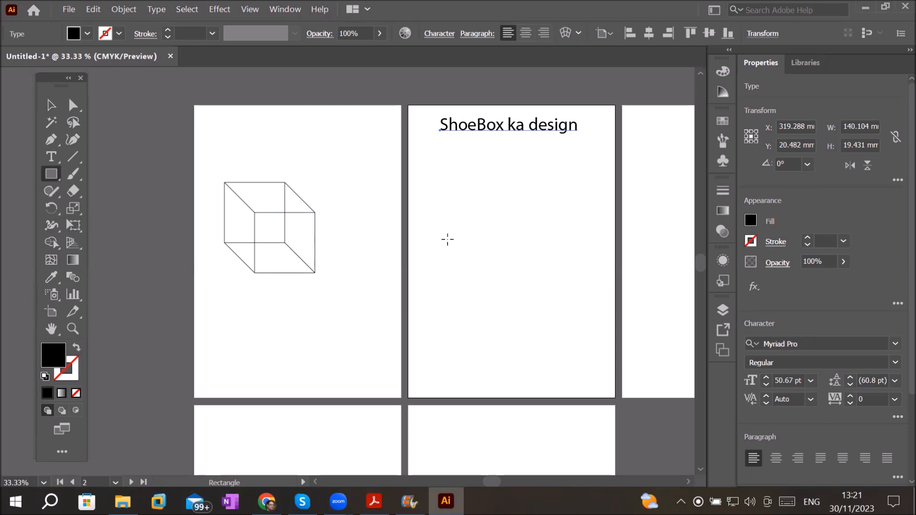
mouse_move(441, 238)
mouse_down()
mouse_move(450, 262)
mouse_move(525, 323)
mouse_move(503, 300)
mouse_move(513, 309)
mouse_up()
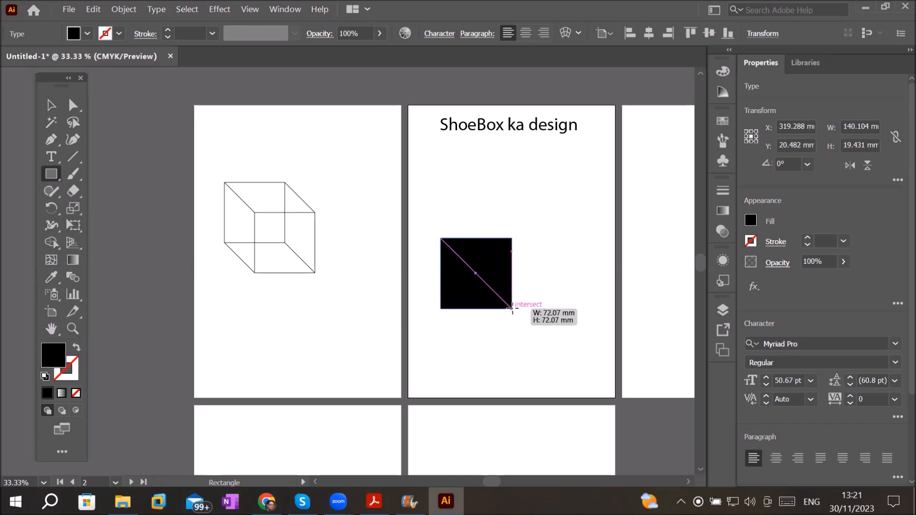
drag(513, 310, 513, 309)
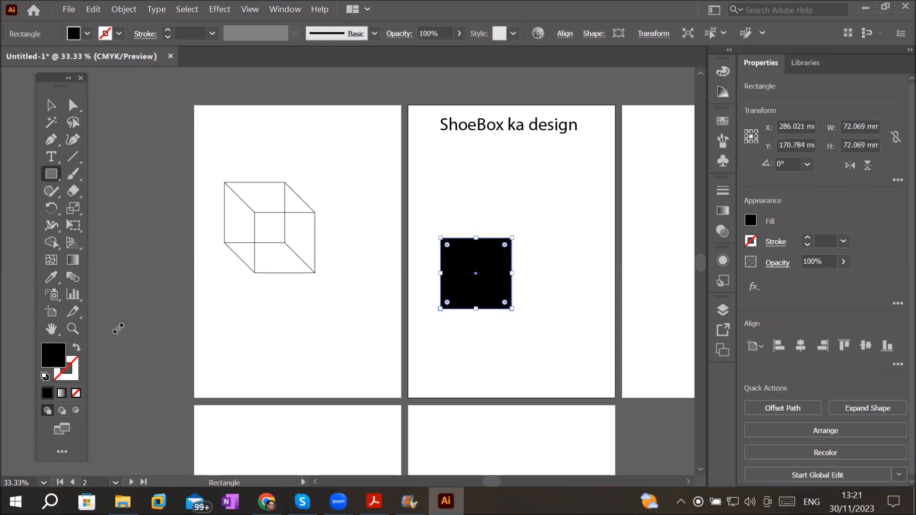
click(44, 376)
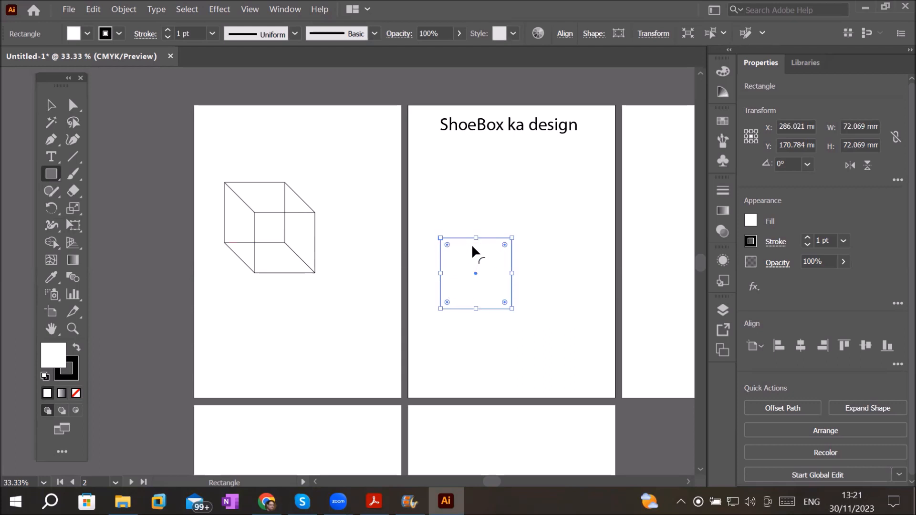
Place one copy of the square flush against its right side and another flush above it
click(51, 106)
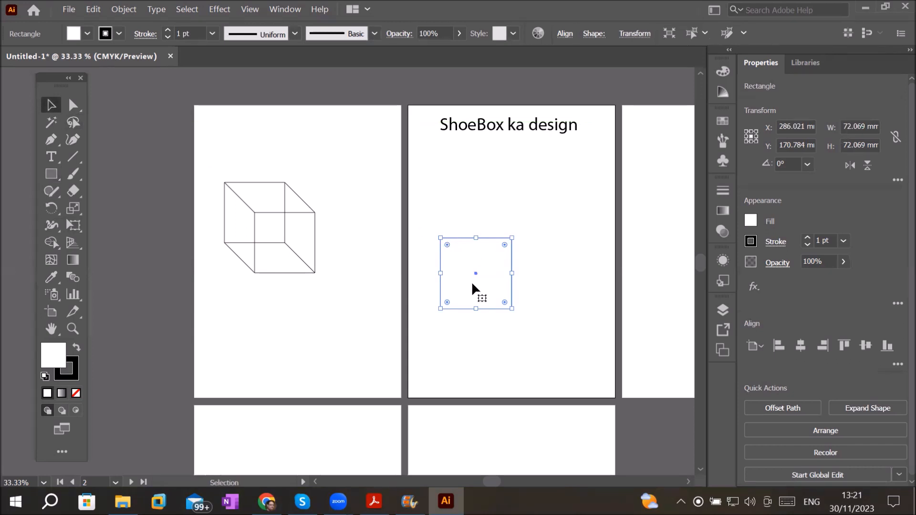
drag(476, 296, 546, 299)
drag(555, 299, 546, 299)
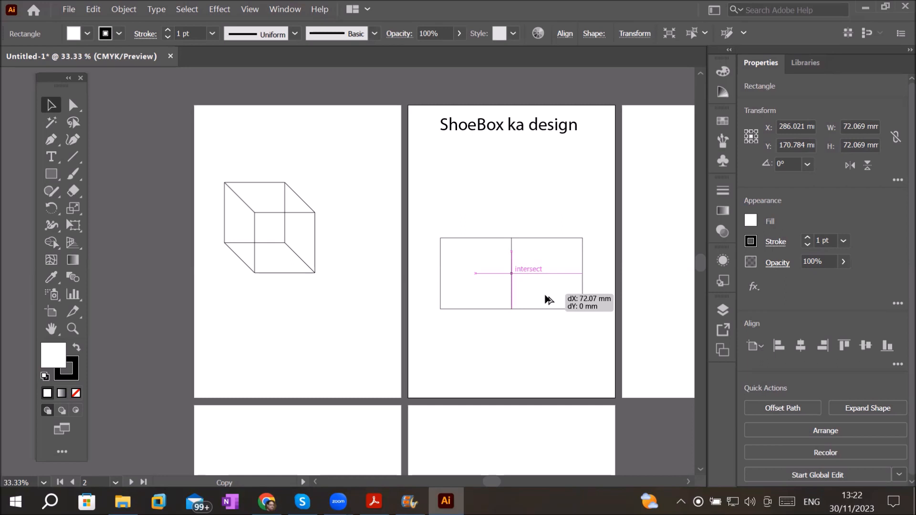
drag(546, 296, 546, 296)
click(462, 276)
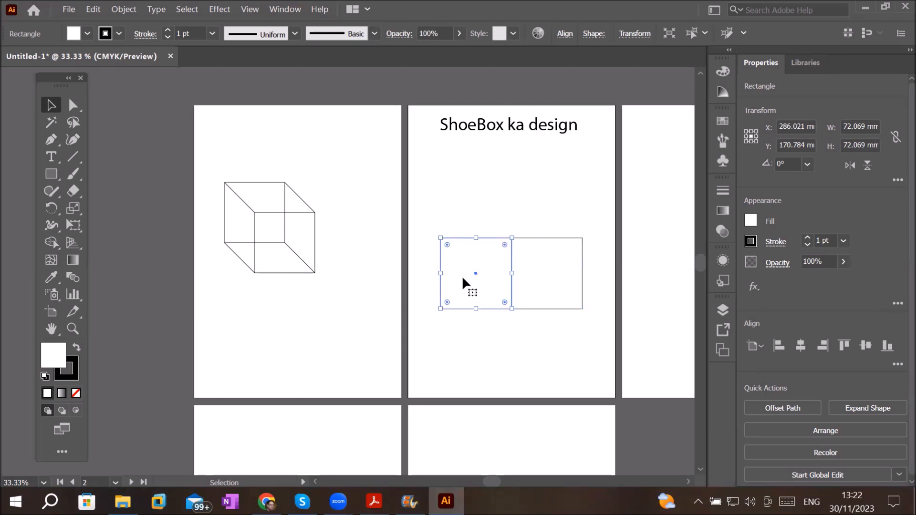
drag(462, 276, 466, 212)
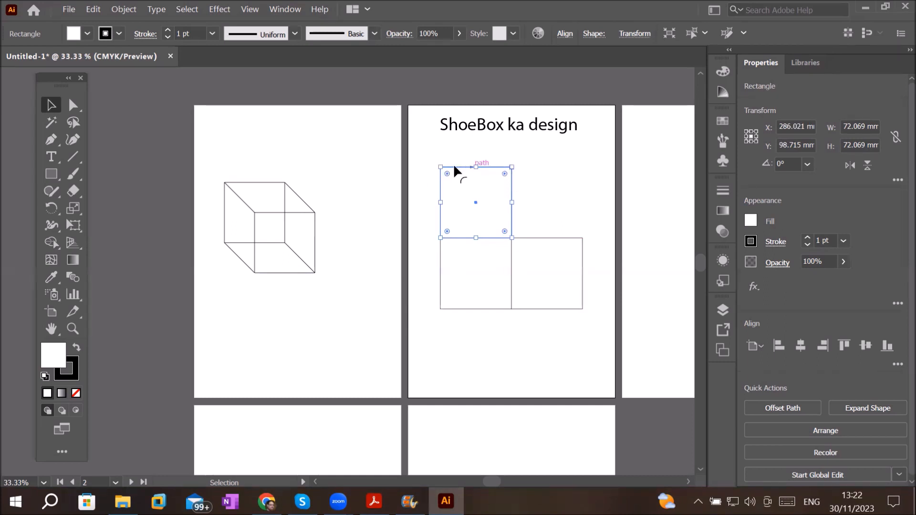
Move the upper square's two top anchors down and about 36 mm right, forming a slanted top face about 17 mm high
click(73, 106)
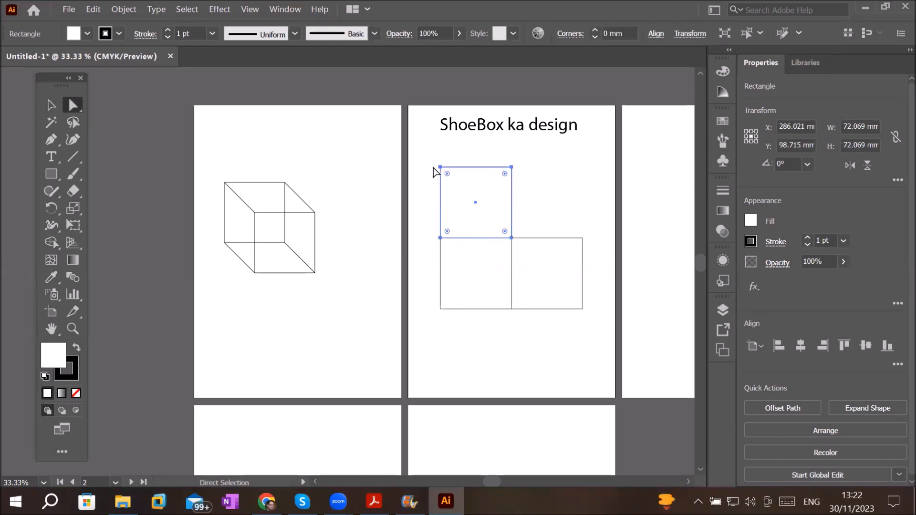
click(425, 157)
drag(431, 159, 526, 191)
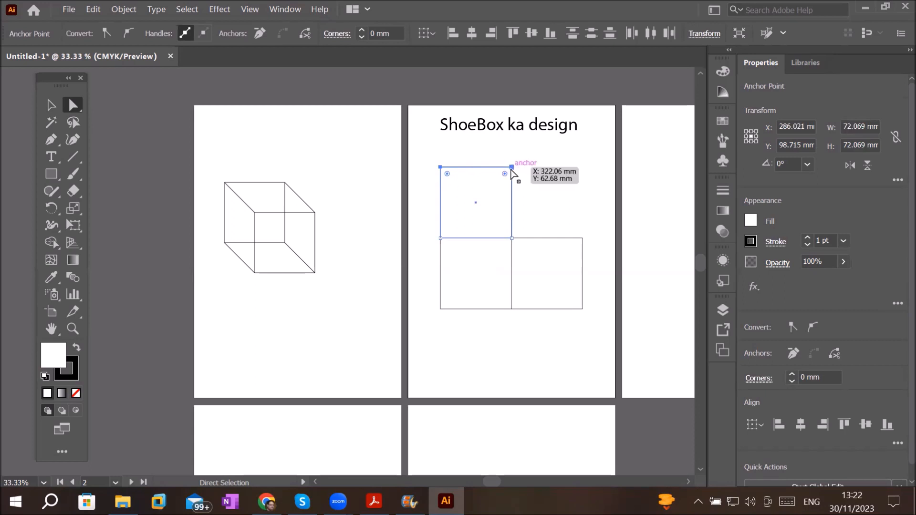
drag(511, 168, 547, 225)
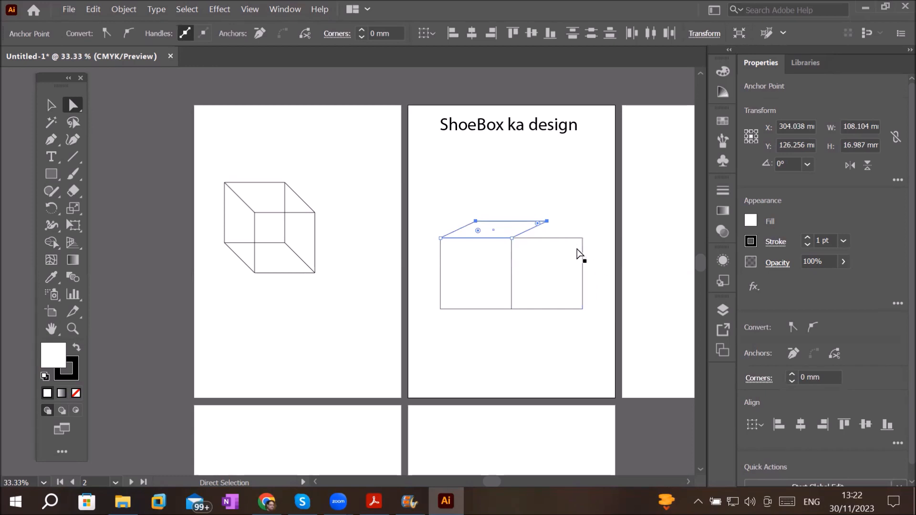
Move the right square's two outer anchors about 36 mm left and 17 mm up to meet the top face's corner
drag(573, 226, 595, 325)
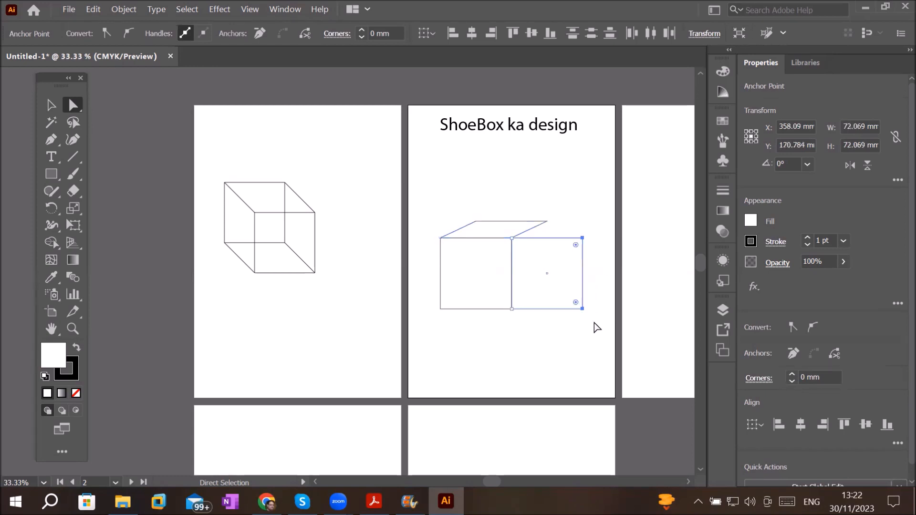
drag(583, 236, 549, 224)
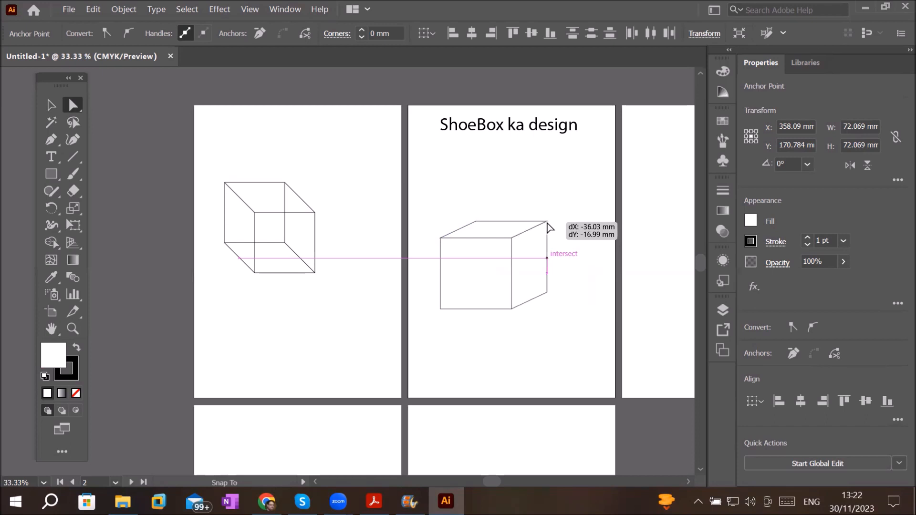
drag(548, 223, 547, 224)
drag(547, 224, 547, 224)
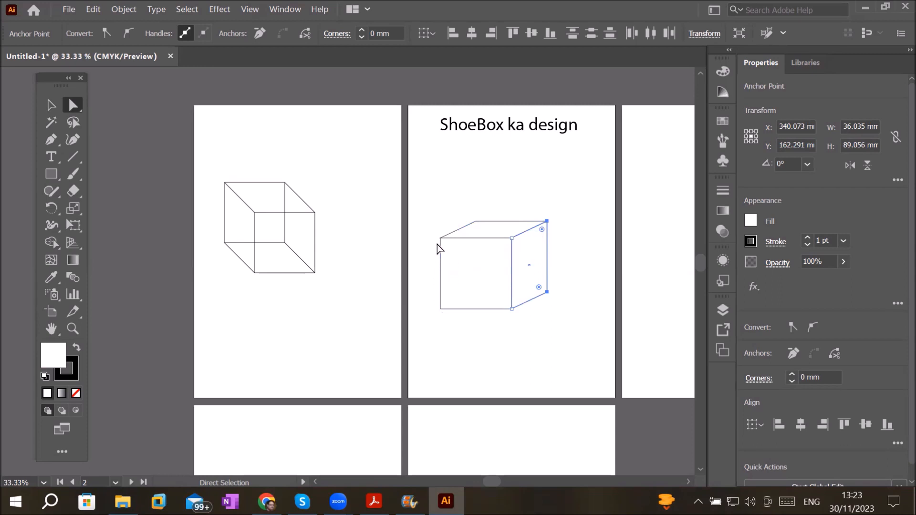
Move the box's left-side anchors about 18 mm left and 7 mm up, and raise its bottom anchors about 9 mm
drag(425, 196, 491, 340)
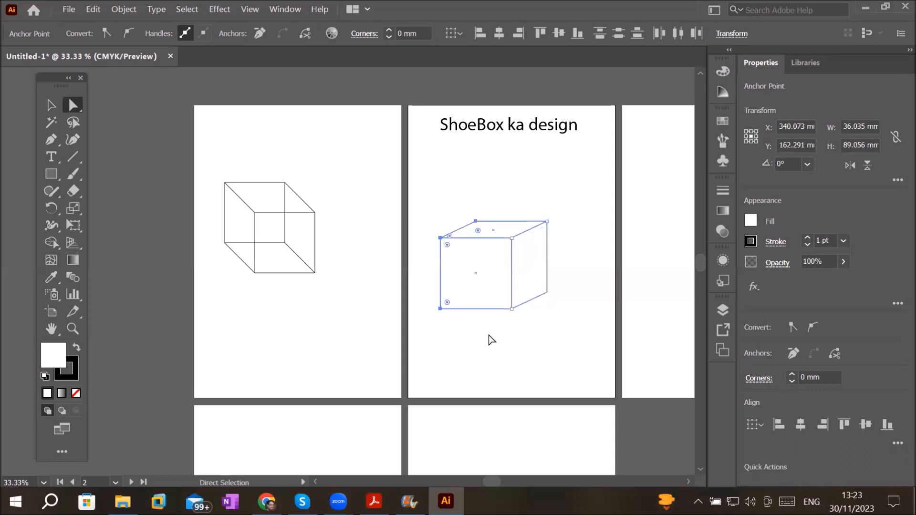
drag(439, 239, 421, 231)
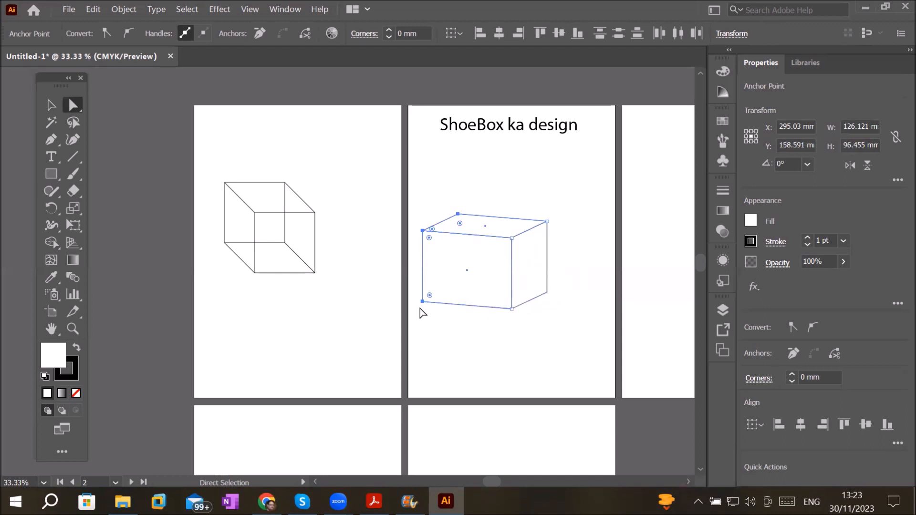
drag(414, 278, 575, 321)
mouse_move(511, 308)
mouse_down()
mouse_move(518, 284)
mouse_move(536, 277)
mouse_move(511, 297)
mouse_up()
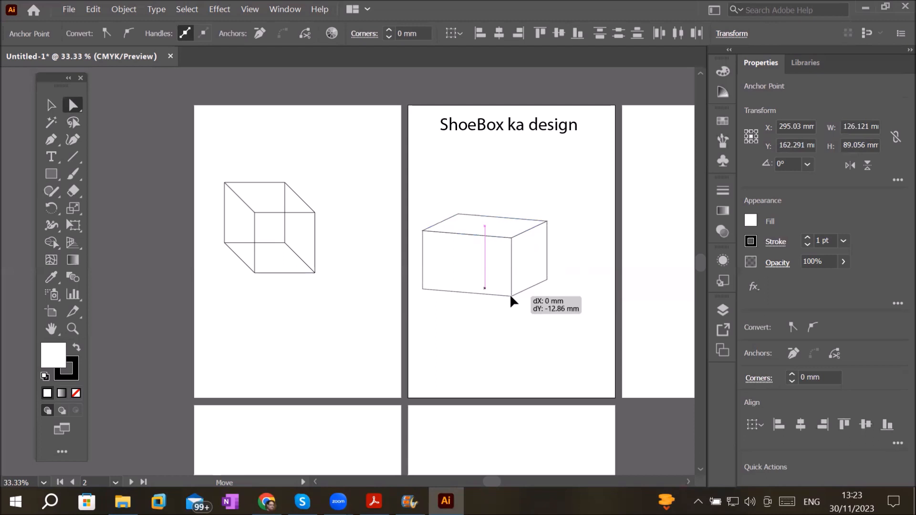
mouse_move(511, 296)
mouse_down()
mouse_move(518, 377)
mouse_move(515, 248)
mouse_move(516, 327)
mouse_move(512, 301)
mouse_up()
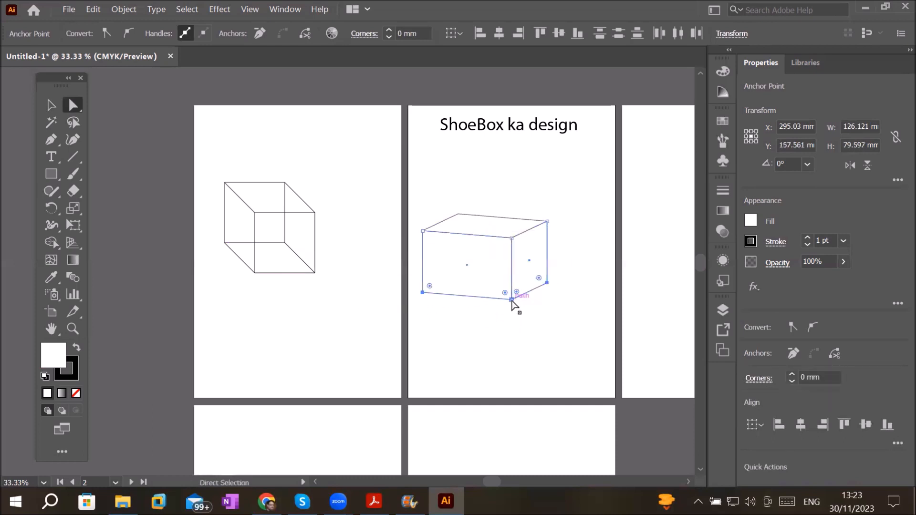
Place a copy of the whole box on the first artboard, below the wireframe cube
click(50, 105)
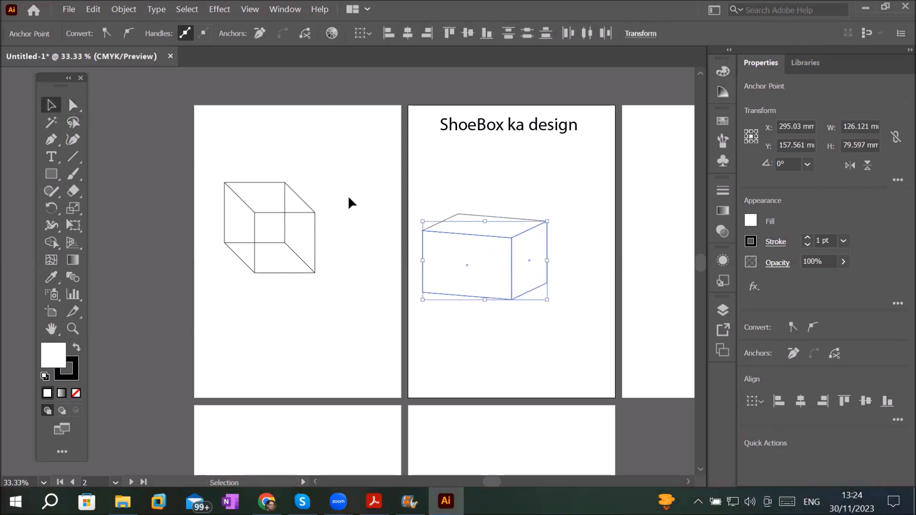
drag(415, 182, 575, 330)
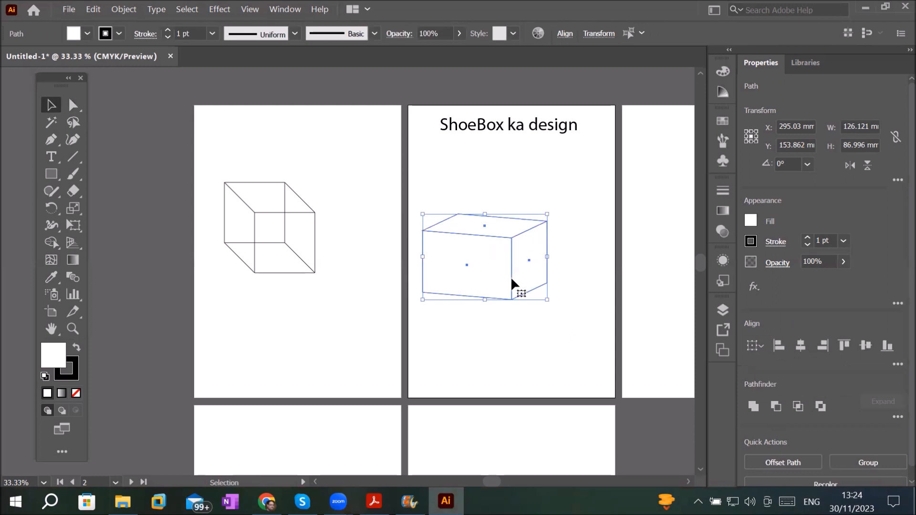
alt+drag(511, 281, 342, 373)
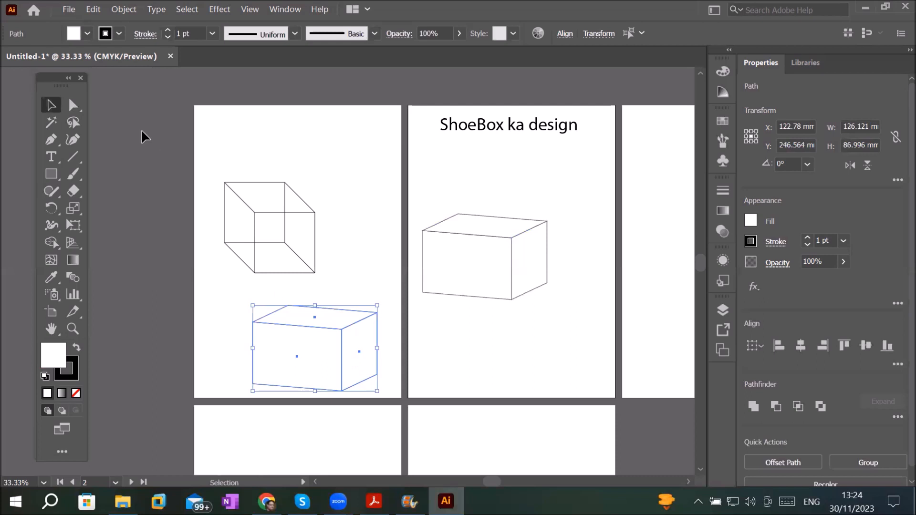
Raise the copied box's bottom anchors about 50 mm straight up, flattening it into a shallow lid
click(73, 106)
drag(227, 355, 388, 399)
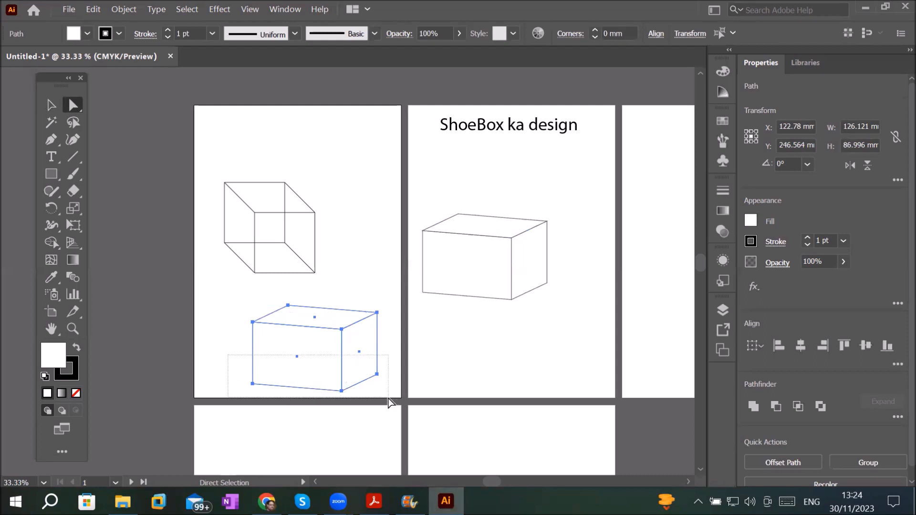
drag(388, 399, 389, 400)
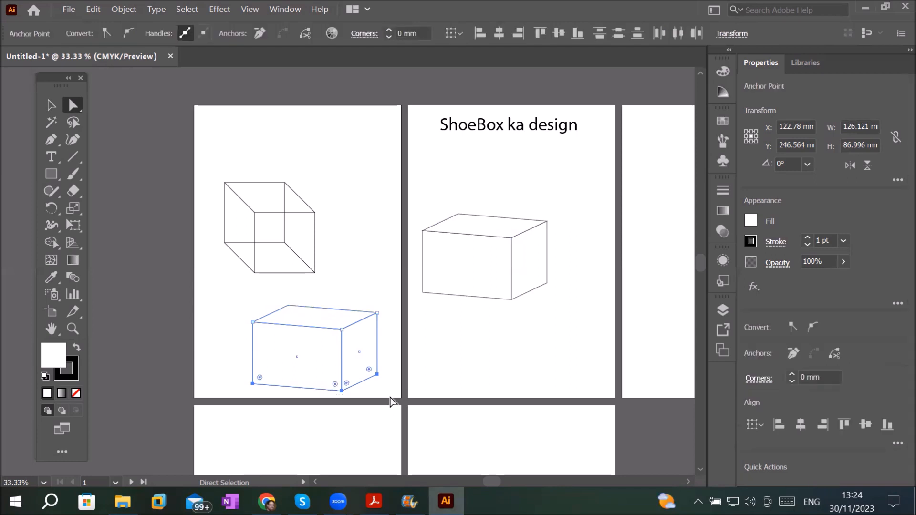
shift+click(342, 391)
shift+click(342, 391)
drag(253, 385, 252, 334)
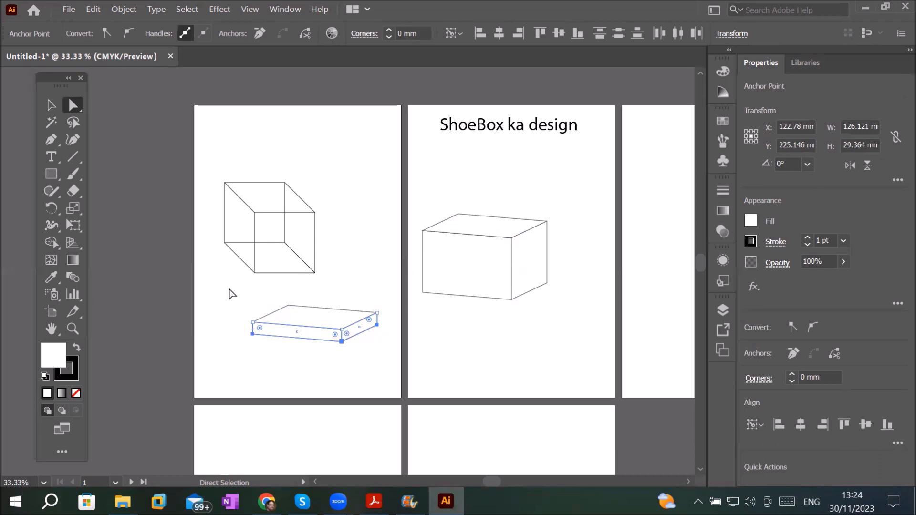
Enlarge the entire lid slightly to about 132 × 38 mm and place it over the top of the shoebox
drag(229, 288, 389, 365)
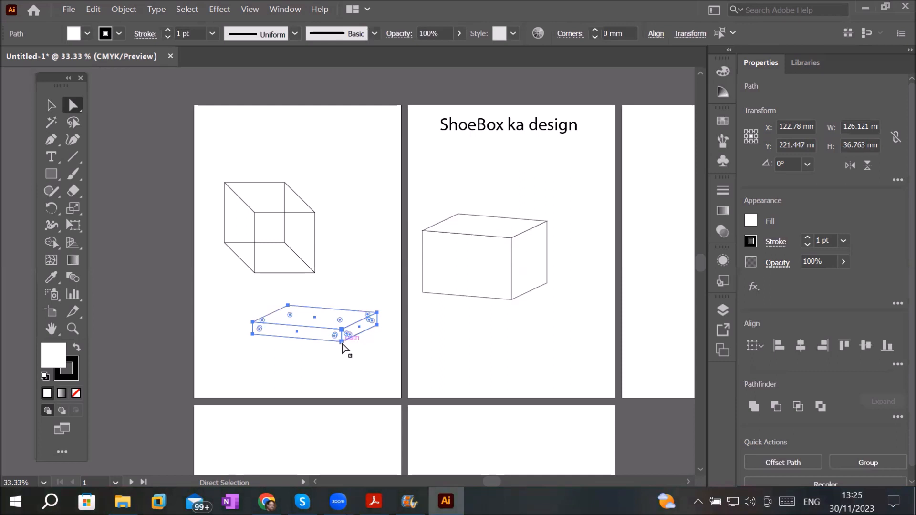
shift+click(342, 341)
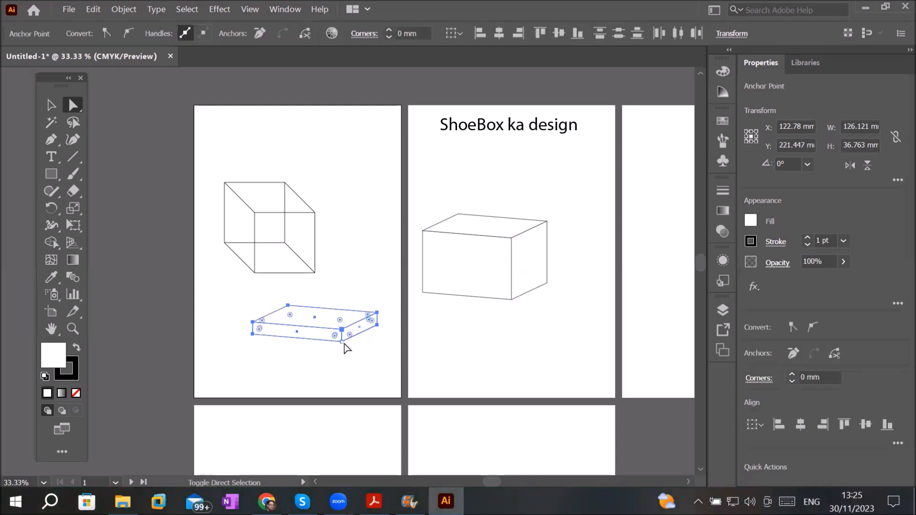
shift+click(341, 341)
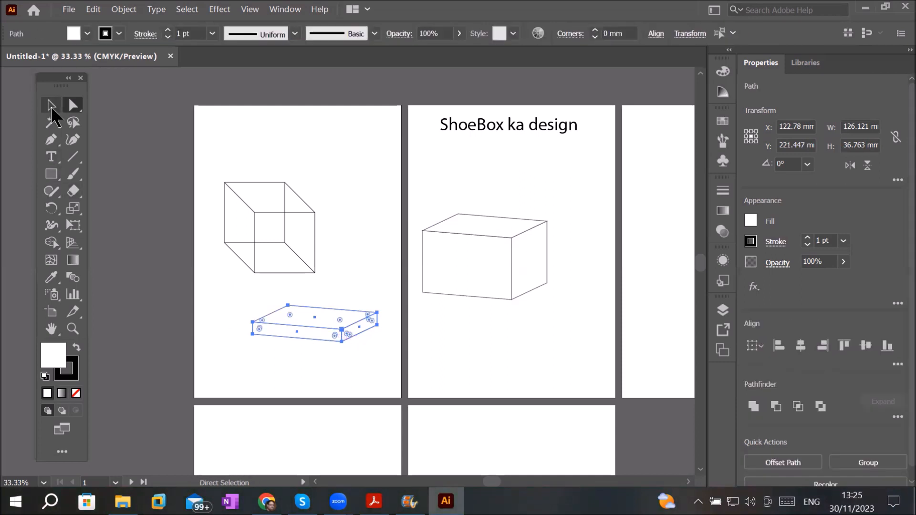
click(48, 104)
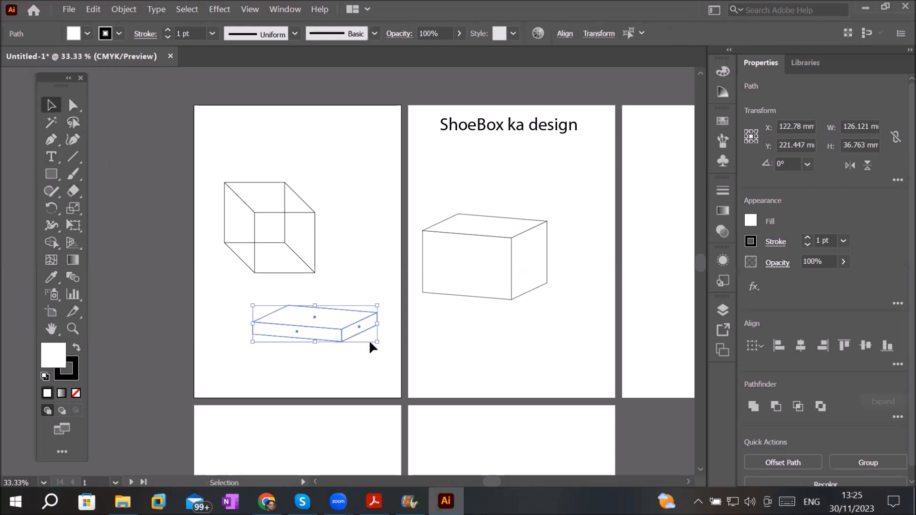
key(shift)
drag(378, 343, 385, 346)
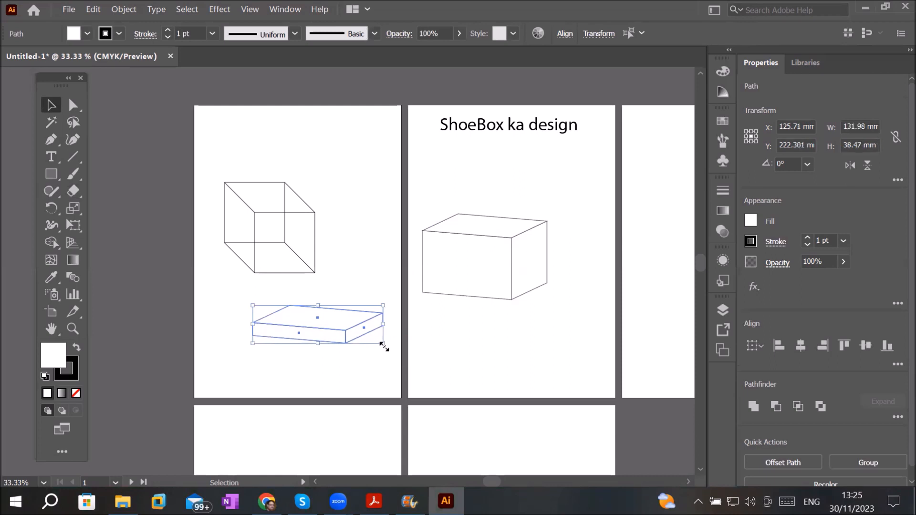
drag(356, 308, 490, 236)
click(503, 343)
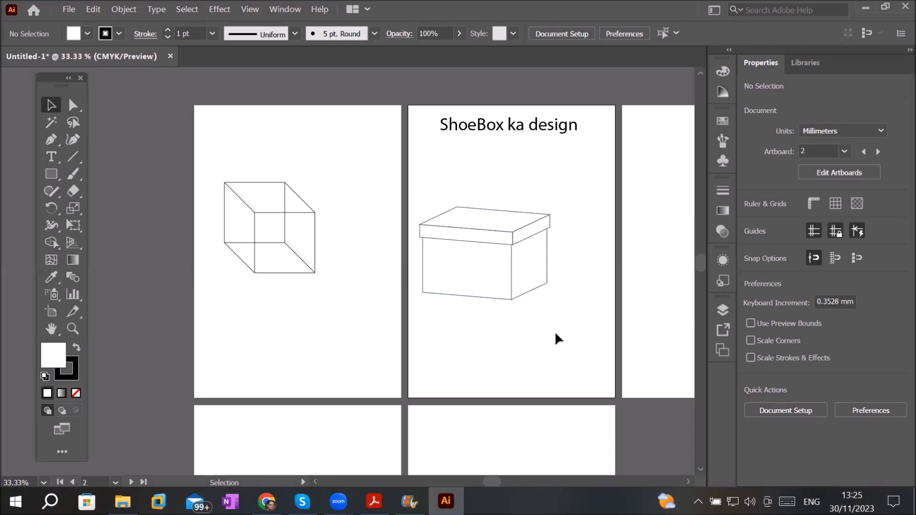
Add the title "EGG or Mango" at the top of the third artboard and enlarge it to about 74.5 pt
key(space)
drag(555, 334, 273, 309)
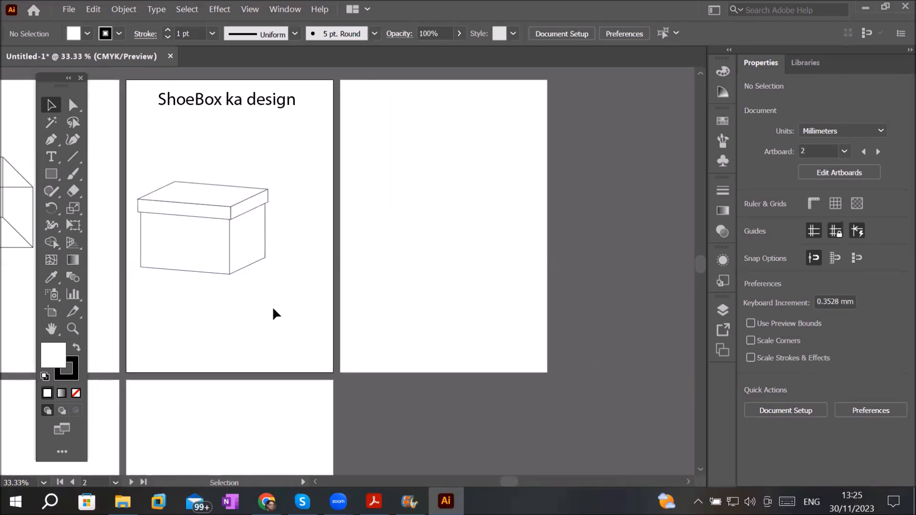
click(50, 158)
click(371, 103)
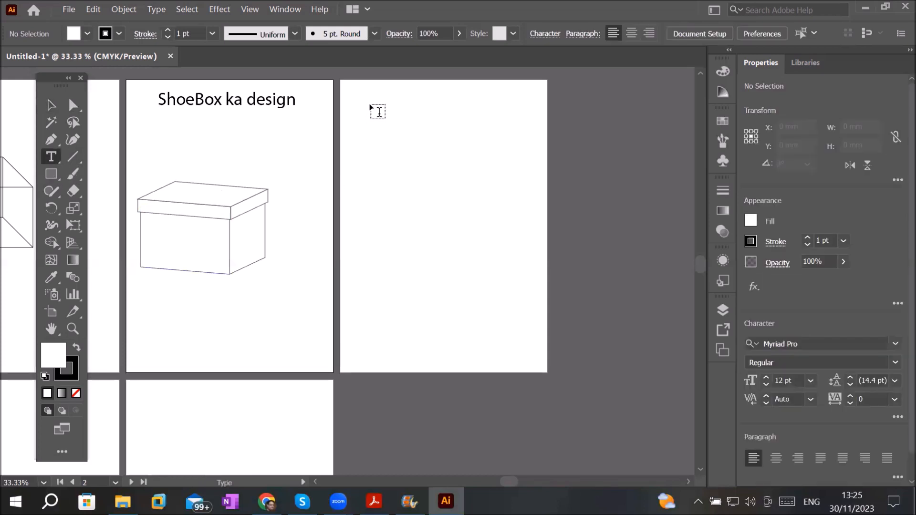
text(S)
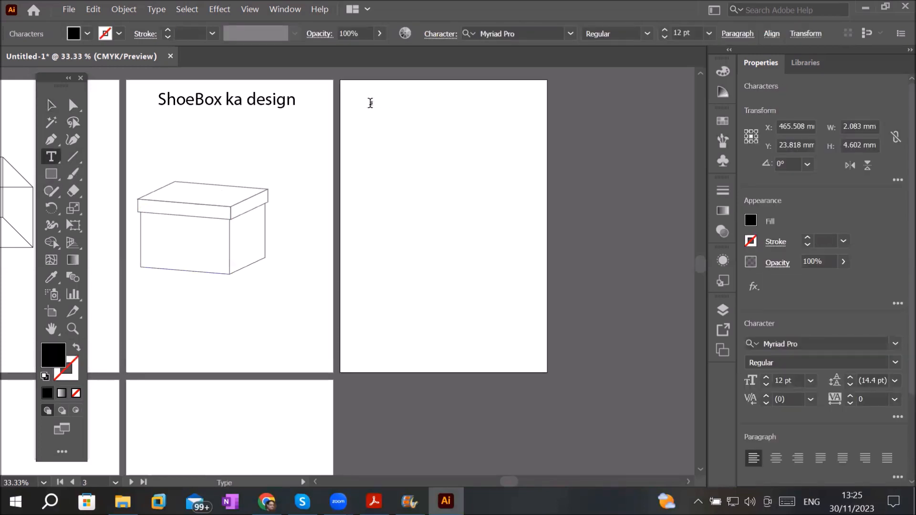
text(GG)
text( or)
text( Mar)
text(ngo)
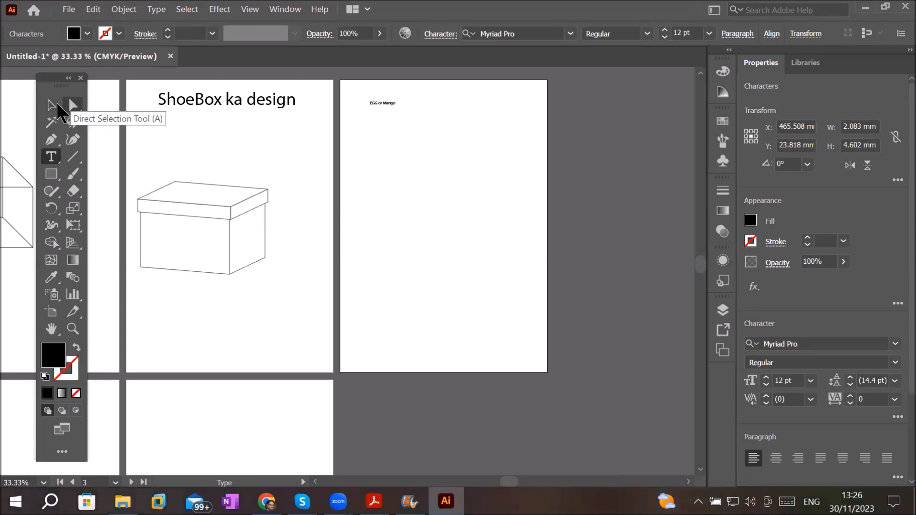
key(Escape)
drag(399, 110, 461, 106)
Draw an ellipse about 120 × 175 mm below the new title with the default white fill and black stroke
click(50, 173)
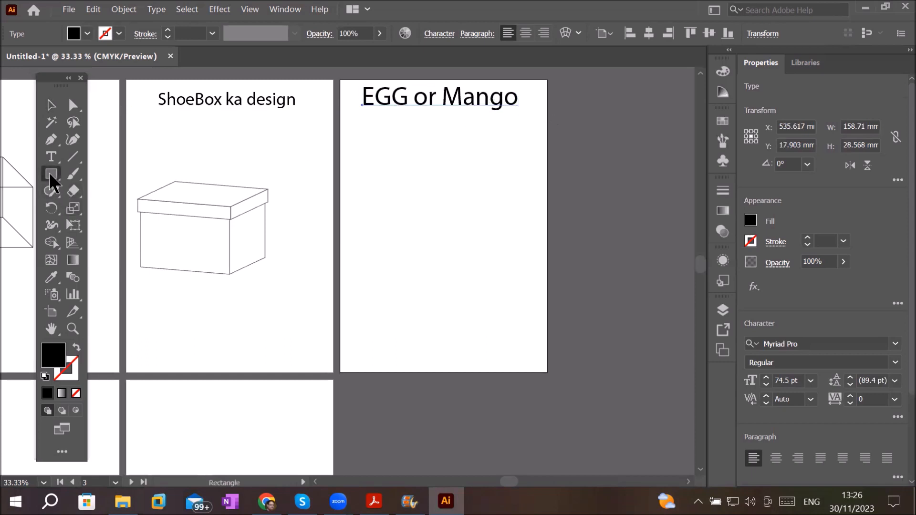
click(104, 208)
drag(379, 152, 497, 322)
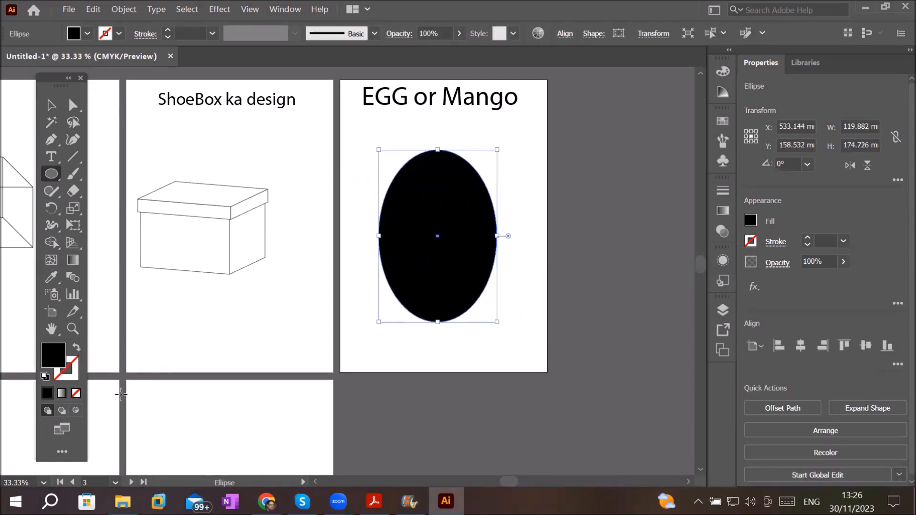
click(45, 377)
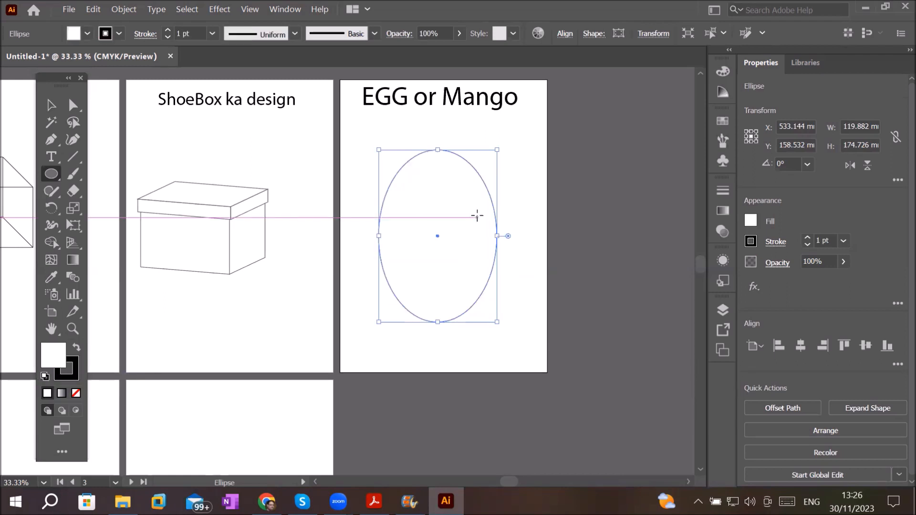
click(49, 112)
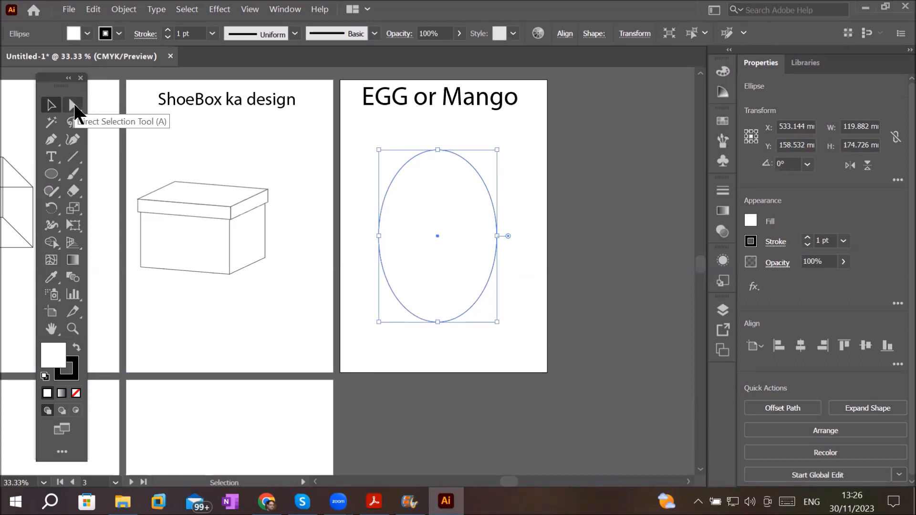
click(74, 106)
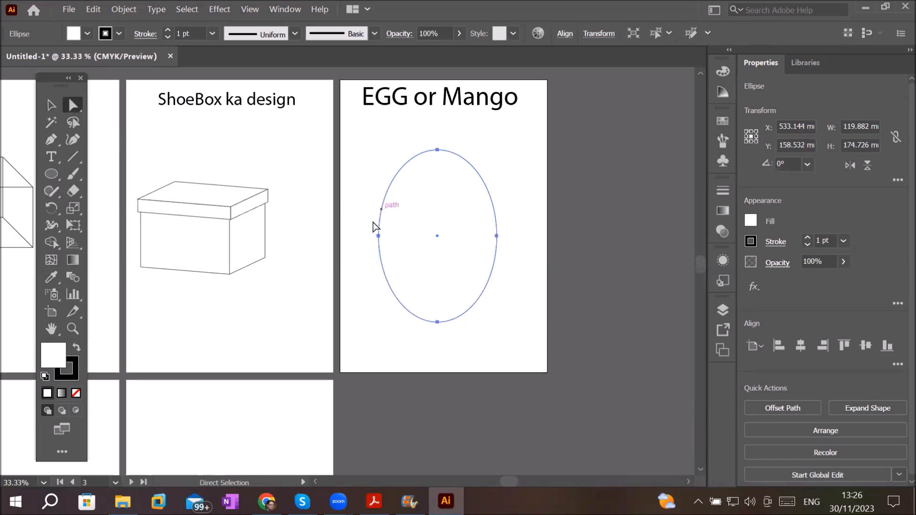
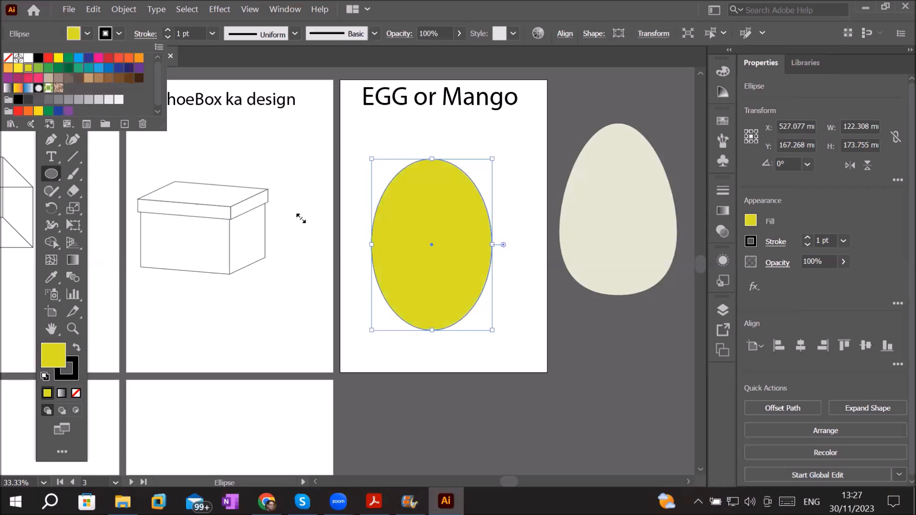
Swing the lower handle of the yellow ellipse's right anchor inward to taper the shape's lower right side
click(54, 172)
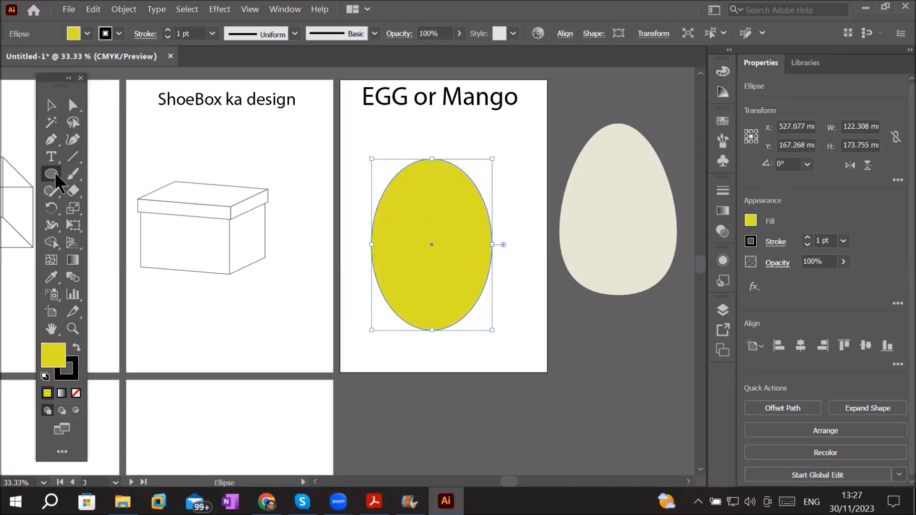
click(73, 105)
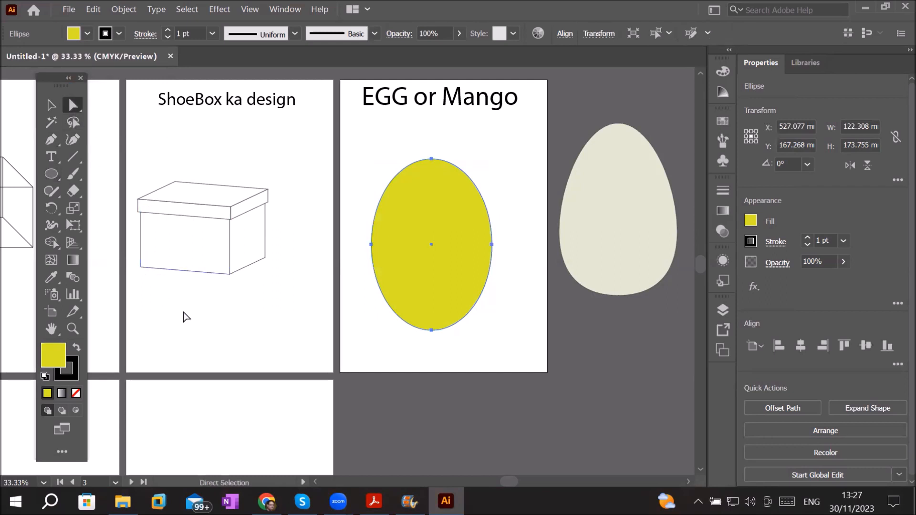
click(493, 246)
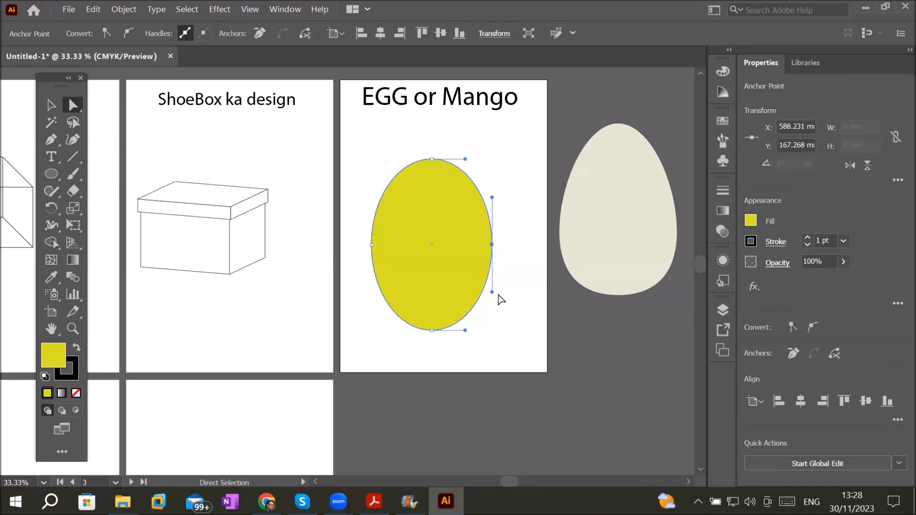
drag(491, 291, 468, 295)
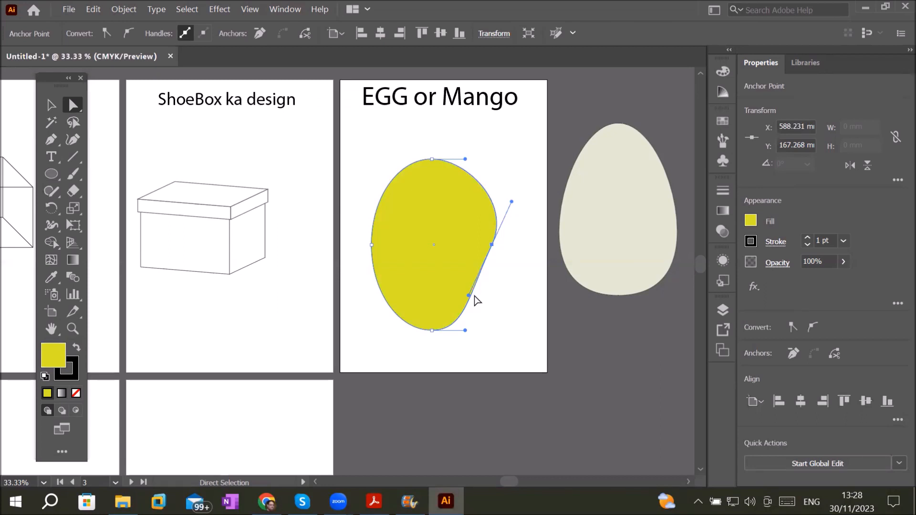
Raise the yellow shape's top anchor about 9 mm, then lengthen and tilt its handles to broaden the upper right shoulder
click(433, 160)
drag(432, 157, 432, 149)
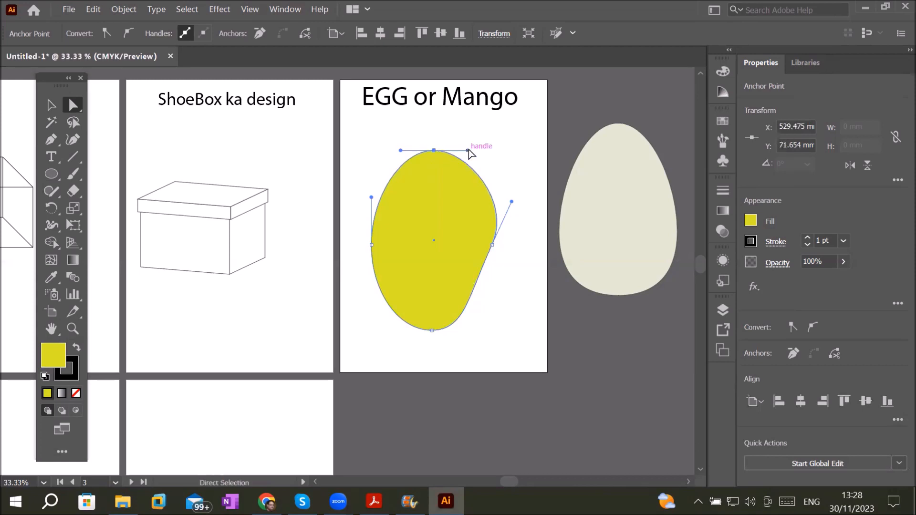
drag(467, 152, 504, 150)
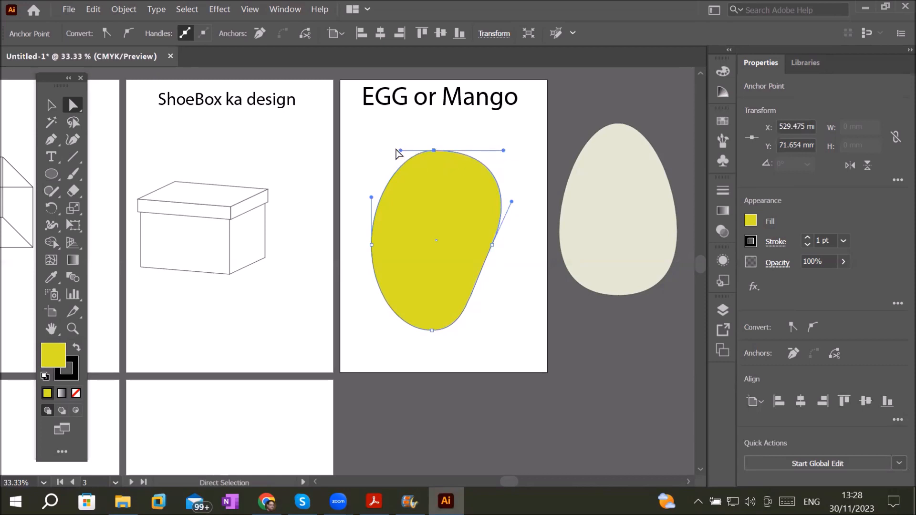
mouse_move(400, 150)
mouse_down()
mouse_move(385, 150)
mouse_move(392, 146)
mouse_up()
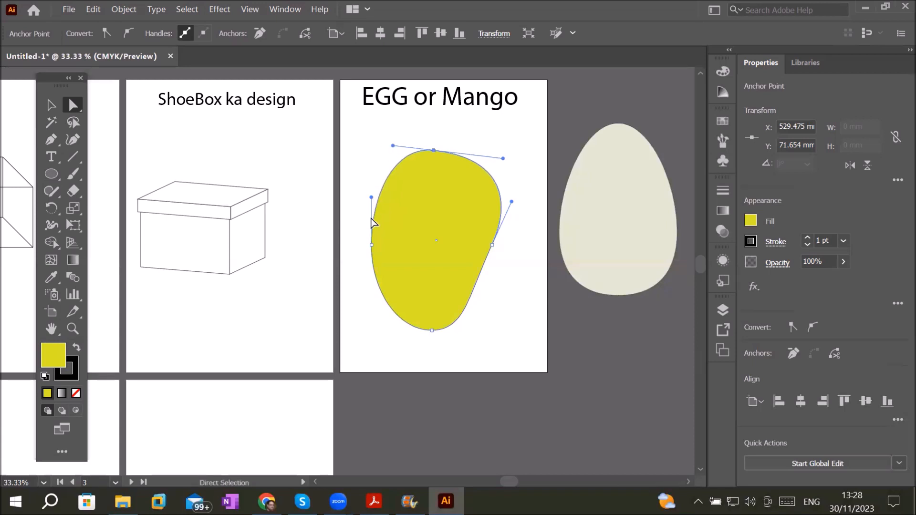
Move the yellow shape's left anchor about 10 mm inward and its right anchor about 3 mm outward and down
drag(372, 246, 383, 246)
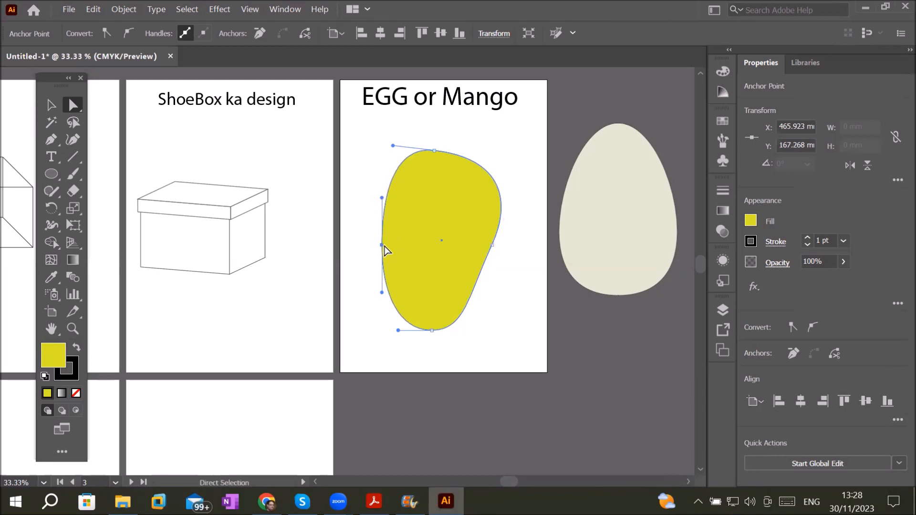
click(492, 246)
drag(492, 246, 495, 247)
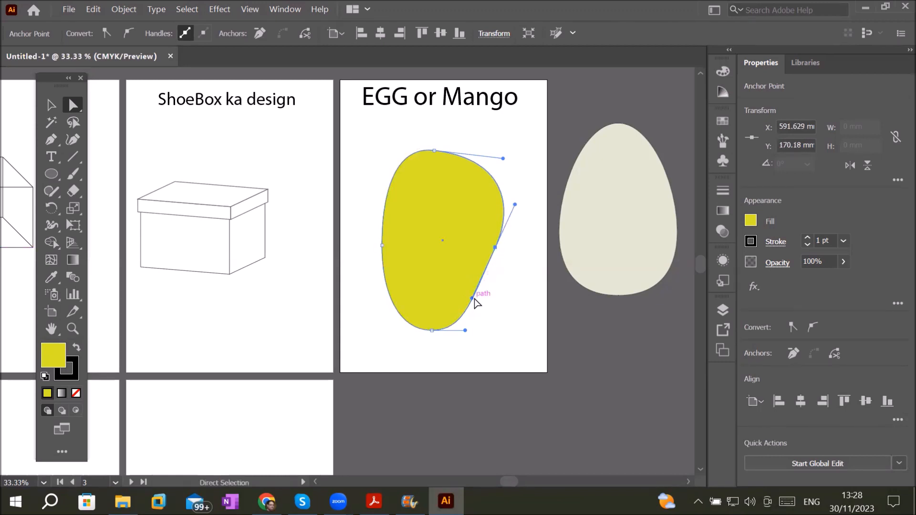
Swing the right anchor's lower handle further inward, and move the yellow shape down over the artboard's lower edge
drag(472, 300, 465, 295)
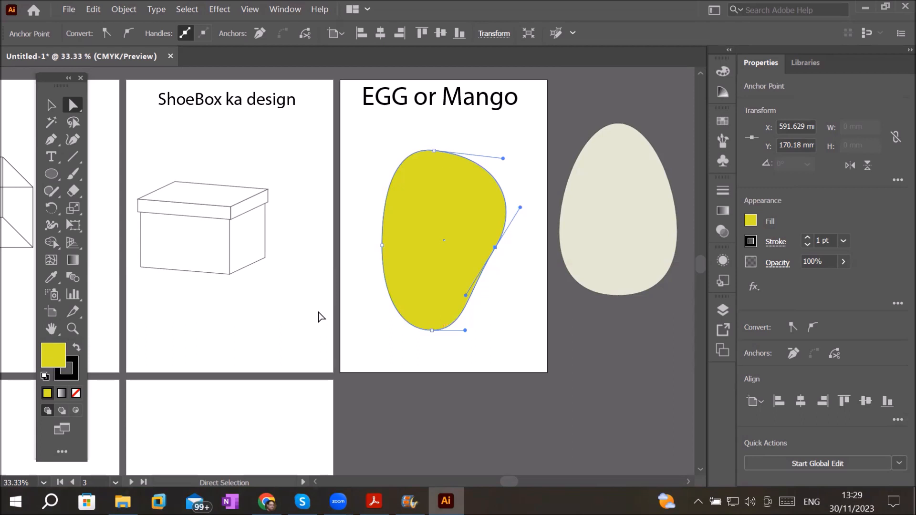
click(51, 104)
drag(409, 225, 415, 310)
Draw a narrow ellipse about 12 × 67 mm above the yellow shape and fill it dark green
click(51, 174)
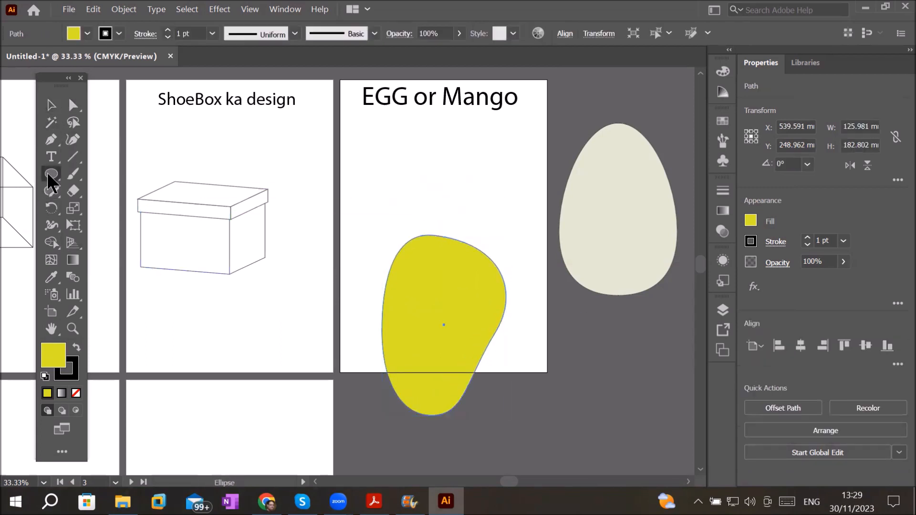
drag(432, 134, 444, 199)
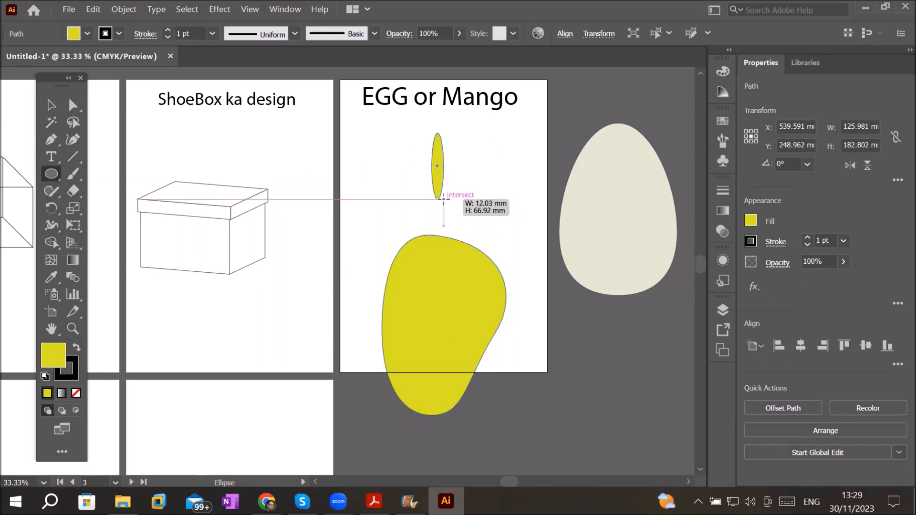
drag(444, 198, 444, 198)
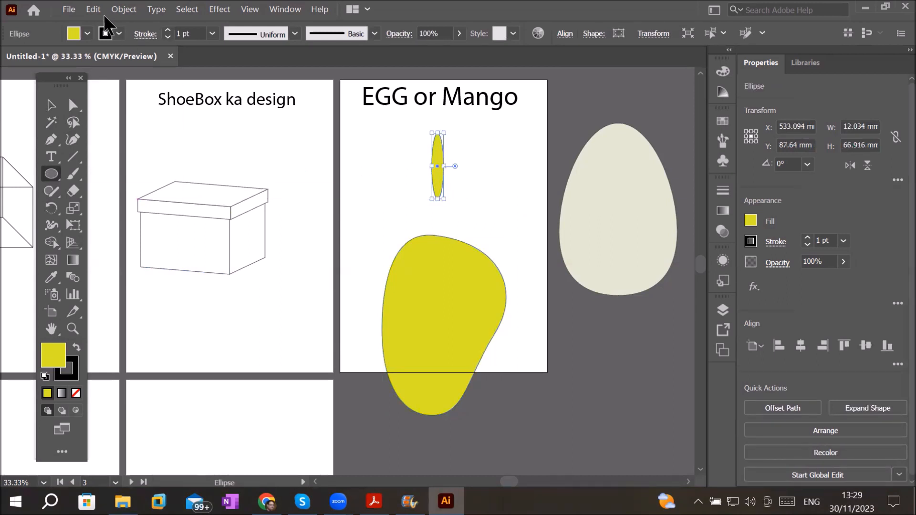
click(88, 34)
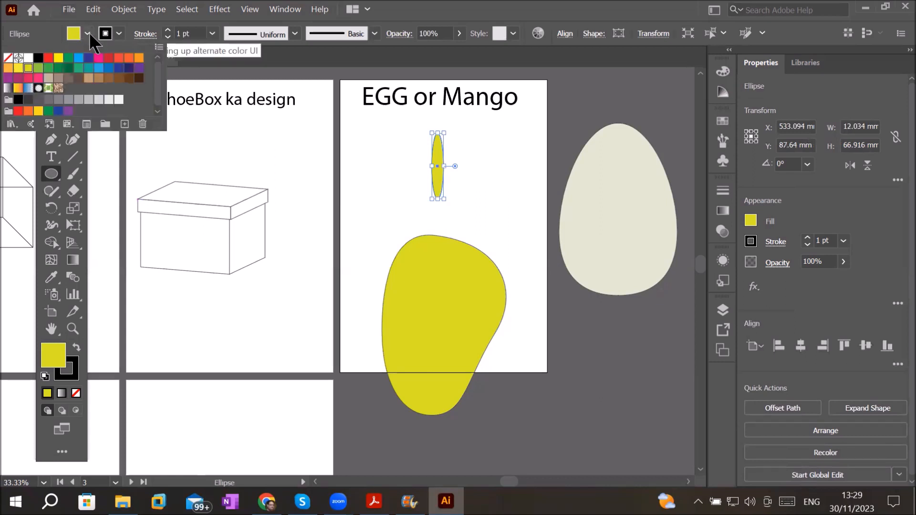
click(59, 68)
click(68, 68)
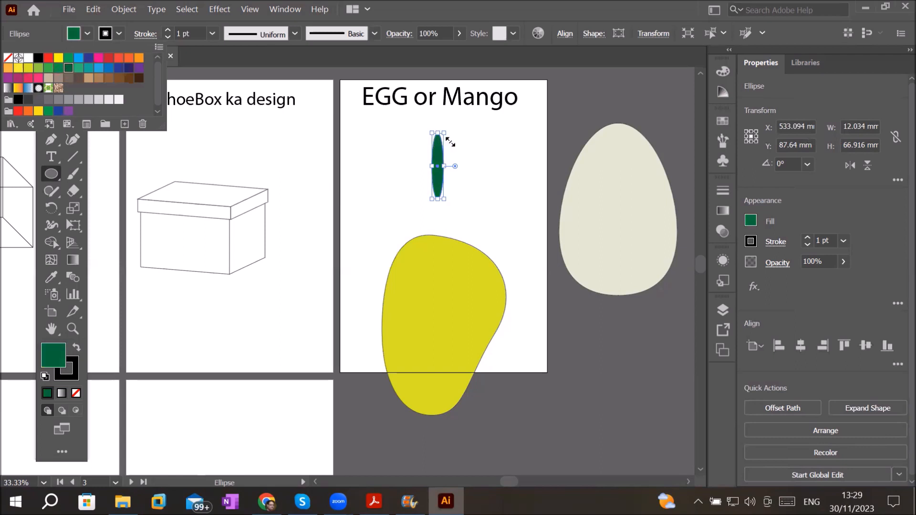
Collapse both handles of the green ellipse's top anchor into a sharp tip, and round that corner by about 0.085 mm
click(48, 178)
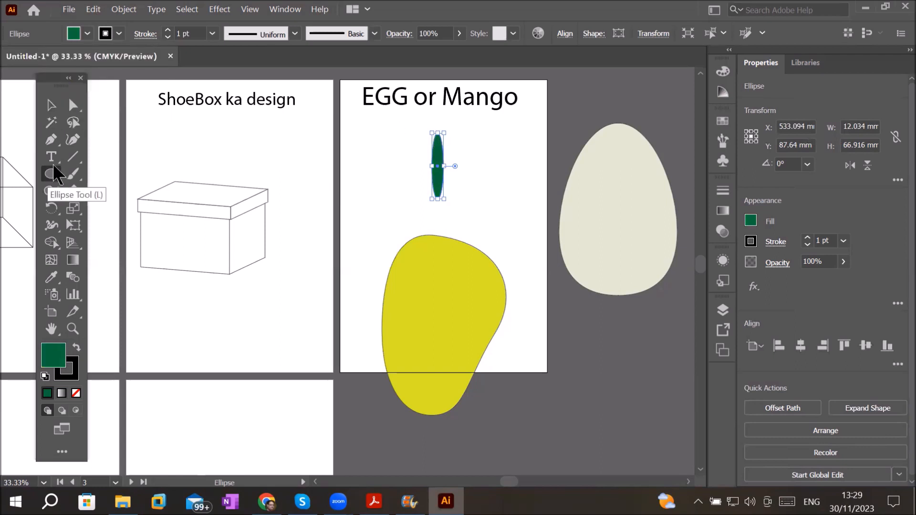
click(73, 105)
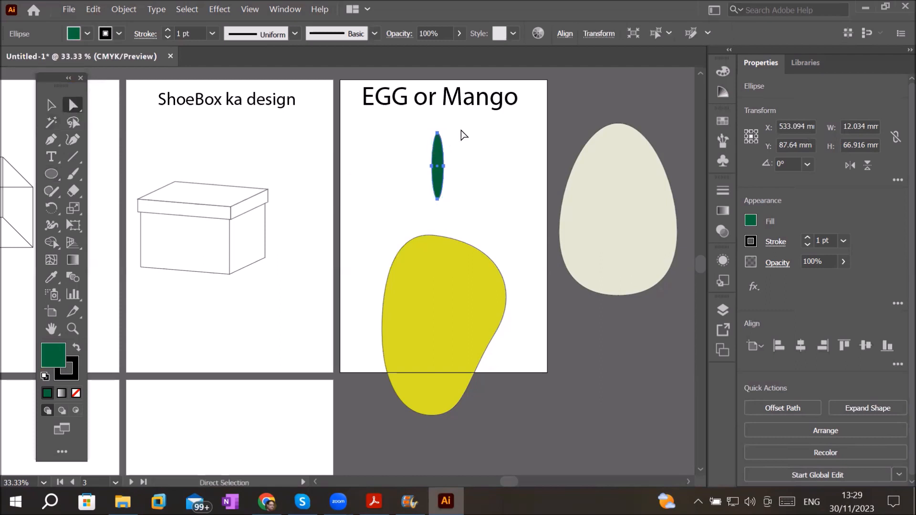
scroll(459, 131, up, 2)
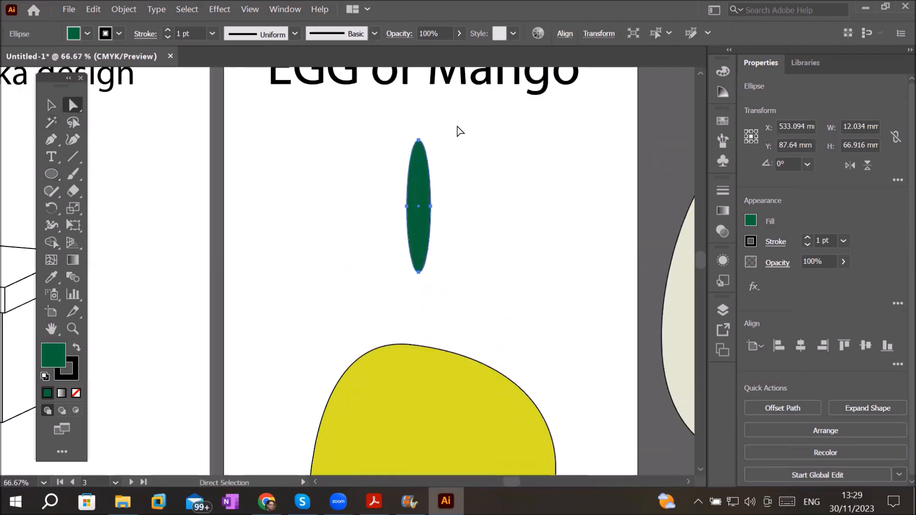
click(420, 141)
click(420, 142)
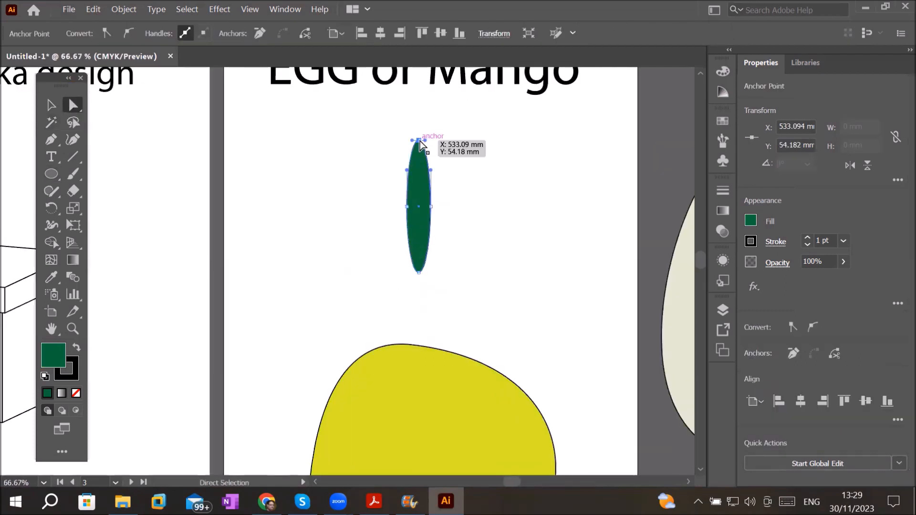
scroll(424, 145, up, 4)
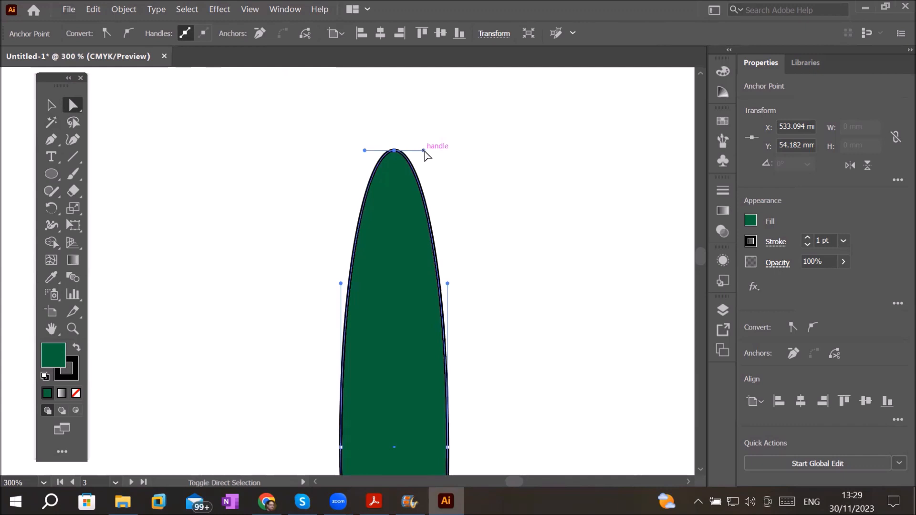
drag(424, 150, 395, 151)
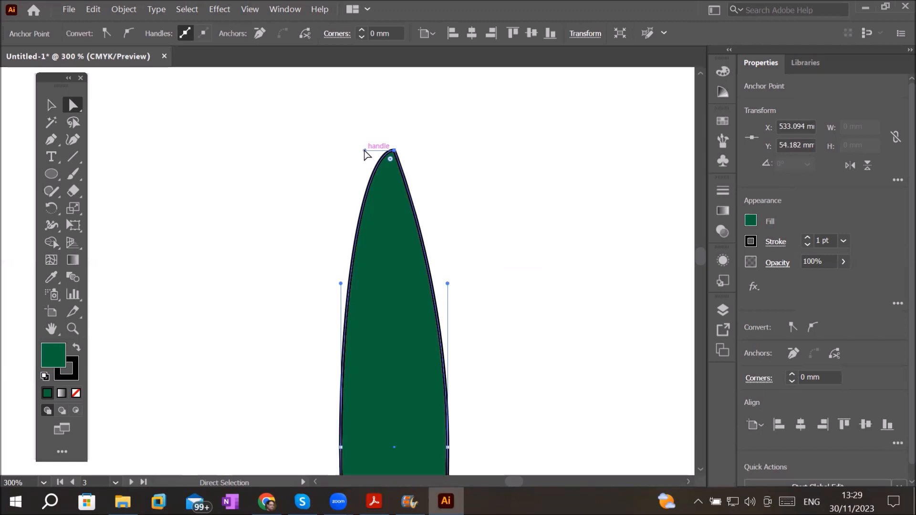
drag(365, 151, 395, 151)
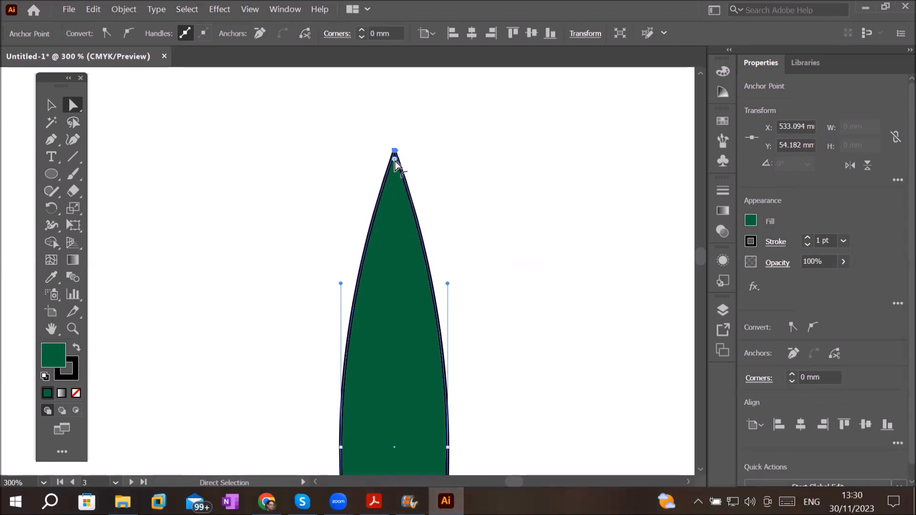
mouse_move(395, 160)
mouse_down()
mouse_move(400, 193)
mouse_move(402, 158)
mouse_up()
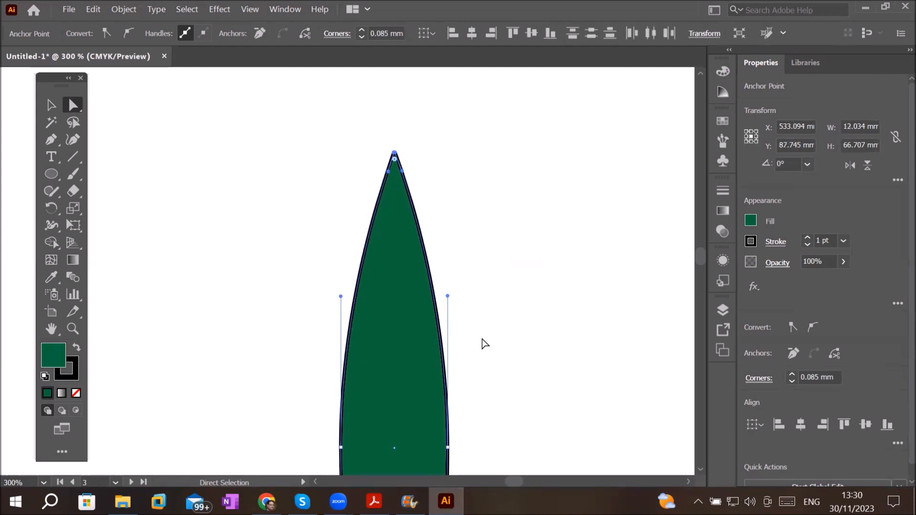
Collapse both handles of the green ellipse's bottom anchor onto the anchor to make a sharp lower tip
drag(701, 259, 702, 265)
scroll(509, 262, down, 4)
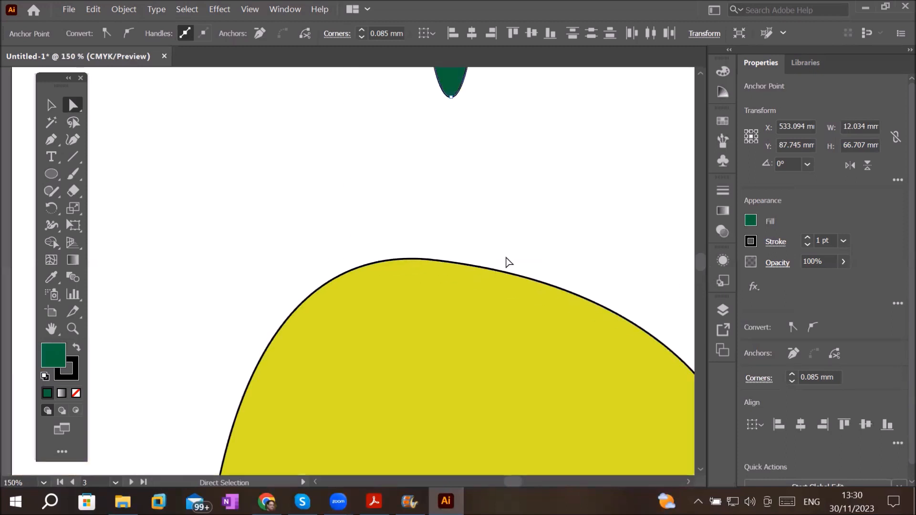
click(700, 73)
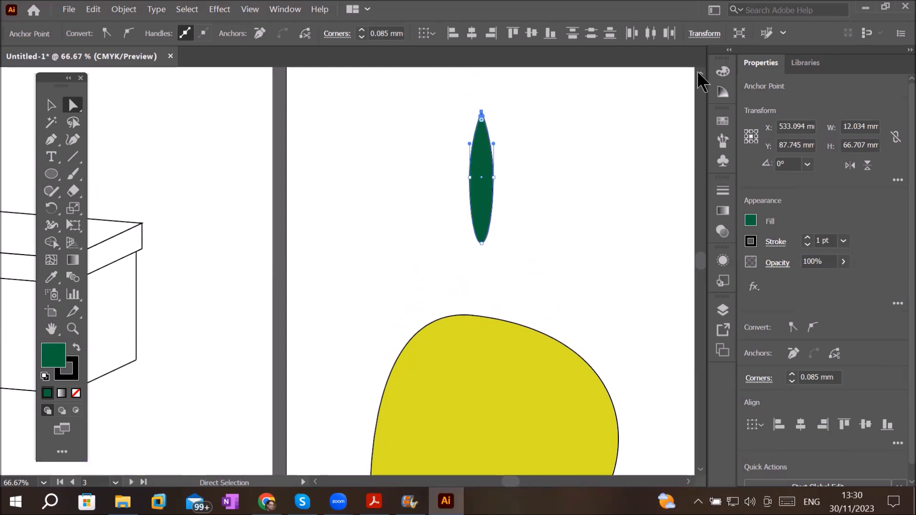
click(482, 245)
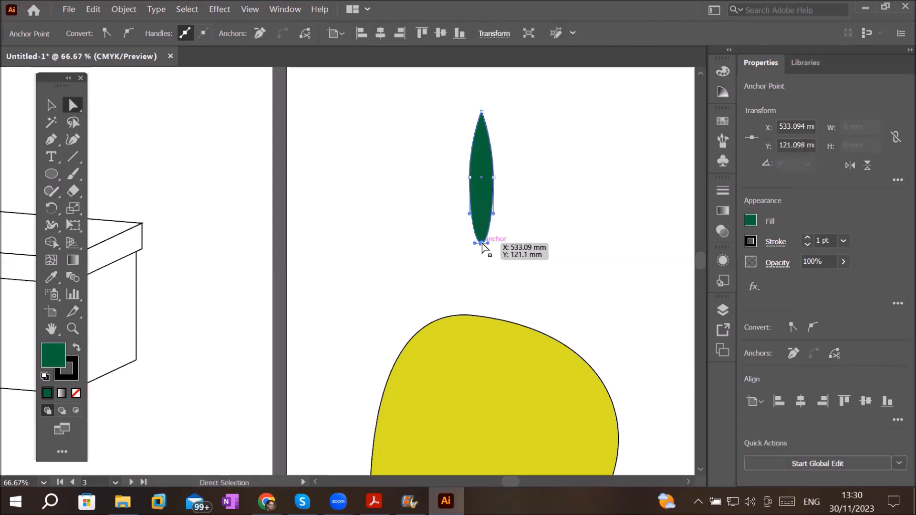
scroll(483, 247, up, 4)
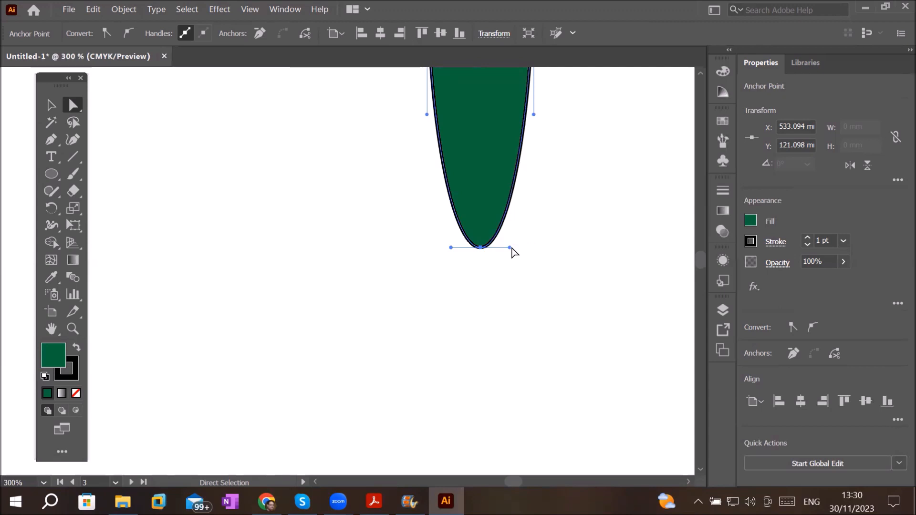
drag(510, 247, 481, 247)
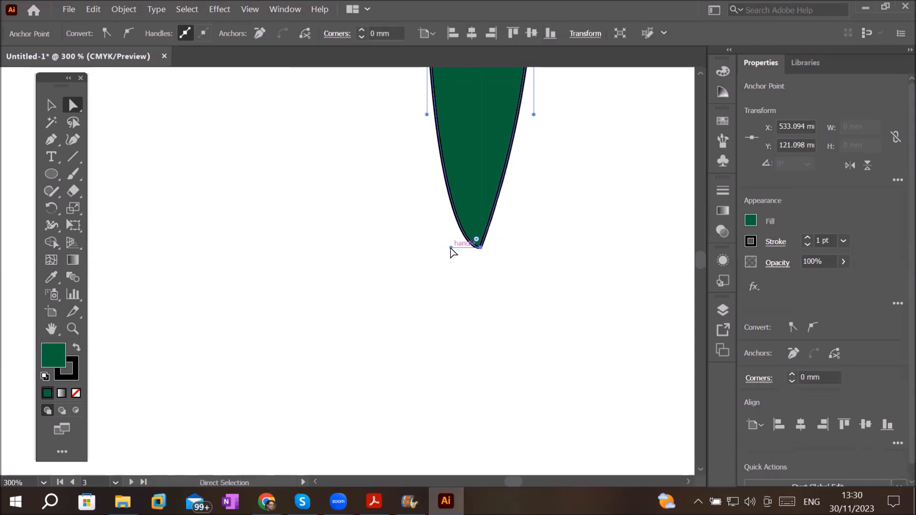
drag(450, 246, 480, 248)
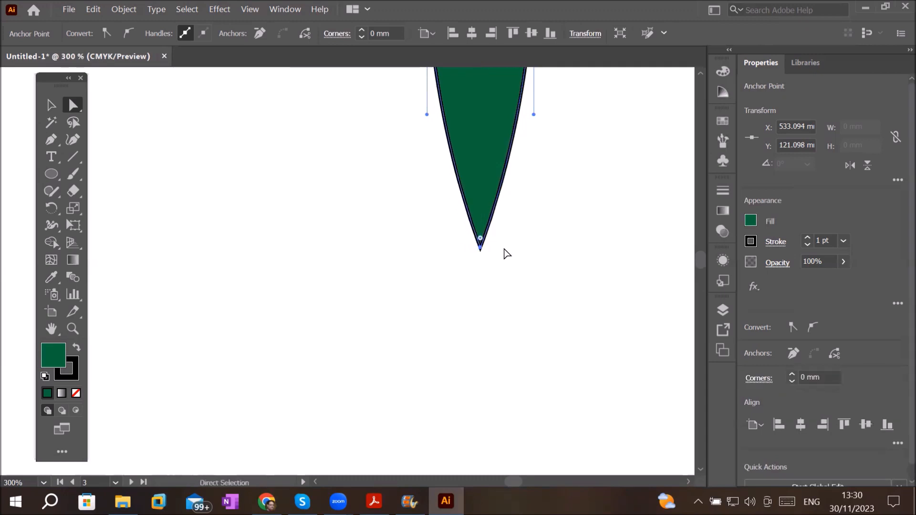
Tilt the green leaf's right anchor handles, the lower one inward and the upper one slightly outward, and deselect the leaf
scroll(535, 194, down, 2)
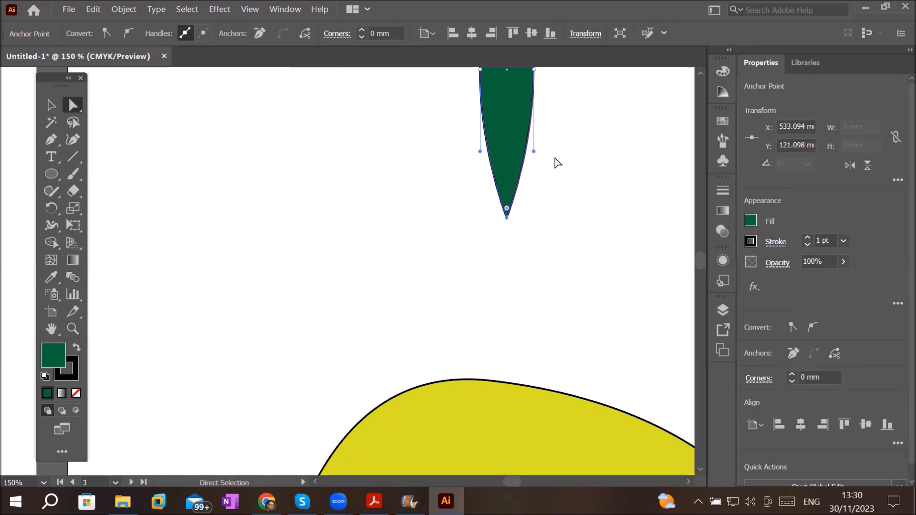
scroll(556, 160, down, 2)
scroll(702, 73, up, 3)
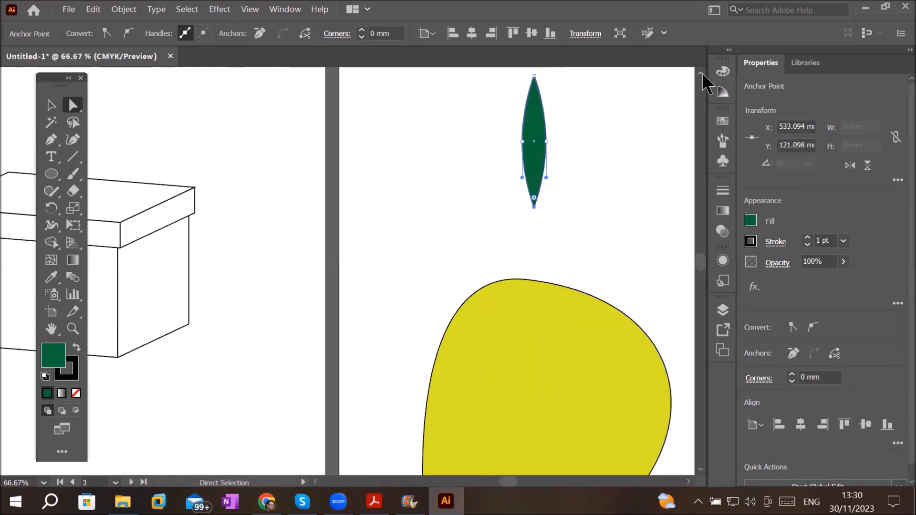
click(547, 178)
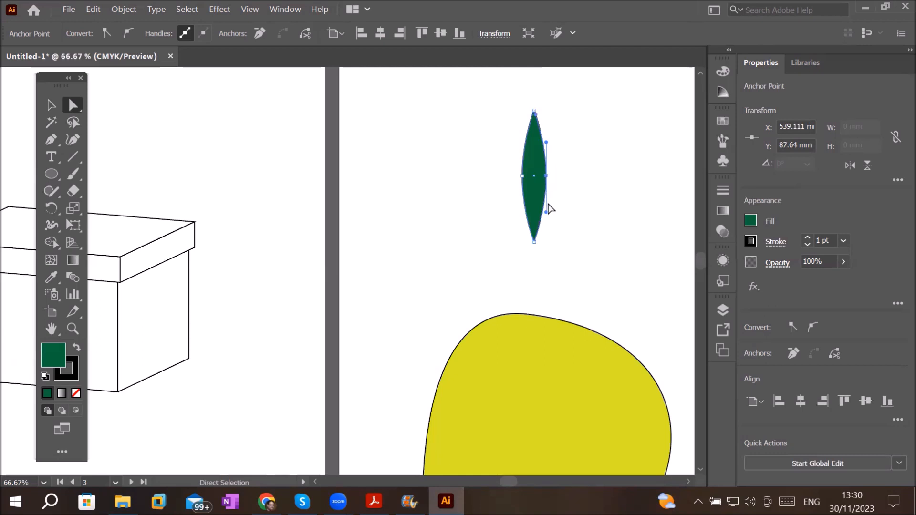
mouse_move(546, 212)
mouse_down()
mouse_move(554, 215)
mouse_move(542, 220)
mouse_up()
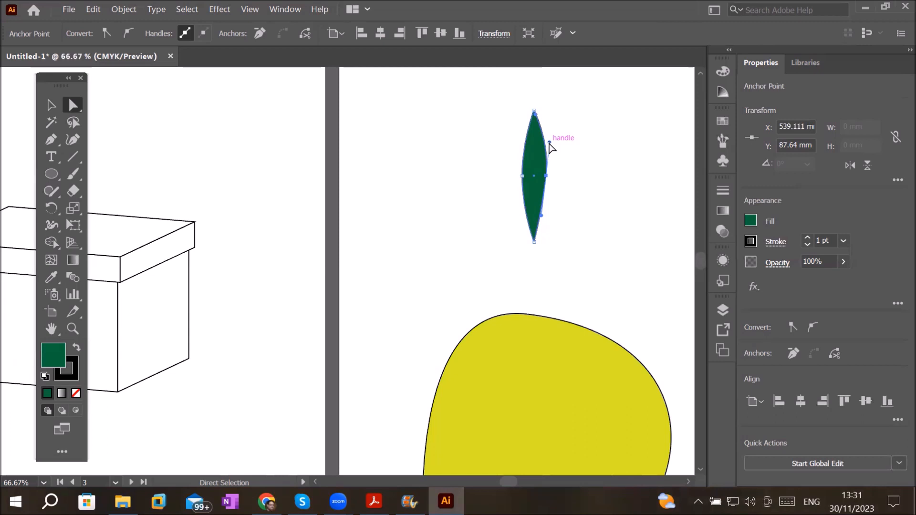
key(alt)
mouse_move(550, 142)
mouse_down()
mouse_move(560, 145)
mouse_move(551, 139)
mouse_up()
click(498, 264)
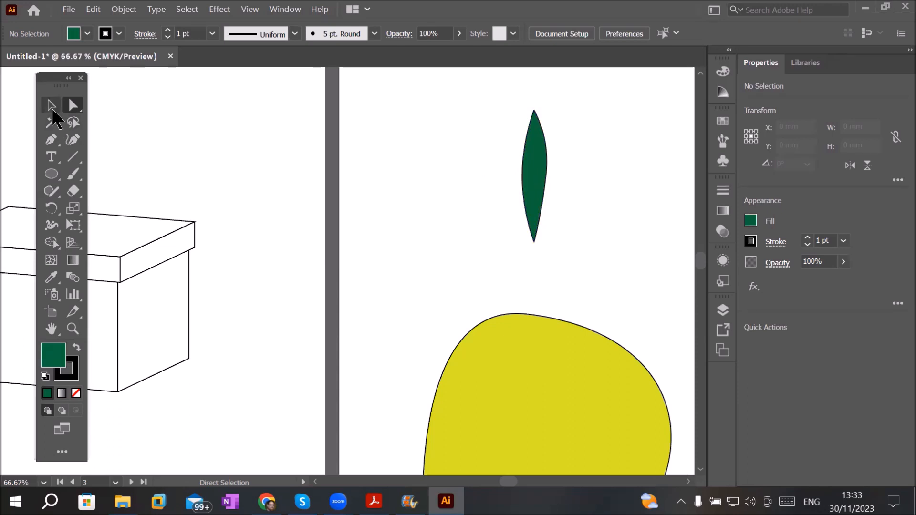
Place the green leaf over the upper part of the yellow mango, and move both shapes up together on the artboard
click(52, 112)
drag(540, 203, 561, 383)
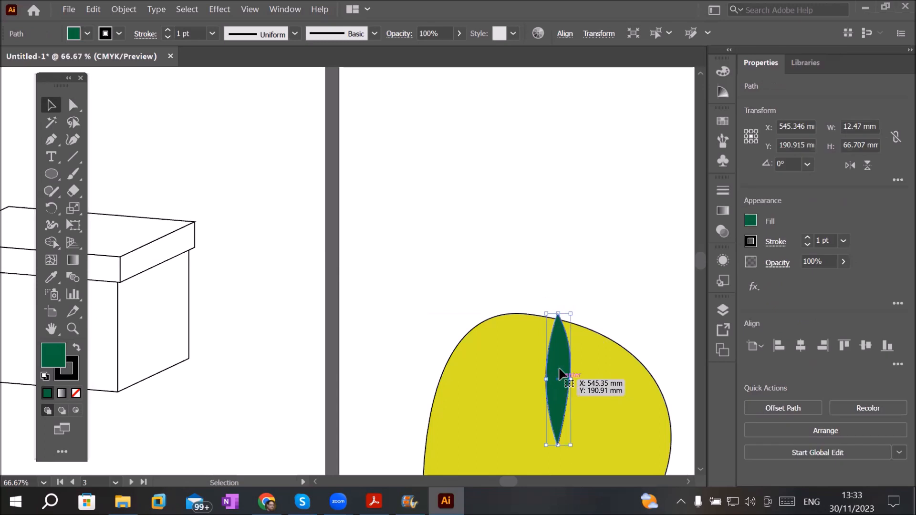
scroll(549, 328, down, 4)
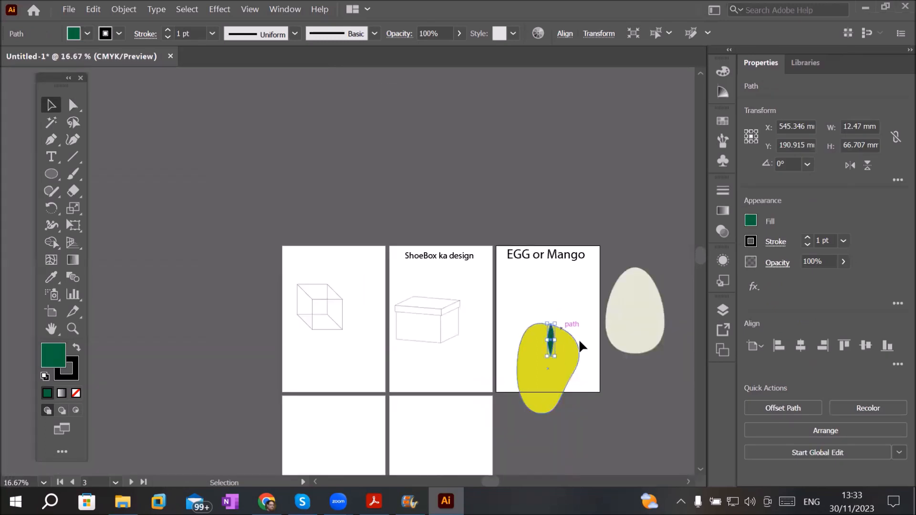
scroll(639, 407, up, 2)
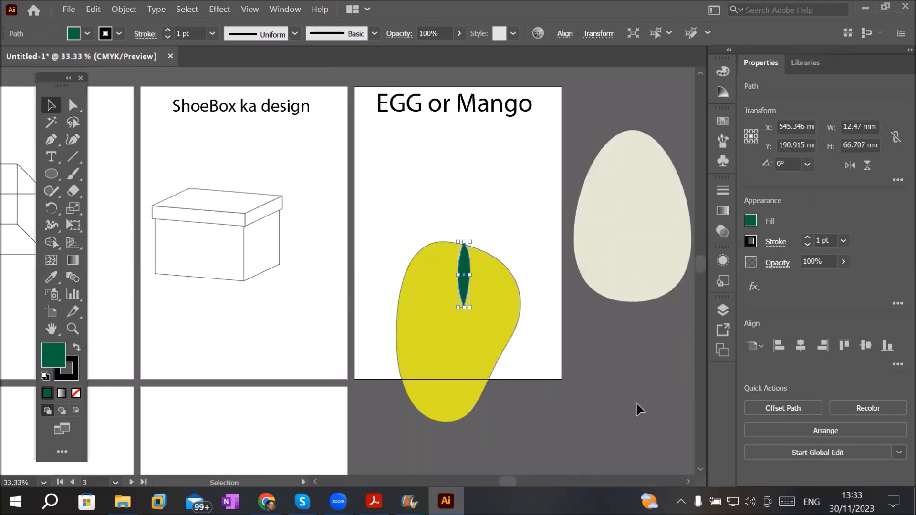
drag(377, 209, 528, 420)
drag(479, 354, 474, 244)
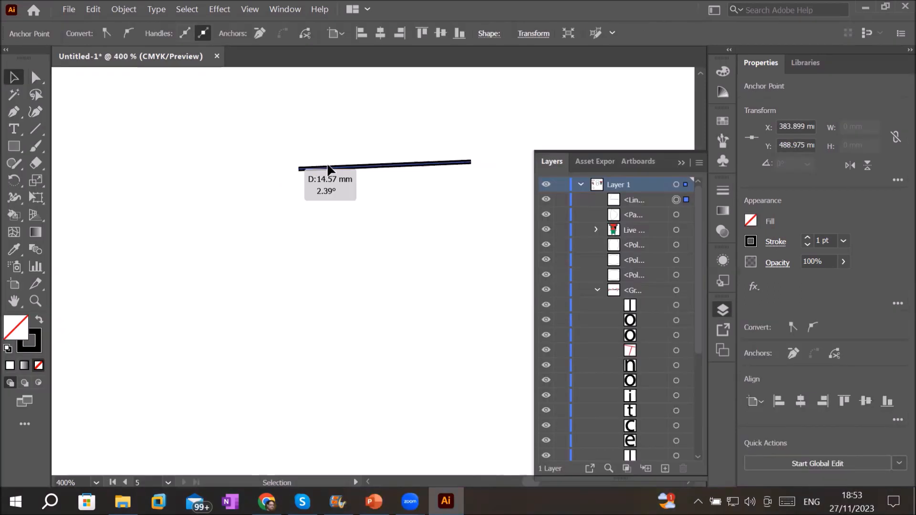
Extend the line's left end outward until it is about 24 mm long, and directly select each end anchor in turn
drag(299, 167, 184, 166)
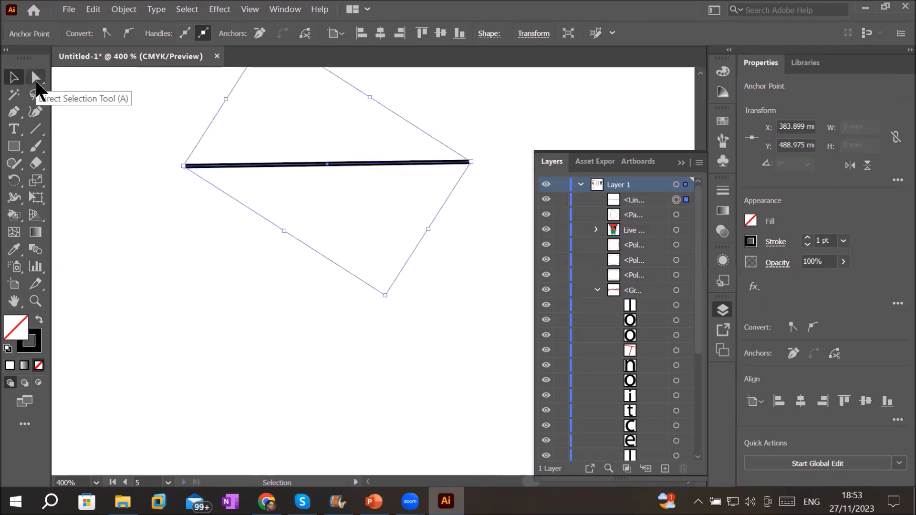
click(37, 80)
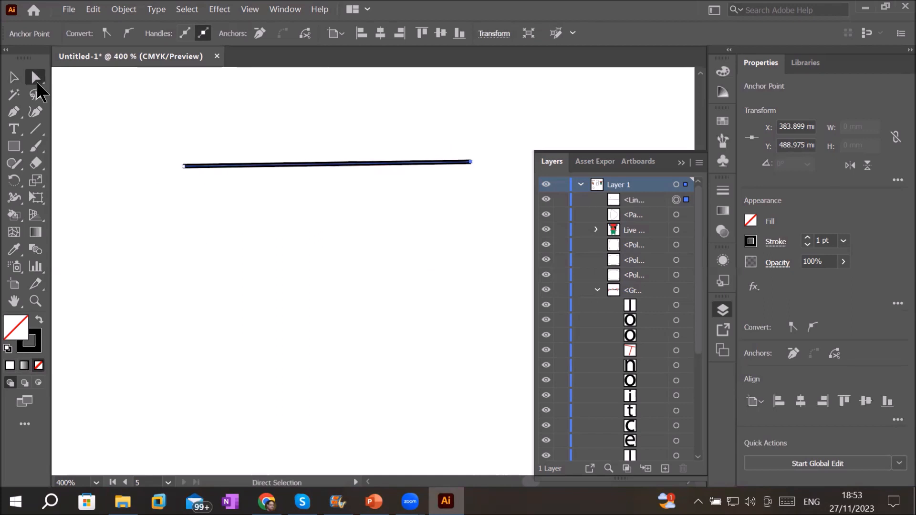
click(183, 167)
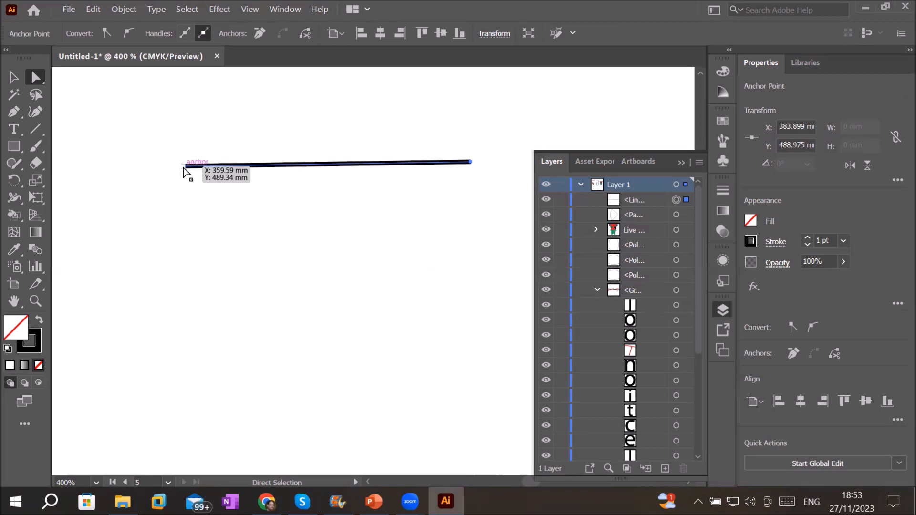
click(472, 162)
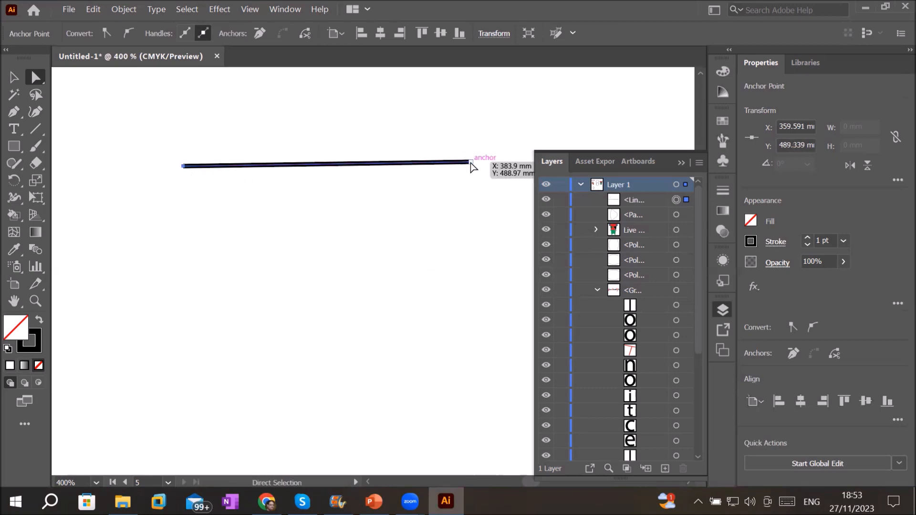
Directly select both end anchors of the line together and move the whole line down and slightly left
drag(143, 124, 530, 236)
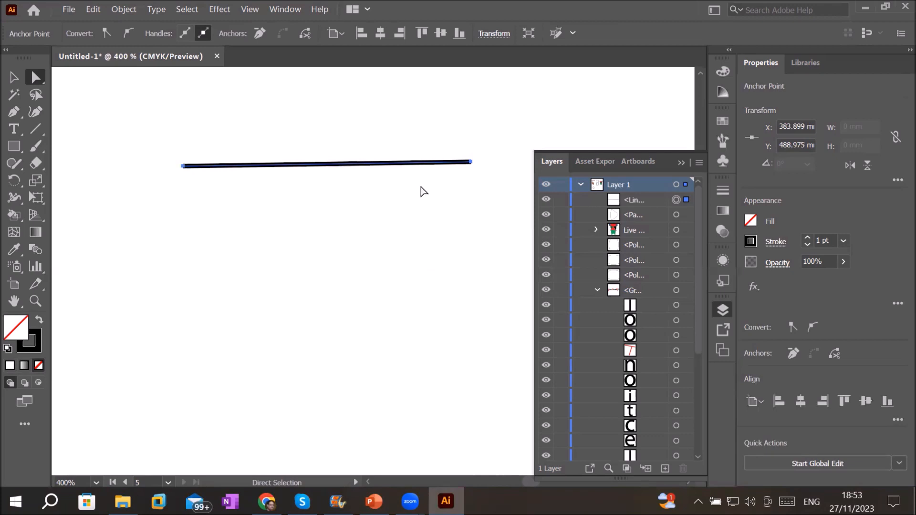
drag(383, 171, 375, 191)
drag(339, 278, 353, 225)
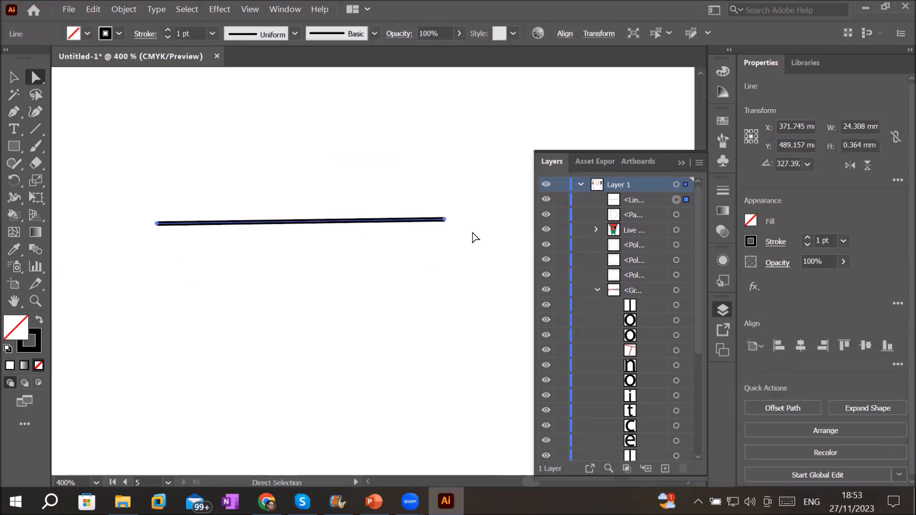
Move the line's right end anchor inward to about X 372.5 mm and remove that anchor from the line
click(447, 221)
drag(431, 201, 483, 272)
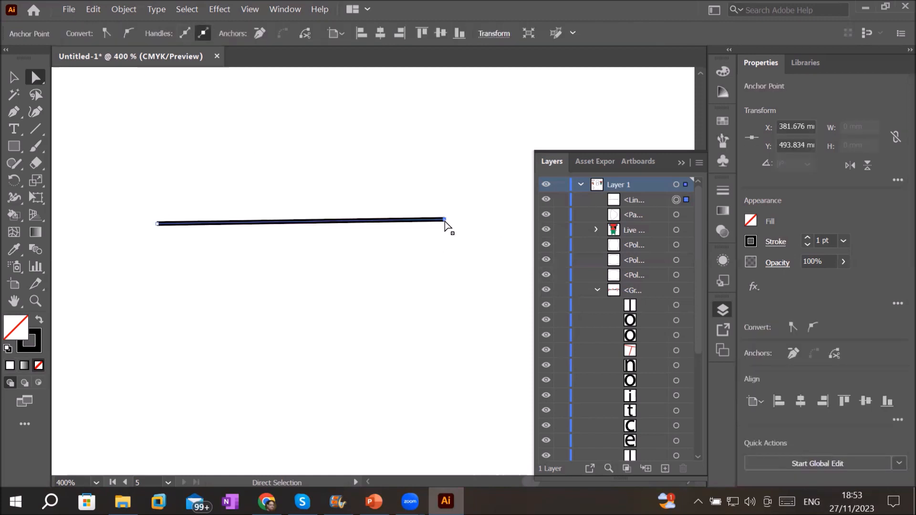
mouse_move(448, 225)
mouse_down()
mouse_move(415, 366)
mouse_move(245, 391)
mouse_move(78, 393)
mouse_move(249, 133)
mouse_move(55, 303)
mouse_move(401, 381)
mouse_move(300, 132)
mouse_move(384, 171)
mouse_move(451, 268)
mouse_move(434, 158)
mouse_move(447, 221)
mouse_up()
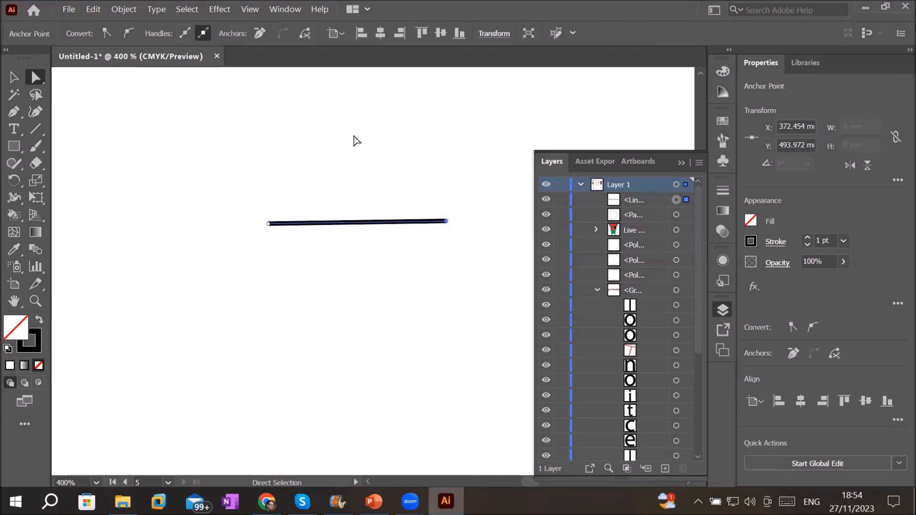
click(258, 35)
Target the leftover single-point path at the top of Layer 1 and delete it
scroll(253, 256, up, 8)
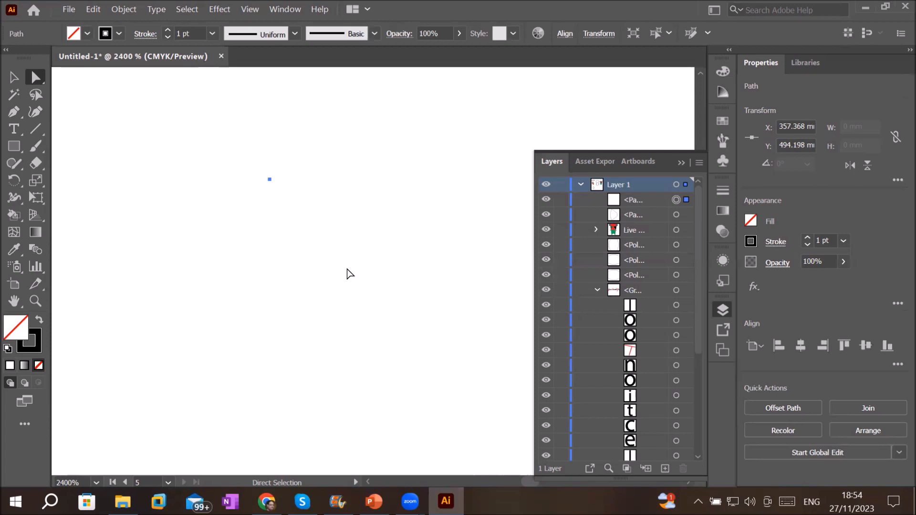
scroll(254, 195, up, 2)
click(436, 235)
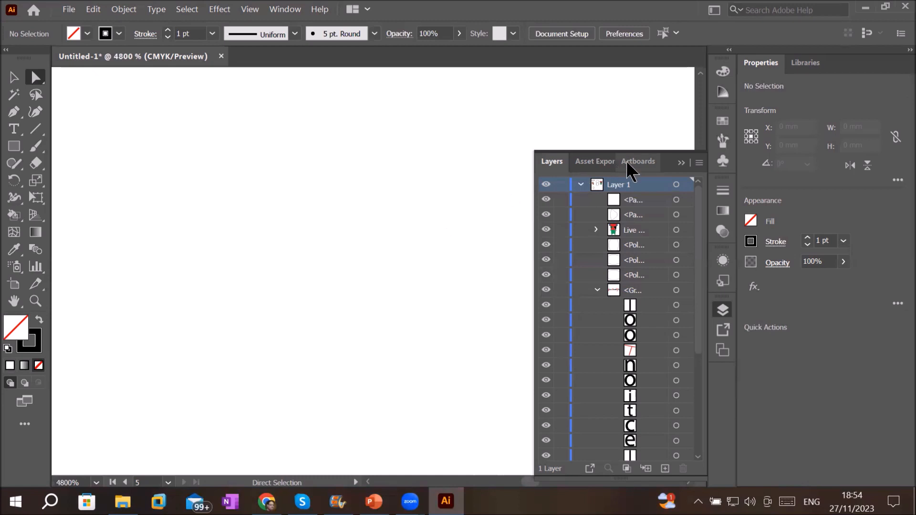
click(676, 200)
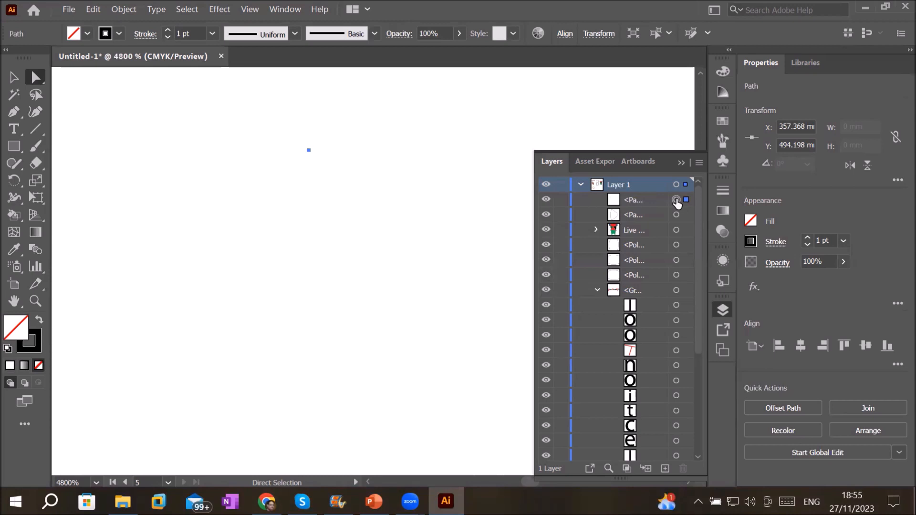
key(Delete)
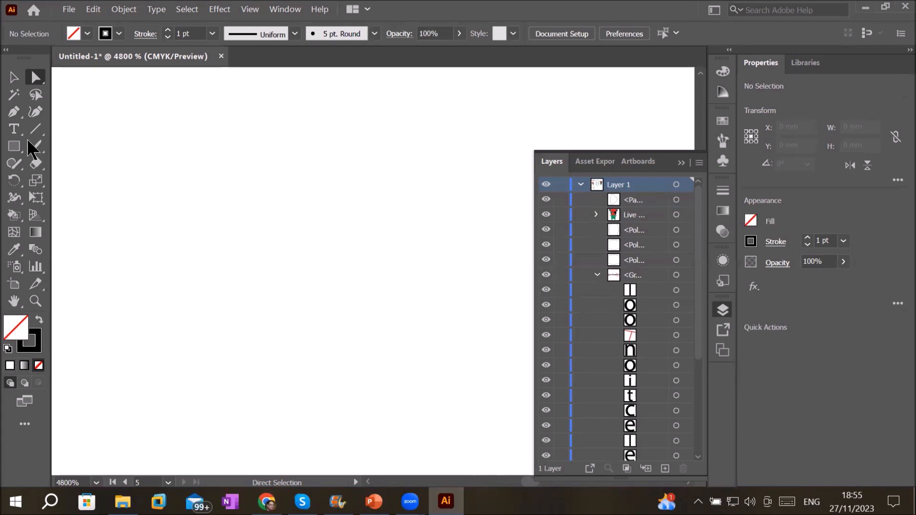
Draw a point-up hexagon about 1.6 mm wide and 1.8 mm high with the Polygon tool, and set its stroke to 0.25 pt
click(14, 146)
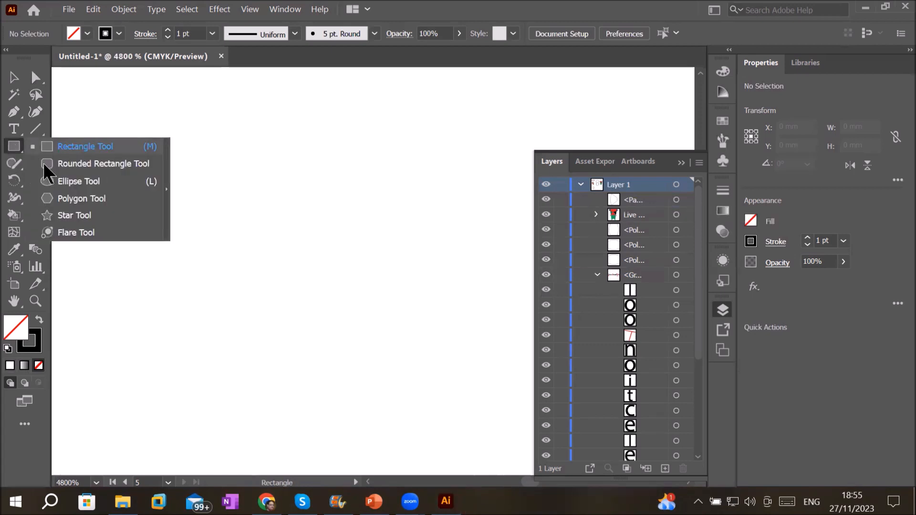
click(74, 199)
drag(212, 174, 207, 298)
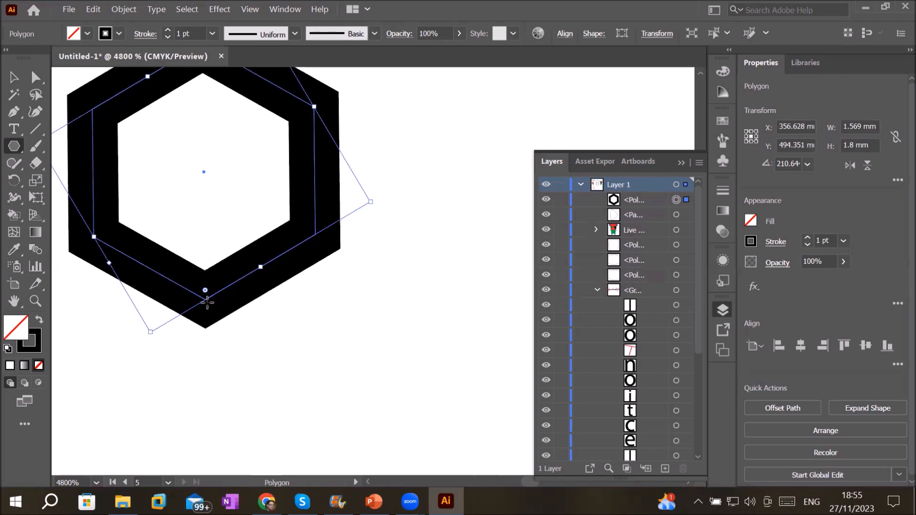
click(168, 37)
click(168, 37)
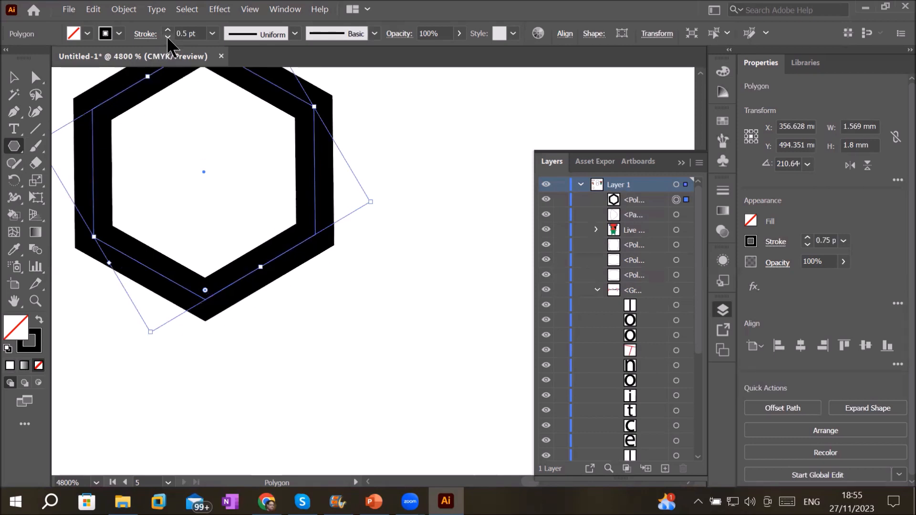
click(167, 37)
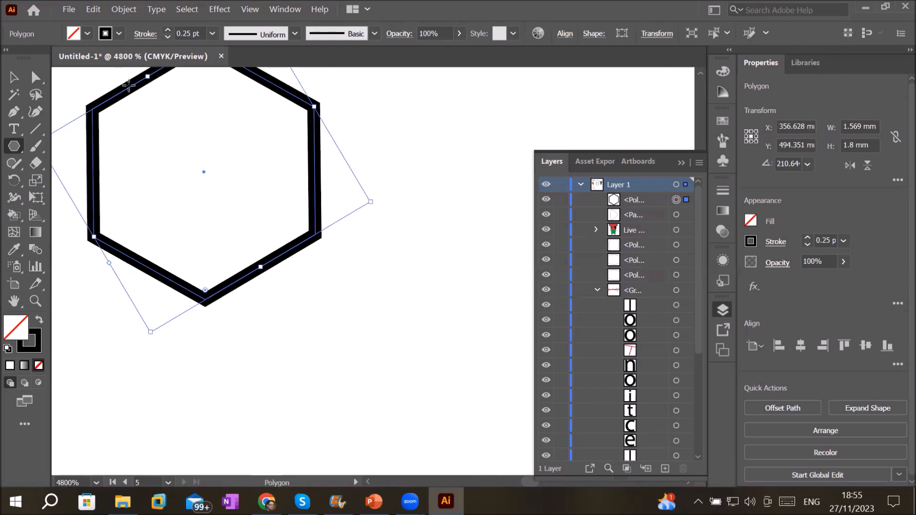
Move the hexagon down and right until all of it lies inside the visible canvas
key(v)
drag(128, 85, 236, 237)
drag(286, 256, 343, 370)
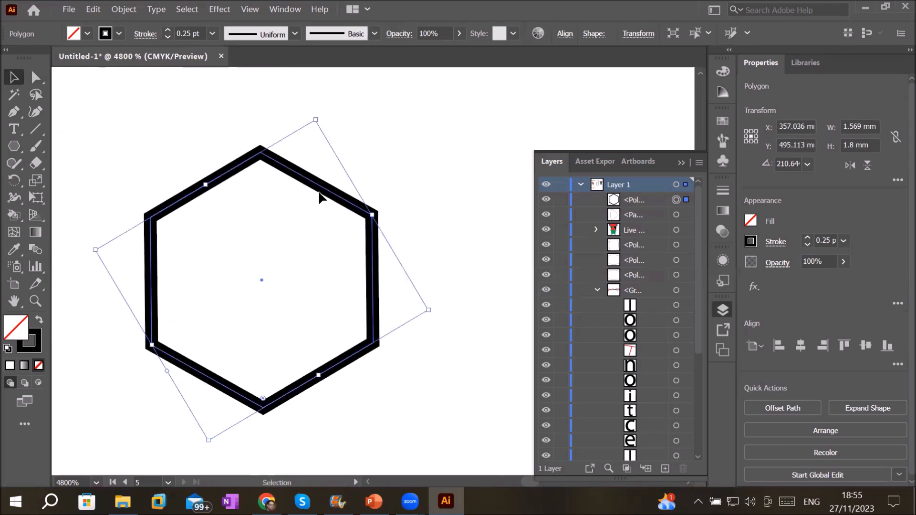
Directly select the hexagon's top anchor, turn handle display for multiple selected anchors on and off again, and deselect the shape
click(34, 78)
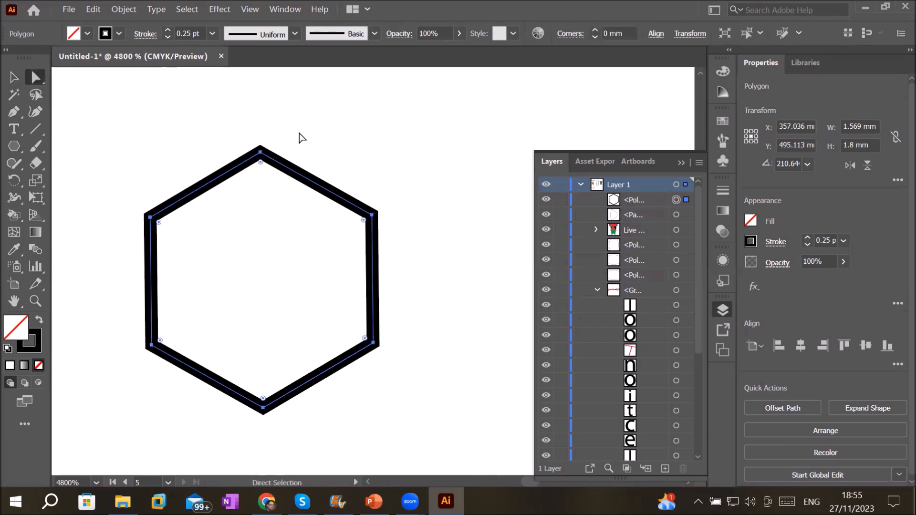
click(261, 153)
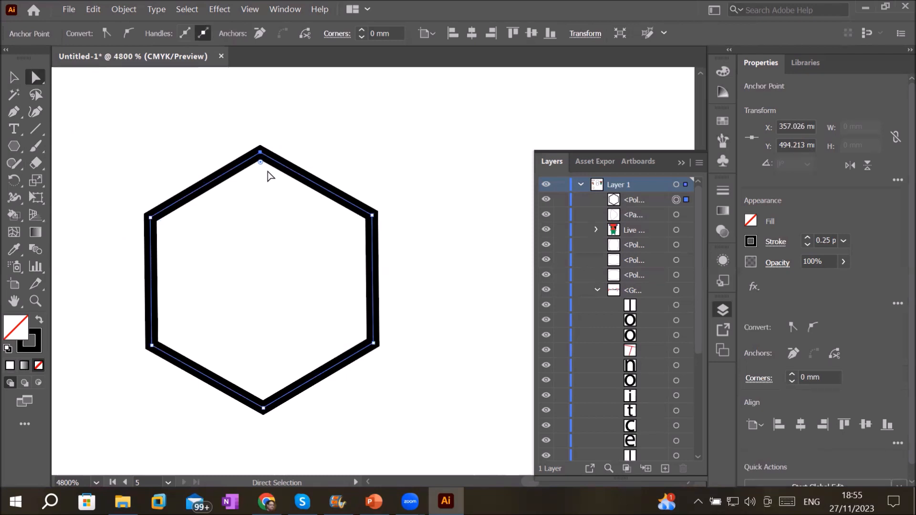
click(183, 28)
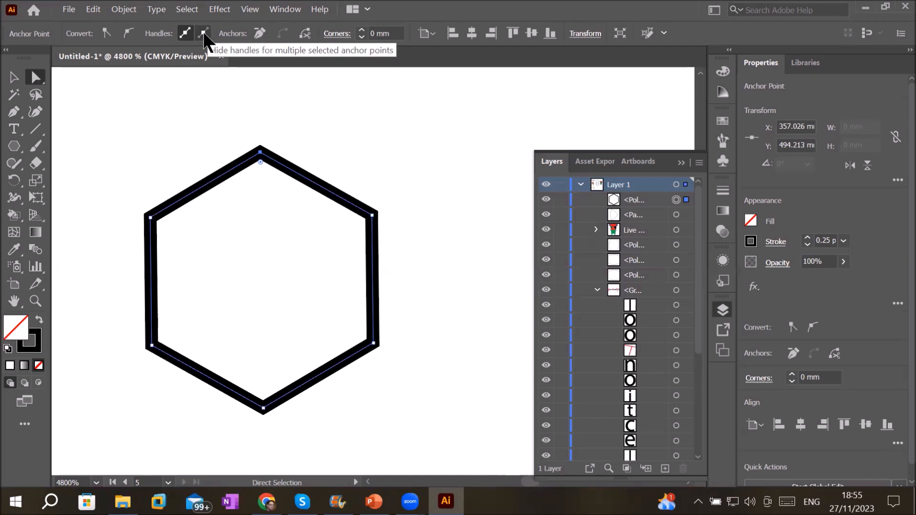
click(204, 32)
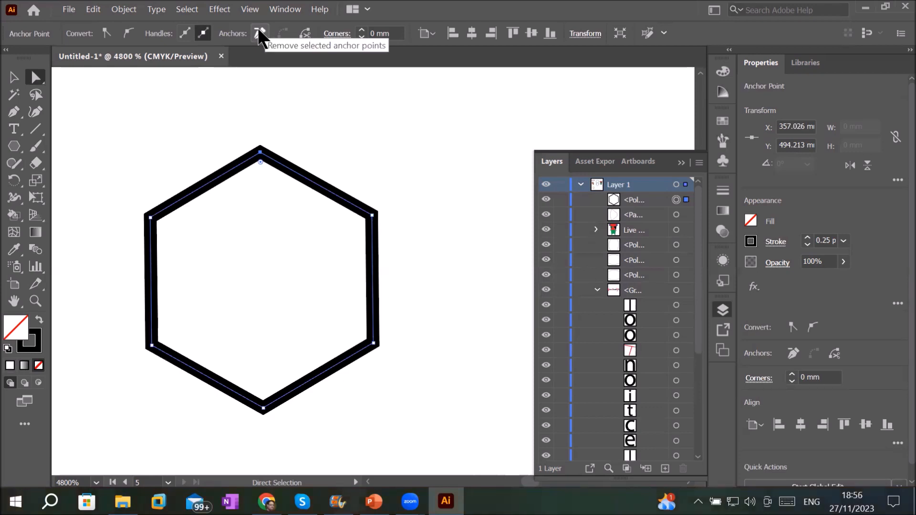
click(296, 143)
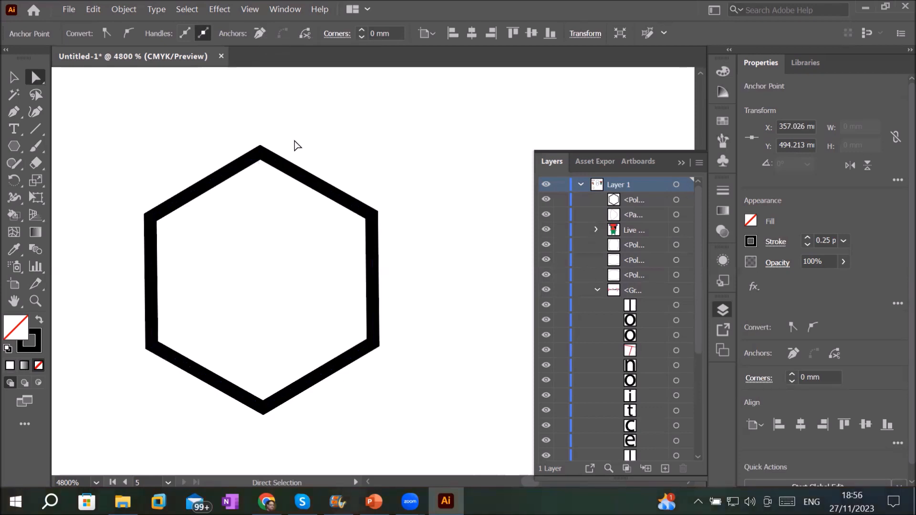
Directly select the hexagon's top anchor and remove it to flatten the shape's upper side
click(262, 155)
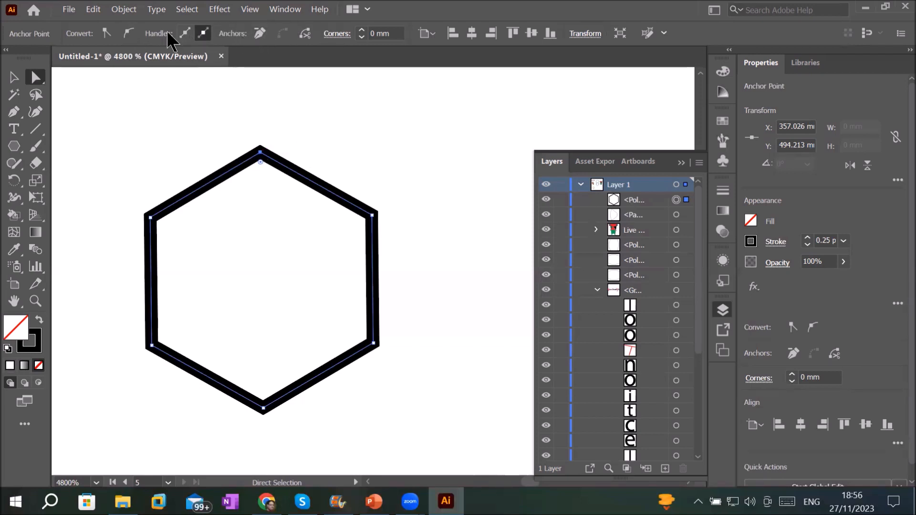
click(260, 34)
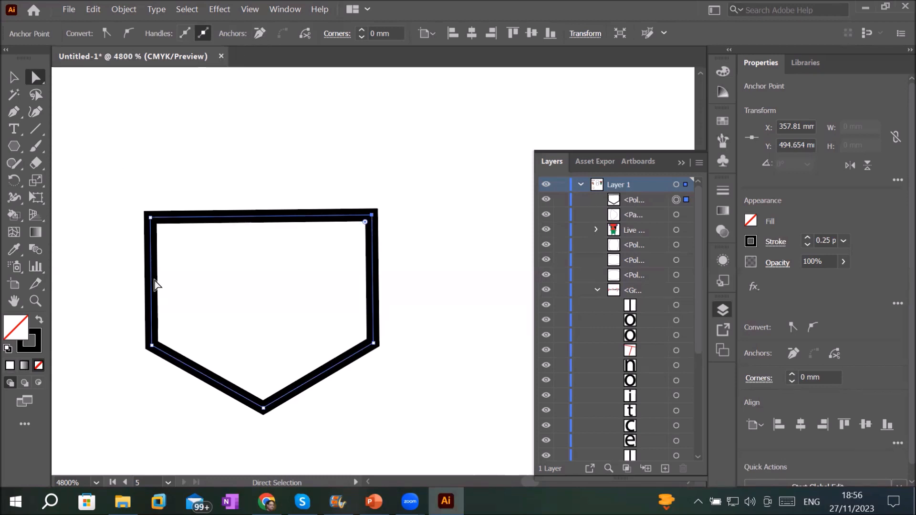
Pull the pentagon's lower right anchor far inward, up and left, to form a deep notch in the right side
click(265, 409)
click(374, 345)
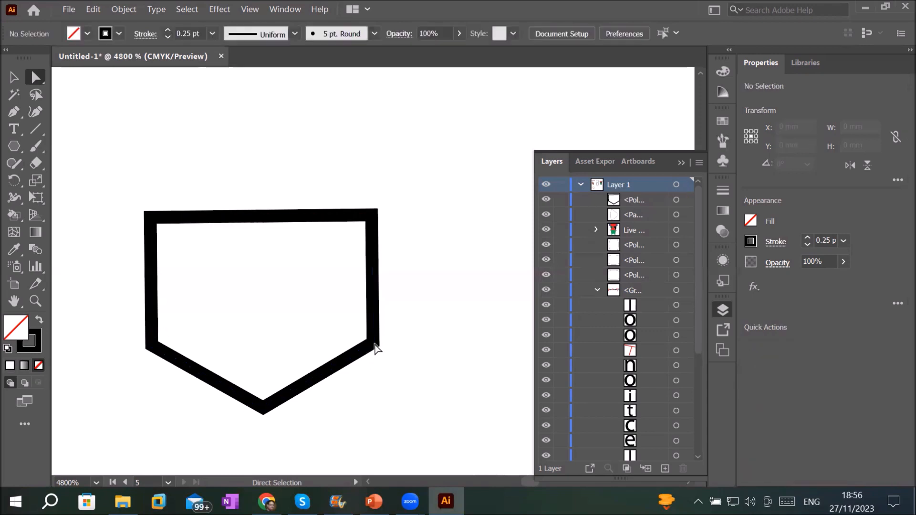
drag(375, 344, 205, 282)
Directly select the notched shape's bottom anchor and remove it from the path
click(264, 408)
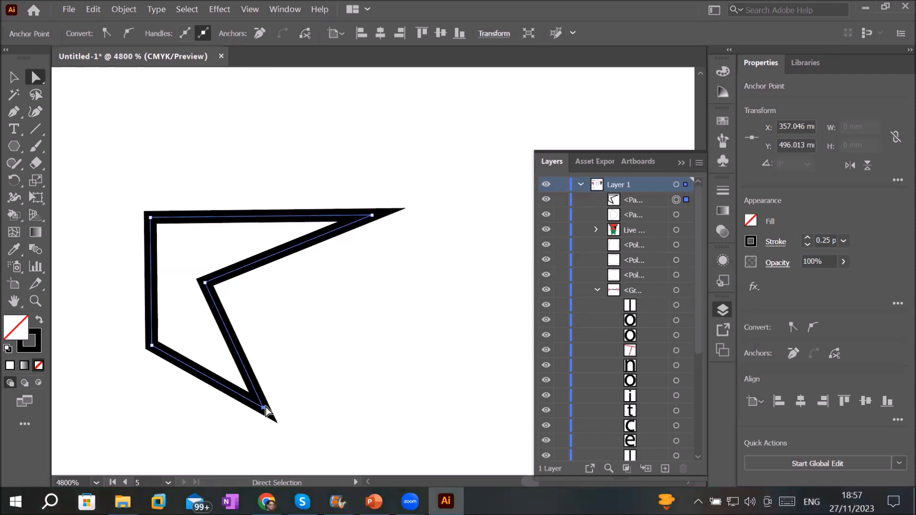
click(286, 363)
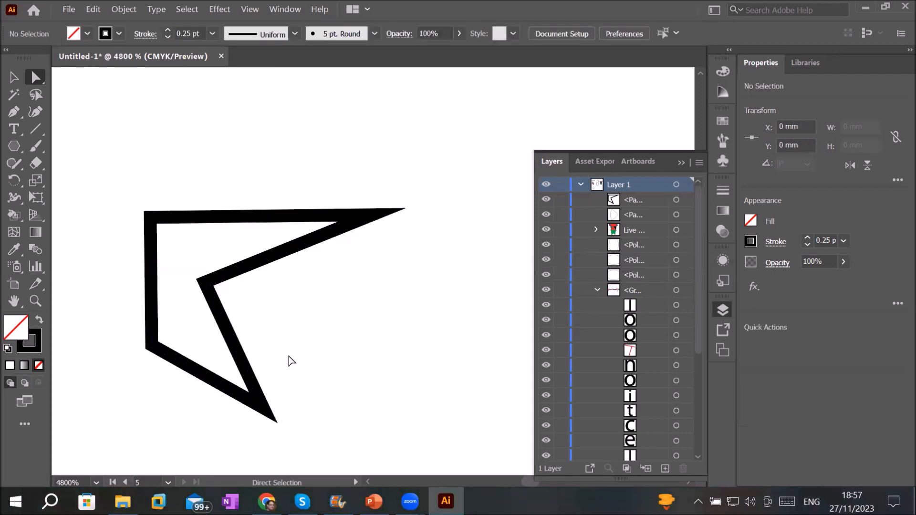
click(263, 407)
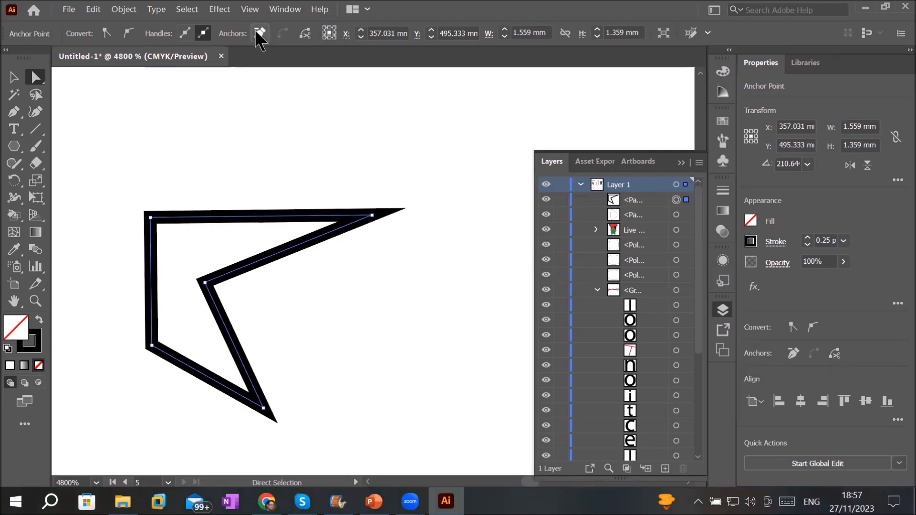
click(263, 408)
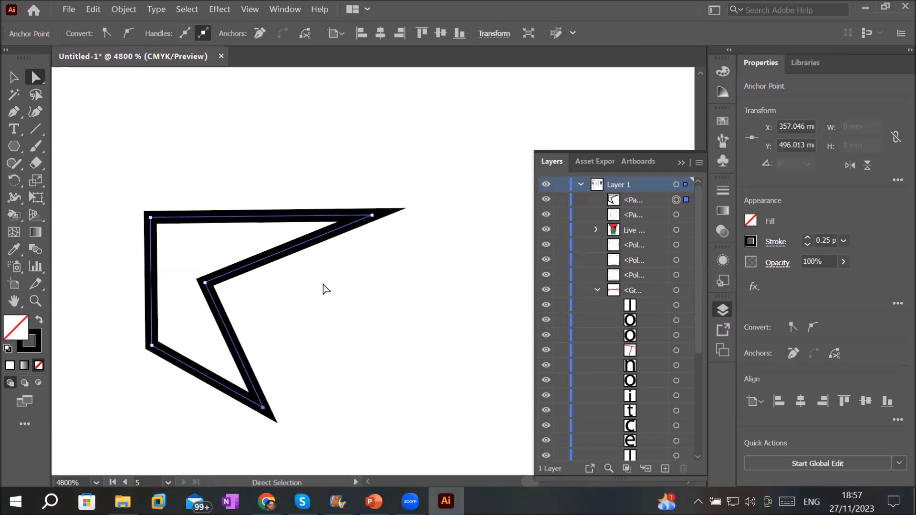
click(263, 32)
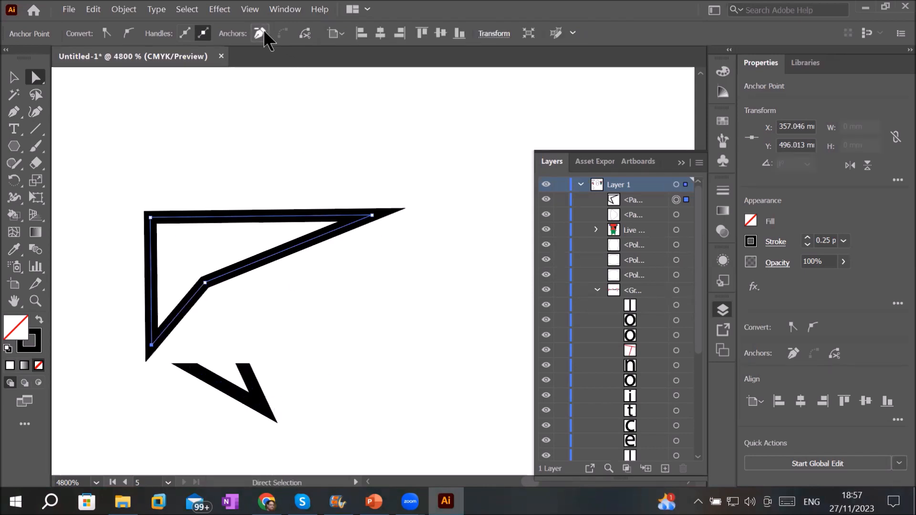
Select the whole four-point path and join its open ends at the upper left corner
scroll(326, 280, down, 2)
scroll(326, 279, up, 2)
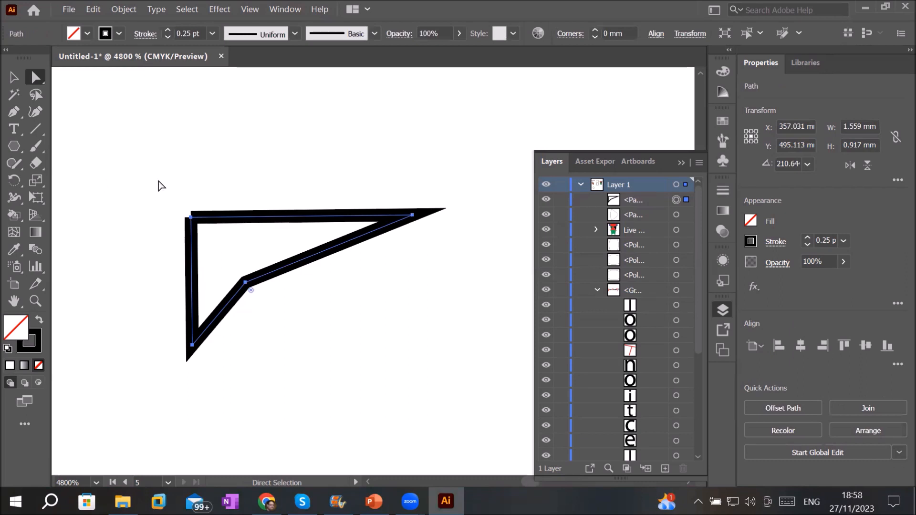
drag(158, 180, 446, 352)
key(ctrl+j)
Directly select the upper left corner anchor and cut the path at that point
click(193, 346)
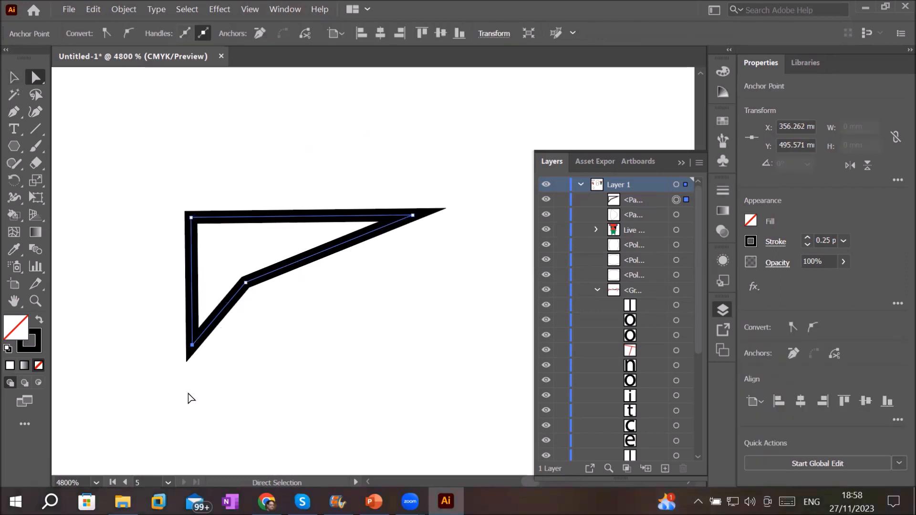
click(189, 218)
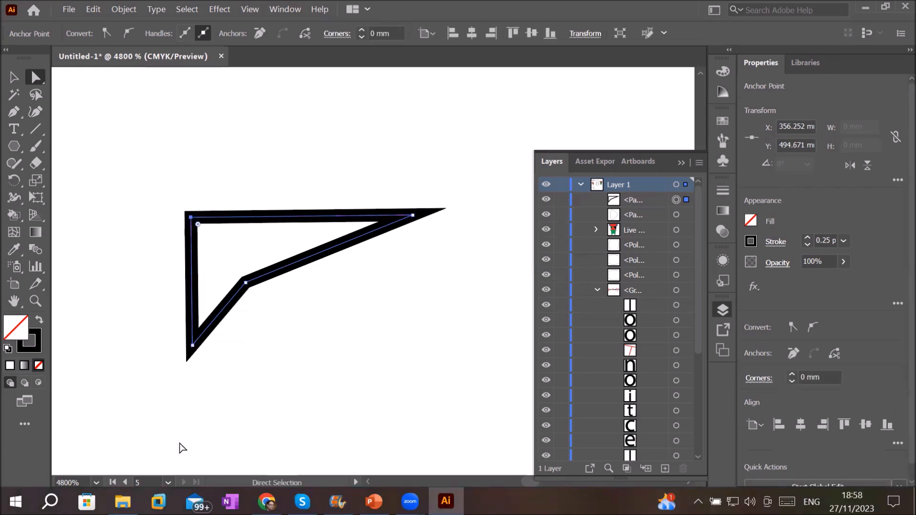
click(311, 33)
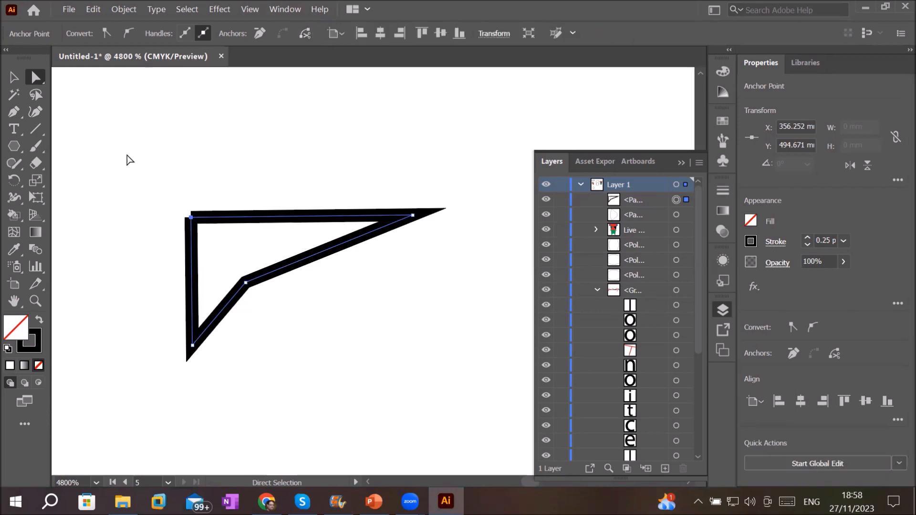
Pull the top edge's cut end up and slightly right, away from the left edge, to open a gap at the corner
scroll(175, 222, up, 1)
scroll(134, 166, up, 1)
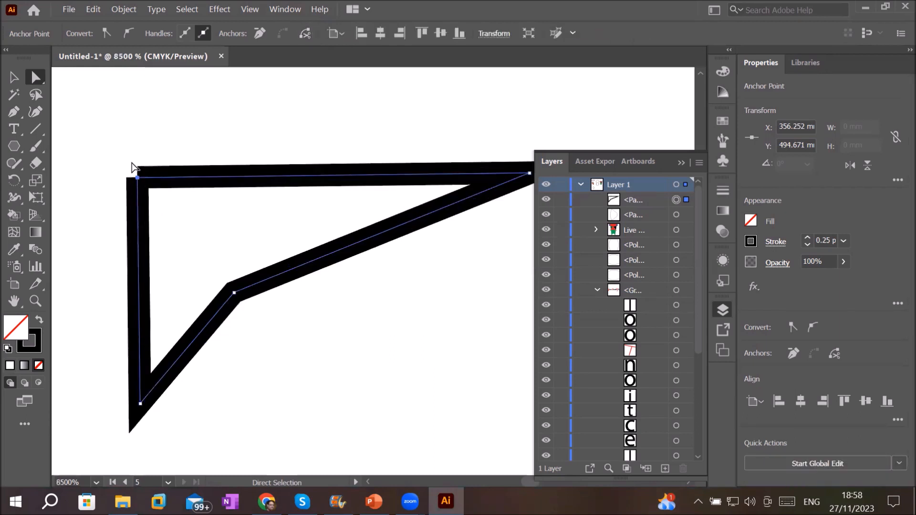
scroll(127, 168, up, 2)
scroll(139, 176, up, 1)
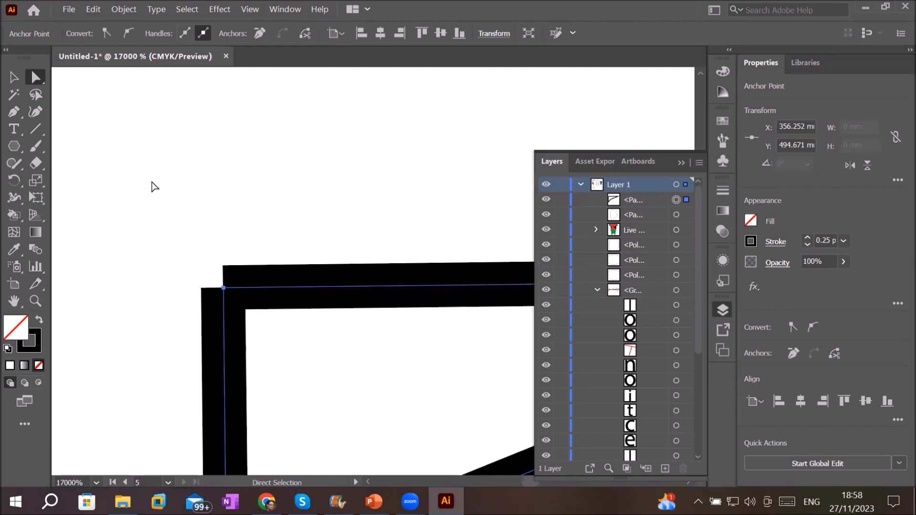
click(110, 109)
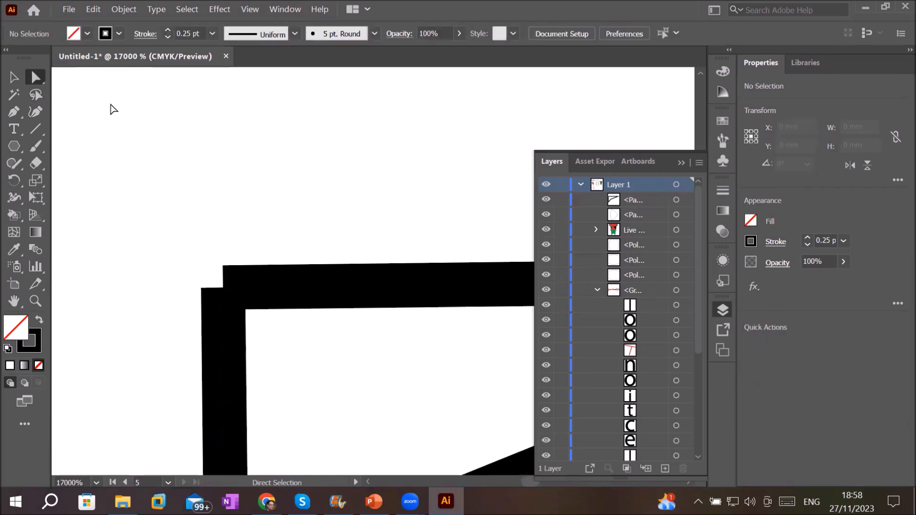
click(225, 288)
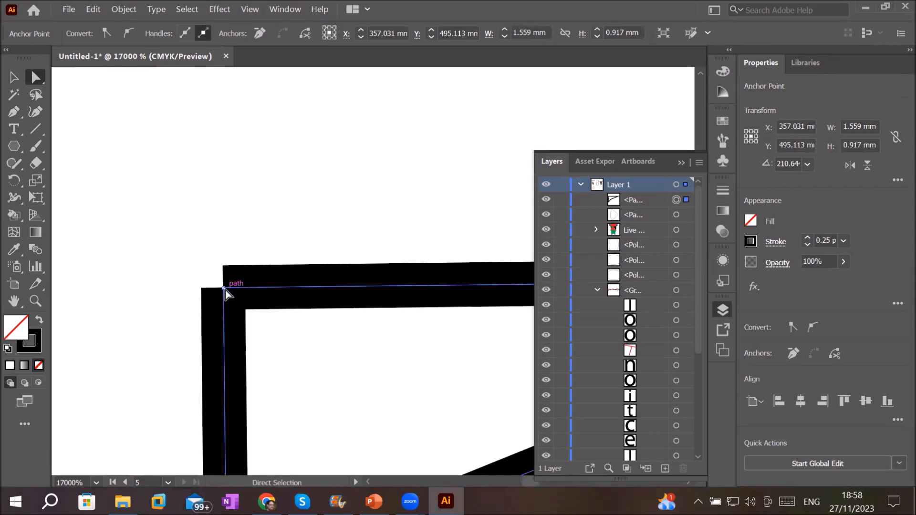
drag(227, 293, 252, 223)
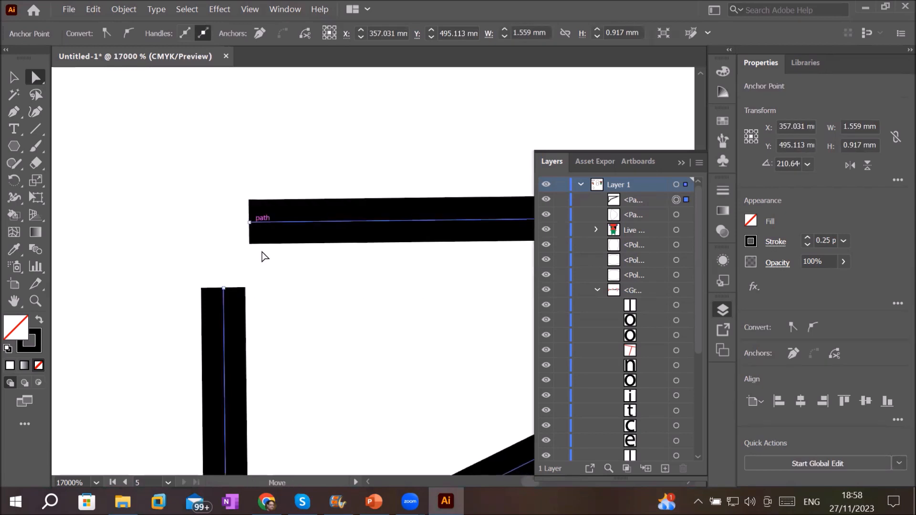
scroll(360, 366, down, 1)
scroll(361, 370, down, 1)
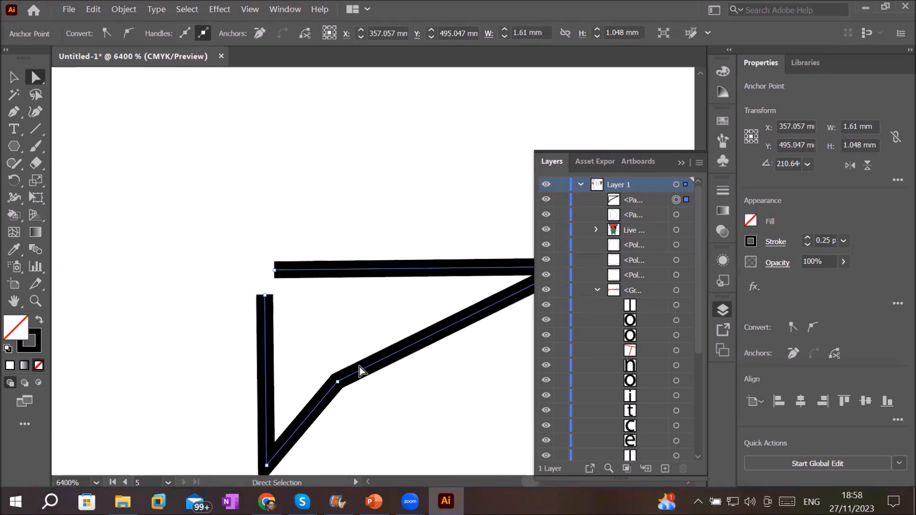
scroll(374, 377, down, 1)
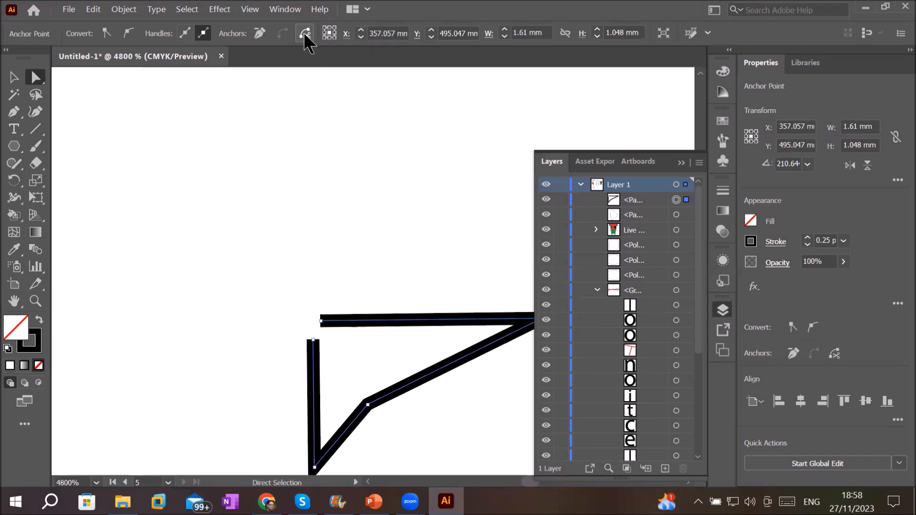
Draw a near-circular ellipse about 1.33 mm wide and 1.30 mm high above the open path's upper left corner
click(14, 148)
click(13, 149)
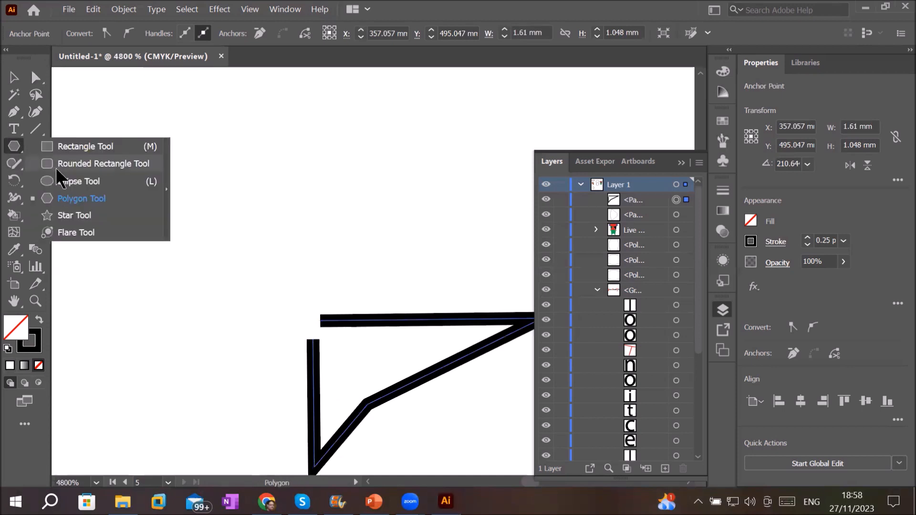
click(72, 182)
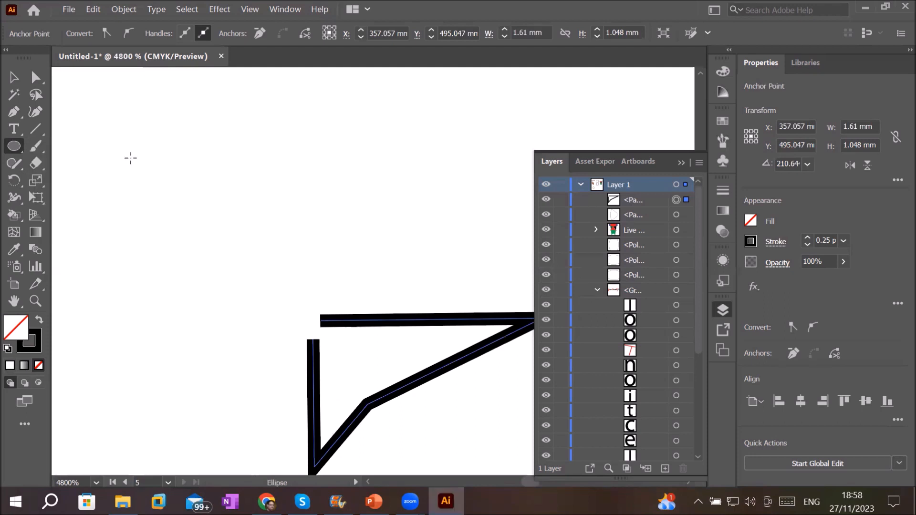
drag(152, 126, 338, 312)
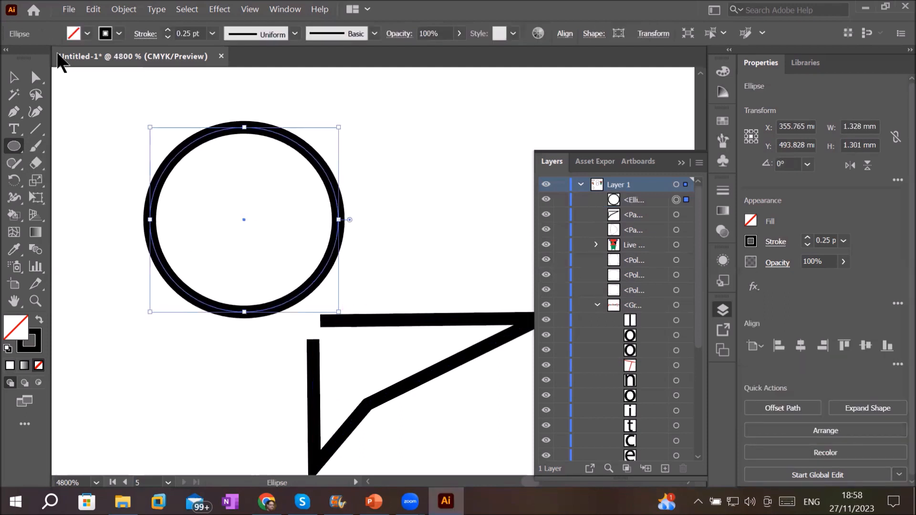
Directly select the circle's bottom anchor and cut the path at that point
click(35, 78)
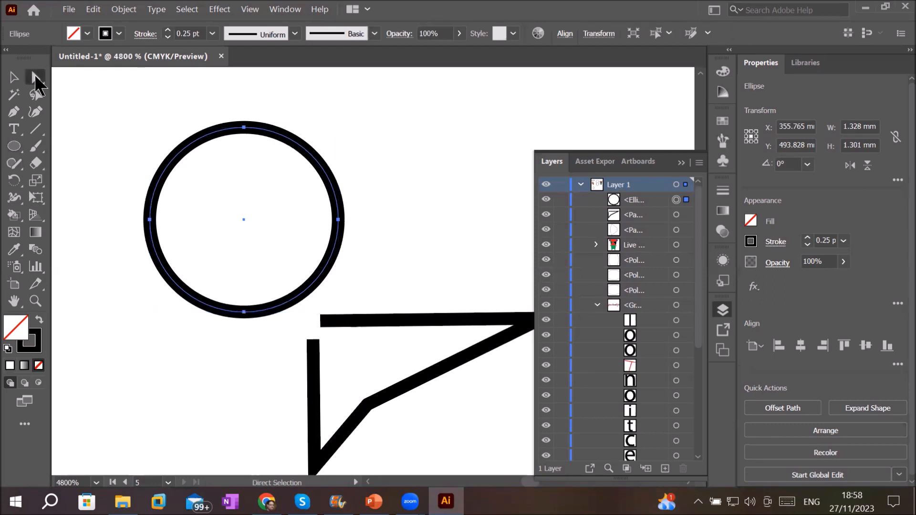
scroll(290, 193, up, 1)
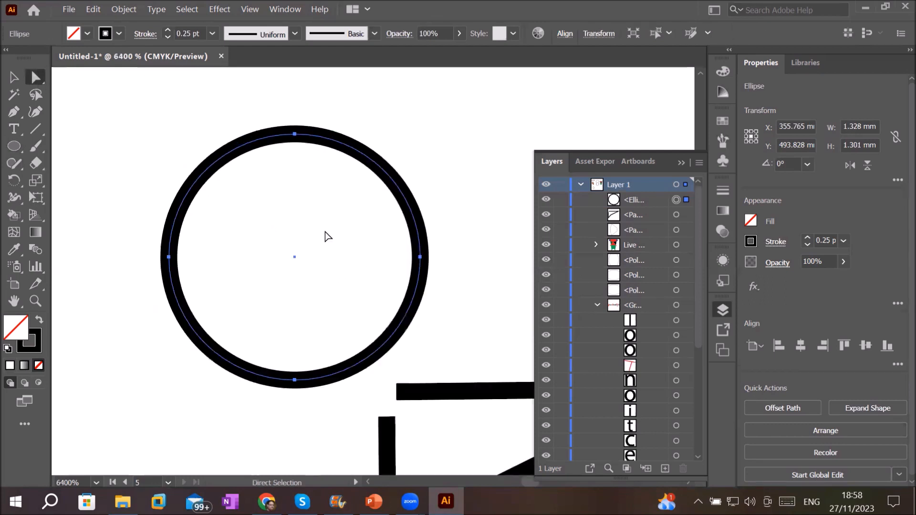
scroll(327, 237, down, 1)
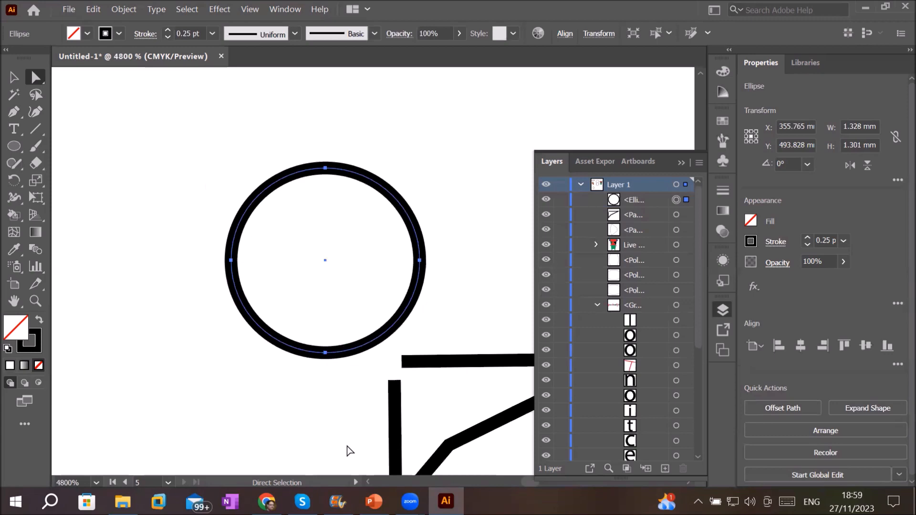
click(328, 416)
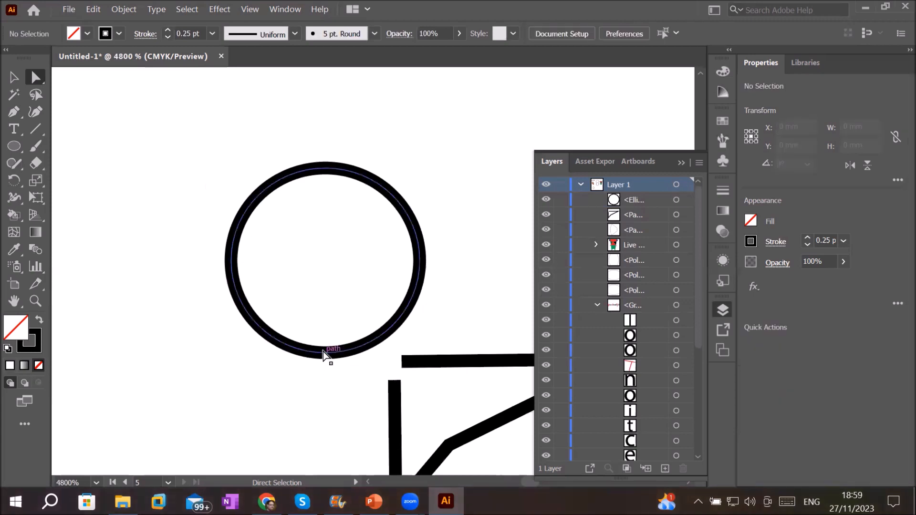
click(325, 353)
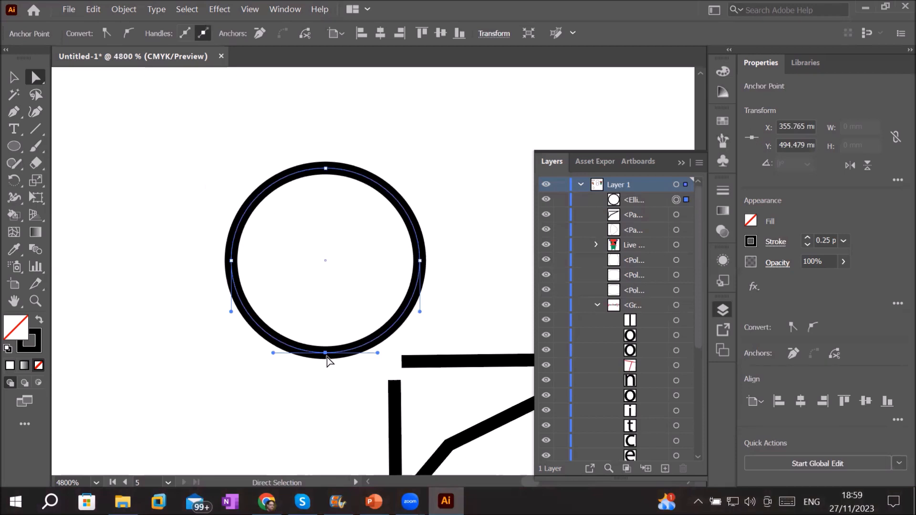
click(304, 34)
scroll(337, 374, up, 3)
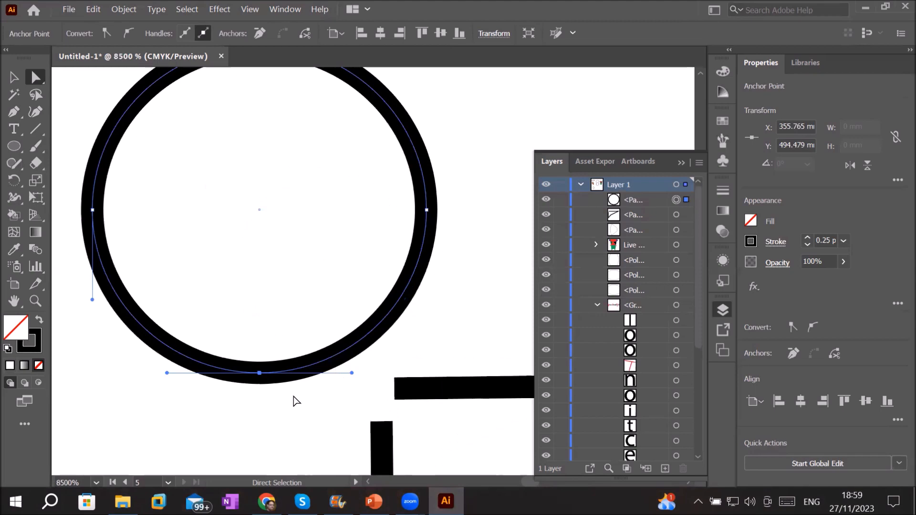
click(277, 426)
click(260, 373)
drag(264, 376, 275, 404)
key(ctrl+z)
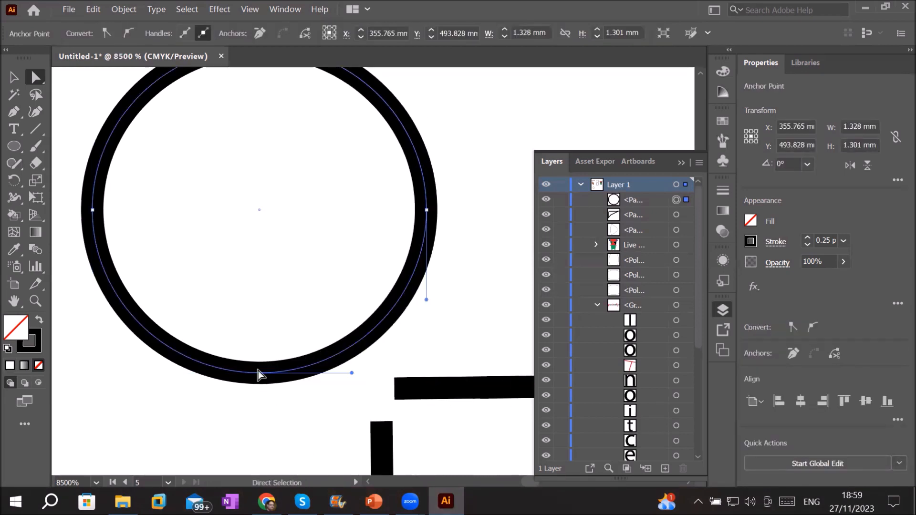
Pull the left-hand cut end at the circle's bottom slightly left and up to open a small gap
click(259, 373)
drag(259, 373, 240, 369)
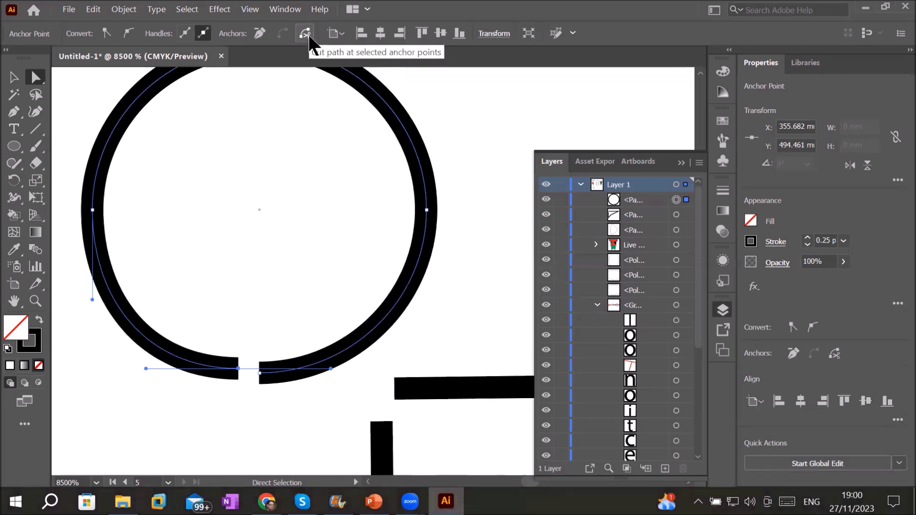
click(343, 33)
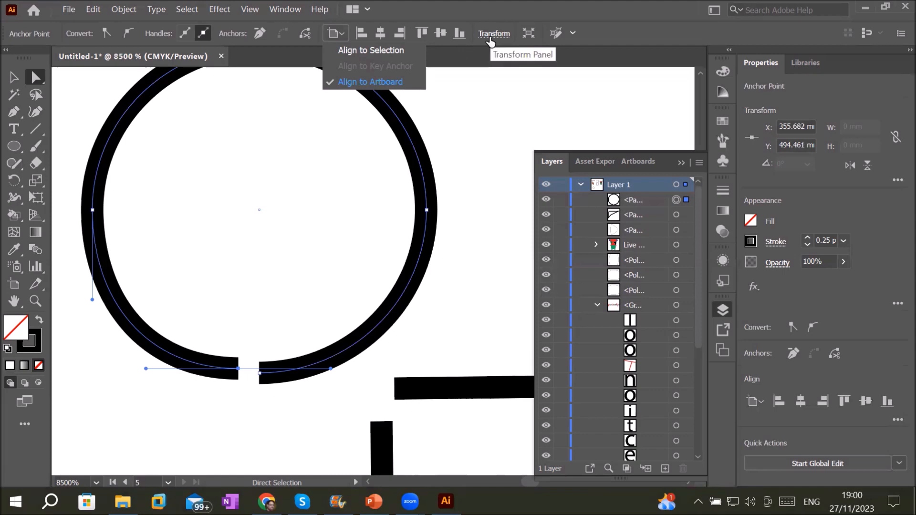
click(462, 220)
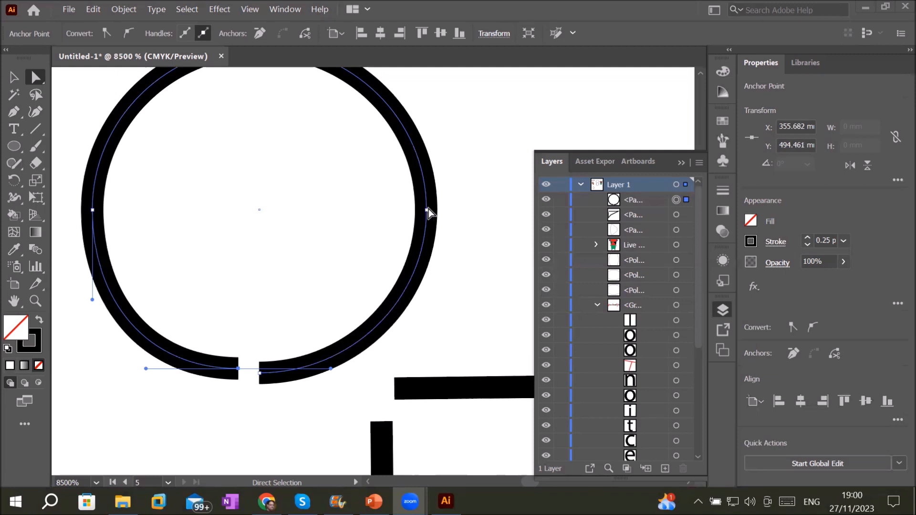
Cut the circle at its right anchor and pull the upper arc's end outward to about X 356.52 mm, Y 493.79 mm
drag(426, 210, 427, 212)
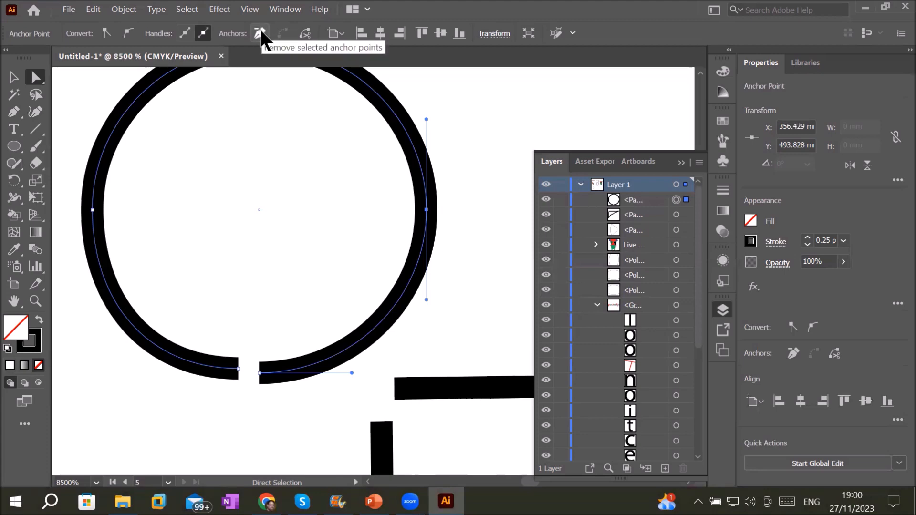
click(306, 34)
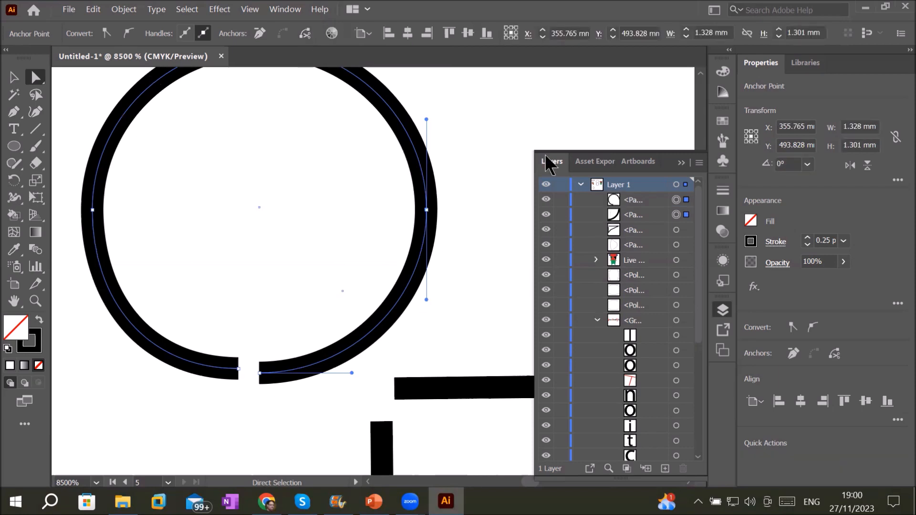
click(446, 185)
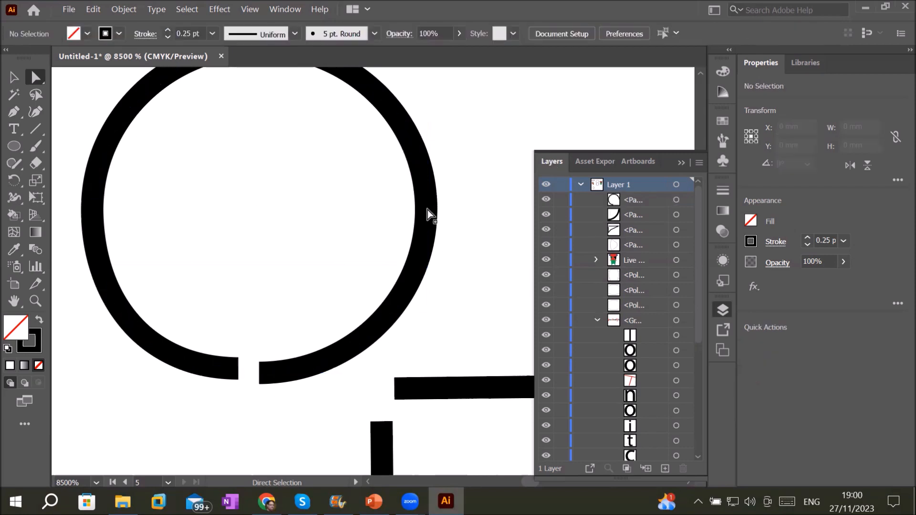
click(426, 210)
drag(428, 210, 448, 201)
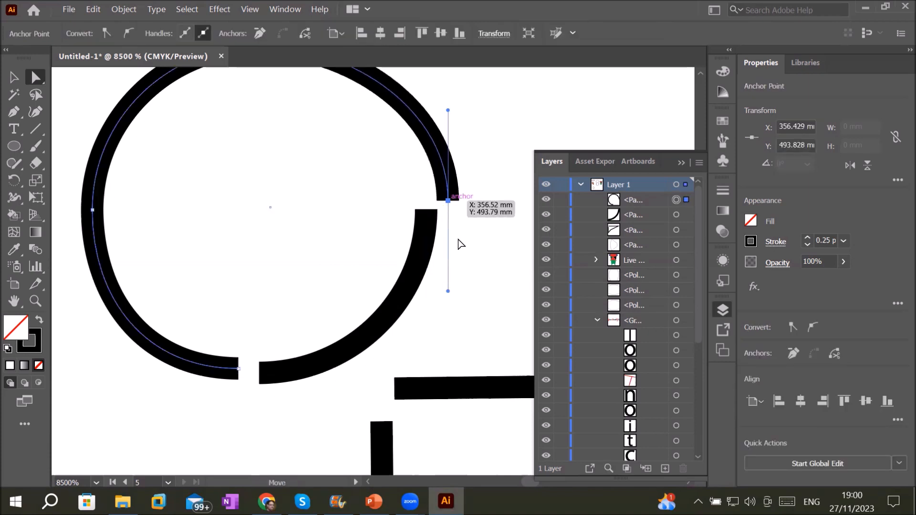
Cut the circle at its left anchor and pull the lower arc's end down and left to open a gap
click(92, 209)
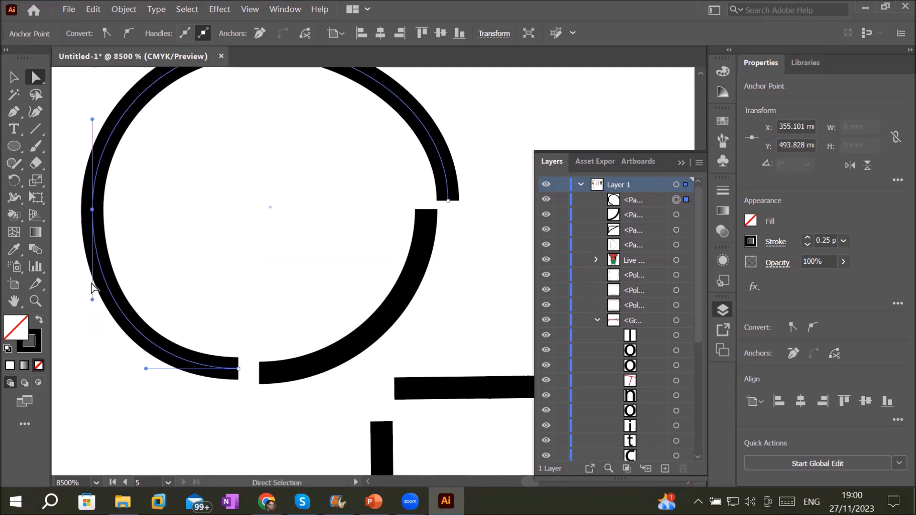
click(306, 33)
click(190, 179)
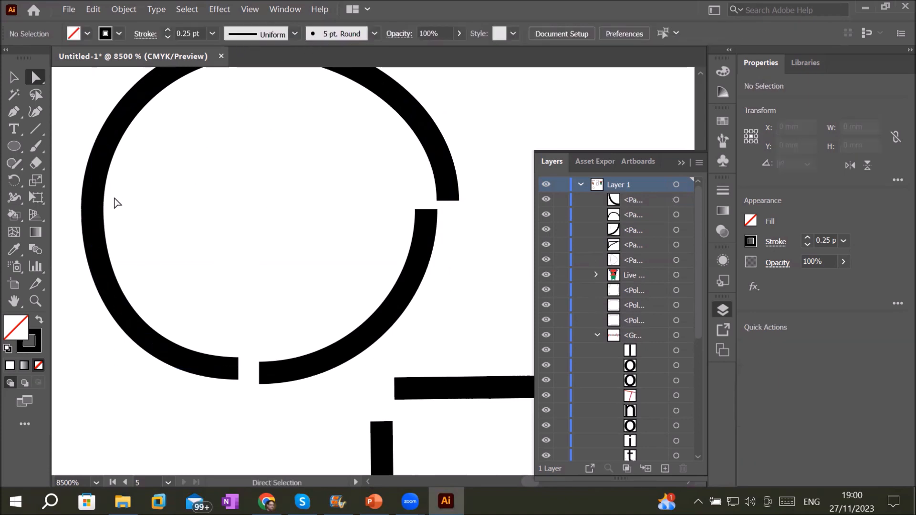
click(92, 209)
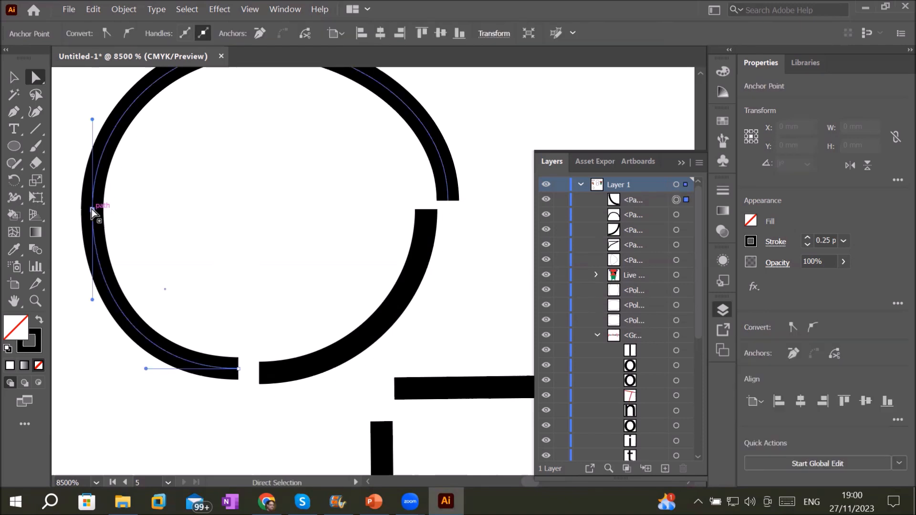
drag(92, 209, 71, 231)
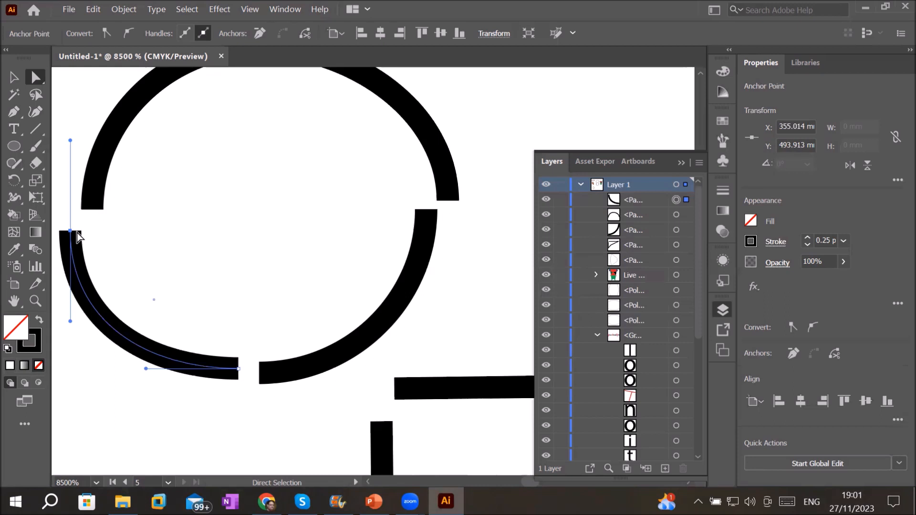
Try to join the two offset ends on the circle's right side while they are still apart, and undo the join
click(450, 198)
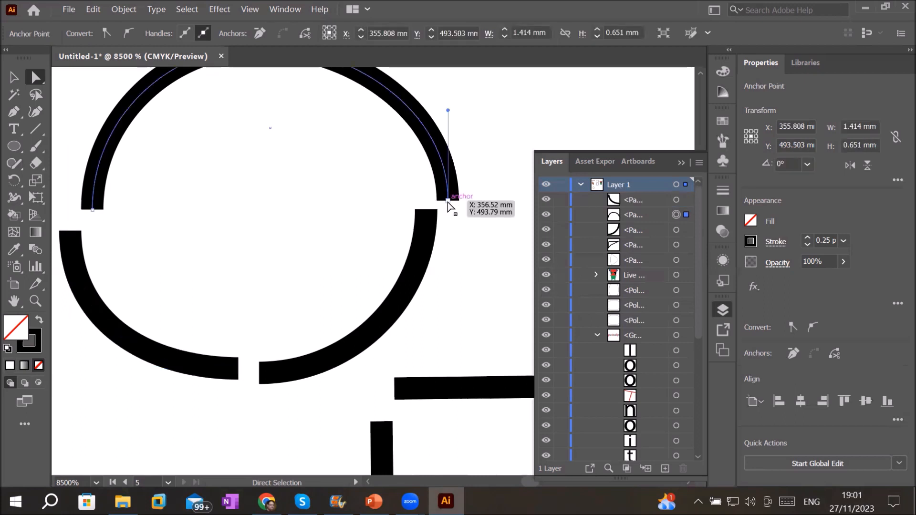
drag(448, 201, 462, 305)
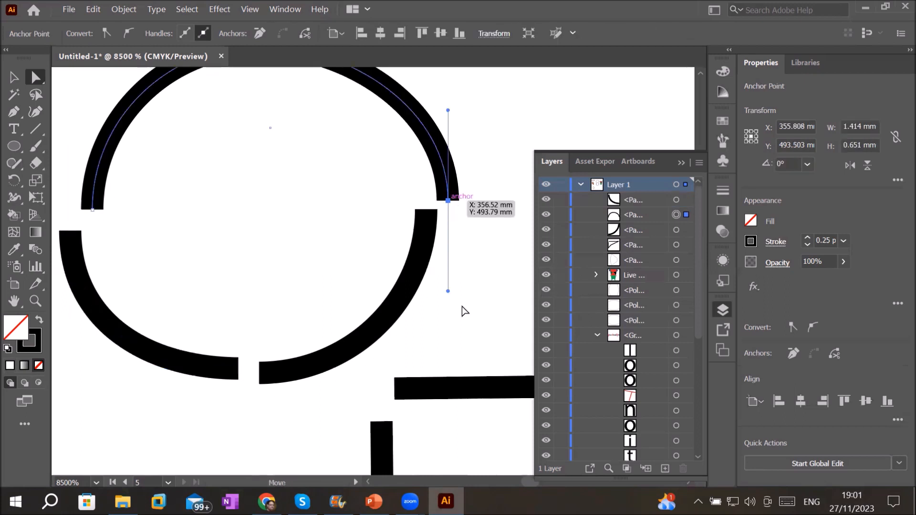
shift+click(426, 210)
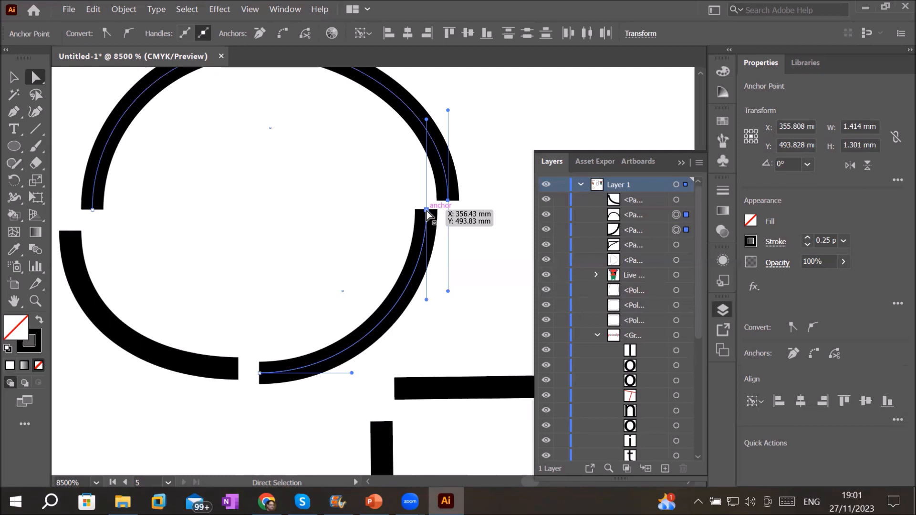
click(282, 33)
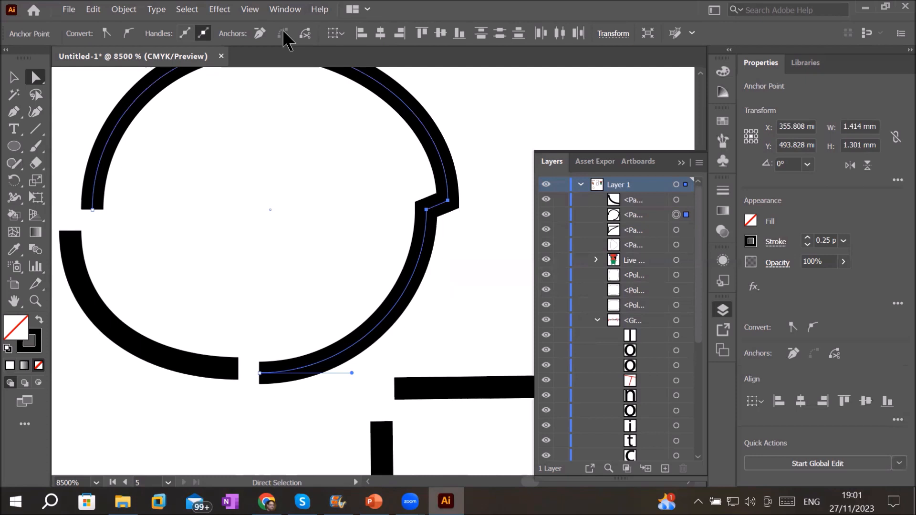
click(283, 31)
click(344, 181)
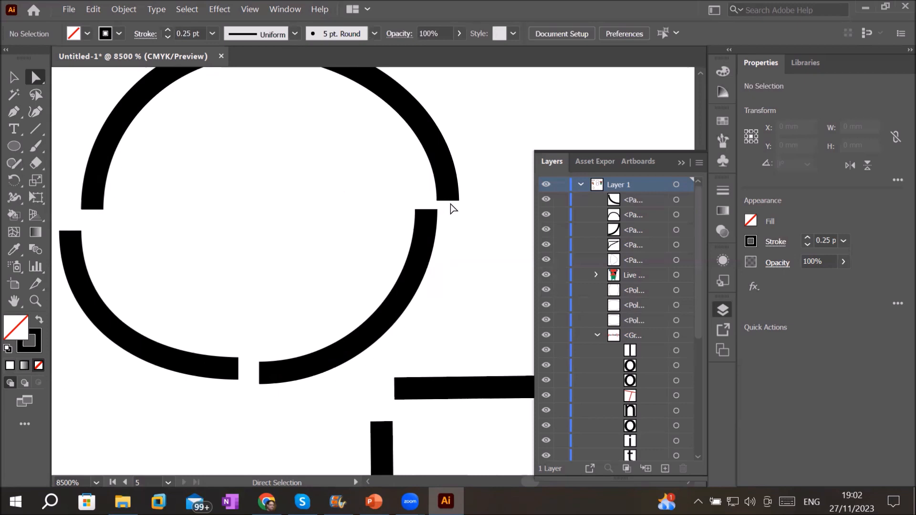
Move the upper arc's right end onto the lower right arc's end and join the two overlapping anchors
drag(448, 203, 425, 211)
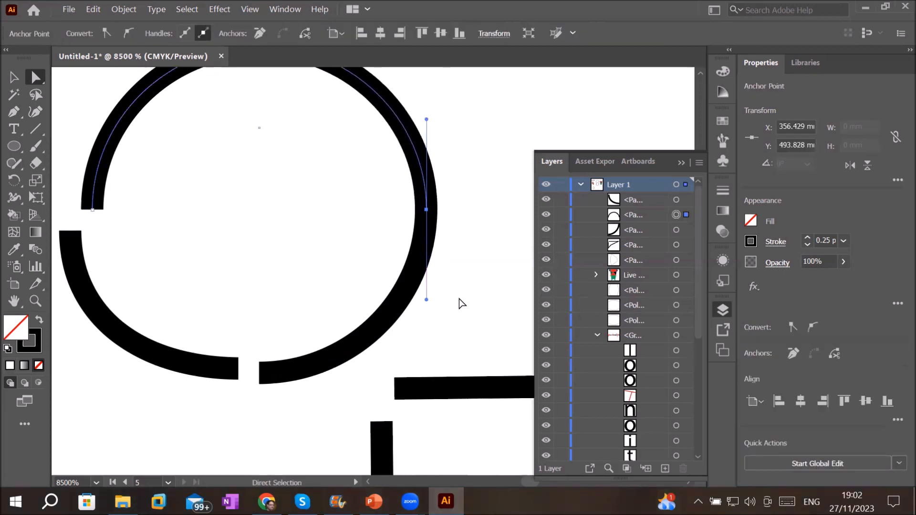
click(459, 302)
drag(390, 190, 457, 235)
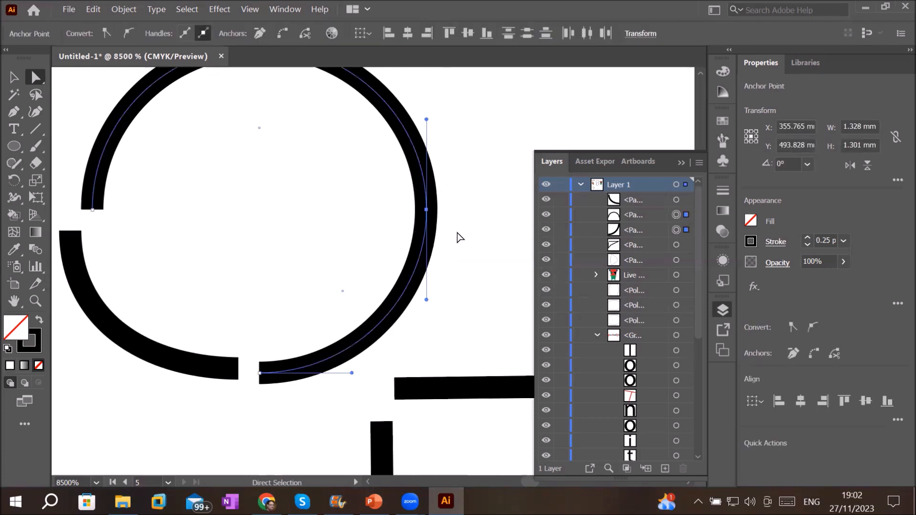
click(283, 34)
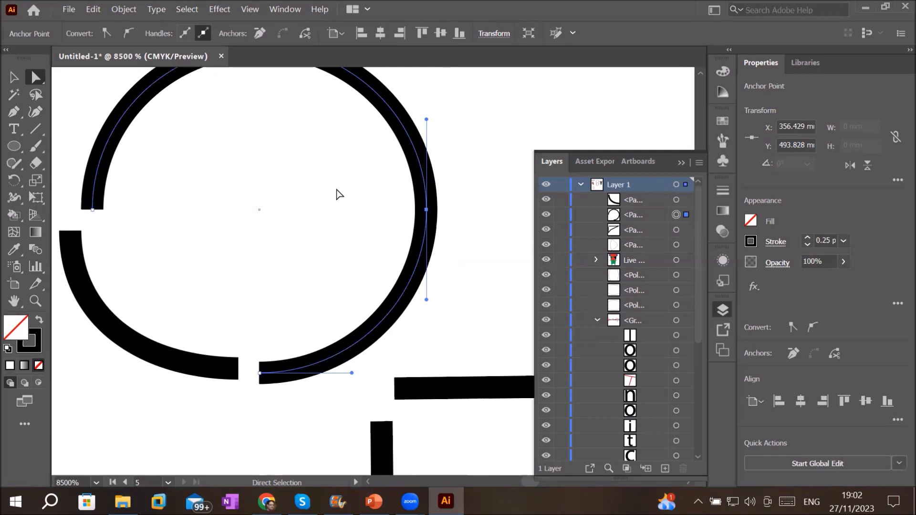
click(291, 425)
Move the lower left arc's bottom end onto the larger arc's bottom end and join the overlapping anchors
click(237, 371)
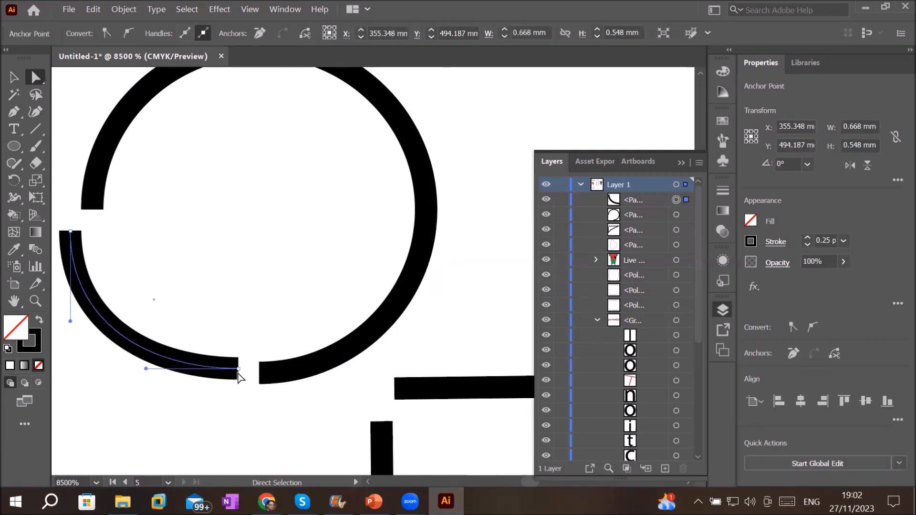
drag(239, 373, 259, 379)
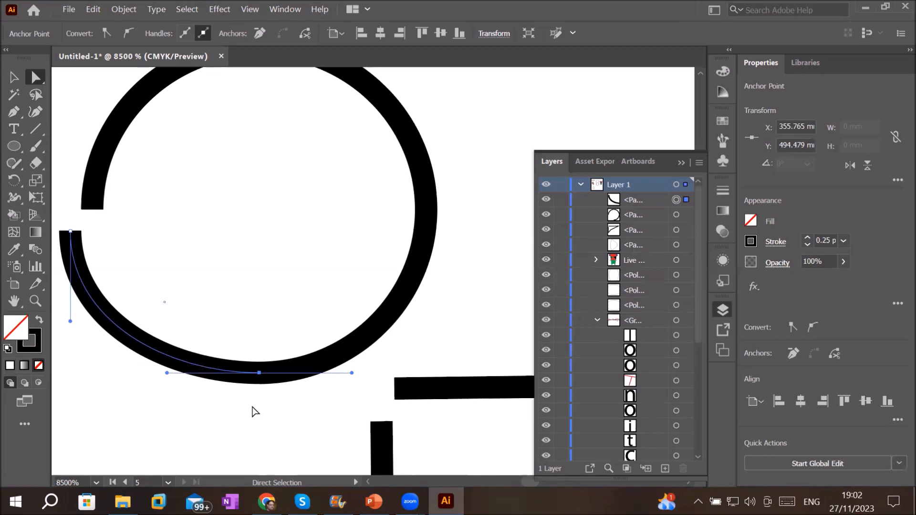
drag(250, 348, 276, 414)
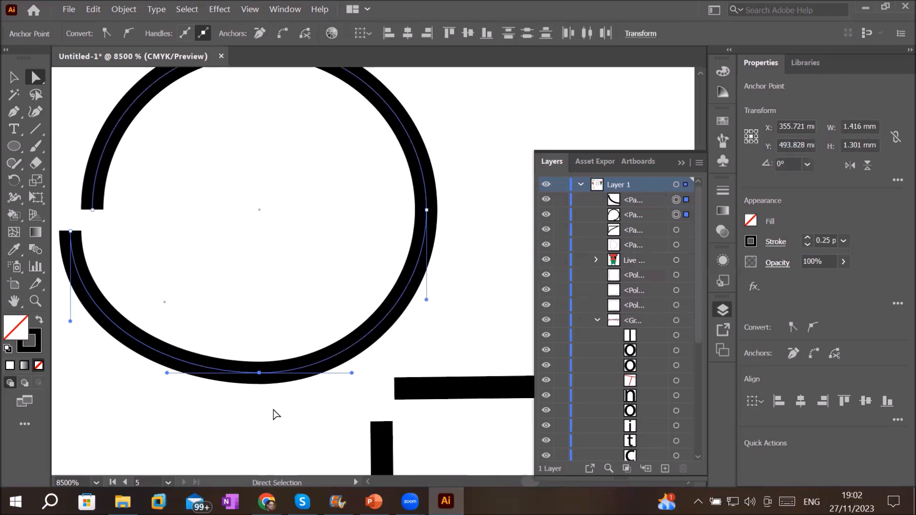
click(282, 35)
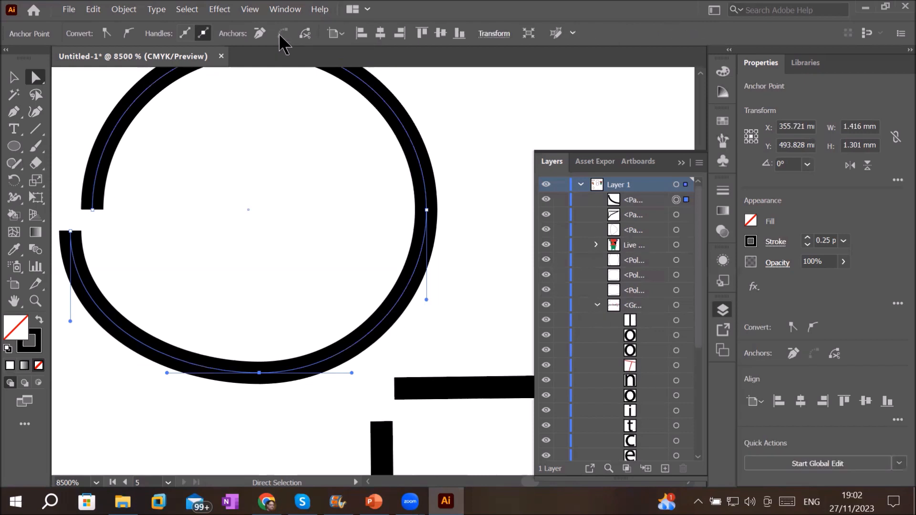
click(290, 205)
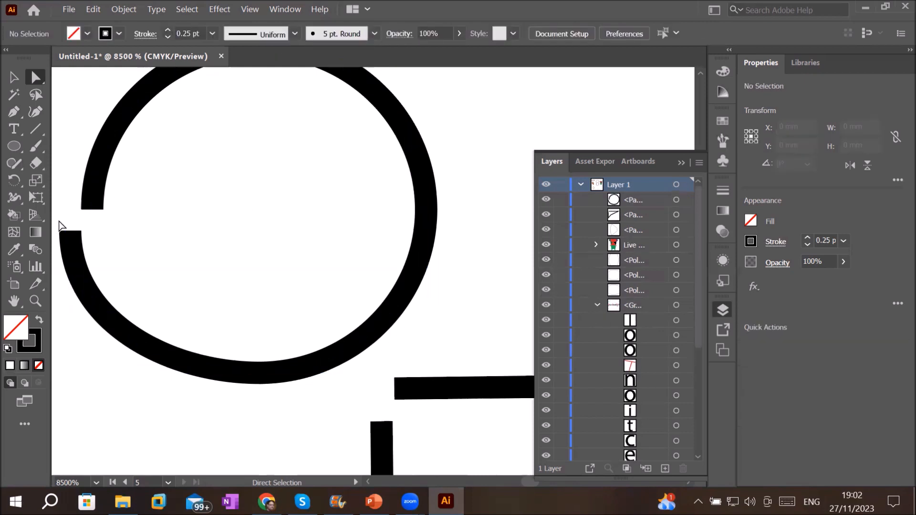
Move the lower arc's left end onto the upper arc's left end and join the overlapping anchors to close the circle
click(70, 233)
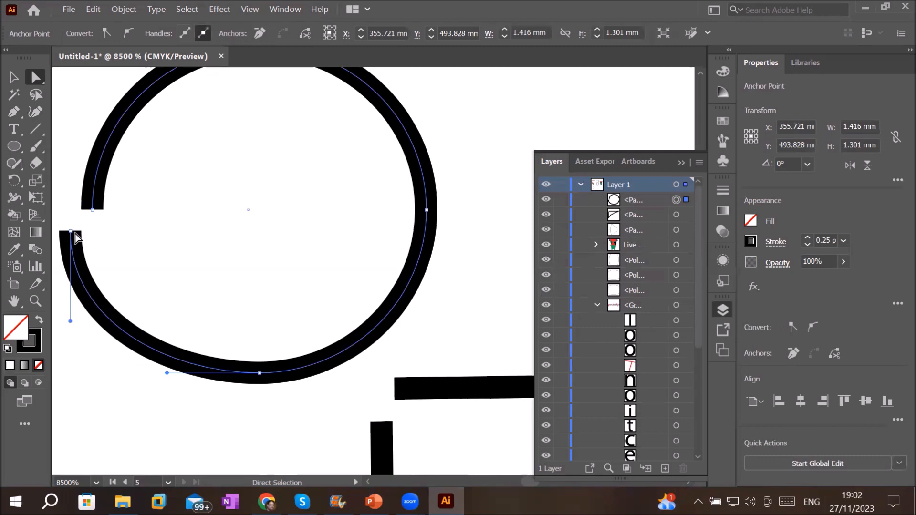
mouse_move(74, 233)
mouse_down()
mouse_move(94, 222)
mouse_move(79, 204)
mouse_move(123, 233)
mouse_up()
click(286, 35)
click(351, 210)
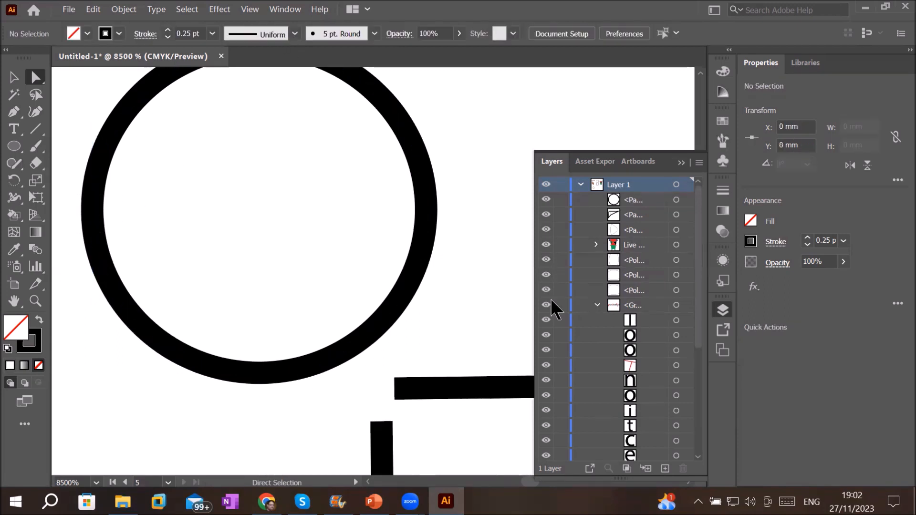
click(93, 210)
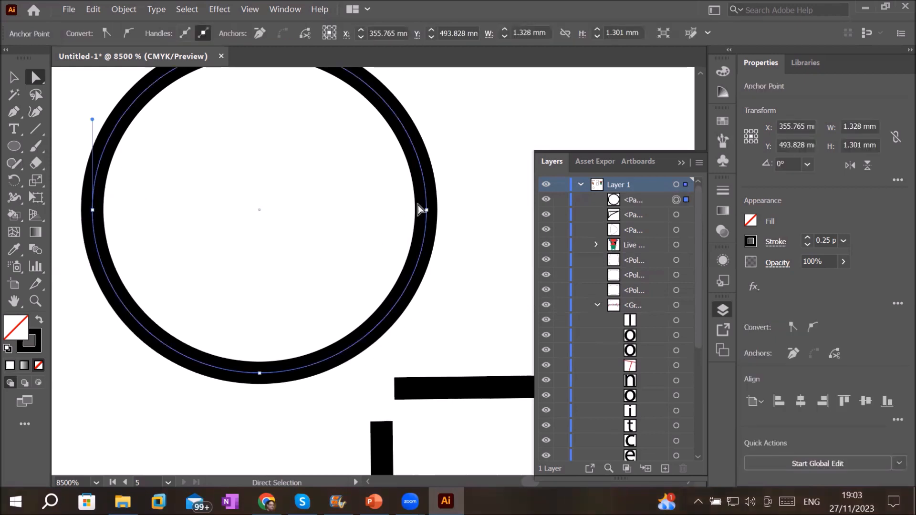
Move the open polygon's upper edge end onto the top end of its vertical edge so the two anchors overlap
scroll(306, 240, down, 2)
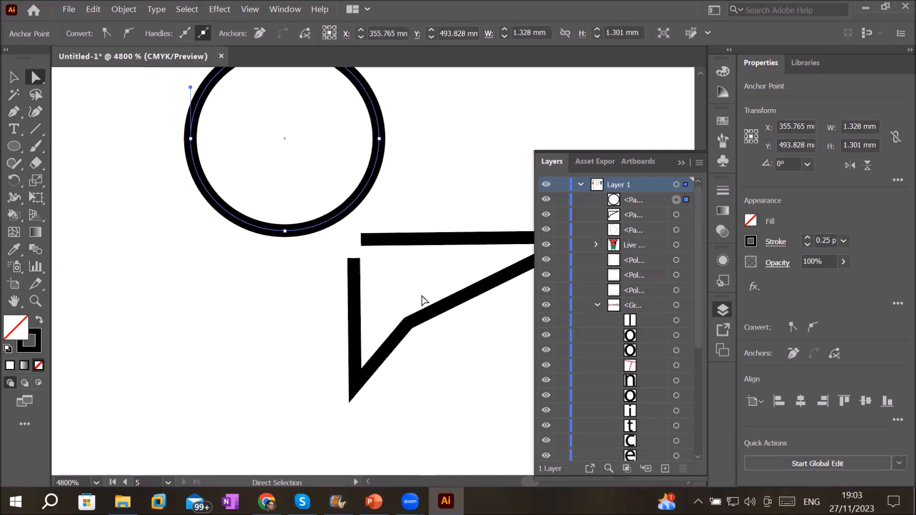
scroll(460, 229, down, 1)
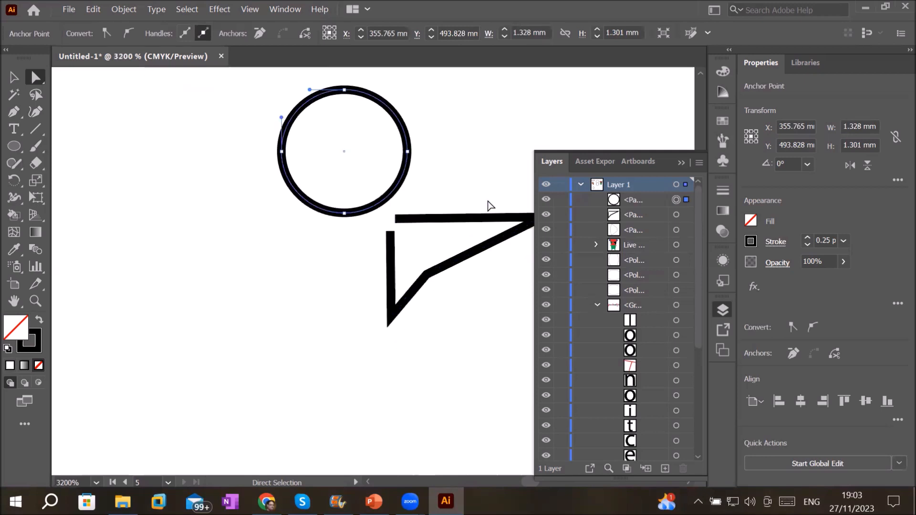
scroll(487, 206, up, 2)
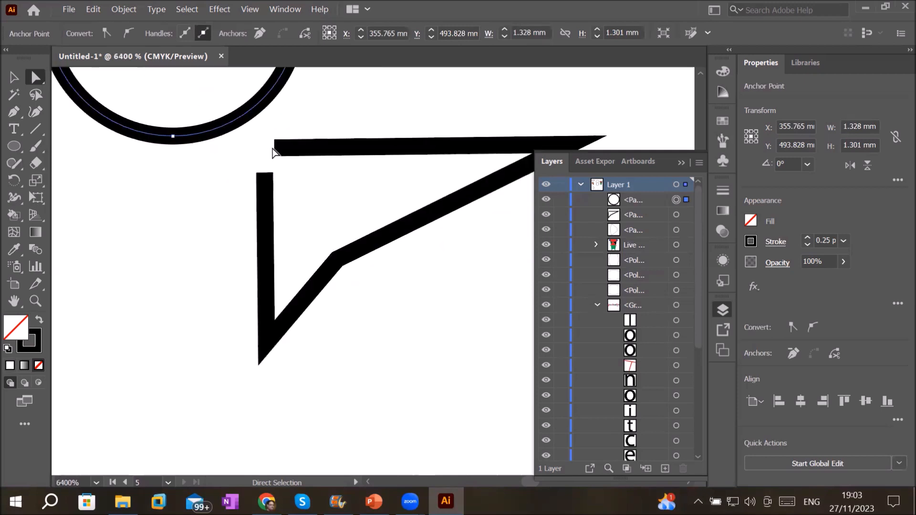
click(274, 148)
drag(275, 159, 260, 177)
scroll(275, 204, up, 2)
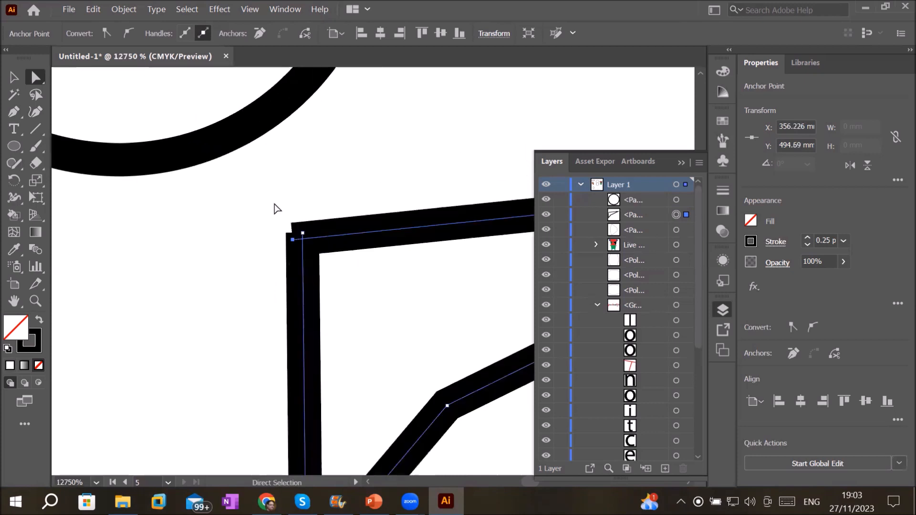
scroll(293, 241, up, 1)
mouse_move(385, 290)
mouse_down()
mouse_move(375, 306)
mouse_move(393, 275)
mouse_move(373, 303)
mouse_up()
Select the polygon's two overlapping end anchors and join them to close the corner
drag(309, 237, 439, 380)
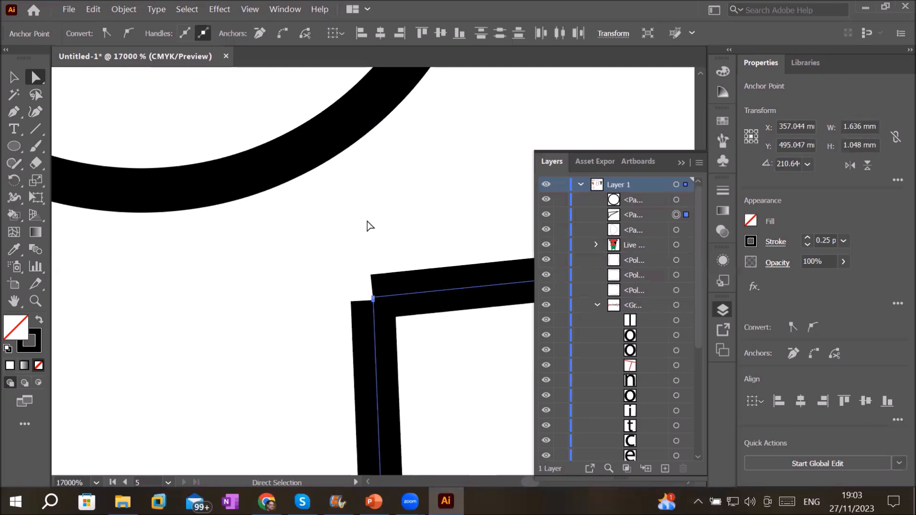
click(284, 32)
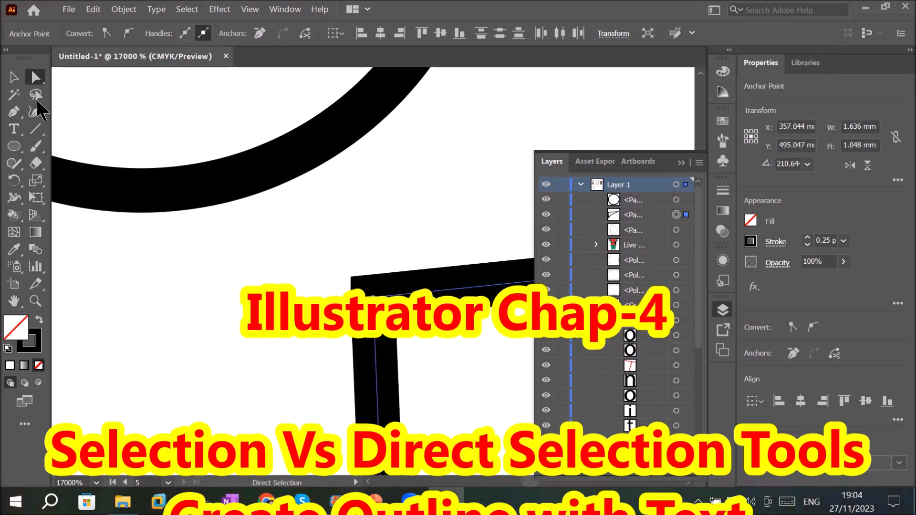
scroll(287, 343, down, 5)
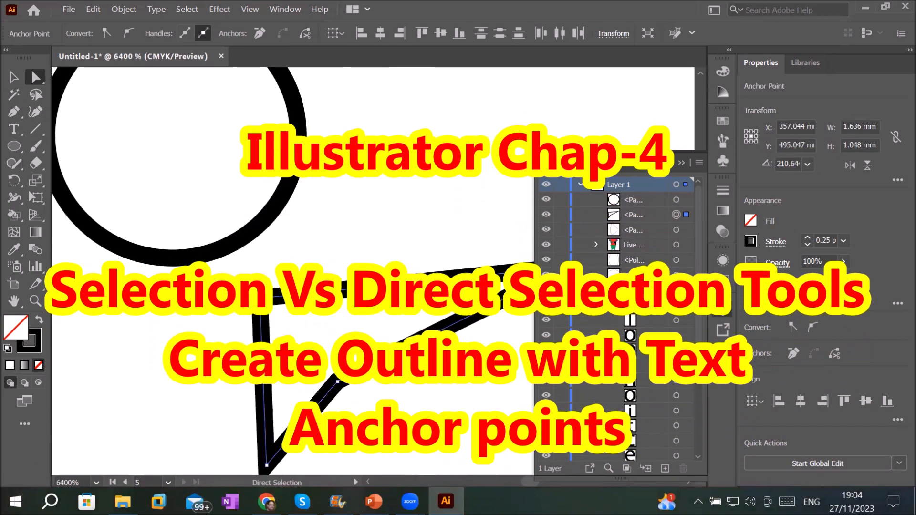
scroll(442, 453, up, 1)
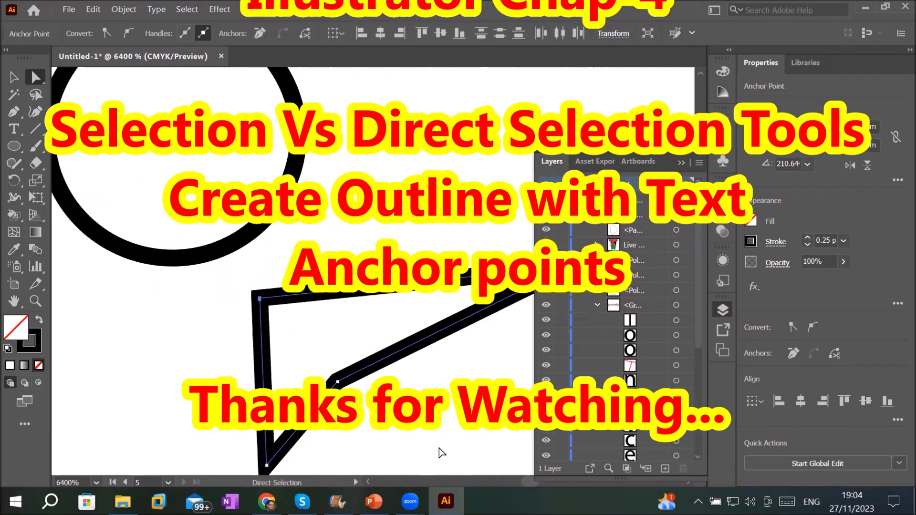